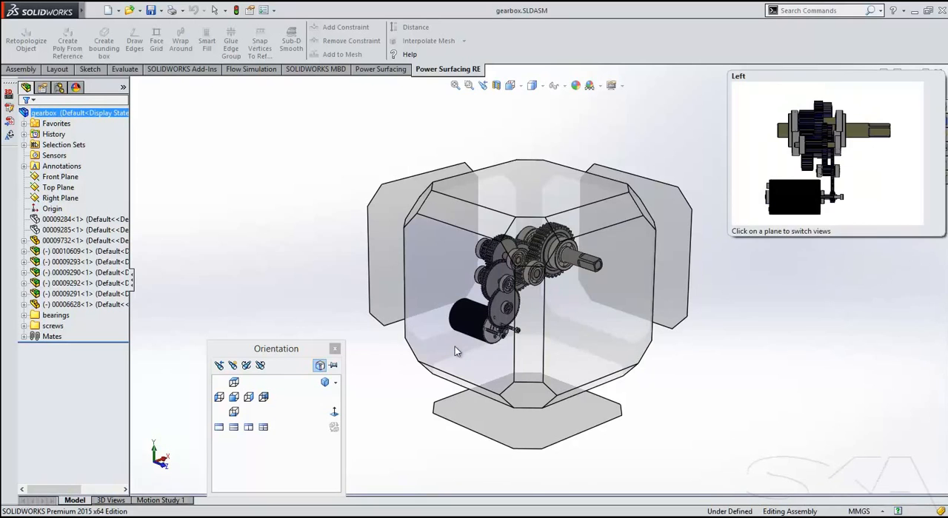
Show the two hidden housing components 00009284 and 00009285 in the gearbox assembly.
left_click(455, 346)
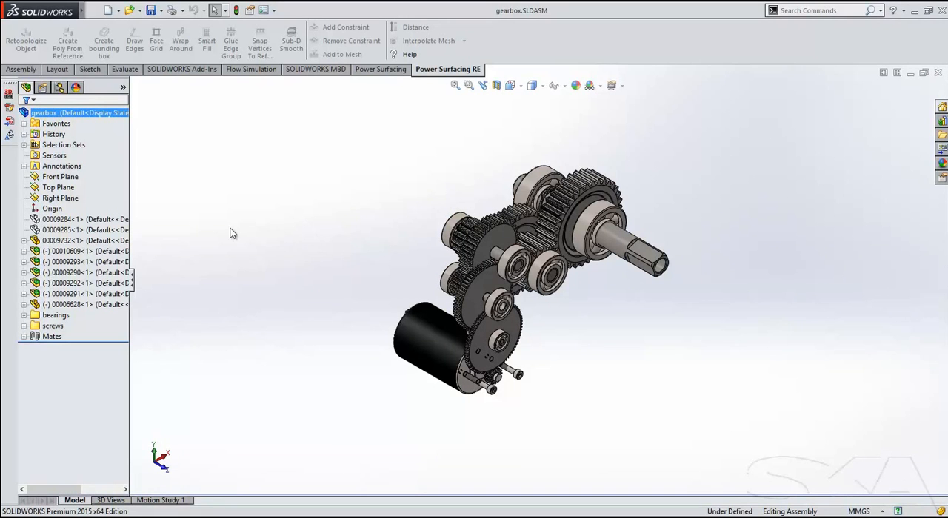
left_click(99, 232)
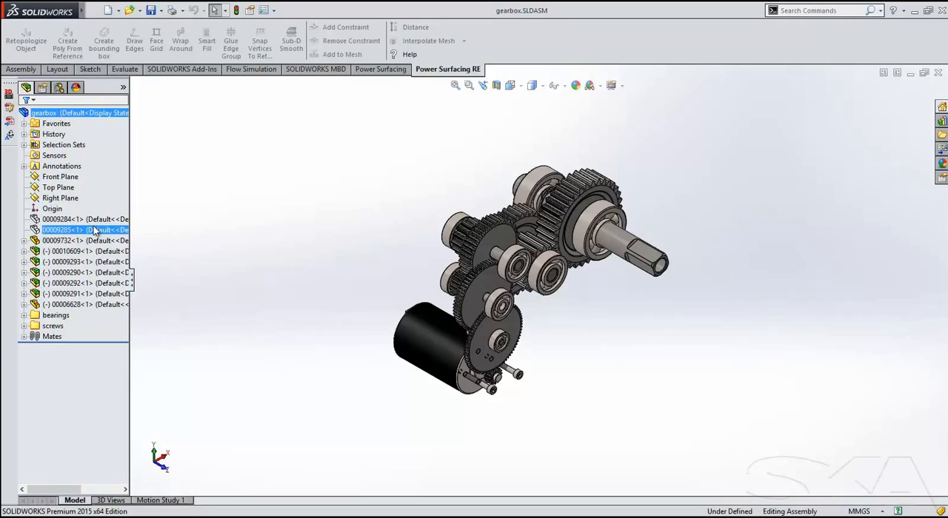
left_click(253, 212)
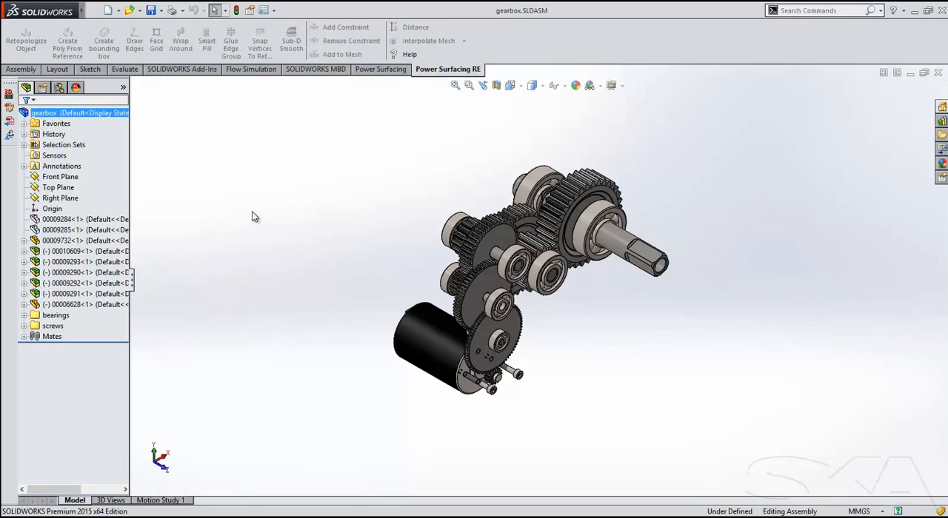
left_click(75, 220)
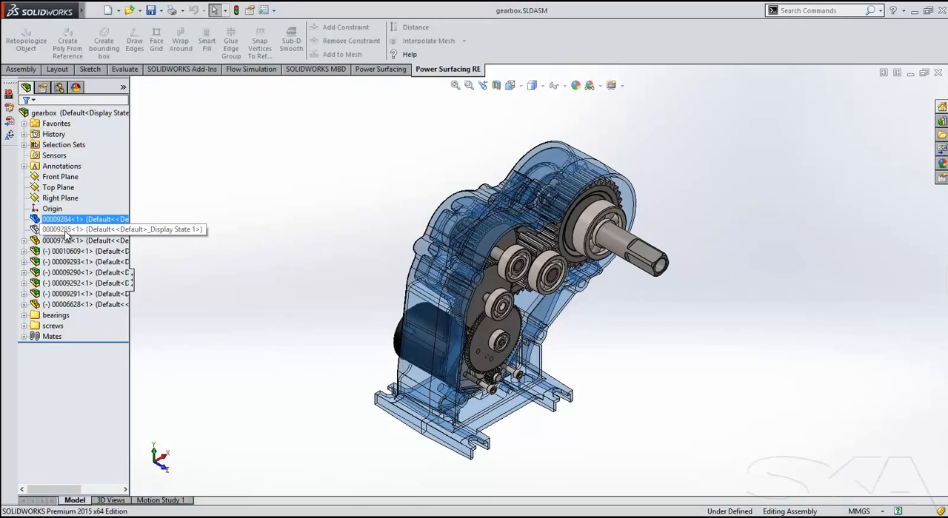
left_click(66, 230, "ctrl")
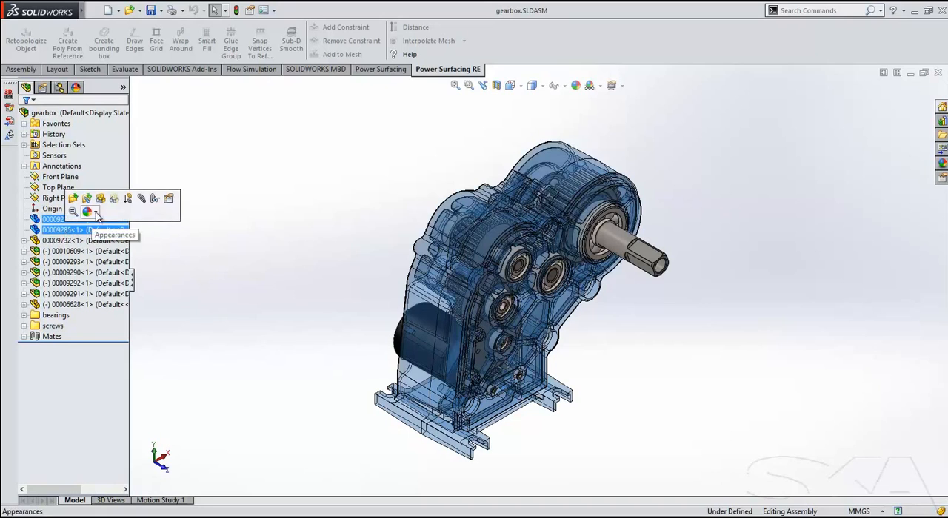
left_click(99, 201)
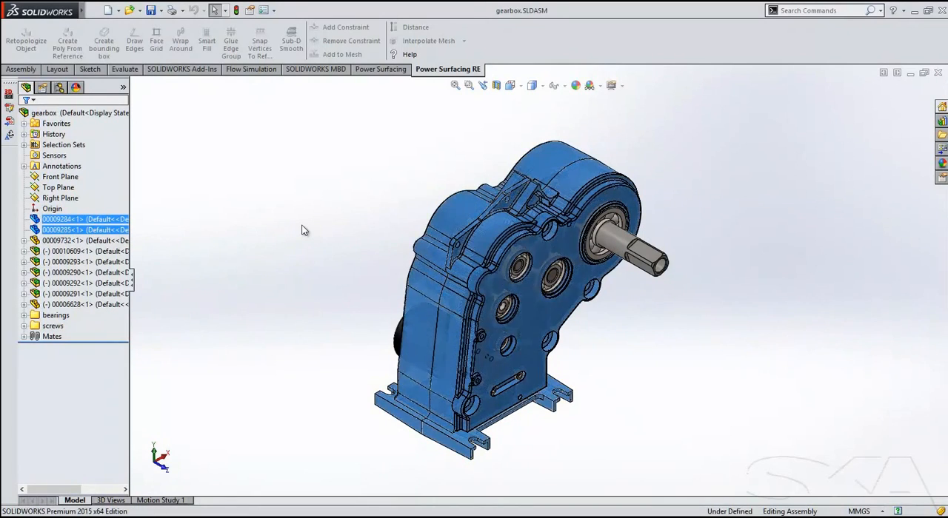
middle_click_drag(296, 232, 293, 208)
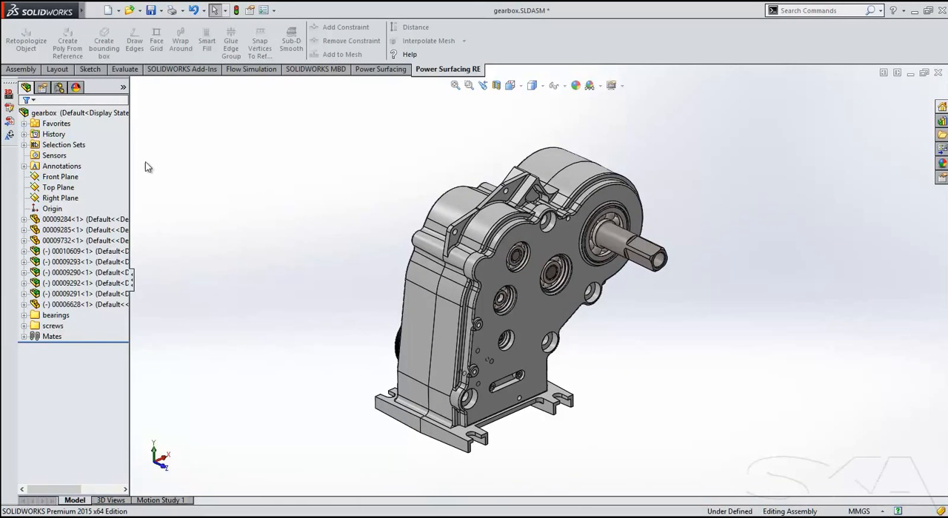
Expand the Favorites folder and inspect the Coincident4 mate between the two housing parts.
left_click(23, 124)
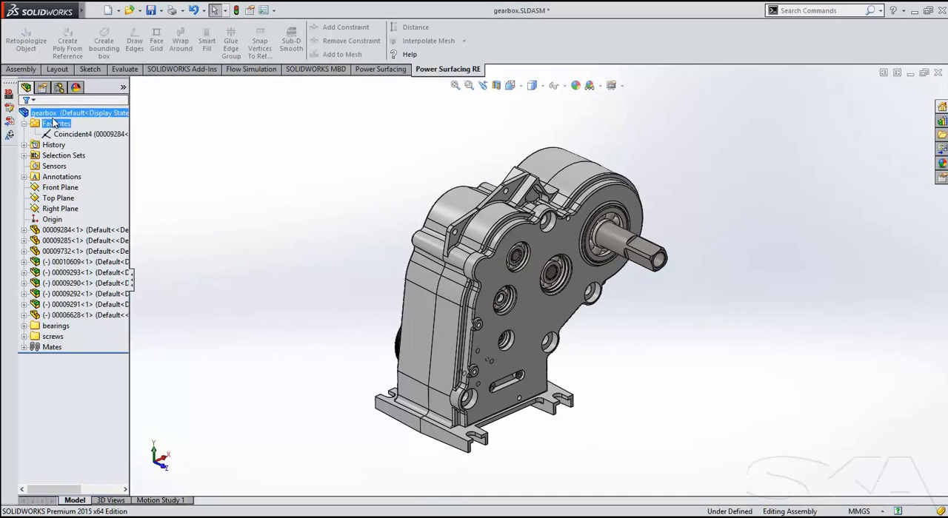
left_click(101, 134)
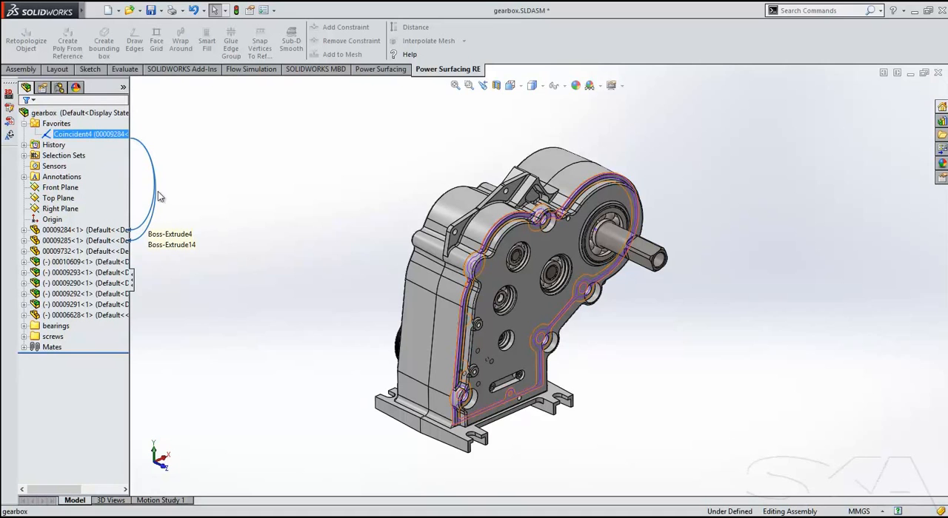
left_click(230, 192)
Orient the view normal to the cover's front face and open the cover part 00009285 in position.
left_click(493, 266)
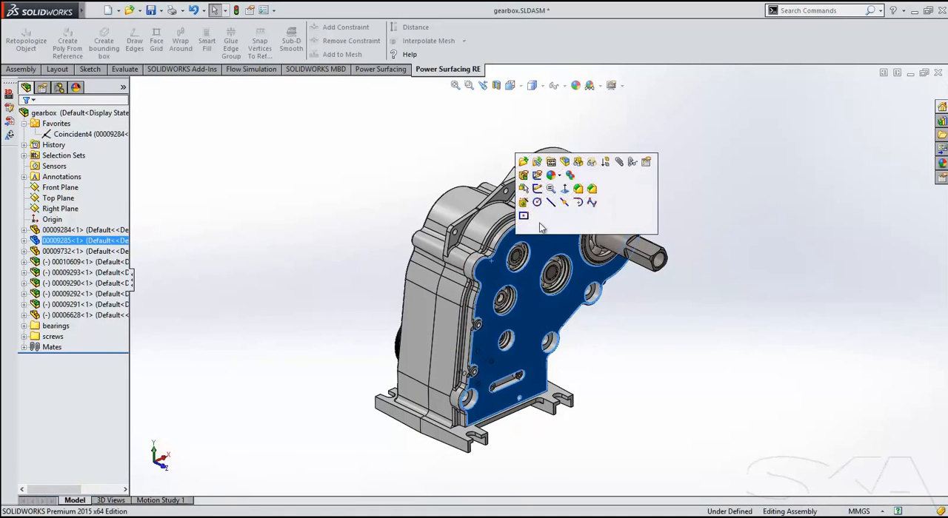
left_click(565, 194)
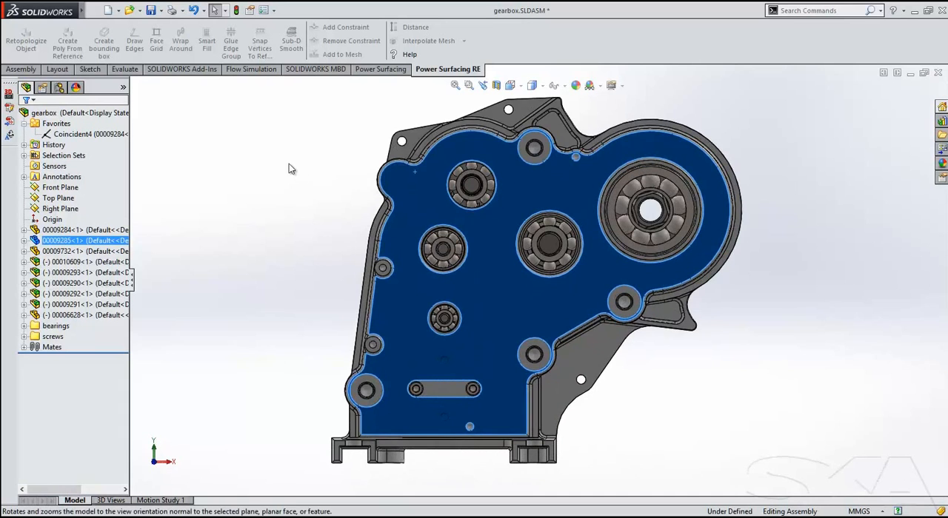
left_click(402, 200)
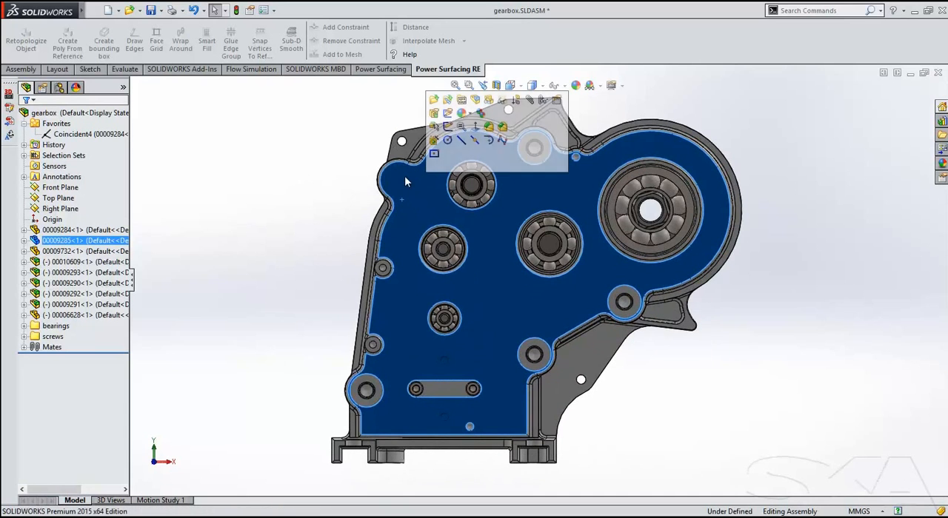
left_click(447, 100)
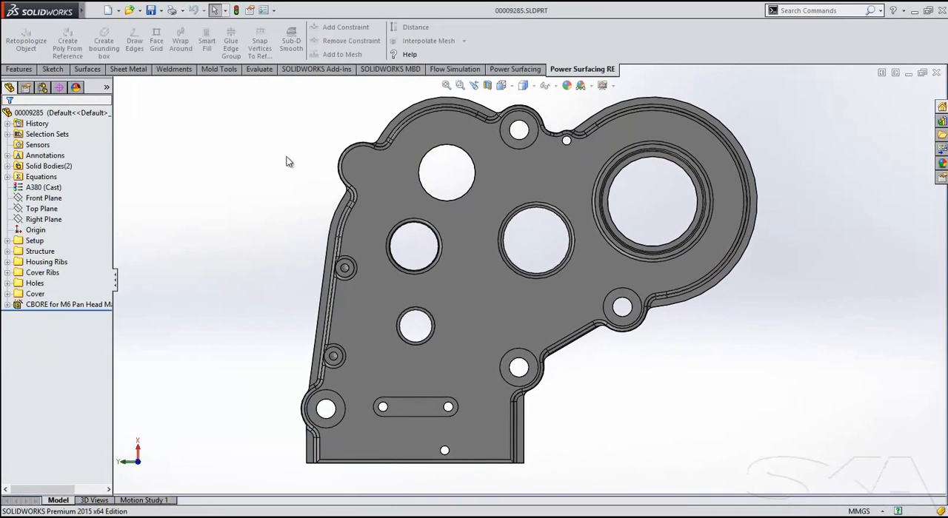
Expand the Structure folder and examine the references of its features, including Revolve1, Revolve2, Boss-Extrude1 and Revolve5.
left_click(7, 252)
left_click(59, 263)
mouse_move(64, 268)
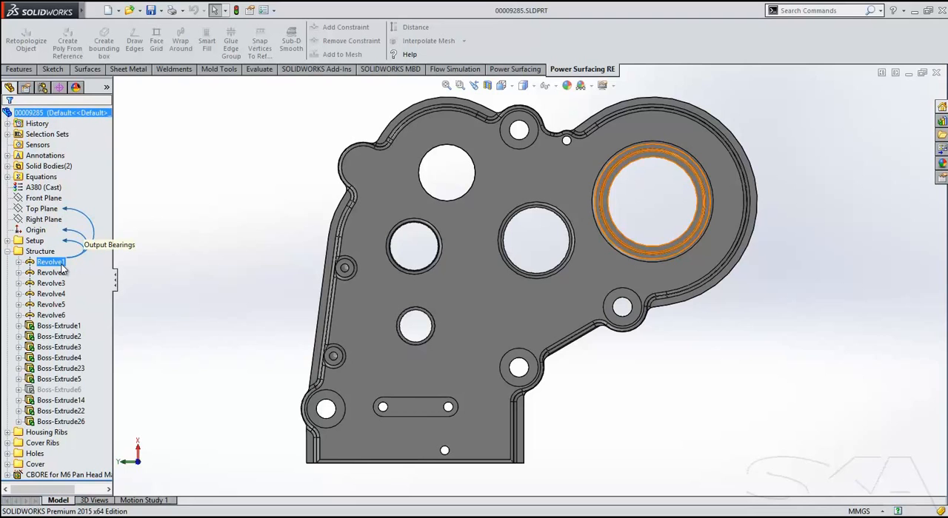
left_click(52, 272)
left_click(59, 326)
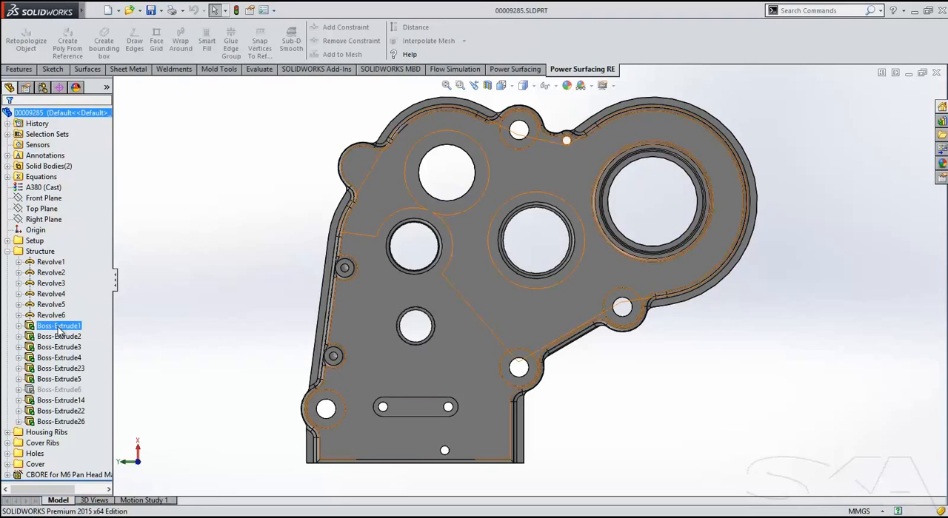
mouse_move(60, 332)
left_click(62, 306)
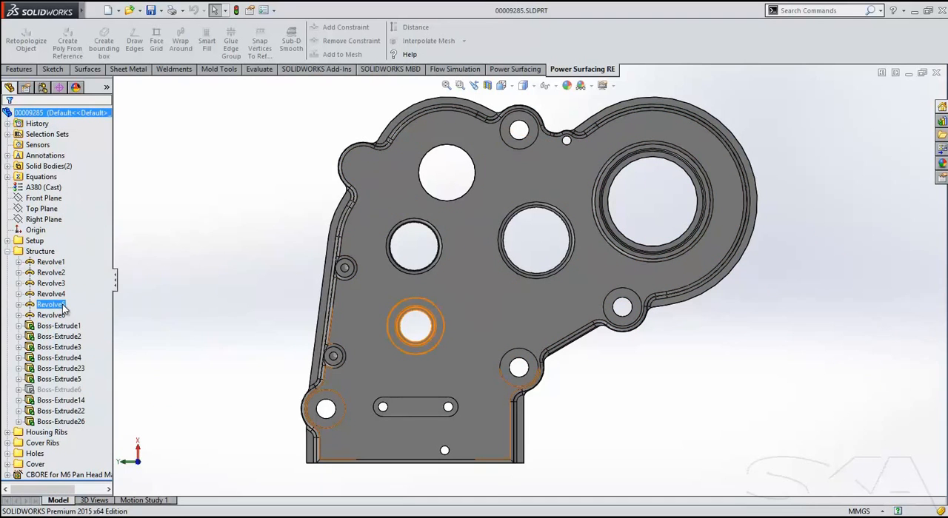
mouse_move(64, 309)
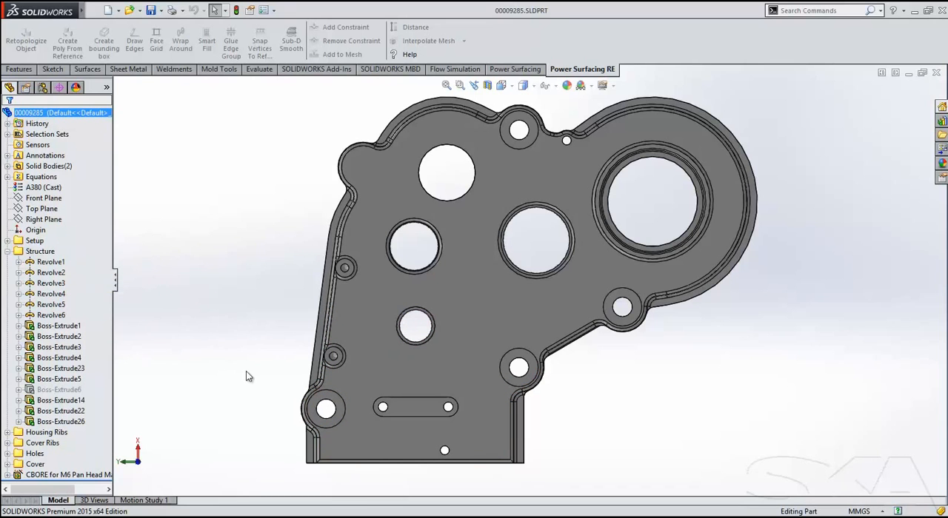
Box-select the edges of the three lower screw bosses and the large bearing bore on the cover.
left_click_drag(249, 373, 349, 441)
left_click_drag(628, 435, 476, 345)
left_click_drag(664, 345, 620, 306)
left_click_drag(811, 302, 577, 122)
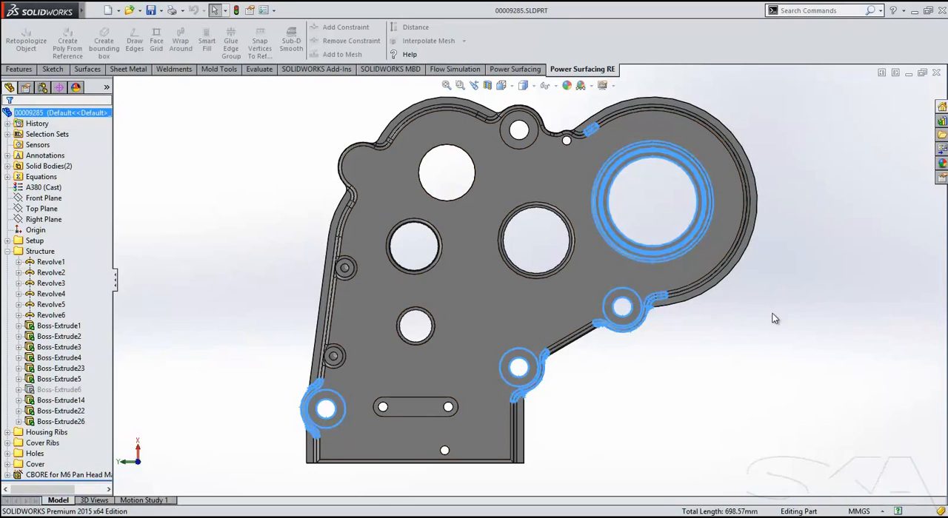
Clear the edge selection, recall it with Previous Selection and save it as a new selection set.
left_click(829, 250)
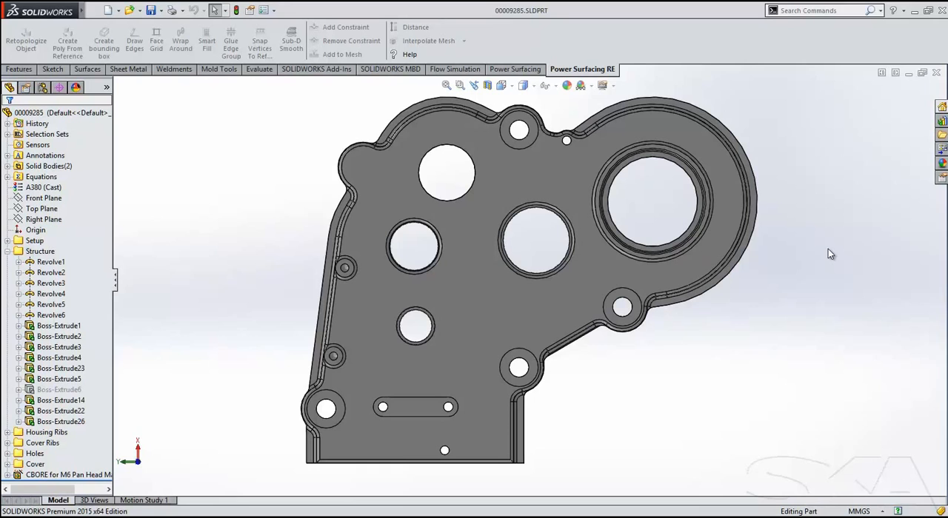
right_click(829, 254)
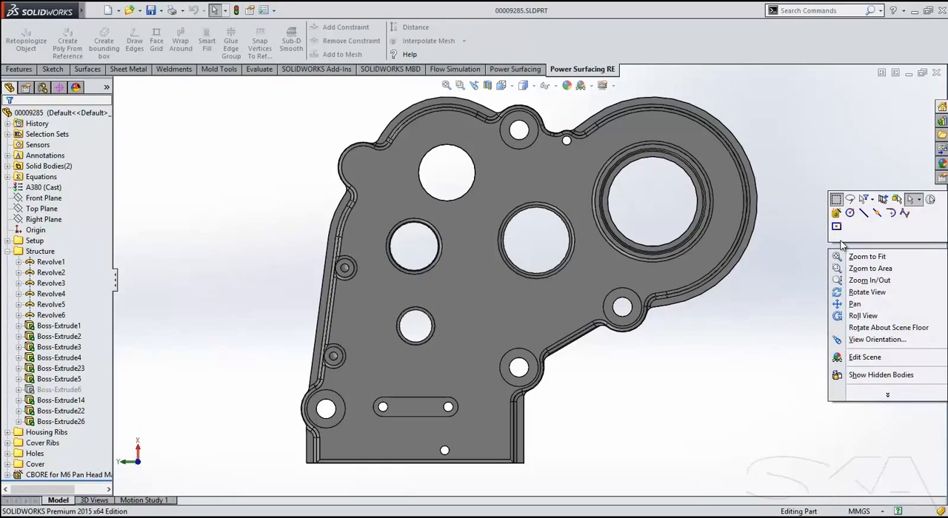
left_click(883, 201)
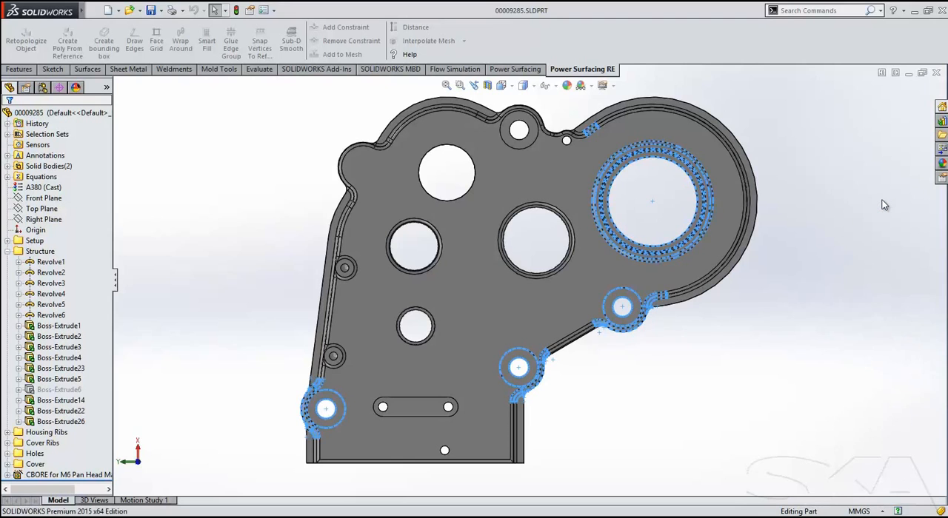
right_click(204, 142)
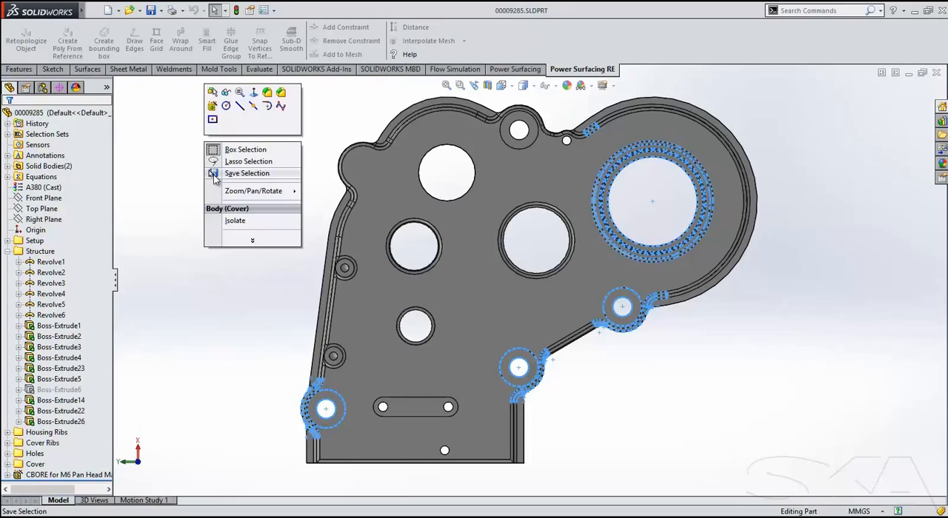
left_click(214, 174)
Expand Selection Sets and select each saved set in turn to check which geometry it holds, then clear the selection.
left_click(7, 134)
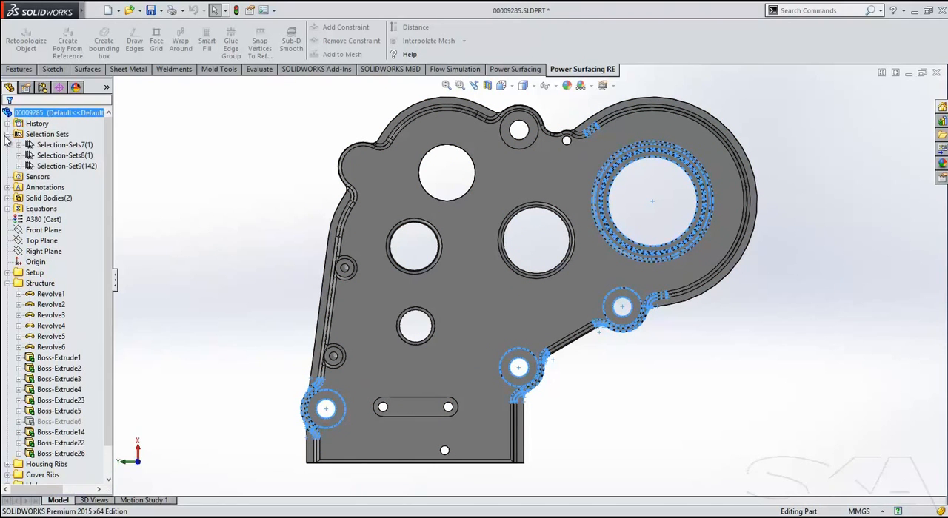
left_click(46, 146)
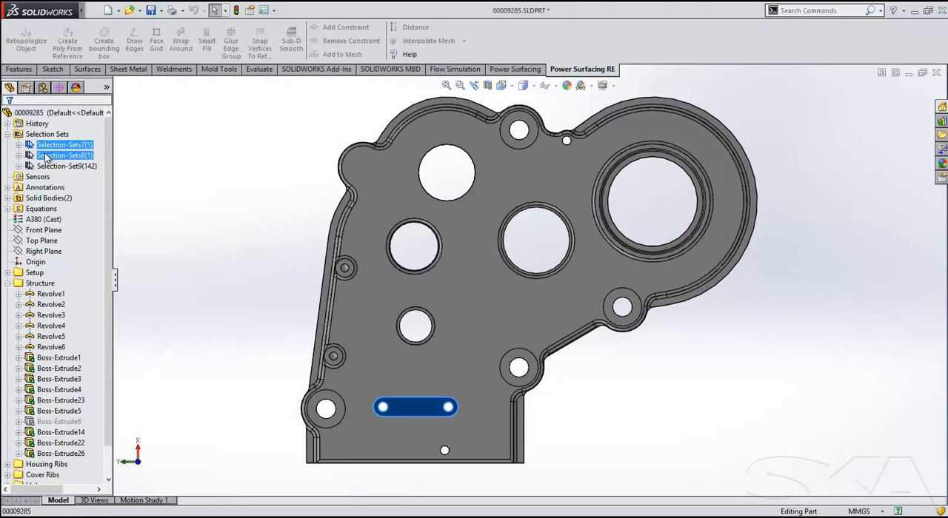
left_click(46, 156)
left_click(47, 166)
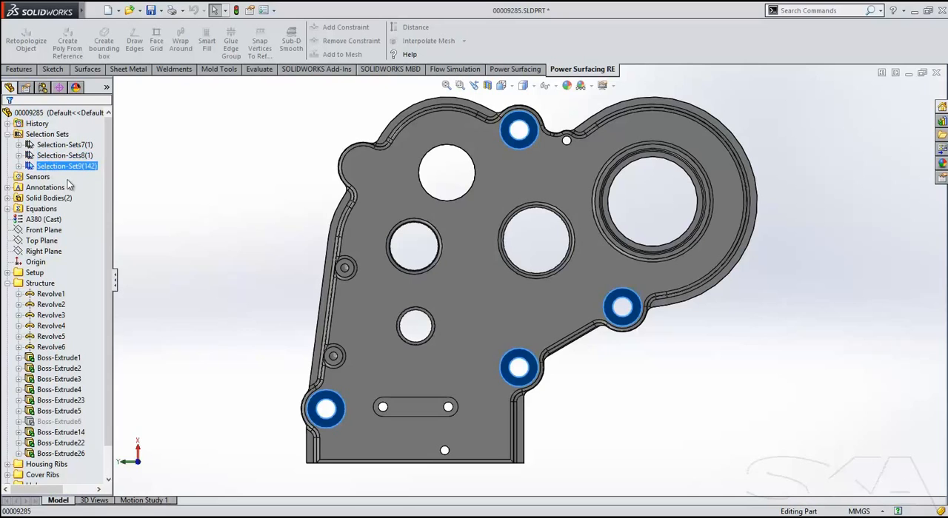
left_click(188, 224)
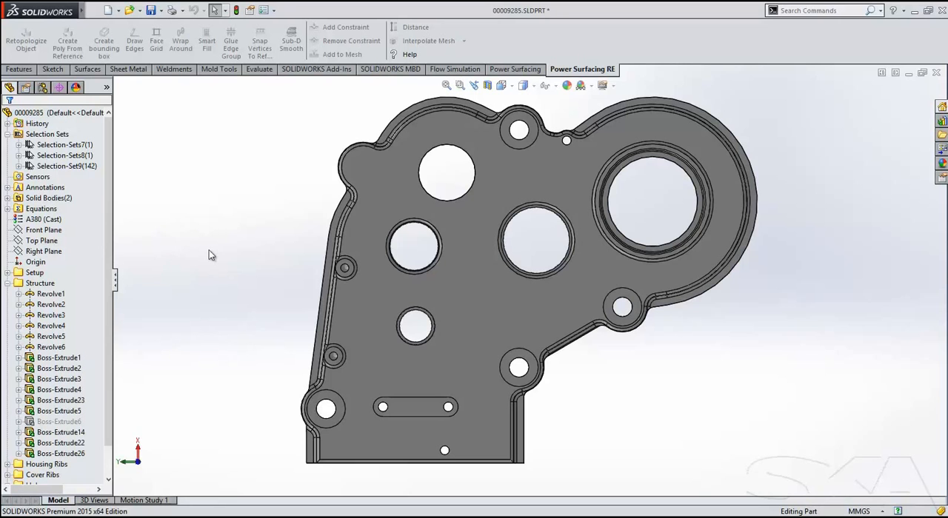
Customize the Graphics Area context toolbar by removing the Hole Wizard command and adding it back from the Features category.
left_click(377, 192)
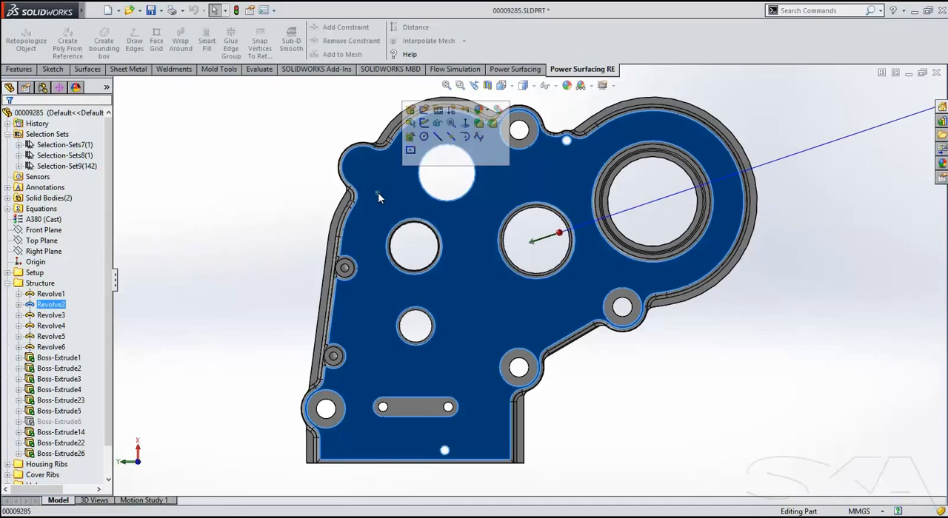
left_click(410, 149)
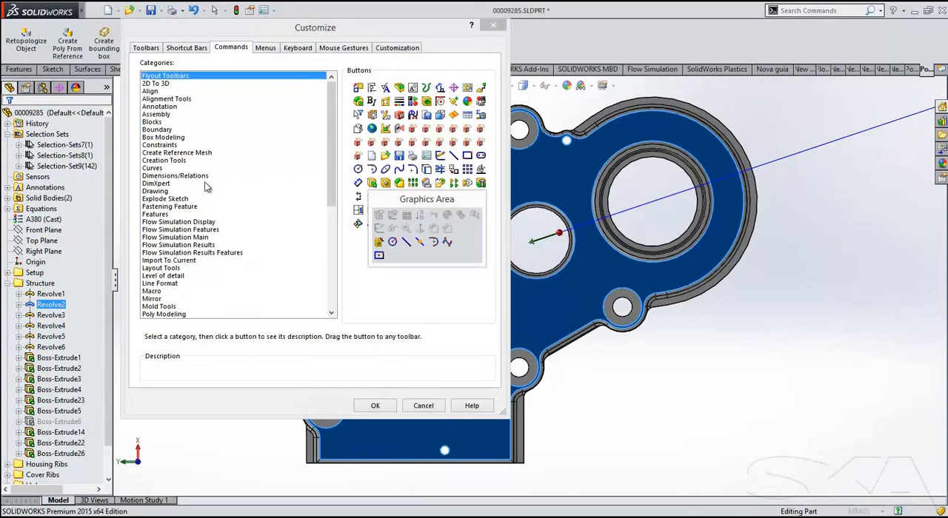
left_click_drag(381, 244, 400, 307)
left_click(165, 215)
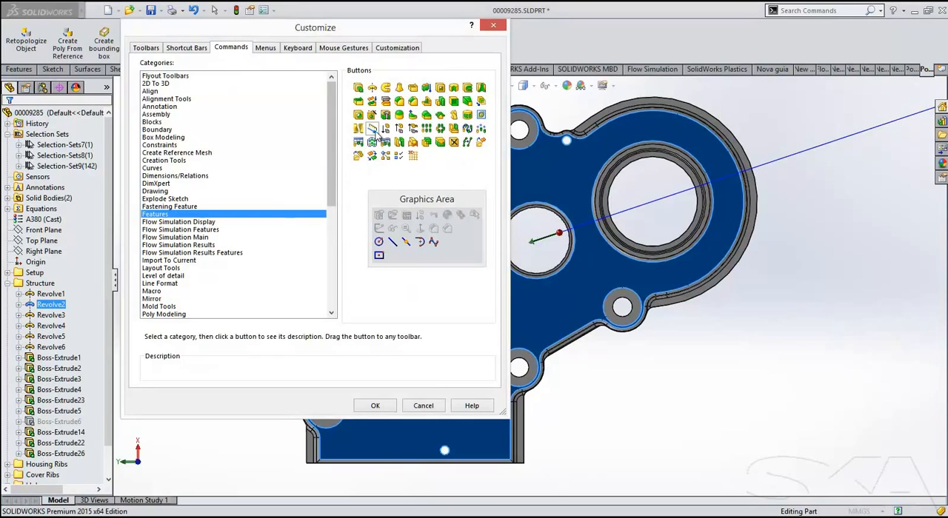
left_click_drag(372, 116, 456, 237)
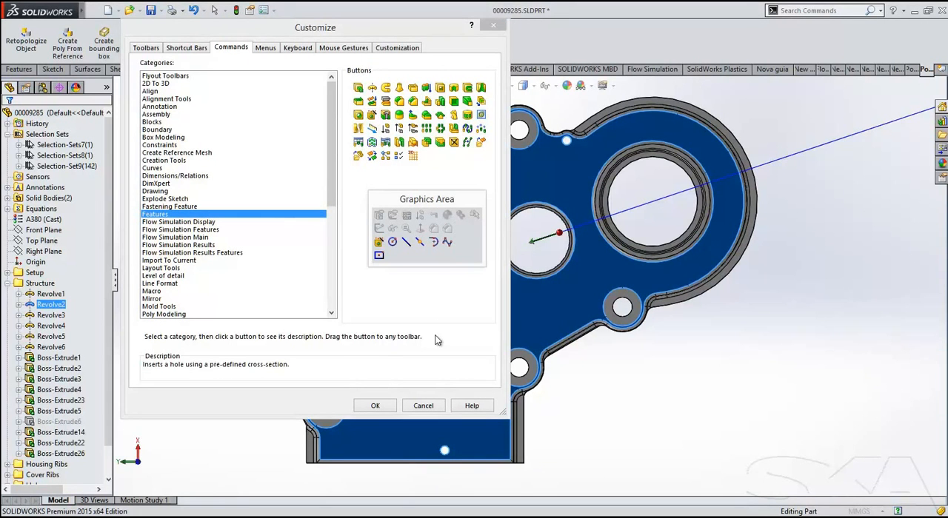
left_click(376, 406)
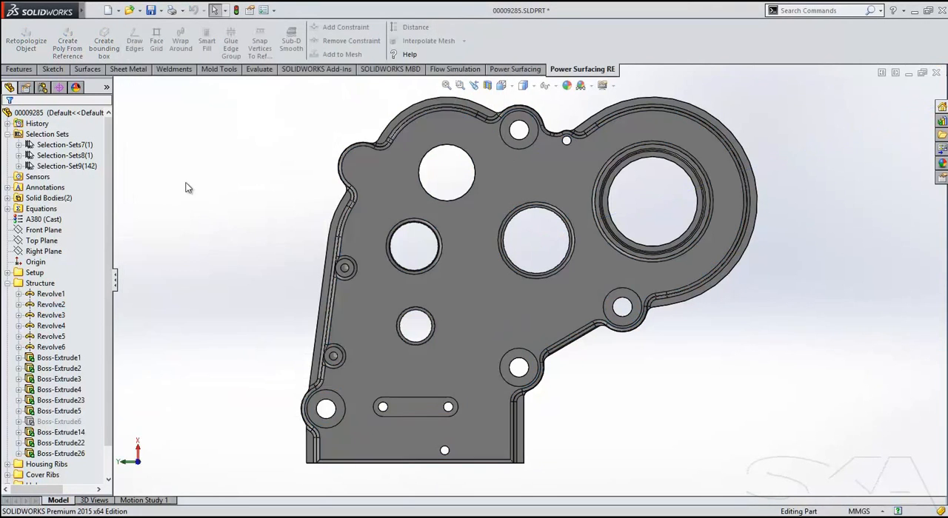
Add an ANSI Metric M6 pan cross head counterbore hole with Normal fit on the cover's upper-left corner boss.
key("s")
left_click(413, 113)
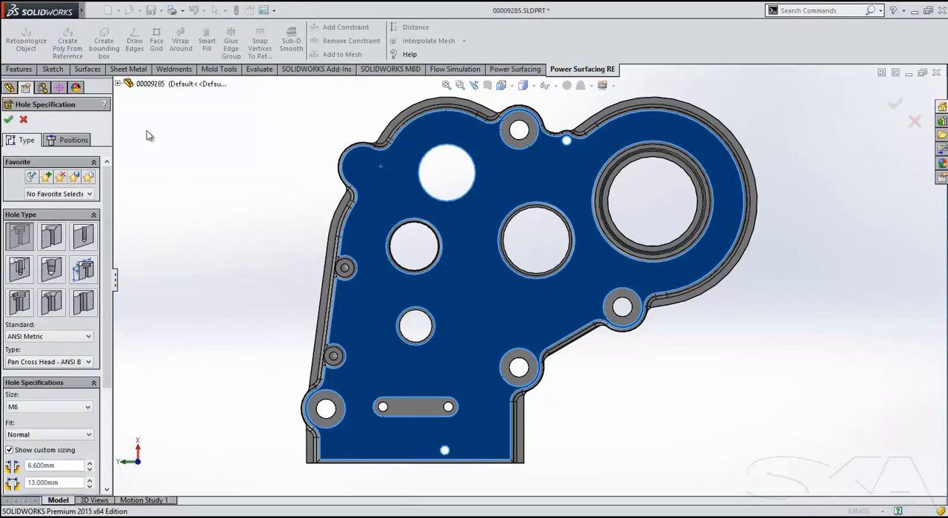
left_click(69, 140)
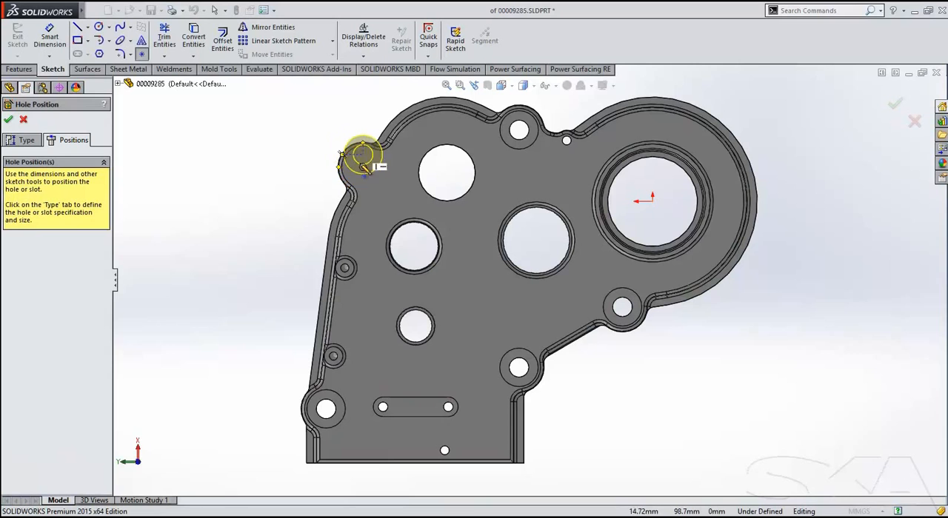
left_click(359, 165)
left_click(9, 119)
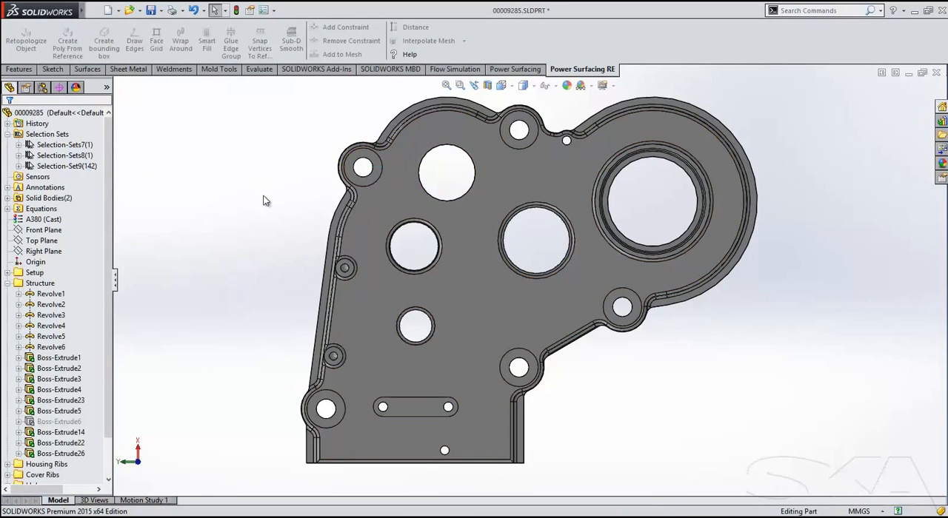
Open the Toolbox setup and review its Permissions and User Settings pages.
left_click(941, 121)
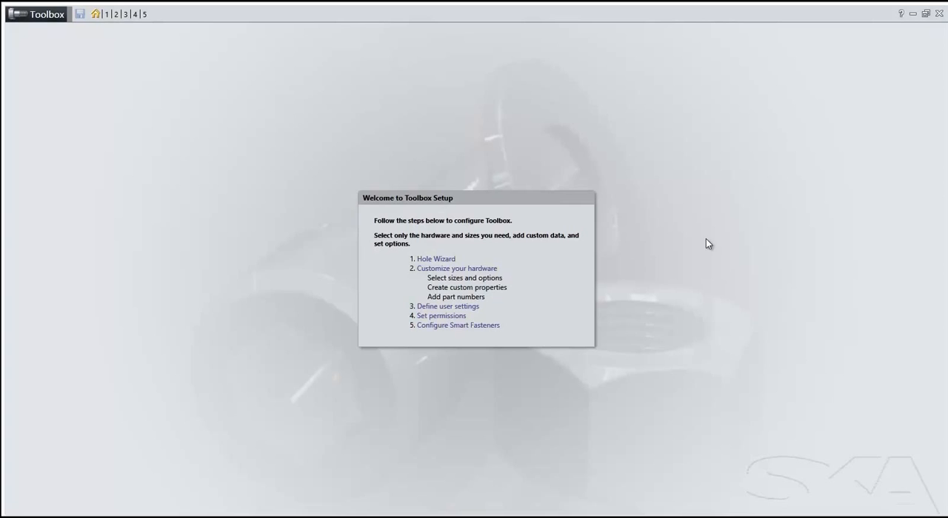
left_click(135, 14)
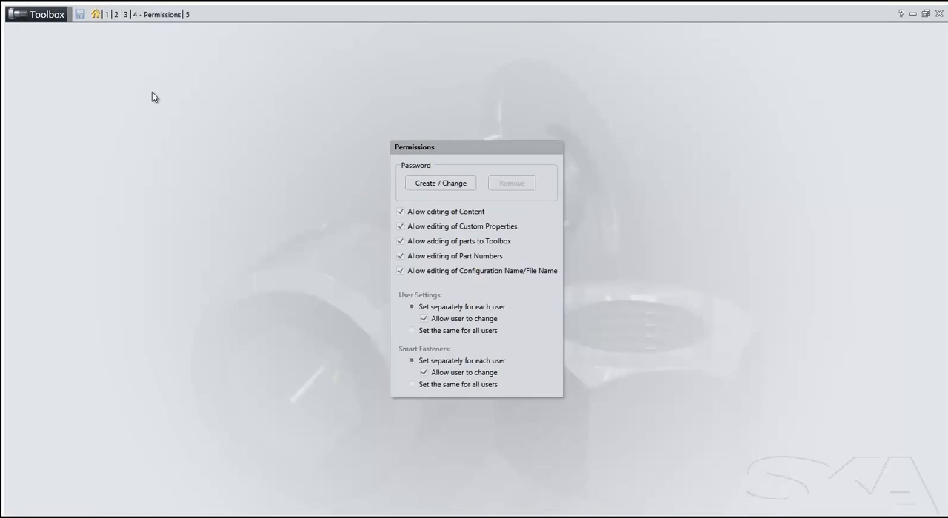
left_click(126, 15)
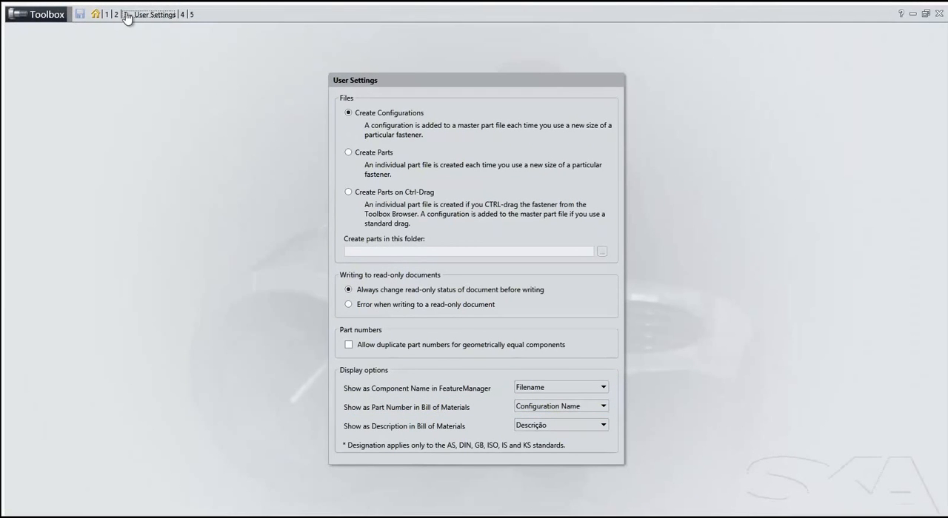
left_click(183, 15)
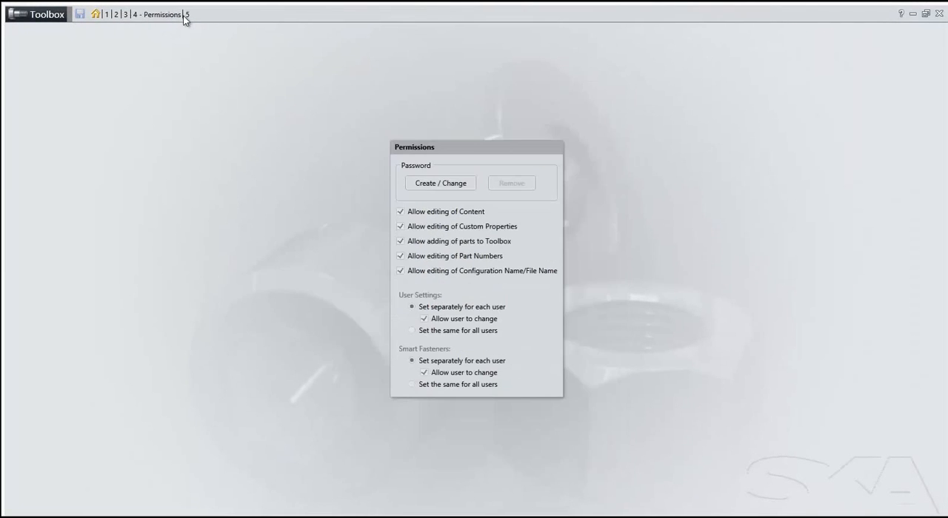
Open the ANSI Metric Pan Cross Head machine screw in Customize Hardware and examine its M6 configurations.
left_click(116, 15)
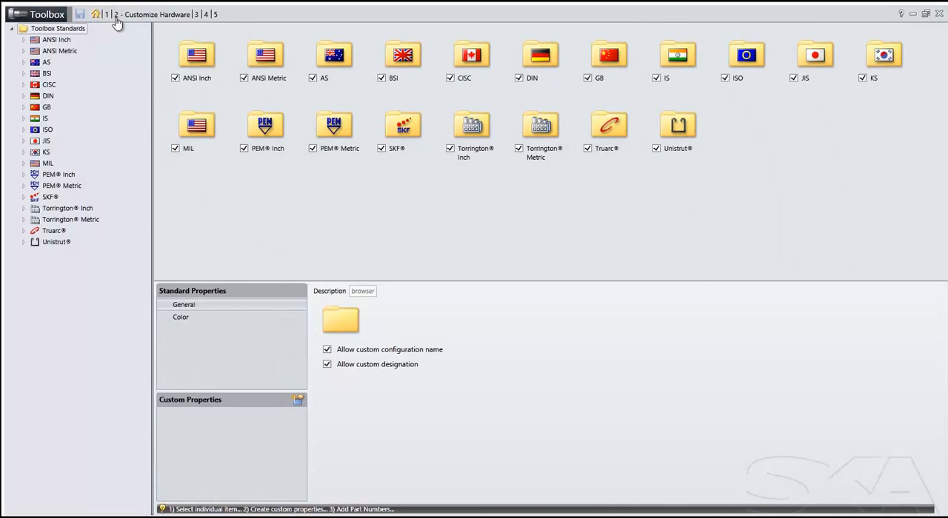
left_click(24, 51)
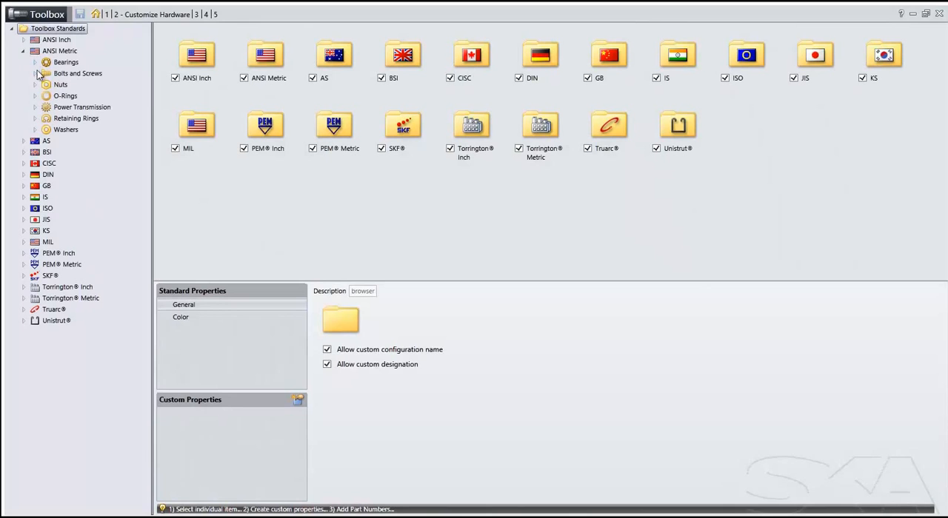
left_click(35, 73)
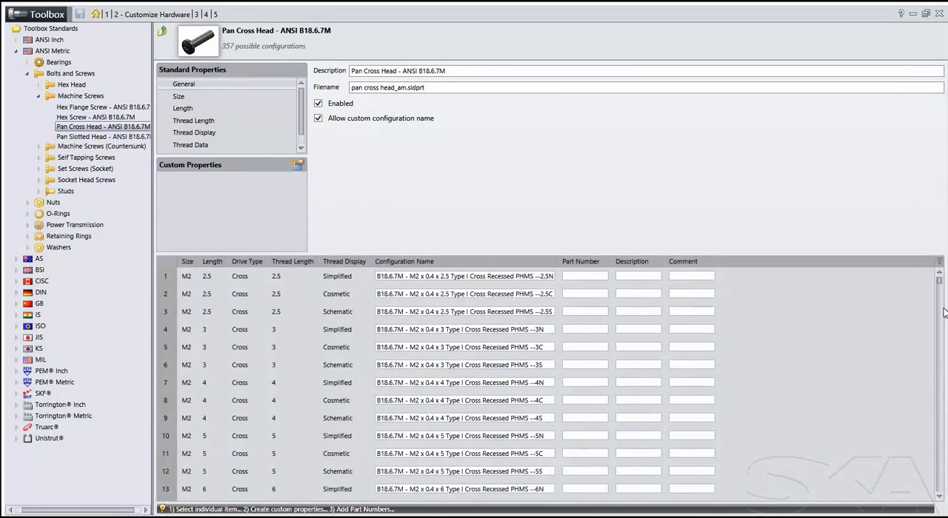
left_click_drag(938, 280, 932, 404)
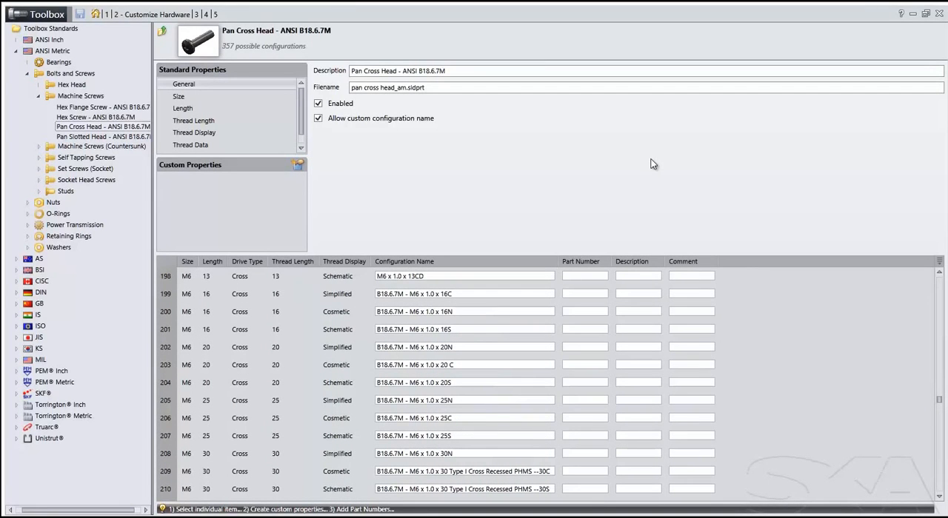
Switch to the gearbox assembly in SOLIDWORKS and add in Toolbox from the Design Library.
key("alt+Tab")
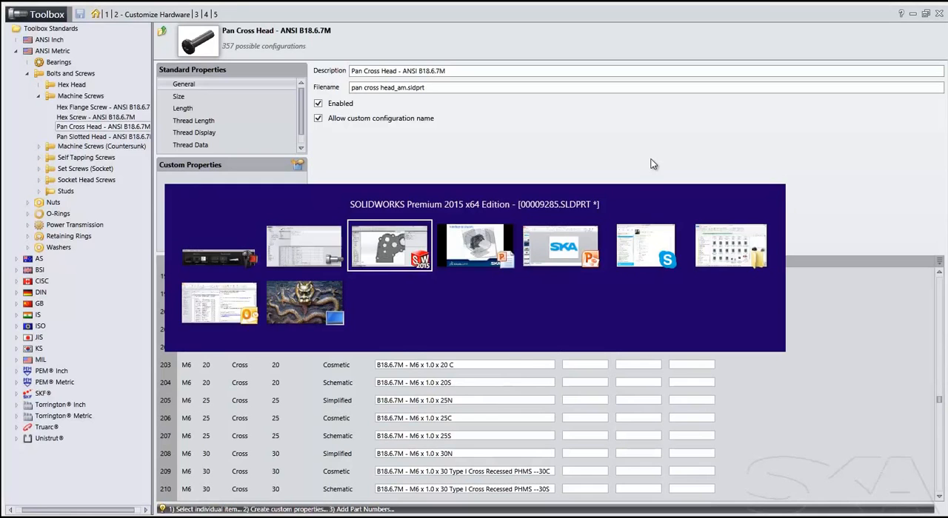
key("ctrl+Tab")
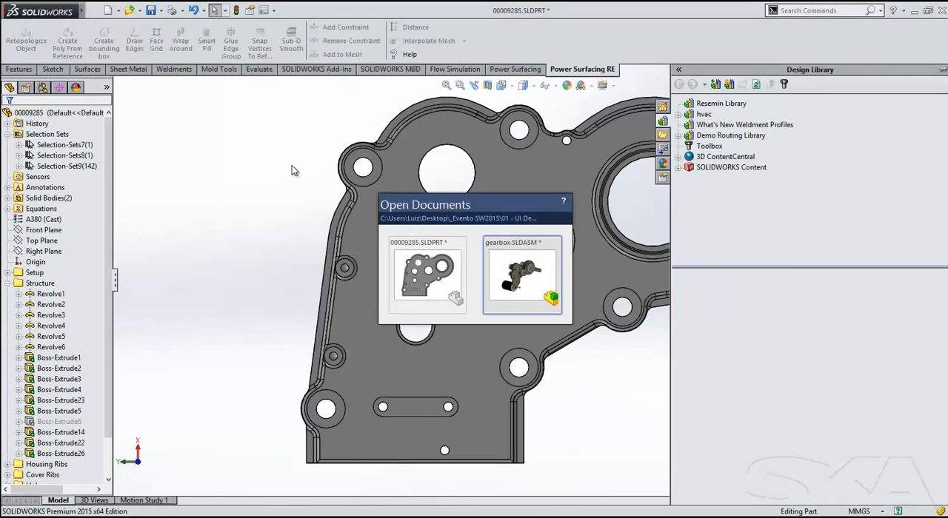
middle_click_drag(226, 166, 370, 211)
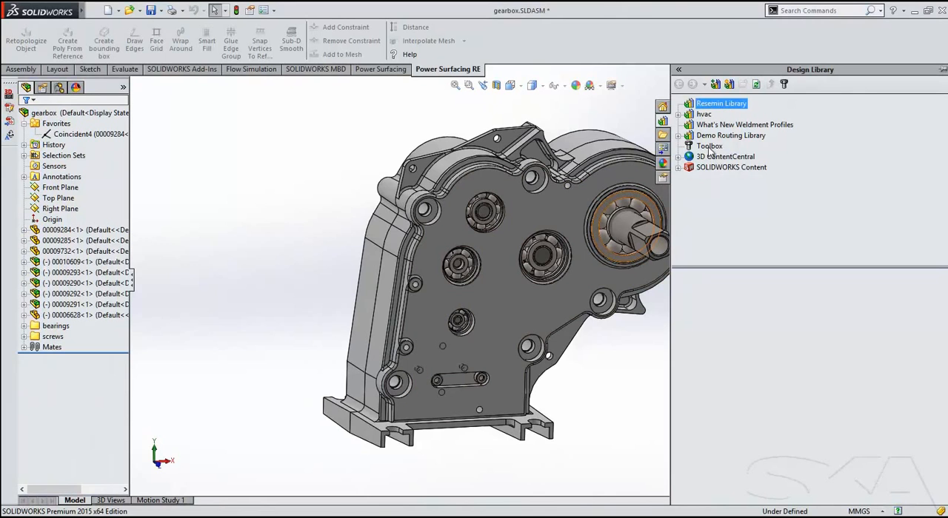
left_click(709, 146)
left_click(808, 406)
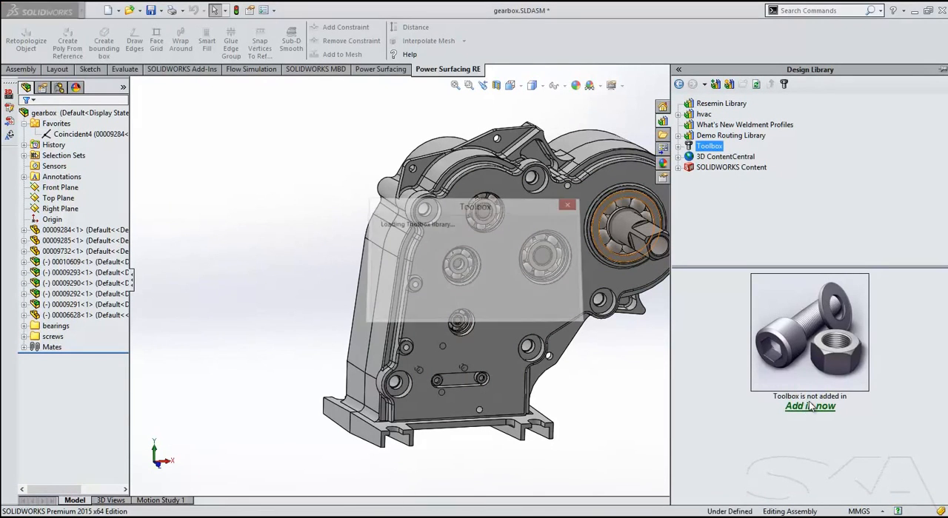
Insert an ANSI Inch pan cross head machine screw, size 1/4-28 and length 0.25, into the cover's upper-left boss hole.
double_click(723, 359)
double_click(780, 363)
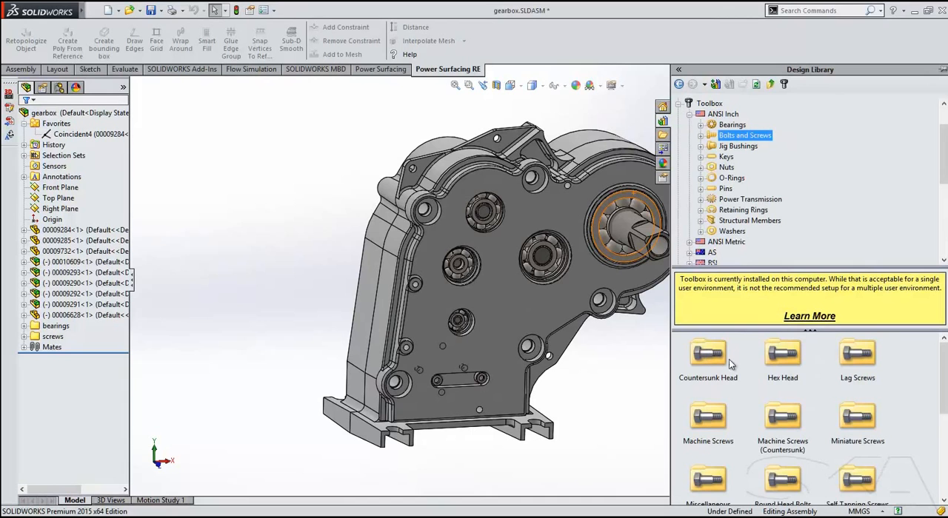
scroll(729, 363, "down", 3)
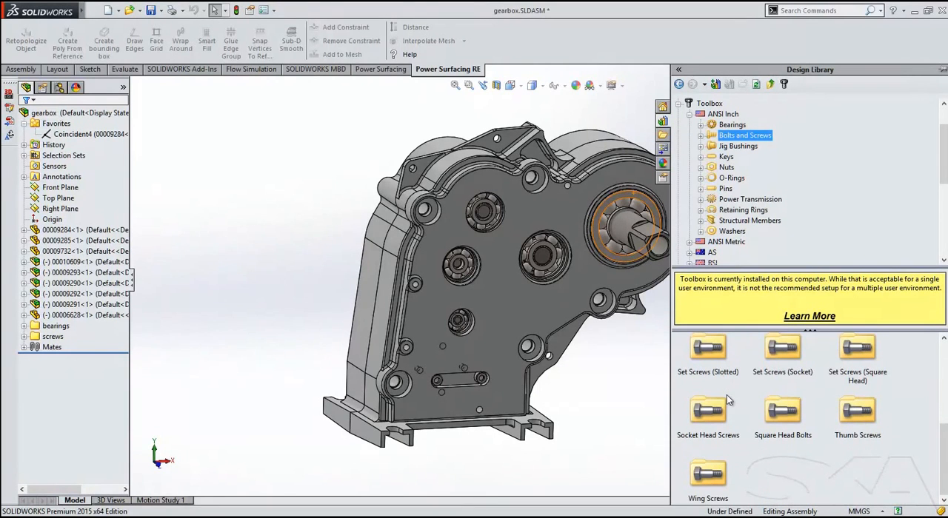
scroll(726, 394, "up", 1)
scroll(733, 390, "up", 1)
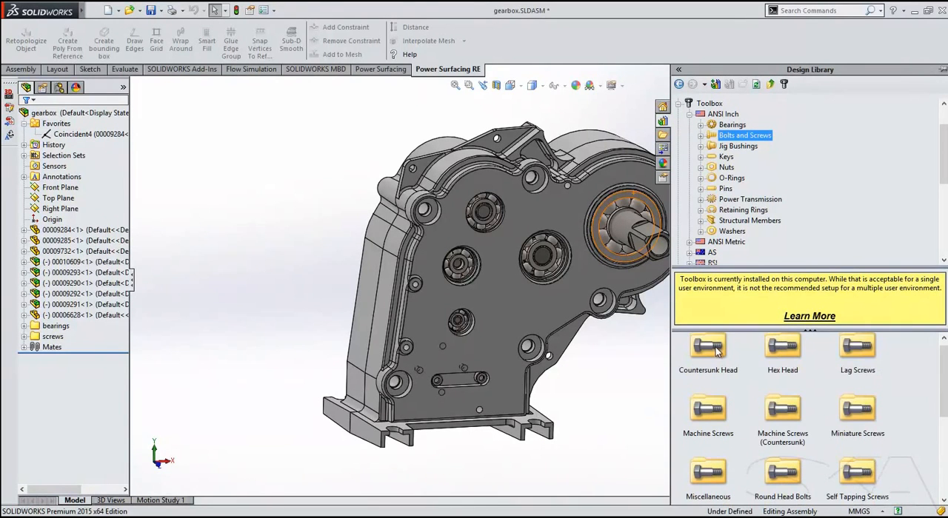
double_click(709, 405)
left_click_drag(777, 418, 438, 218)
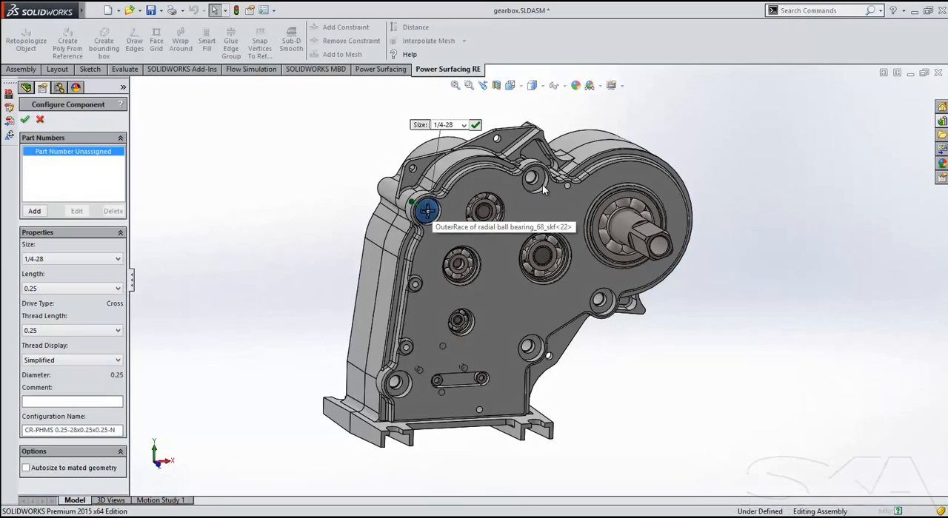
left_click(473, 125)
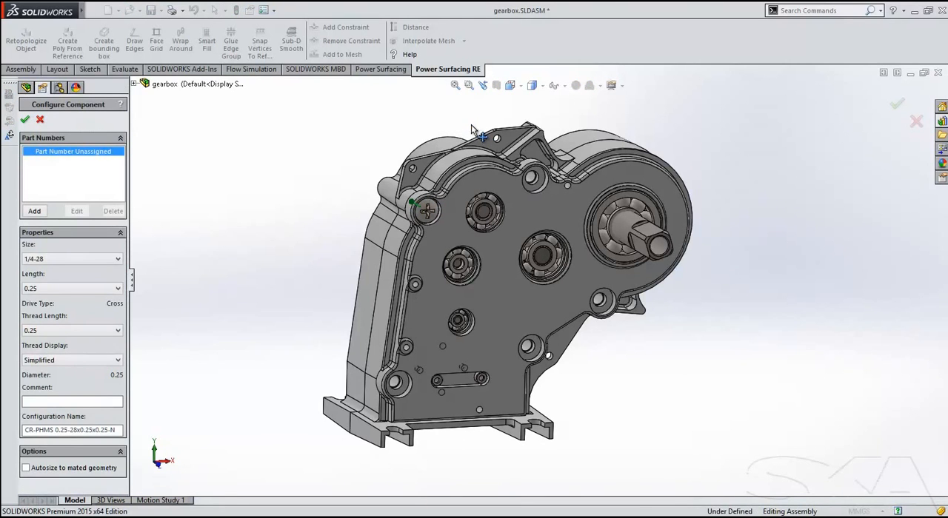
Place two more copies of the screw in the cover's upper-middle and lower-right boss holes and finish the insertion.
left_click(539, 189)
left_click(604, 307)
left_click(25, 120)
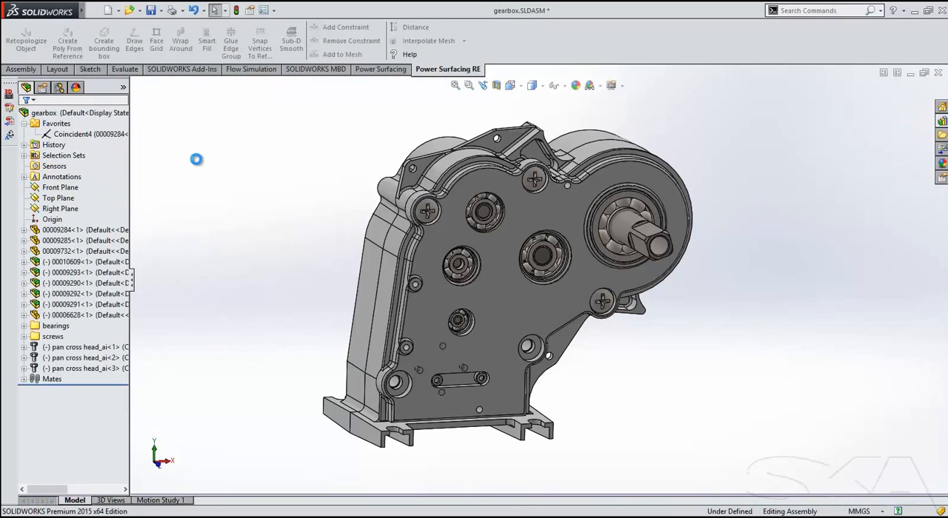
Insert a parts-only bill of materials in the Notes Area and place it beside the gearbox.
middle_click_drag(228, 158, 389, 140, "ctrl")
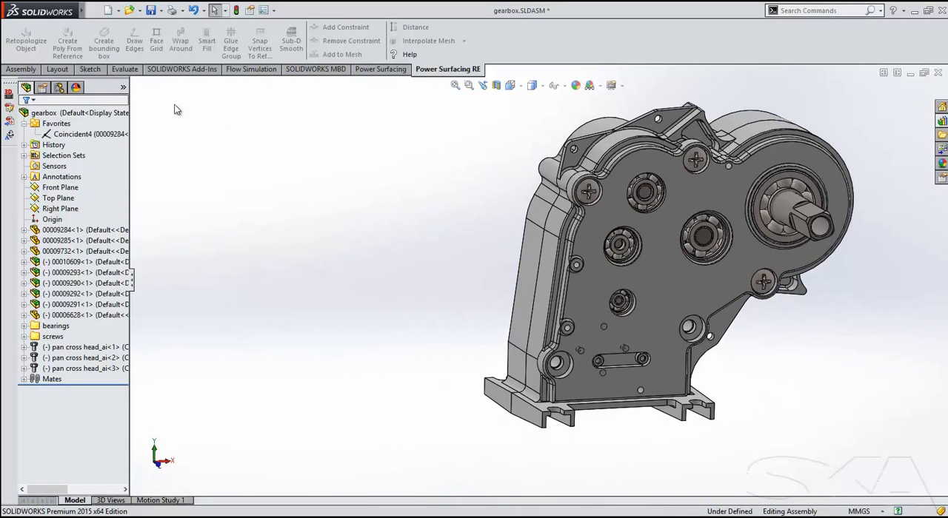
left_click(18, 71)
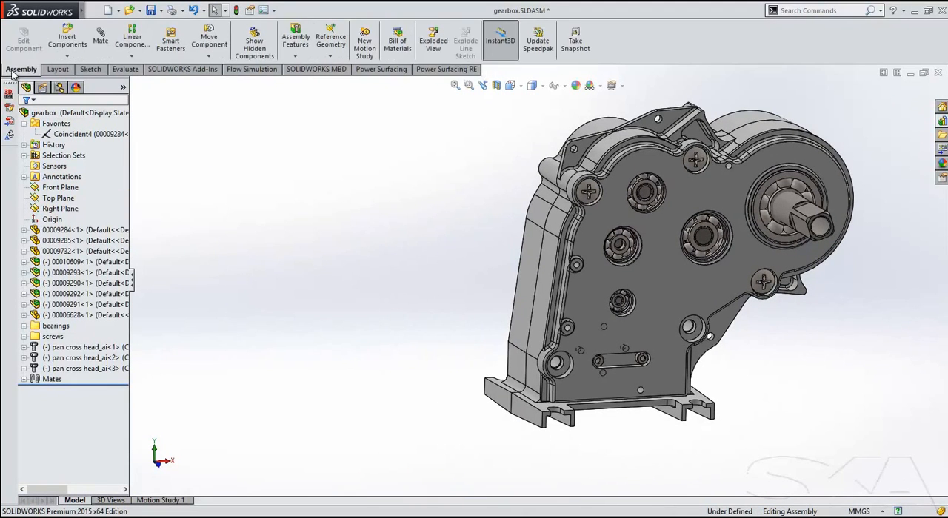
left_click(398, 41)
left_click(25, 120)
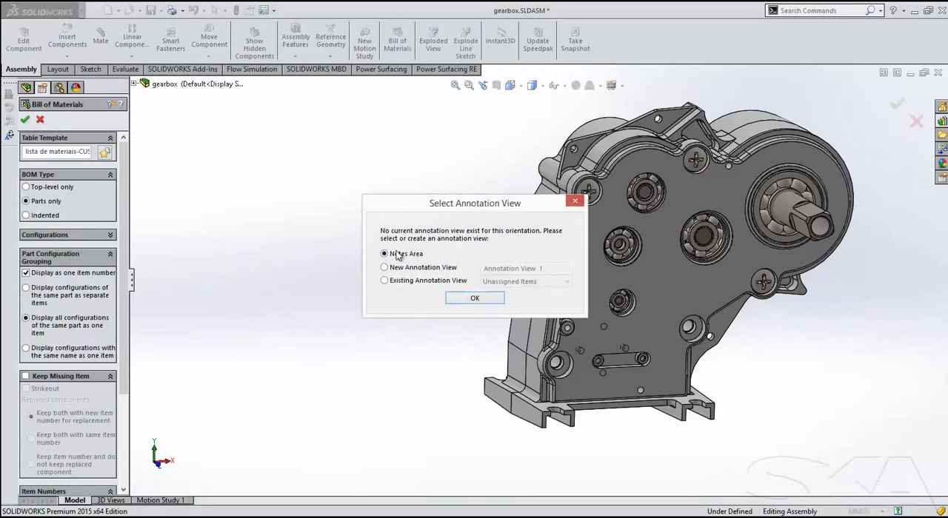
left_click(480, 299)
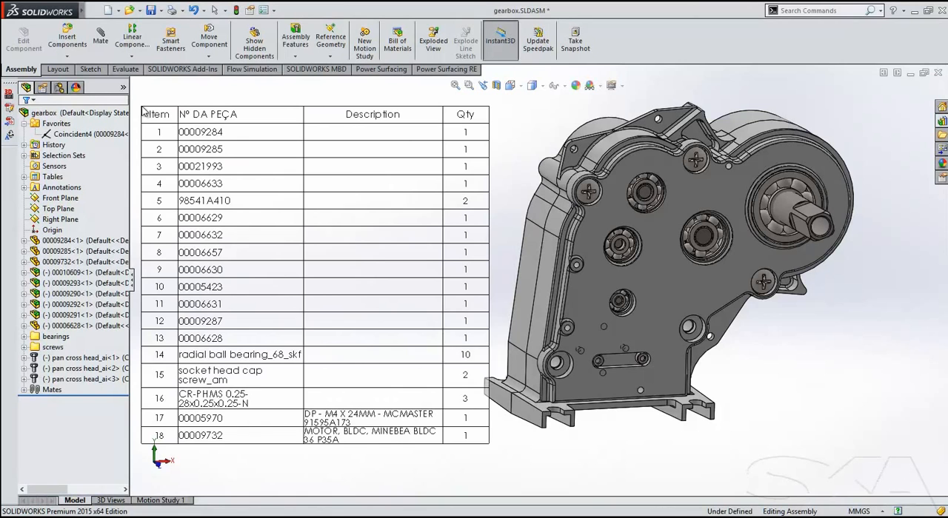
left_click(143, 109)
Examine the pan cross head screw's row in the bill of materials and select its first instance in the feature tree.
scroll(229, 393, "down", 4)
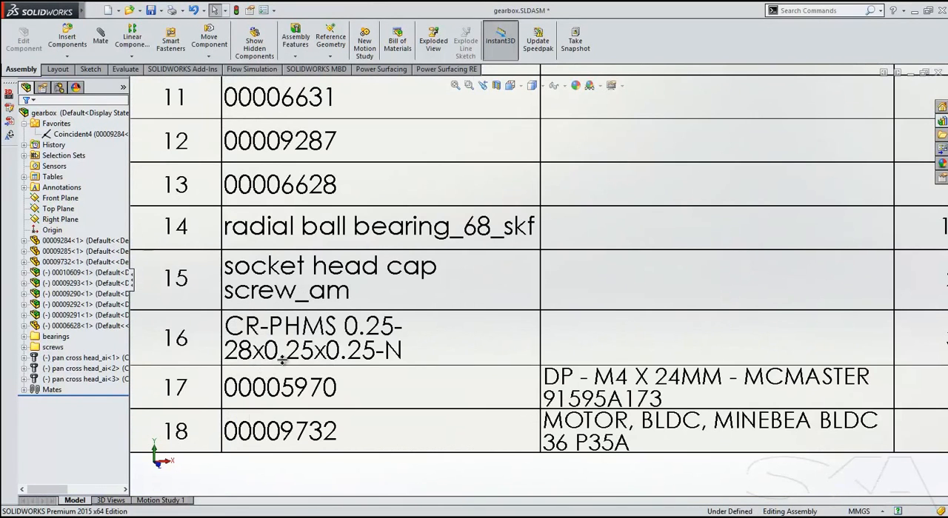
left_click(97, 358)
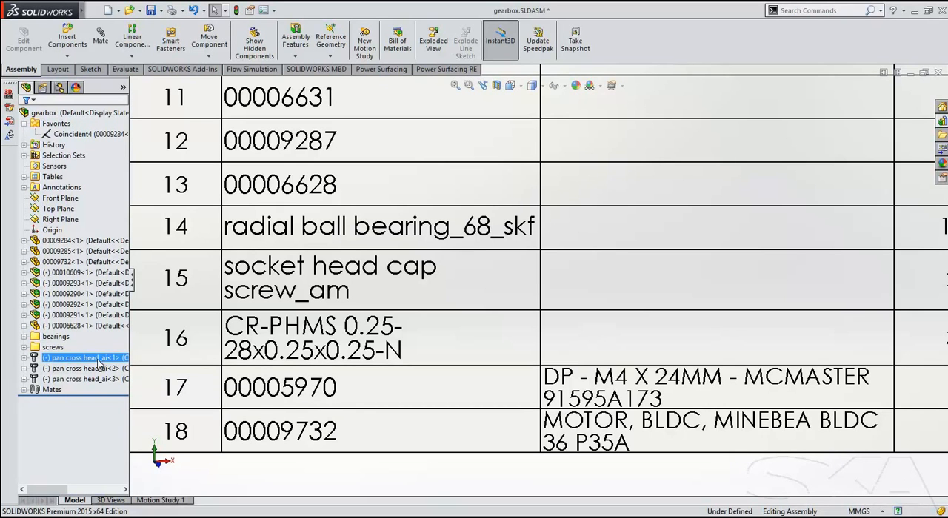
key("ctrl+7")
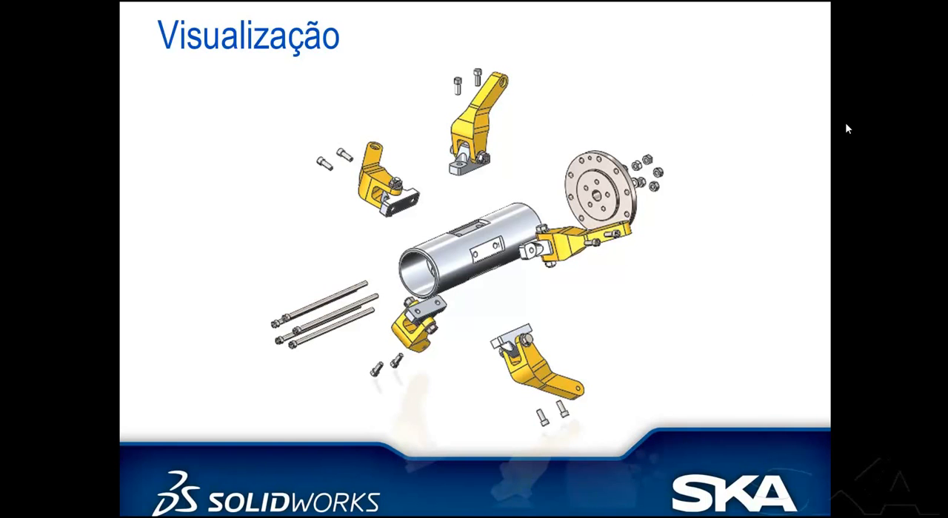
Switch to the arm sensor assembly in SOLIDWORKS, start a radial explode step and select the screws saved in Selection-Sets7.
key("alt+Tab")
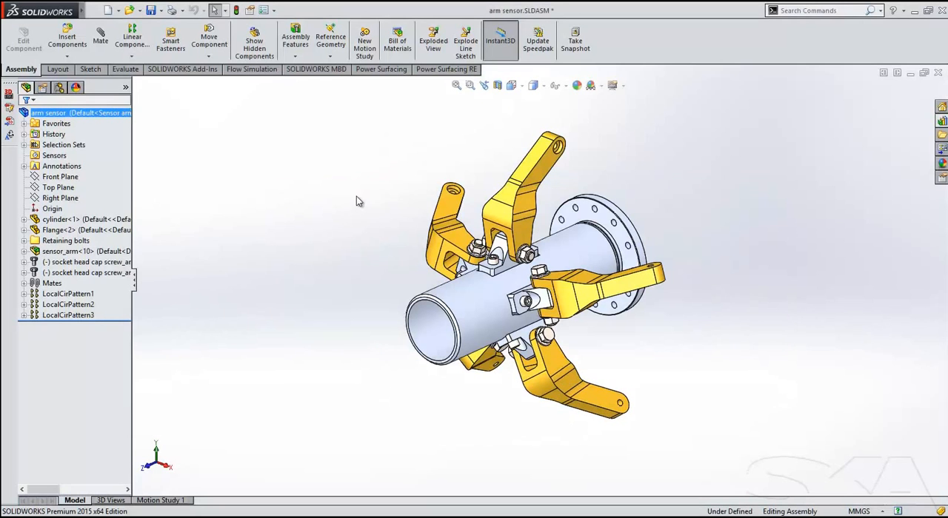
middle_click_drag(355, 229, 344, 232, "ctrl")
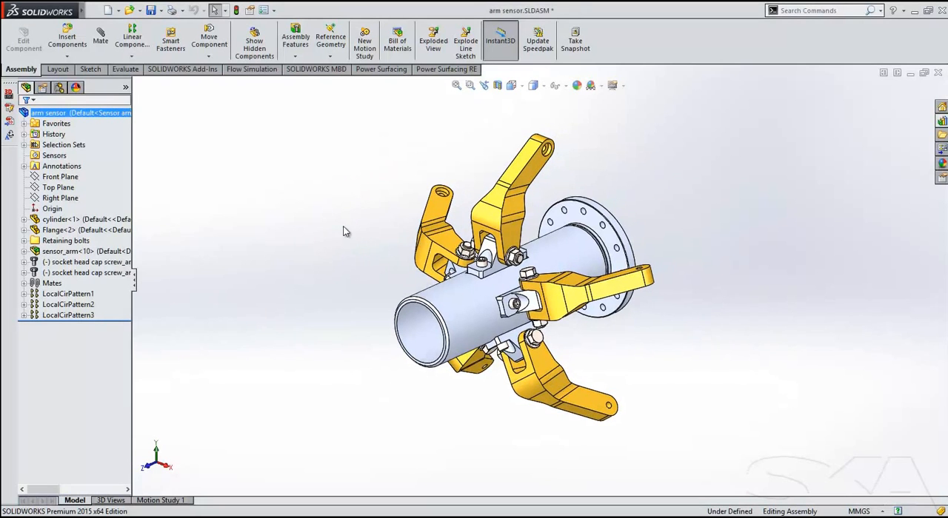
left_click(430, 43)
left_click(63, 155)
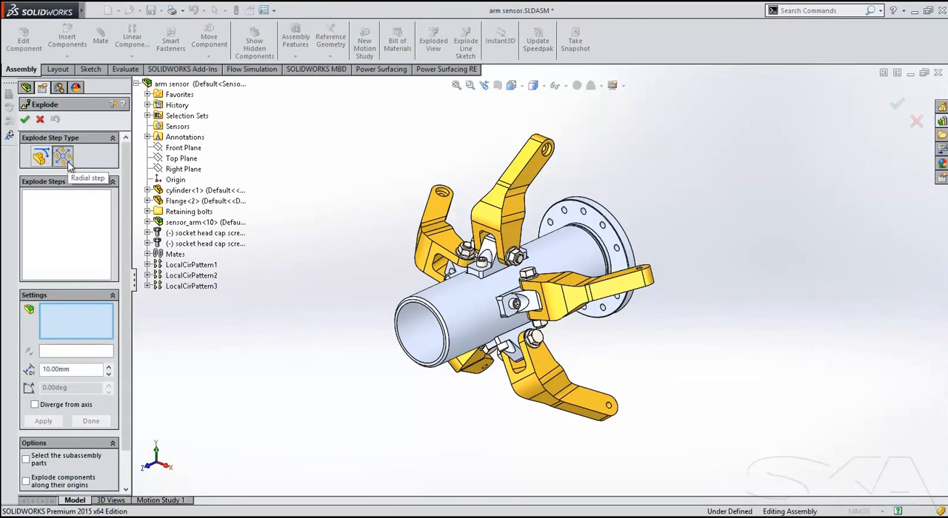
left_click(148, 116)
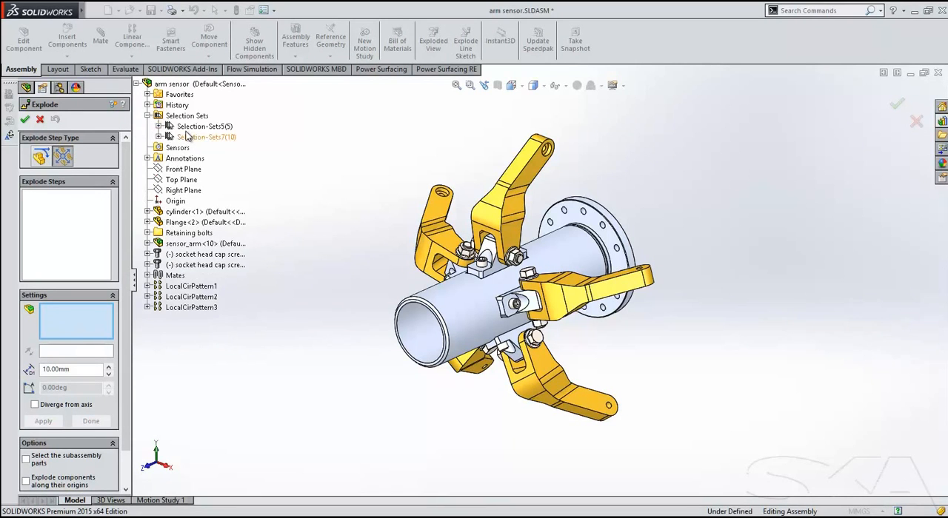
left_click(206, 137)
middle_click_drag(352, 178, 437, 168, "ctrl")
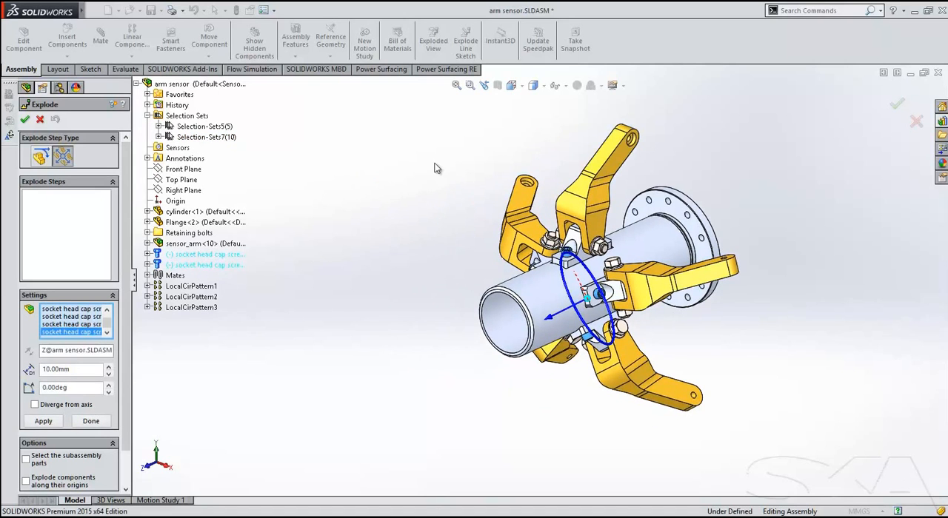
Use the cylinder's inner face as the explode direction and pull the socket head cap screws radially outward.
left_click(80, 351)
left_click(510, 341)
scroll(467, 346, "up", 1)
middle_click_drag(468, 348, 517, 338, "ctrl")
scroll(127, 351, "down", 1)
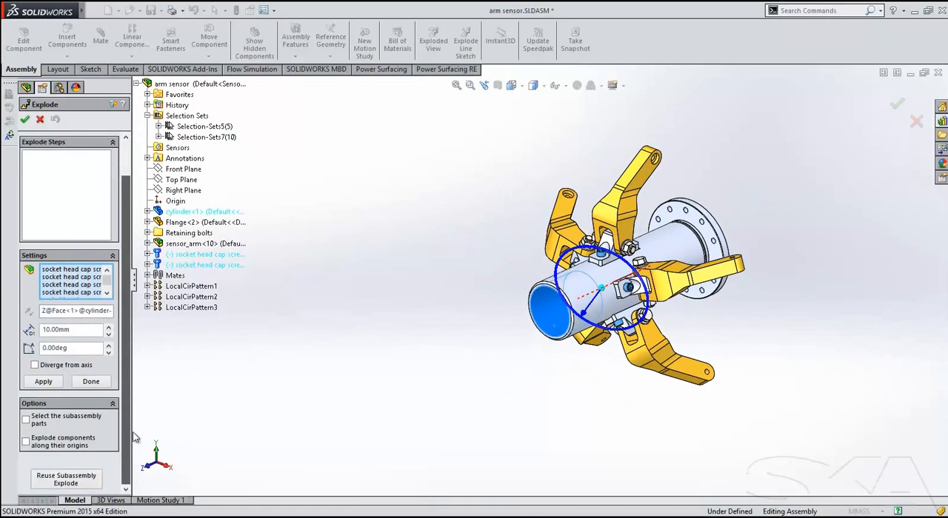
left_click_drag(594, 312, 500, 425)
Explode the sensor arms of Selection-Sets5 radially outward, using the cylinder's inner face as the direction.
left_click(204, 126)
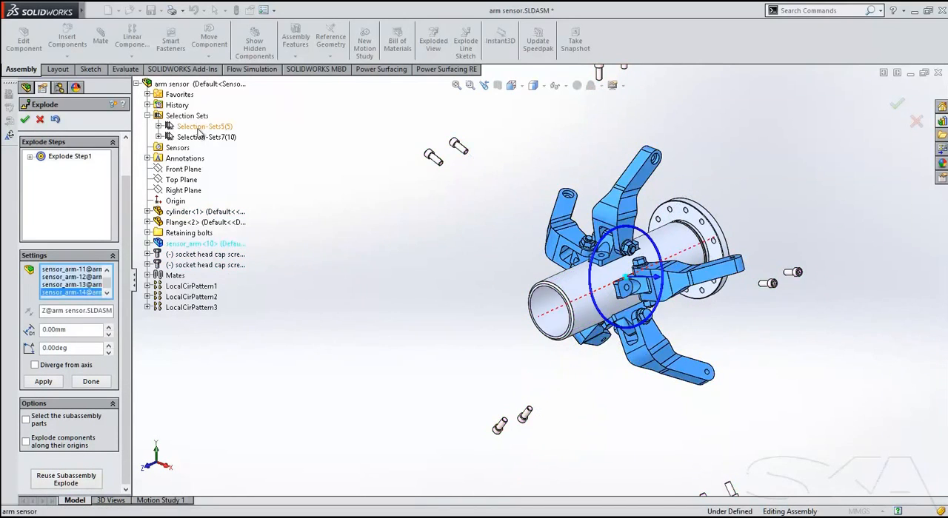
left_click(77, 319)
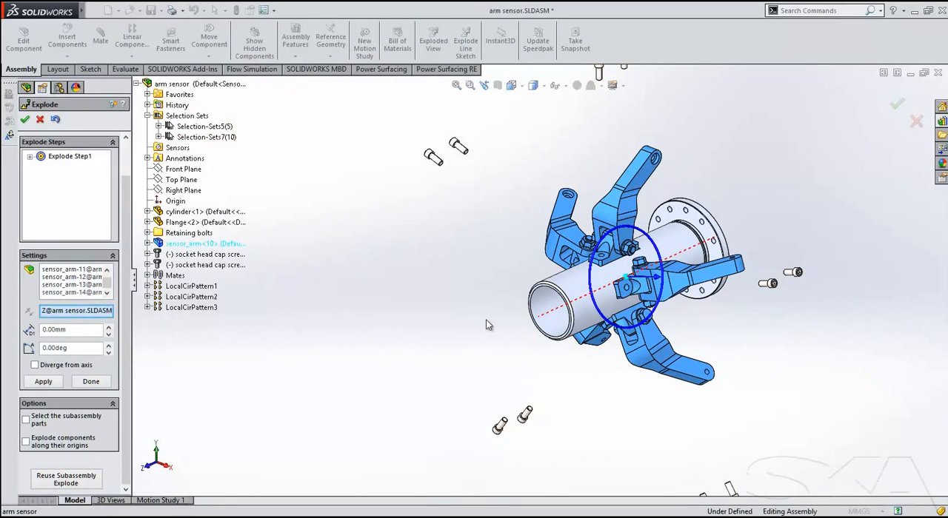
left_click(540, 307)
middle_click_drag(463, 324, 363, 334, "ctrl")
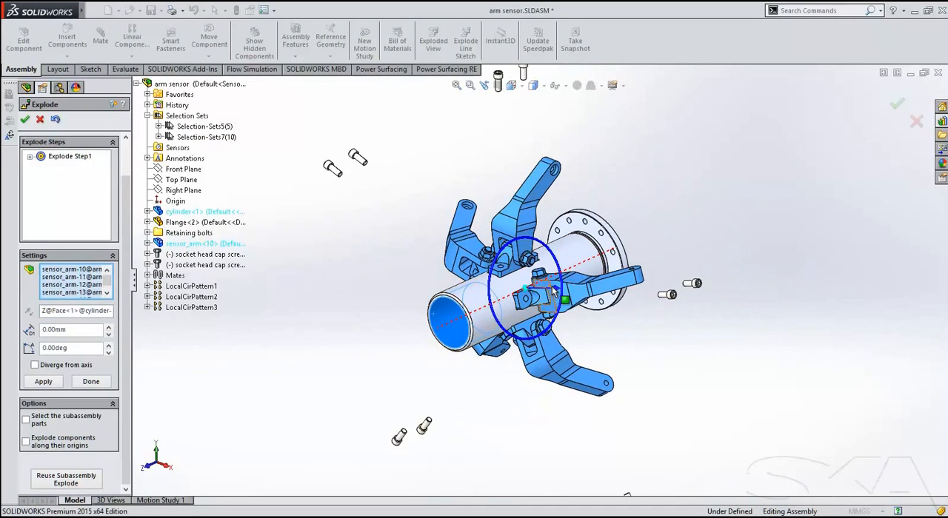
left_click_drag(563, 294, 638, 295)
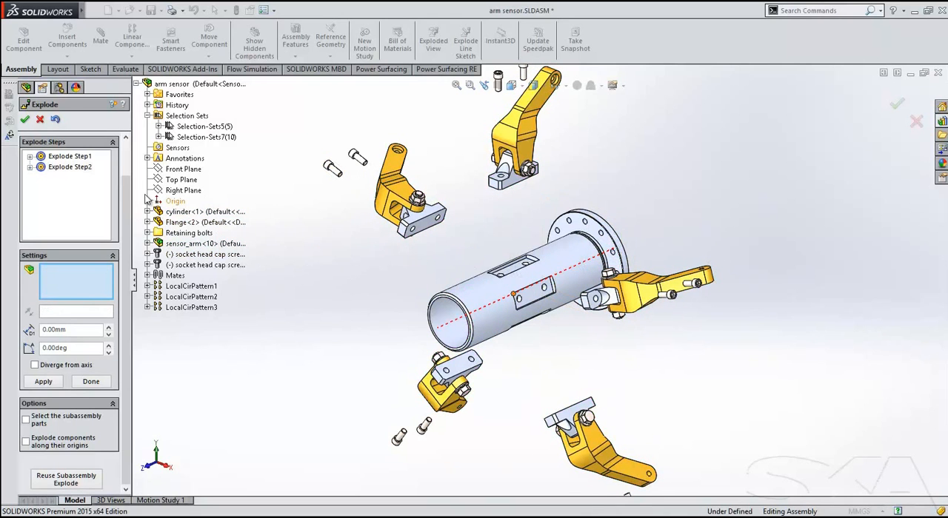
Start a regular explode step and box-select the cylinder, flange and retaining bolt hardware in the front view.
scroll(129, 188, "up", 2)
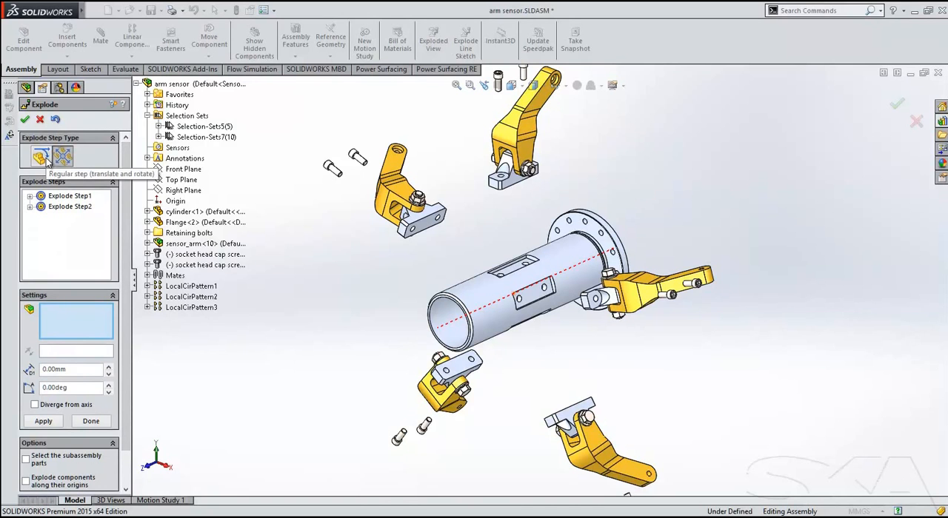
left_click(42, 157)
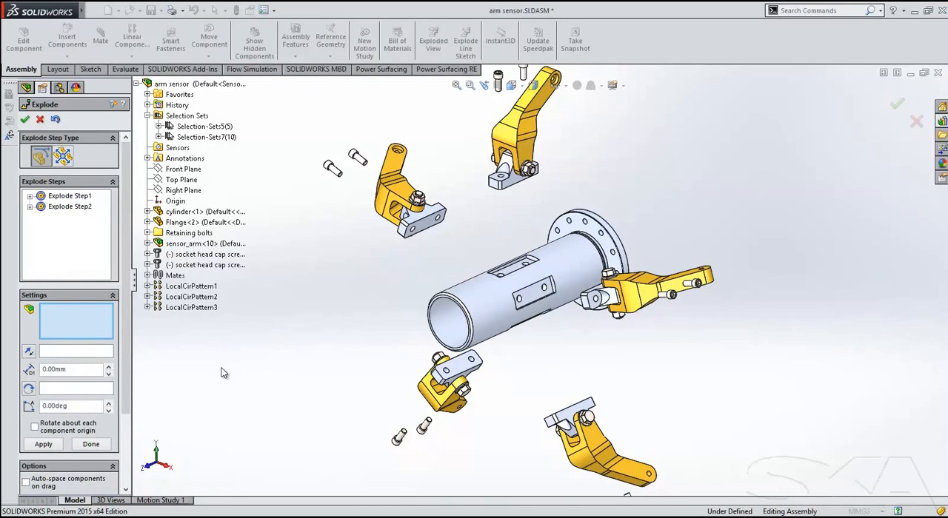
key("space")
left_click(464, 344)
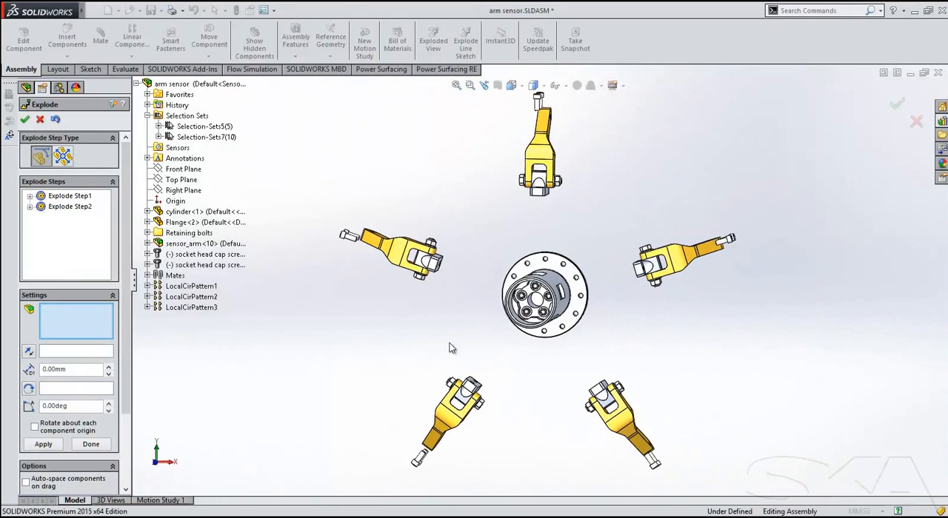
left_click_drag(483, 236, 576, 360)
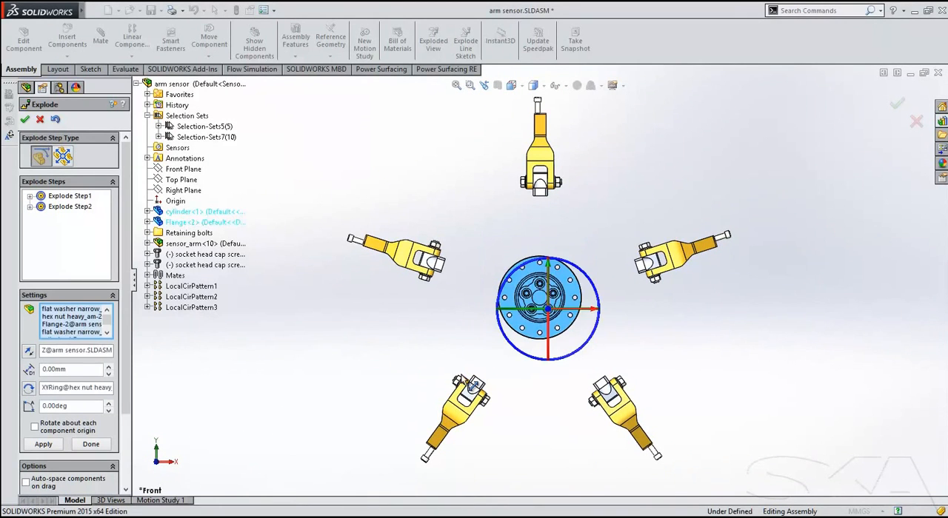
left_click_drag(127, 351, 129, 438)
middle_click_drag(392, 361, 451, 391)
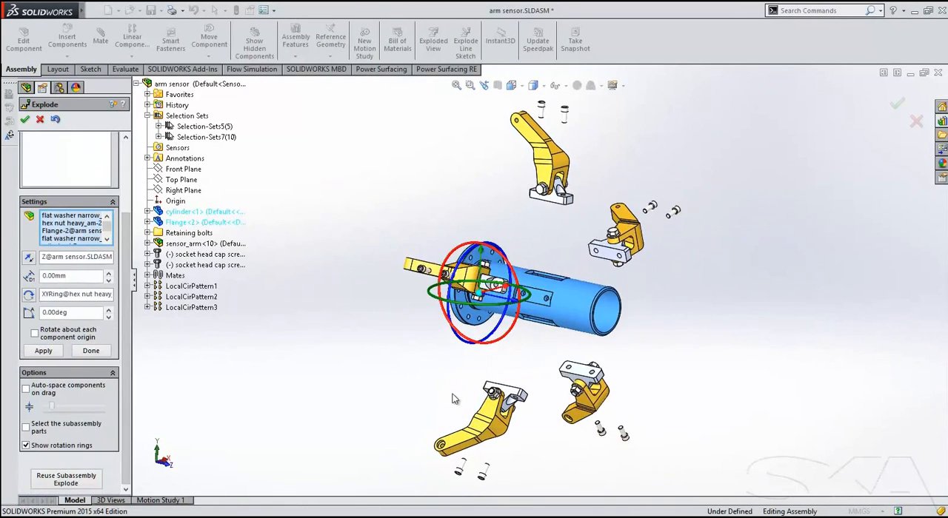
Take the cylinder out of the selection and explode the remaining parts along the Z axis with auto-spacing on.
left_click(562, 331)
middle_click_drag(563, 331, 471, 373)
left_click(26, 388)
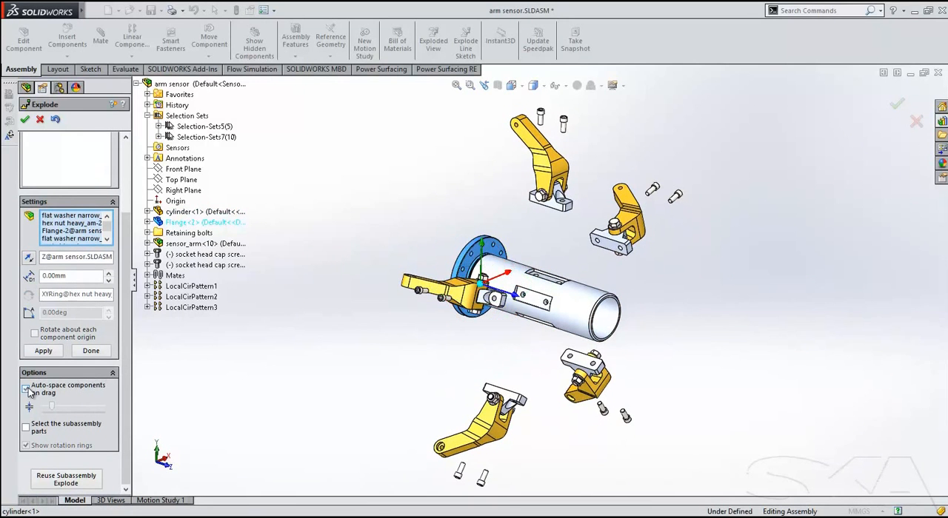
left_click_drag(518, 296, 247, 248)
Reposition the flange, the long socket head cap screws and a set of washers beyond the cylinder's open end, and accept the exploded view.
left_click_drag(366, 240, 740, 388)
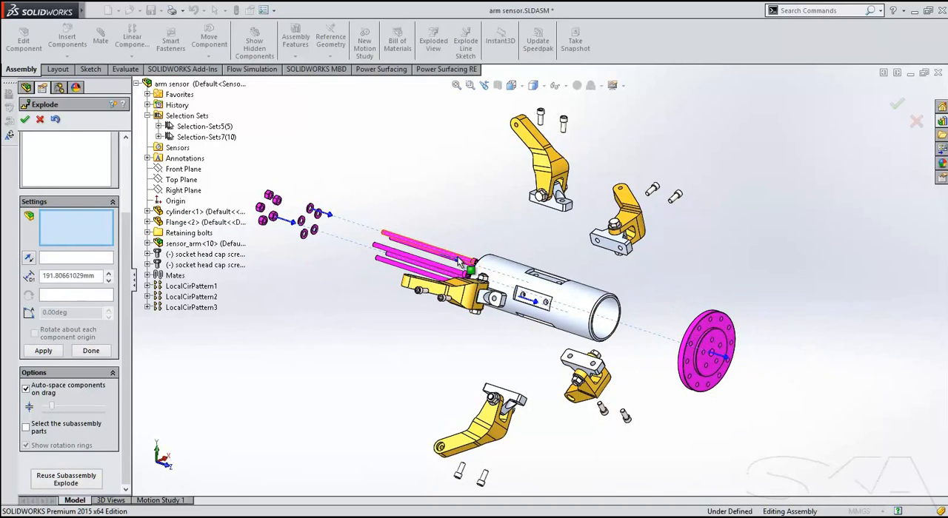
left_click_drag(463, 263, 851, 389)
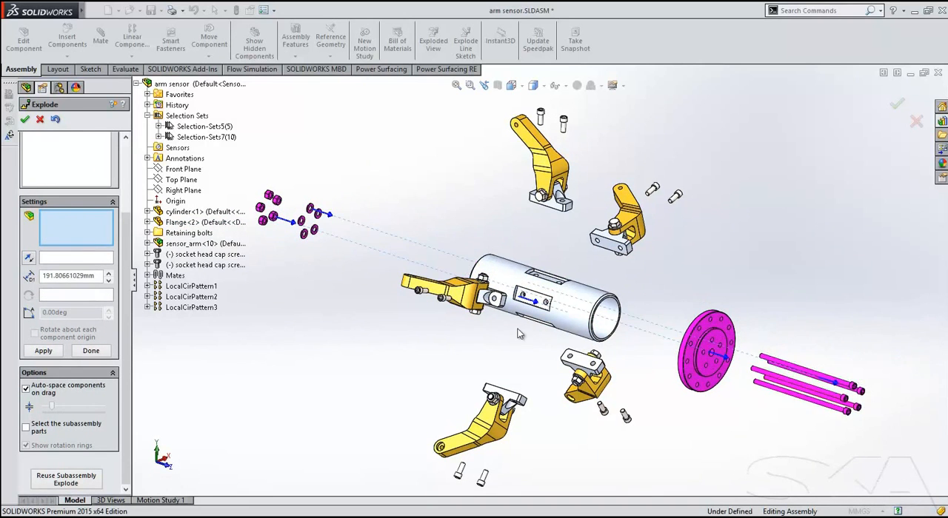
left_click_drag(536, 302, 756, 378)
middle_click_drag(741, 429, 726, 399, "ctrl")
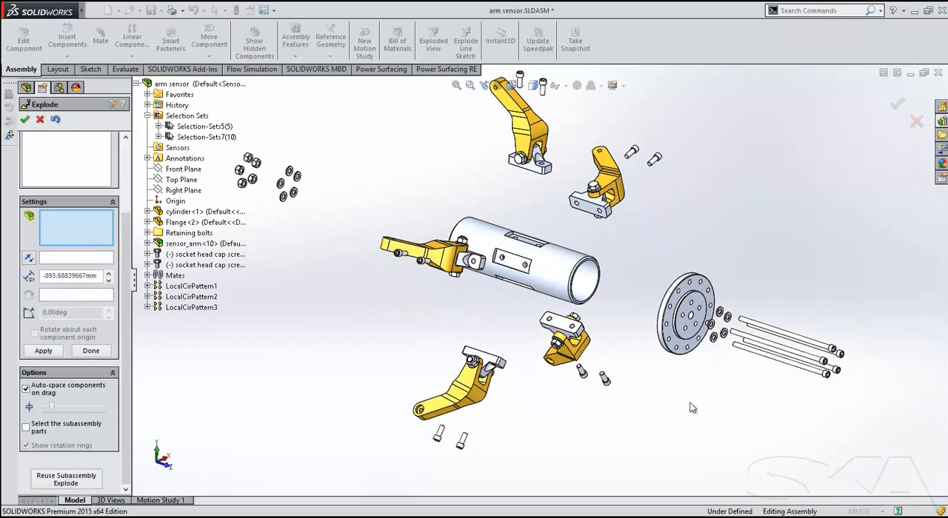
left_click(24, 119)
Play the animated collapse of the arm sensor assembly and close the animation controller.
right_click(101, 115)
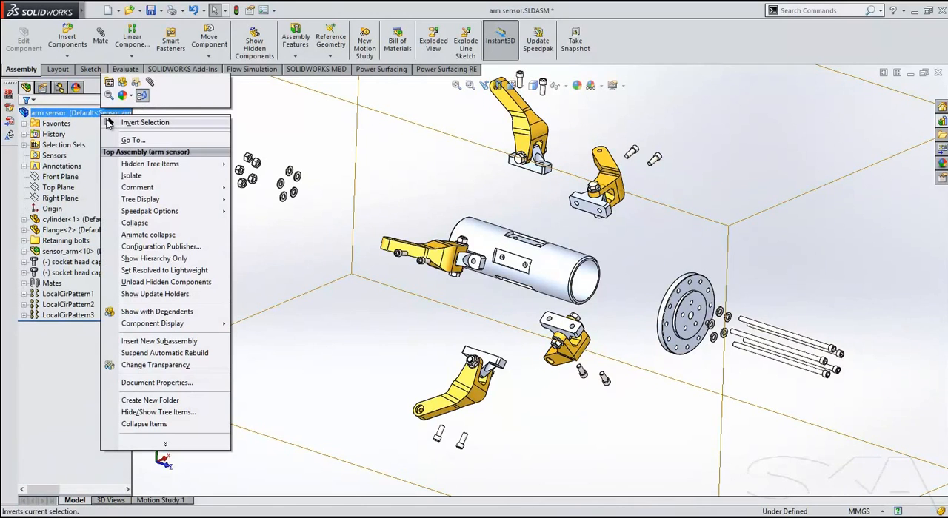
left_click(135, 235)
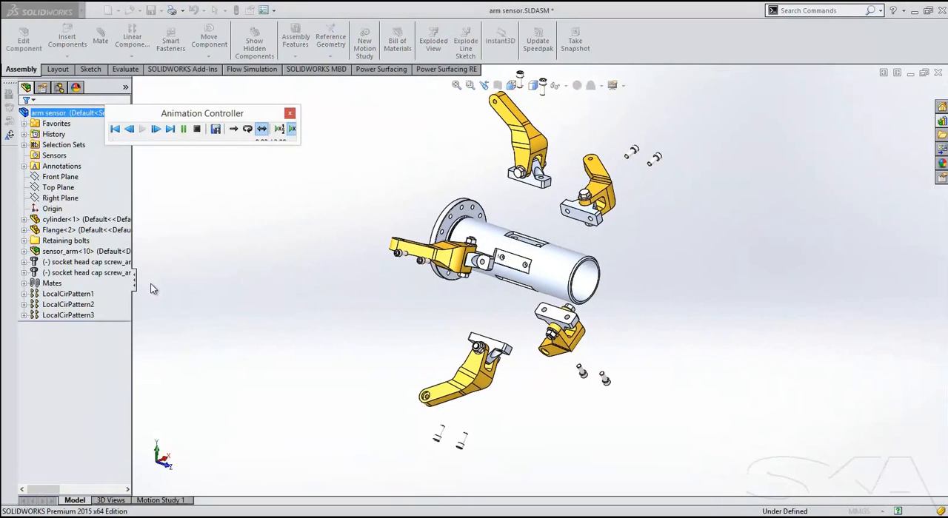
left_click(290, 114)
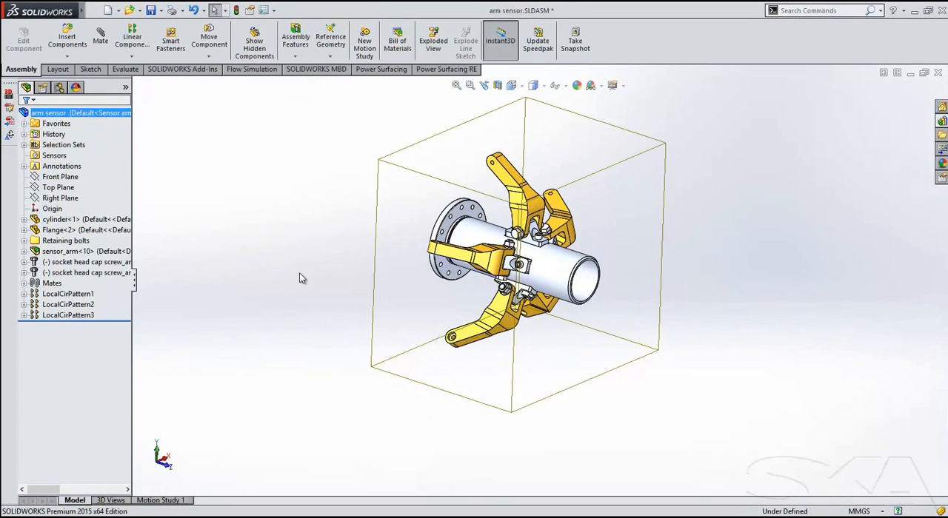
Start a section view on the Front Plane in isometric view, delete its intersection zone and change the section method to Planar.
key("ctrl+7")
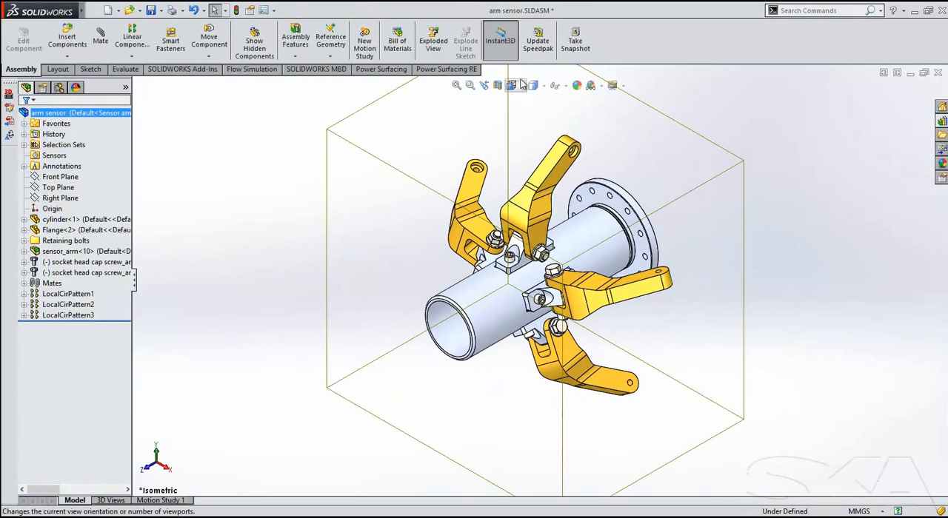
left_click(498, 86)
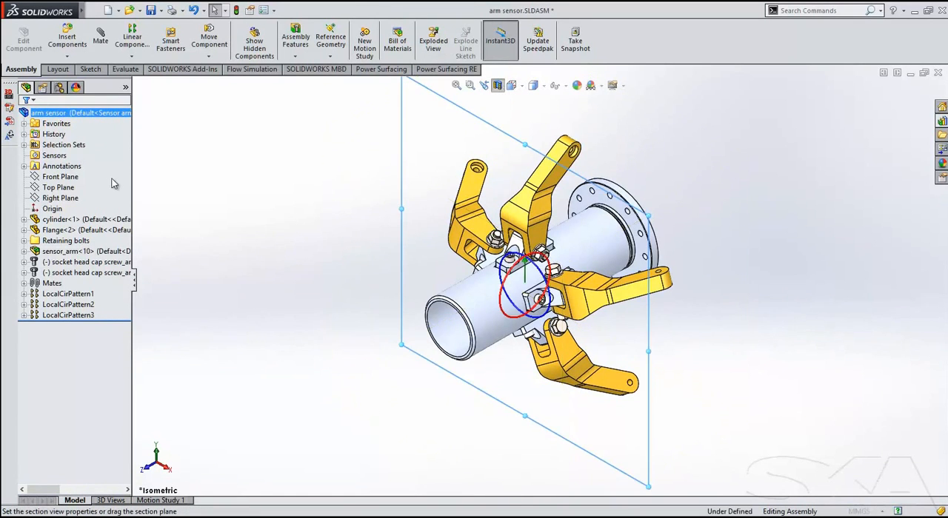
right_click(64, 217)
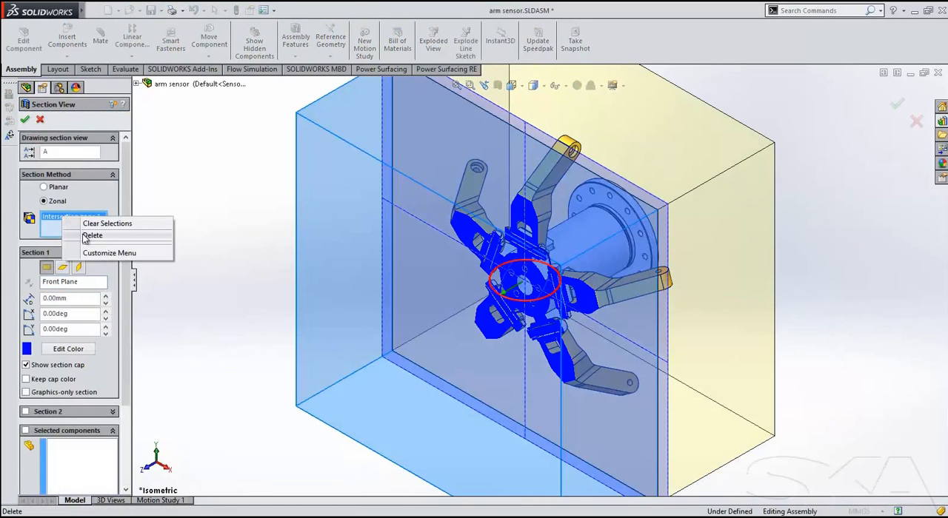
left_click(83, 236)
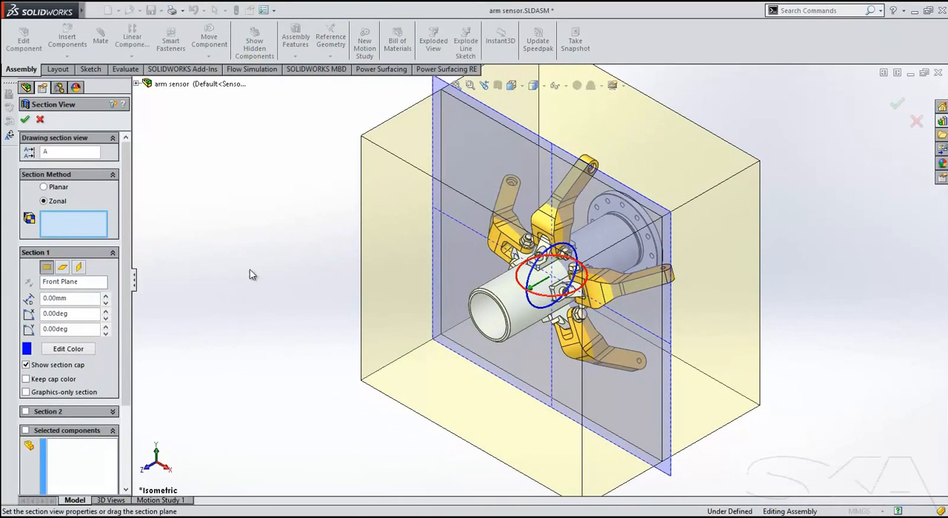
left_click(45, 187)
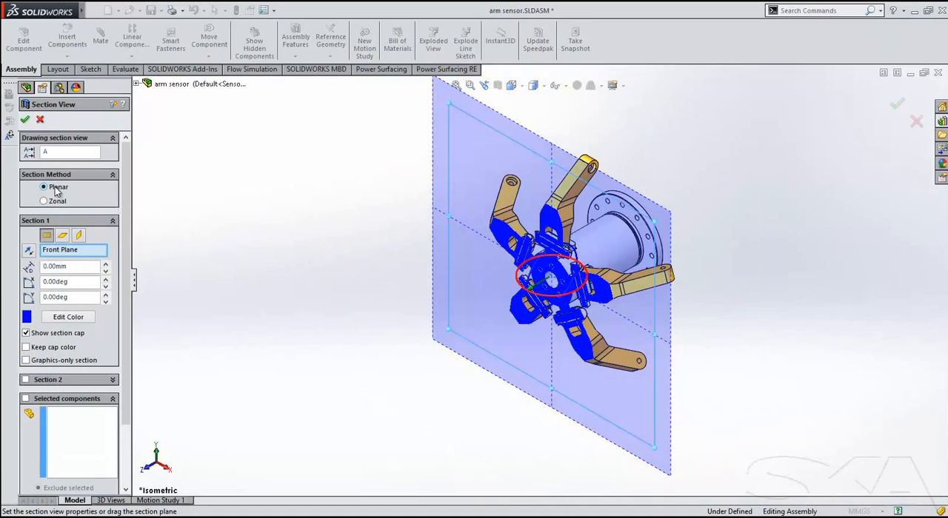
Add the Top Plane as the second section plane and the Right Plane as the third.
left_click(27, 381)
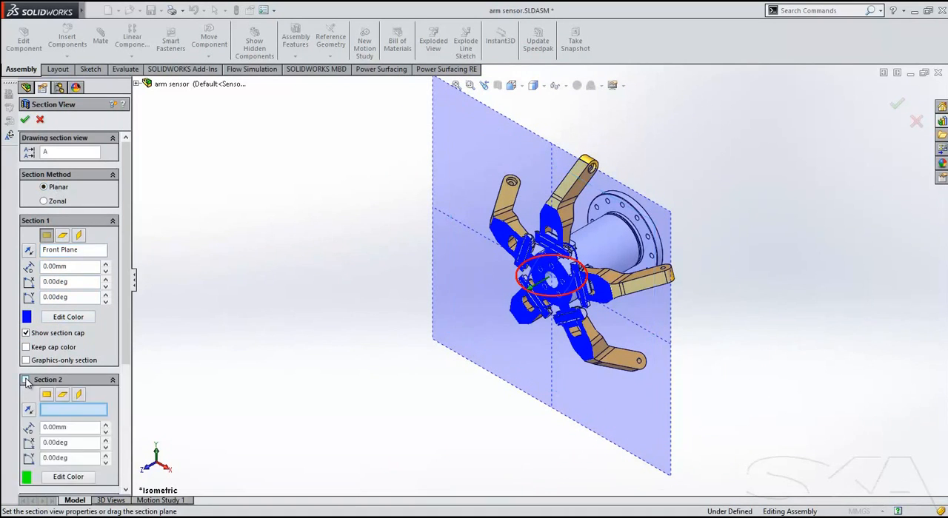
left_click(63, 394)
scroll(66, 333, "down", 3)
left_click(25, 374)
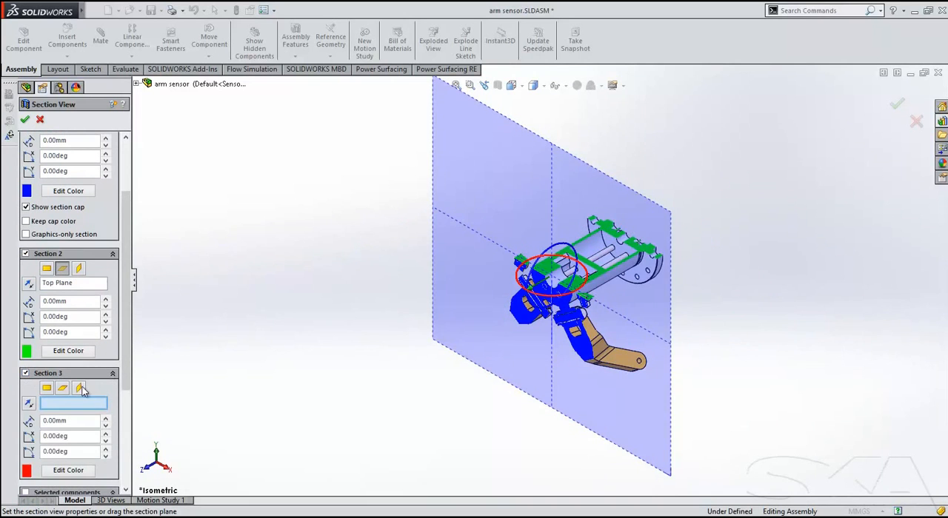
left_click(79, 388)
scroll(131, 333, "down", 2)
scroll(126, 296, "up", 5)
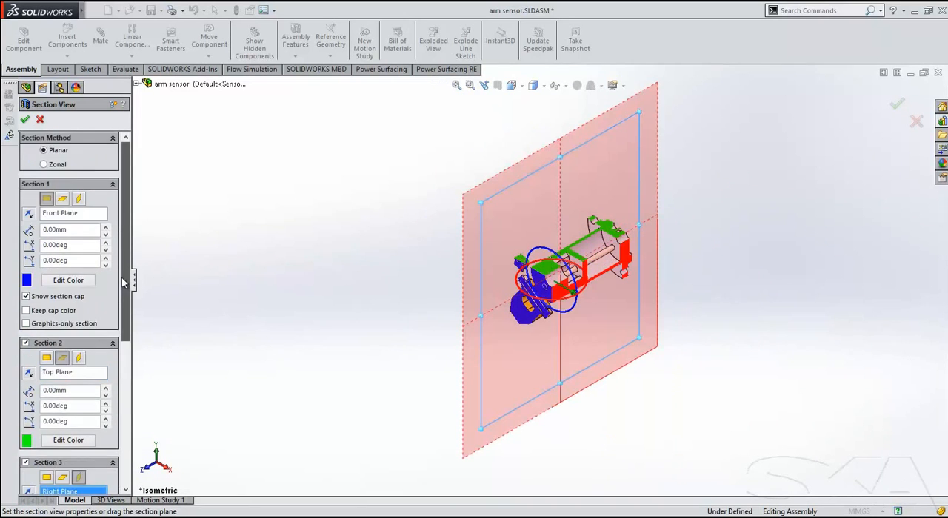
Change the section method to Zonal, delete Intersection zone 1 and cut away zones 2 and 5 plus the front lower zone.
left_click(62, 165)
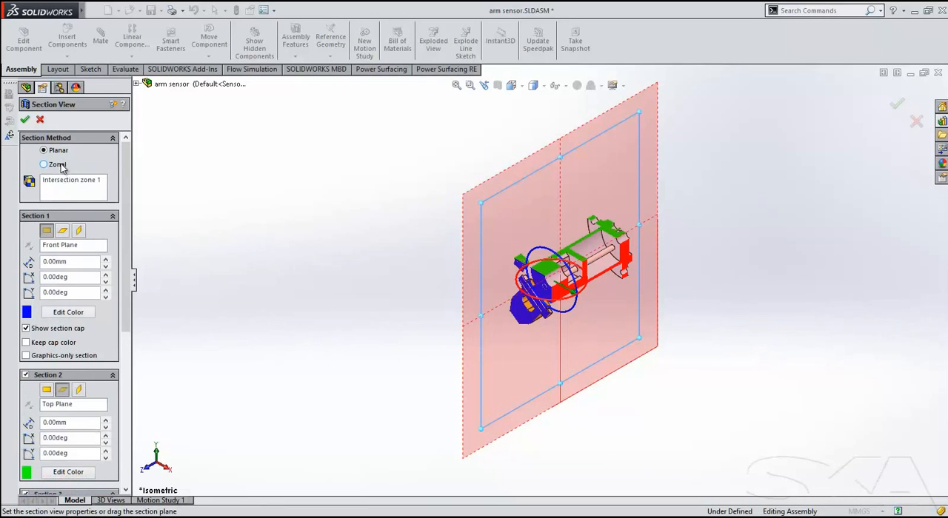
mouse_move(331, 249)
middle_mouse_down()
mouse_move(356, 262)
mouse_move(342, 257)
middle_mouse_up()
right_click(51, 187)
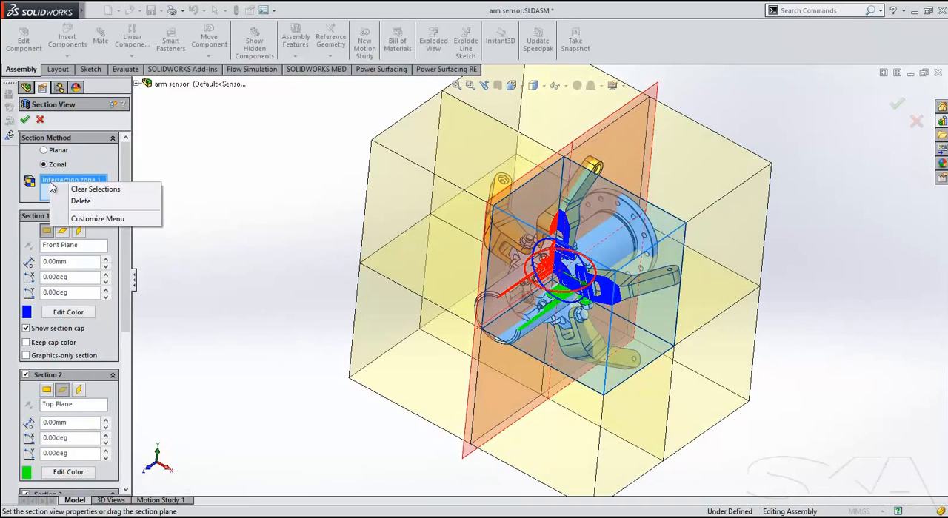
left_click(68, 202)
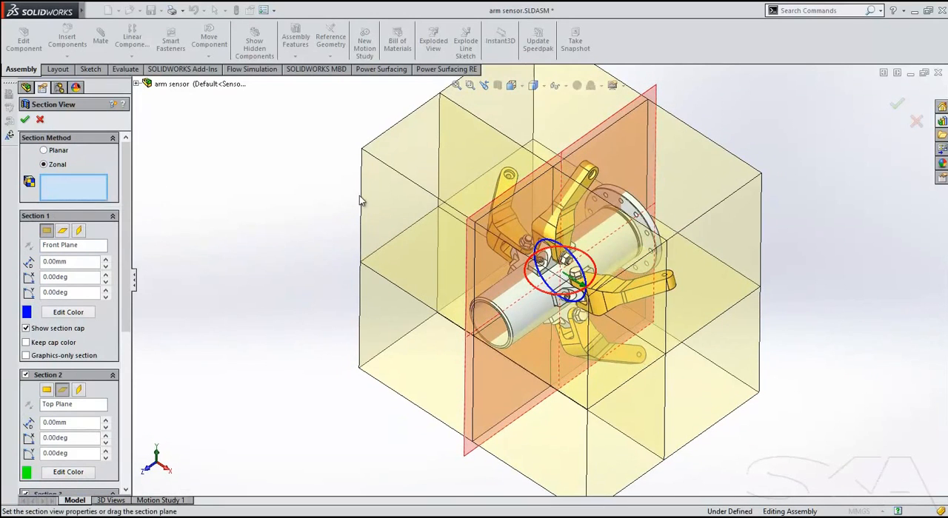
left_click(388, 173)
left_click(704, 186)
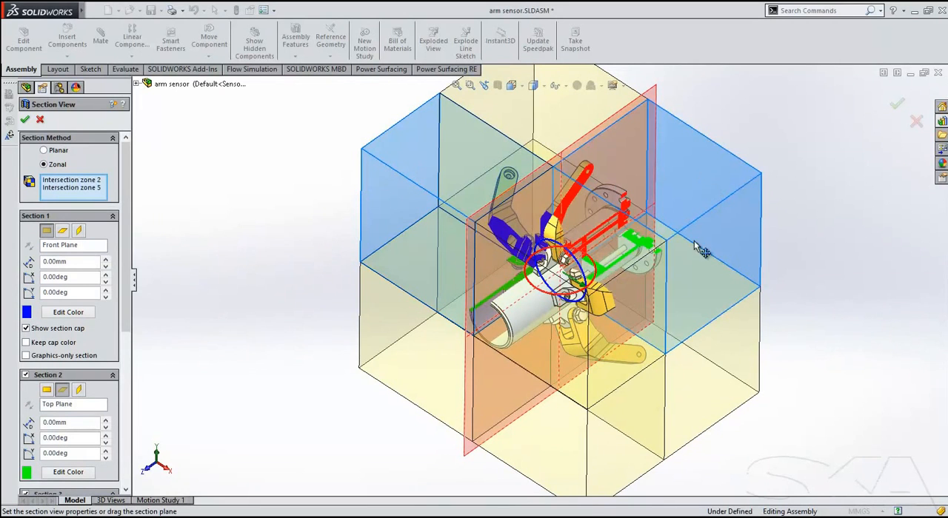
left_click(596, 459)
scroll(107, 296, "down", 5)
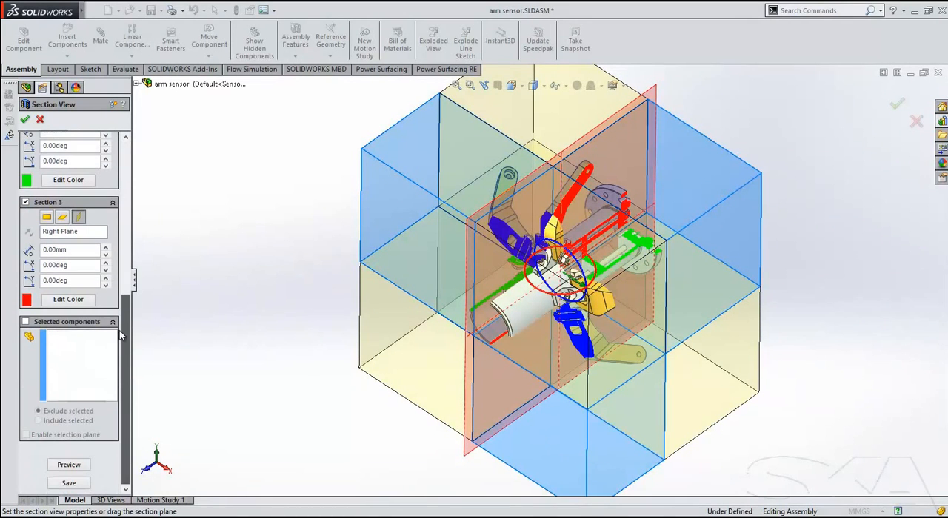
Exclude the two sensor arm bolts, the long socket head cap screw and the hex nut from the section cut.
left_click(26, 324)
middle_click_drag(319, 369, 277, 315)
scroll(522, 226, "down", 5)
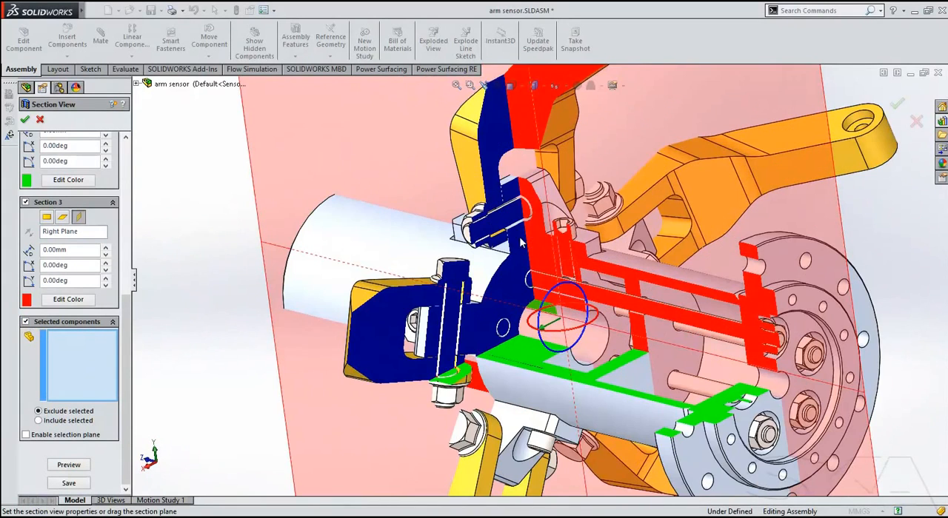
left_click(501, 228)
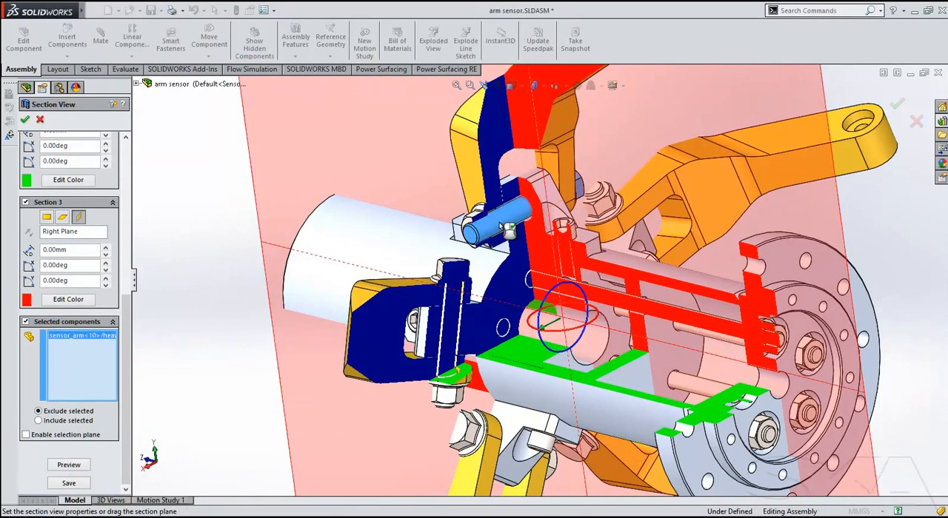
left_click(615, 301)
left_click(456, 320)
middle_click_drag(456, 320, 414, 326)
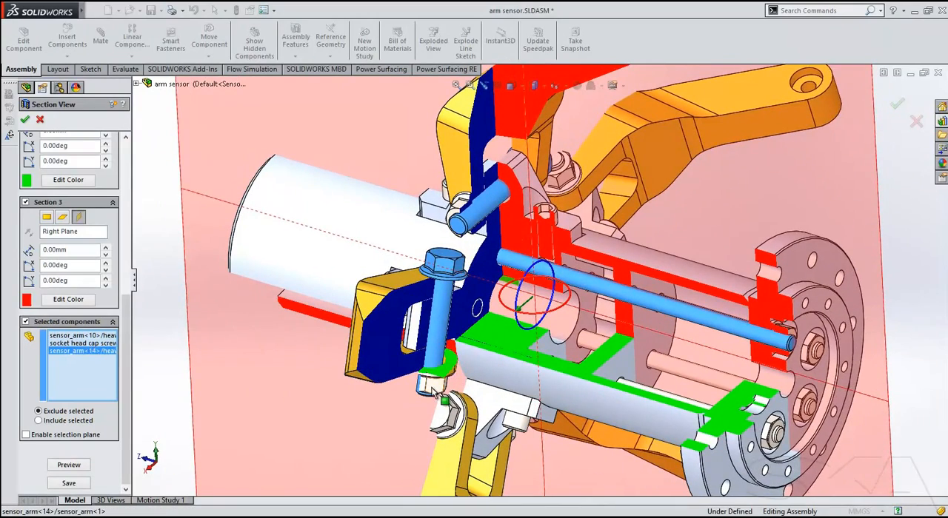
left_click(430, 381)
middle_click_drag(400, 412, 300, 368)
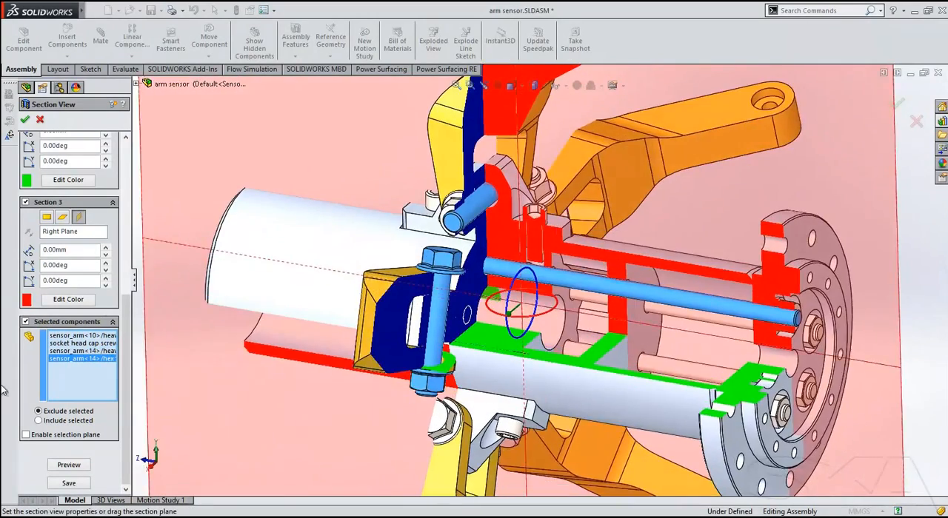
Preview the zonal section view with the excluded fasteners and inspect the cut assembly.
scroll(300, 358, "up", 6)
middle_click_drag(318, 333, 377, 349)
left_click(74, 464)
mouse_move(570, 262)
middle_mouse_down()
mouse_move(684, 300)
mouse_move(576, 285)
mouse_move(546, 251)
mouse_move(566, 272)
middle_mouse_up()
scroll(570, 271, "down", 4)
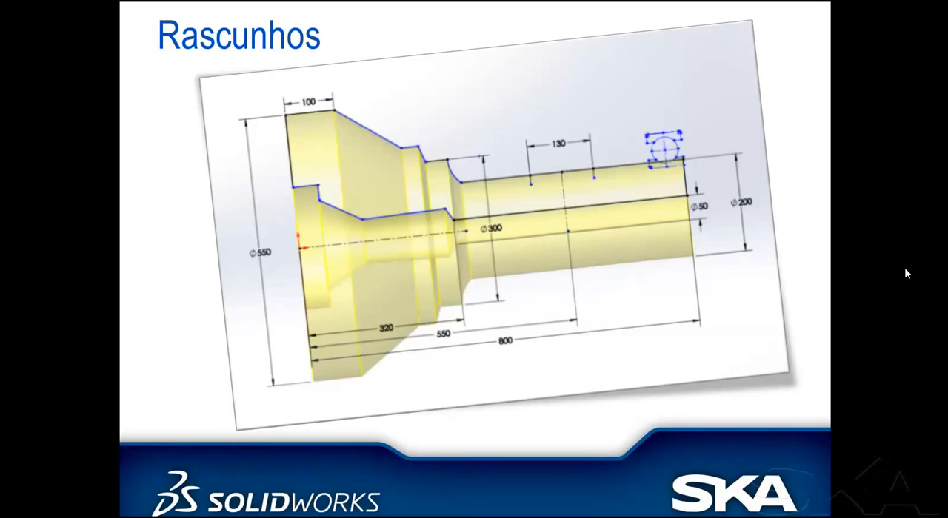
Switch from the slide show to the Sketch demo part in SOLIDWORKS and open the sketch of Revolve1 for editing.
key("alt+Tab")
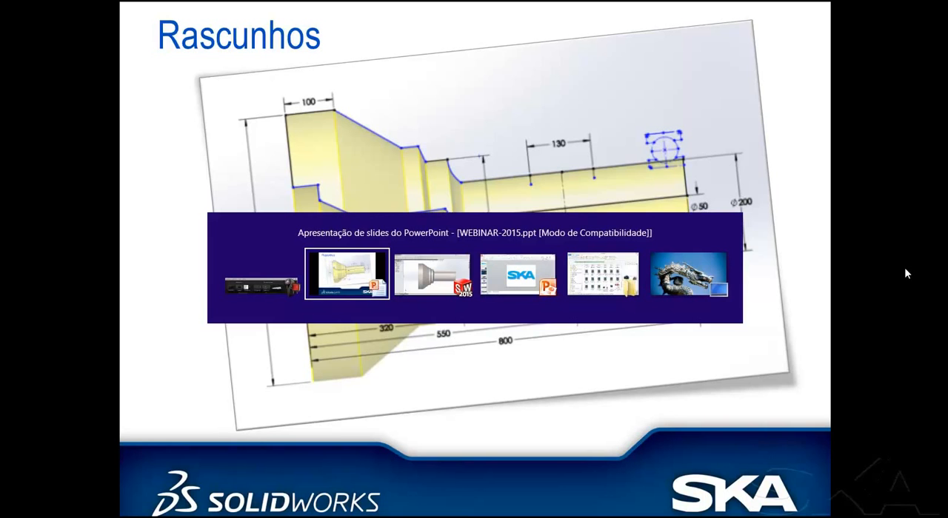
left_click(444, 268)
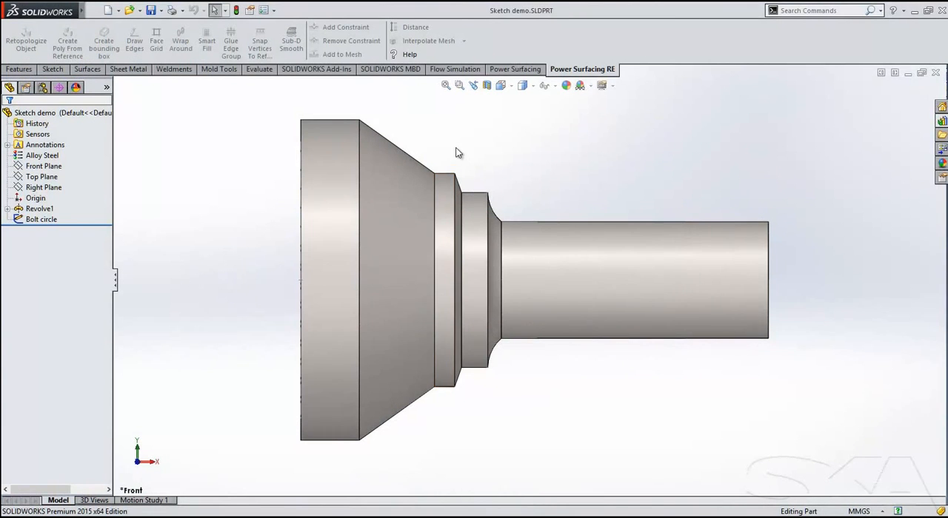
middle_click_drag(455, 148, 440, 157, "ctrl")
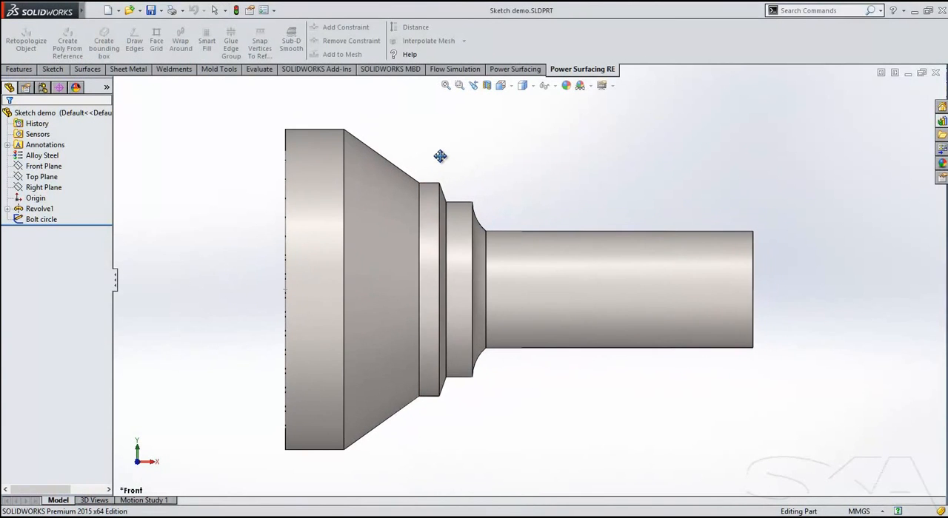
left_click(41, 208)
left_click(57, 175)
Delete the sloping outer line and the short stepped lines of the inner bore from the revolve profile.
middle_click_drag(238, 189, 267, 204, "ctrl")
left_click_drag(430, 159, 329, 247)
key("Escape")
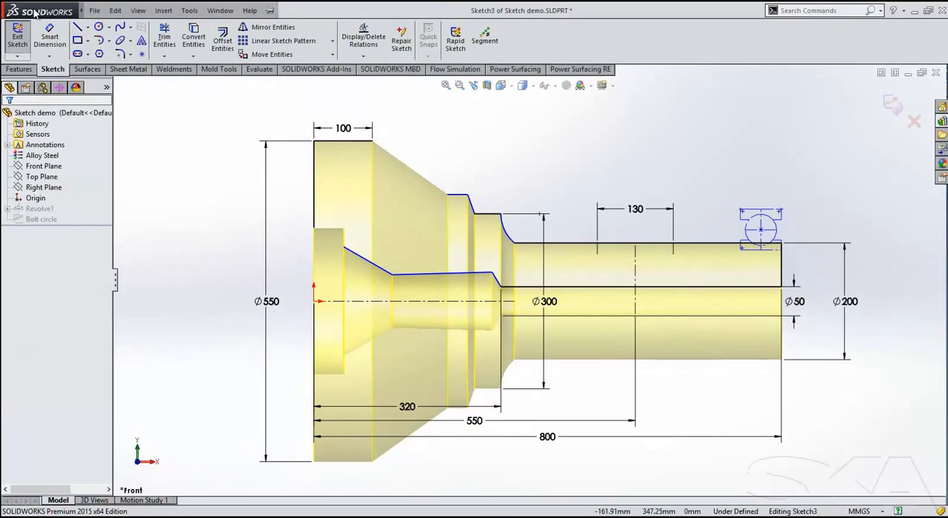
Sketch a tangent arc from the inner end of the flange face line to the open end of the sloping bore line.
key("s")
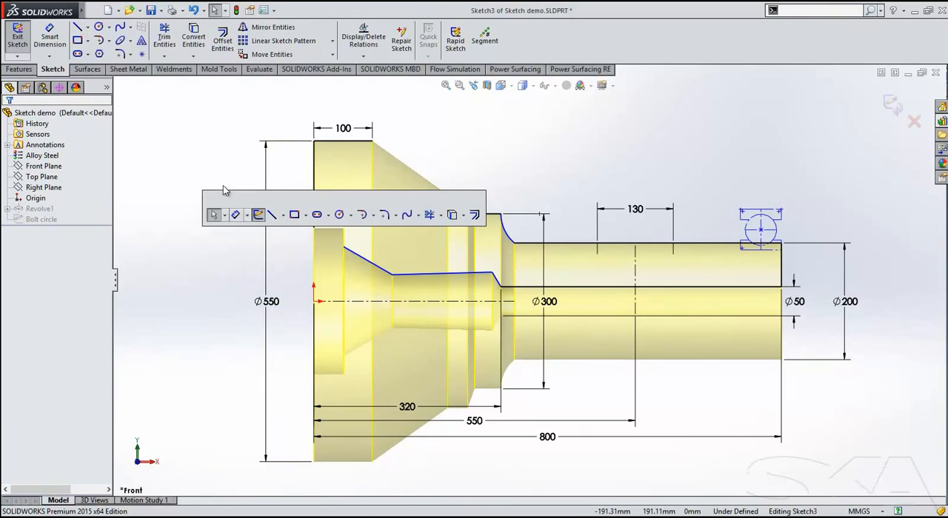
left_click(98, 41)
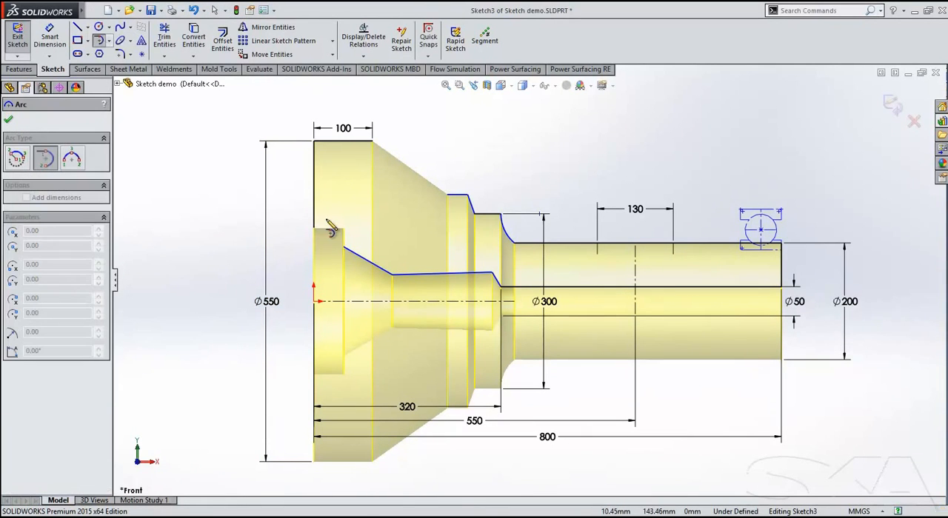
left_click(314, 228)
left_click(344, 247)
Make the new arc tangent to the sloping bore line and enlarge it by moving their shared endpoint along the slope.
key("s")
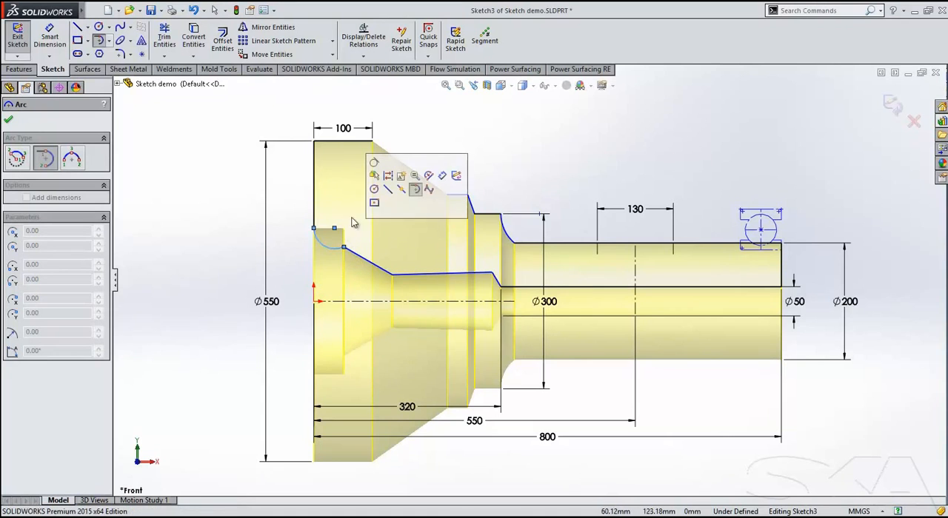
left_click(374, 168)
key("Escape")
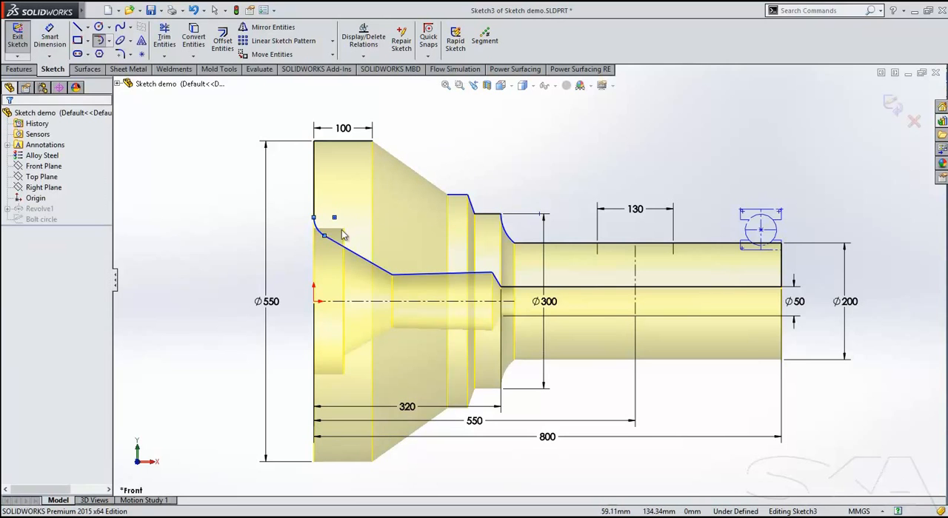
left_click_drag(325, 236, 336, 243)
left_click(219, 216)
Draw a line about 56 mm long inward from the open end of the 100 mm flange line and make the two perpendicular.
scroll(431, 173, "down", 2)
middle_click_drag(420, 176, 366, 194, "ctrl")
key("w")
key("s")
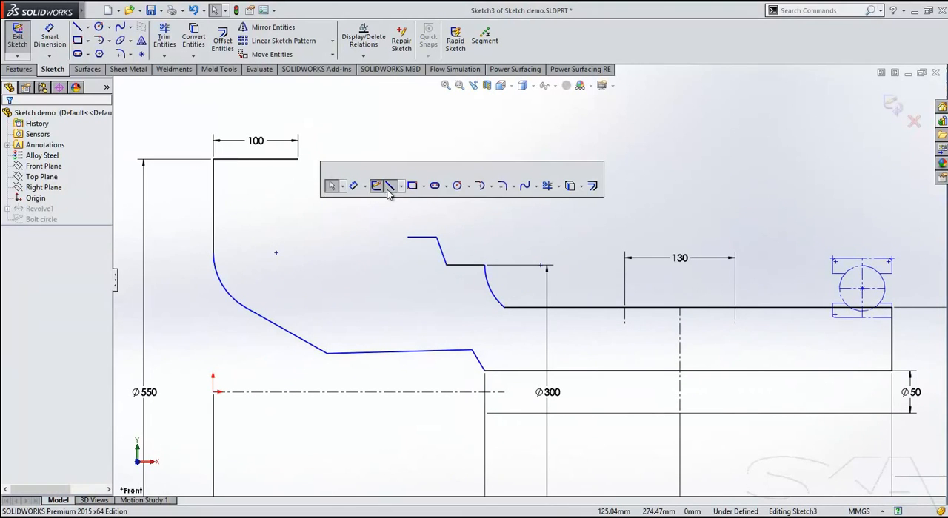
left_click(386, 187)
left_click_drag(298, 159, 321, 200)
key("s")
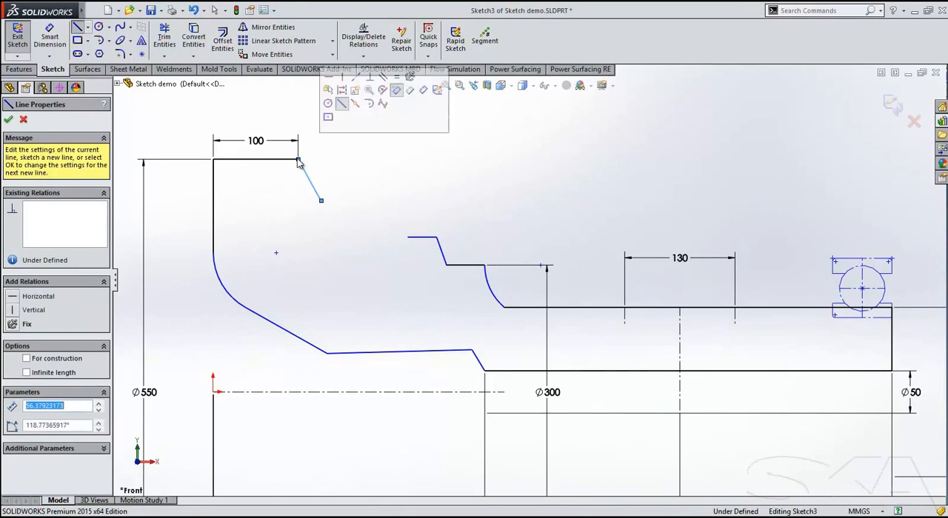
left_click(370, 77)
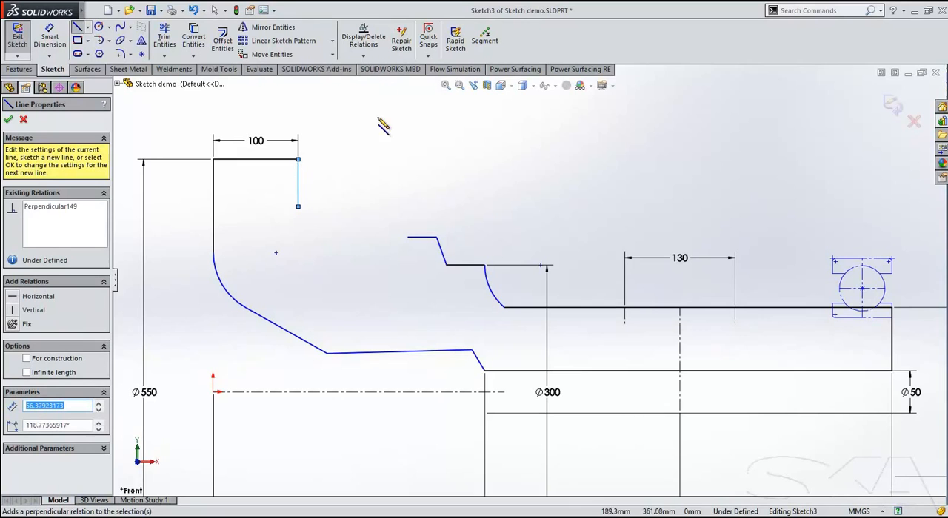
Sketch a style spline from the flange's short vertical line to the open end of the shoulder's horizontal line, with equal curvature at that end.
left_click(131, 29)
left_click(152, 52)
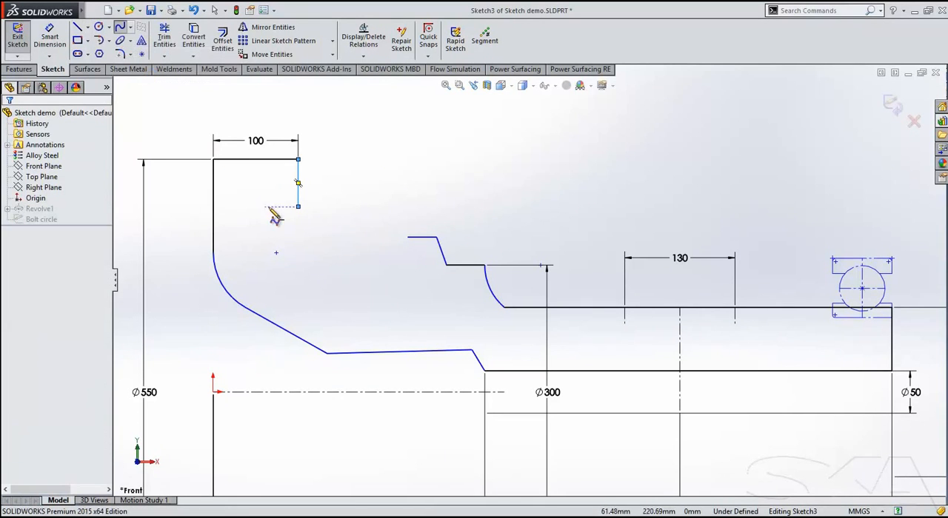
left_click(298, 205)
left_click(298, 228)
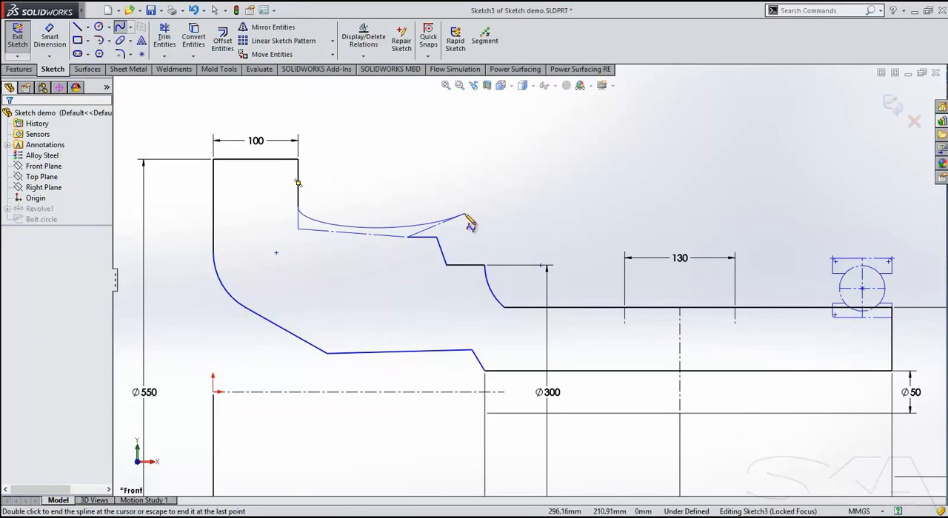
double_click(407, 237)
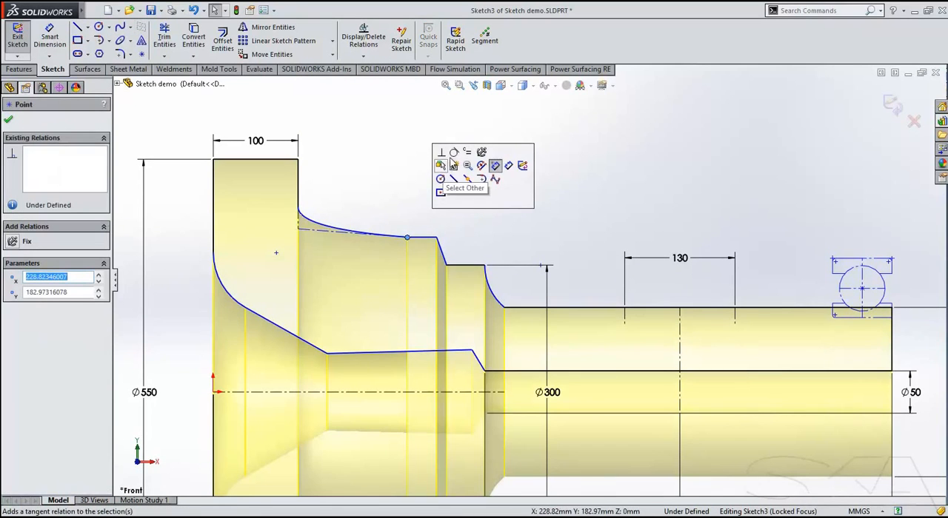
left_click(466, 153)
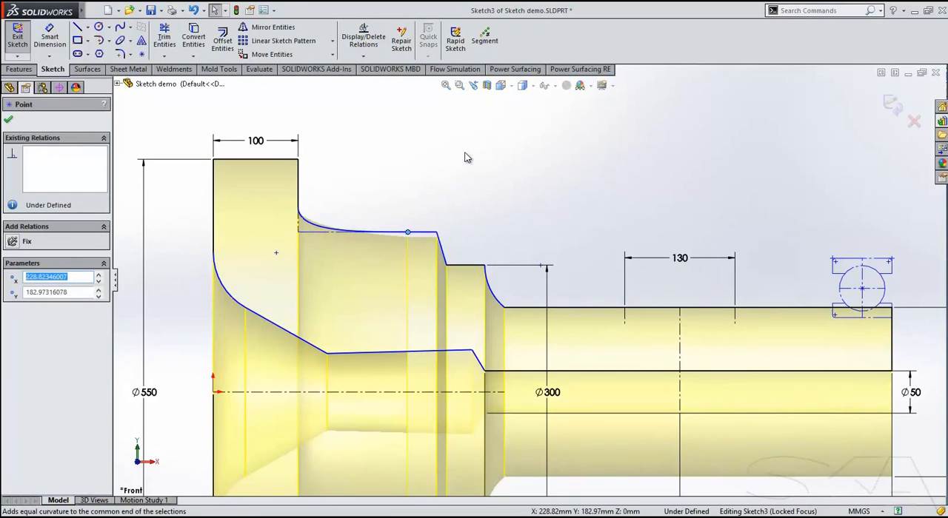
left_click(425, 163)
Make the shoulder's sloping step line perpendicular to its horizontal line and make the concave arc tangent to the shaft's outer line.
middle_click_drag(462, 224, 487, 208, "ctrl")
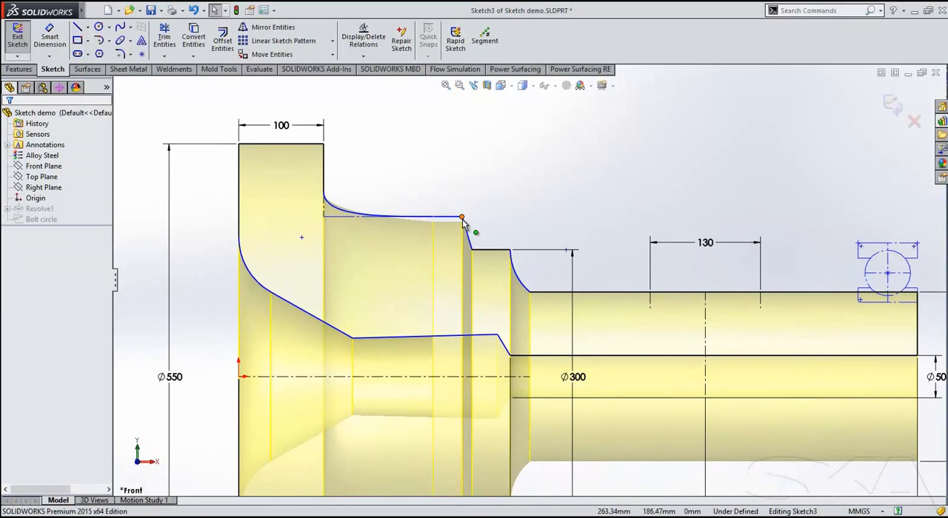
left_click(462, 220)
left_click(540, 143)
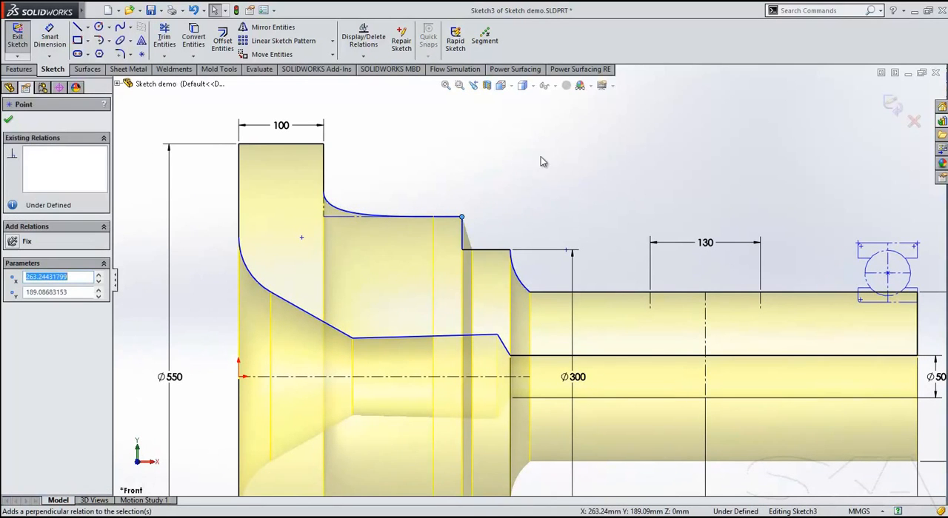
left_click(529, 292)
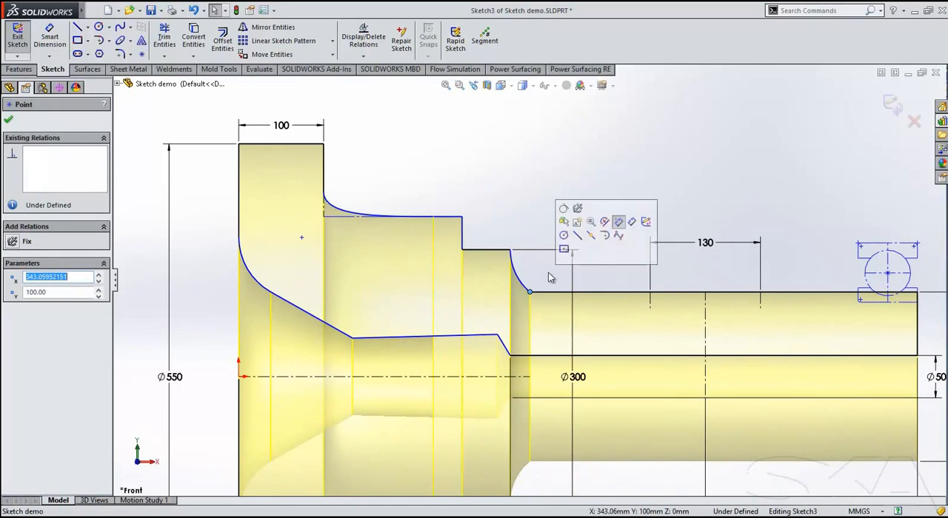
left_click(564, 210)
middle_click_drag(541, 200, 566, 158, "ctrl")
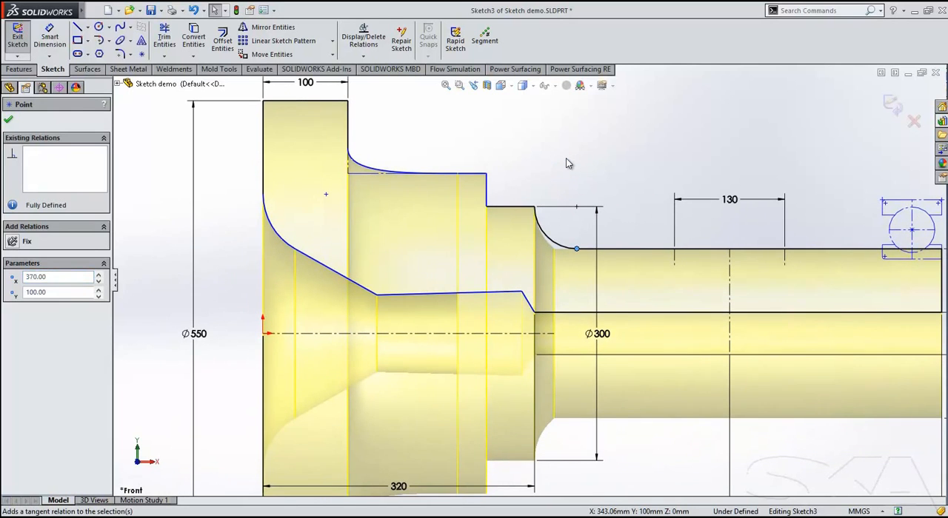
left_click(565, 160)
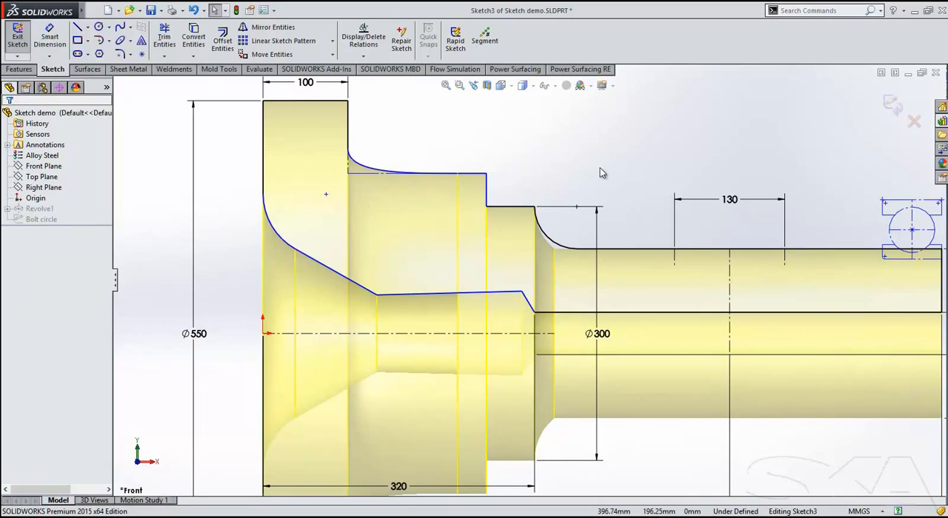
Dimension the full included cone angle of the long sloping bore line across the centreline, keeping its value.
scroll(600, 172, "up", 2)
middle_click_drag(613, 166, 649, 142, "ctrl")
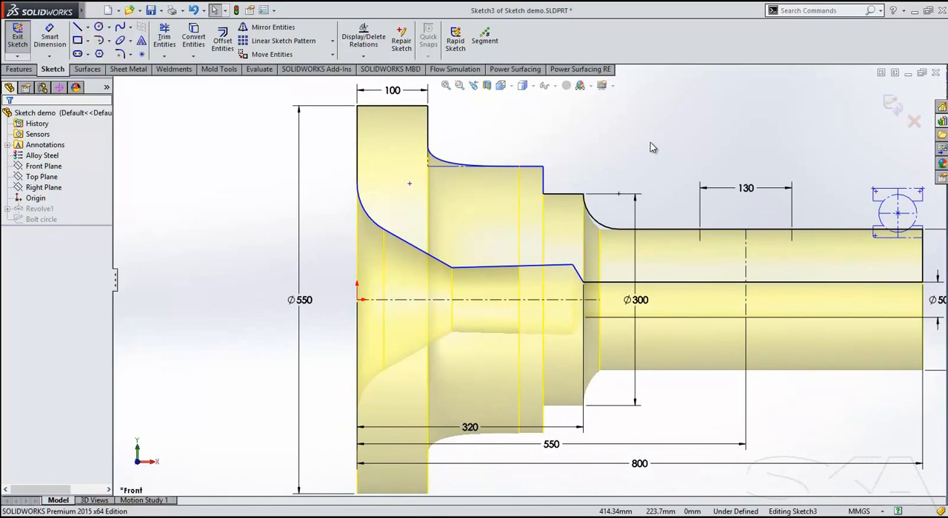
key("s")
left_click(684, 168)
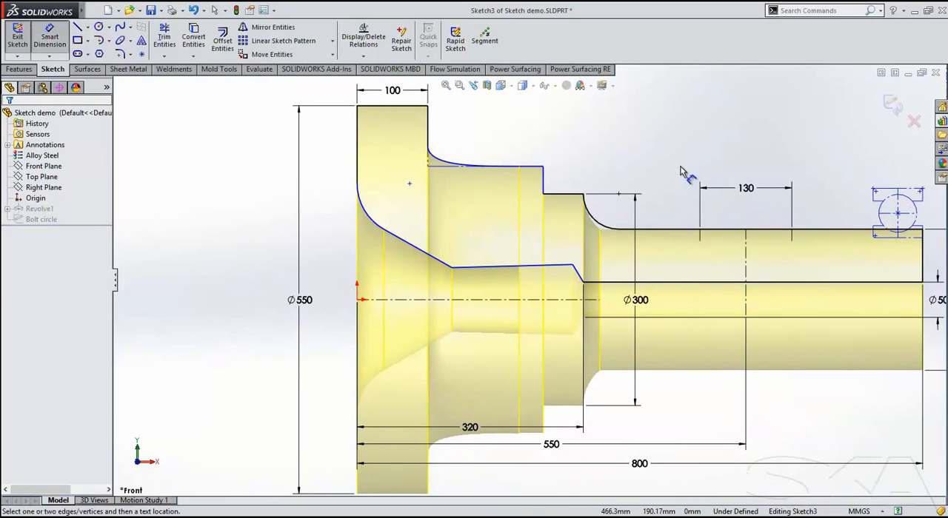
left_click(422, 257)
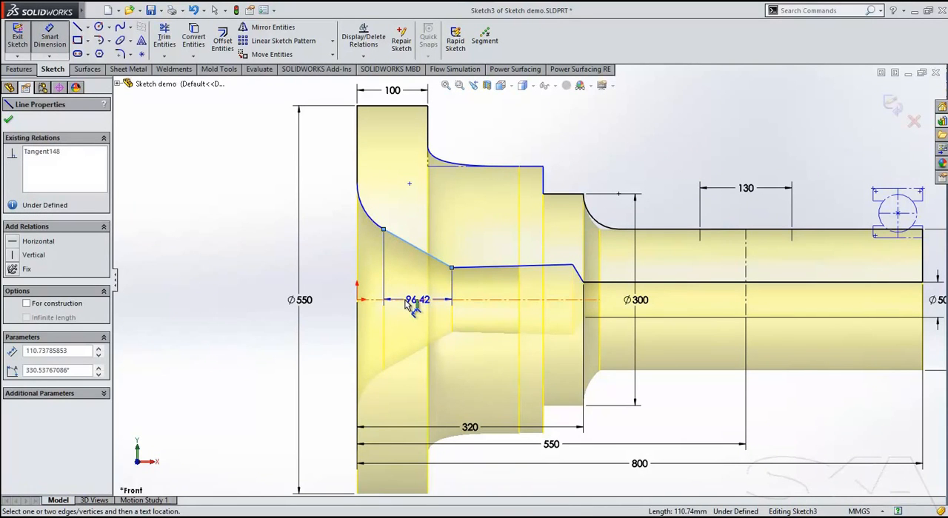
left_click(416, 300)
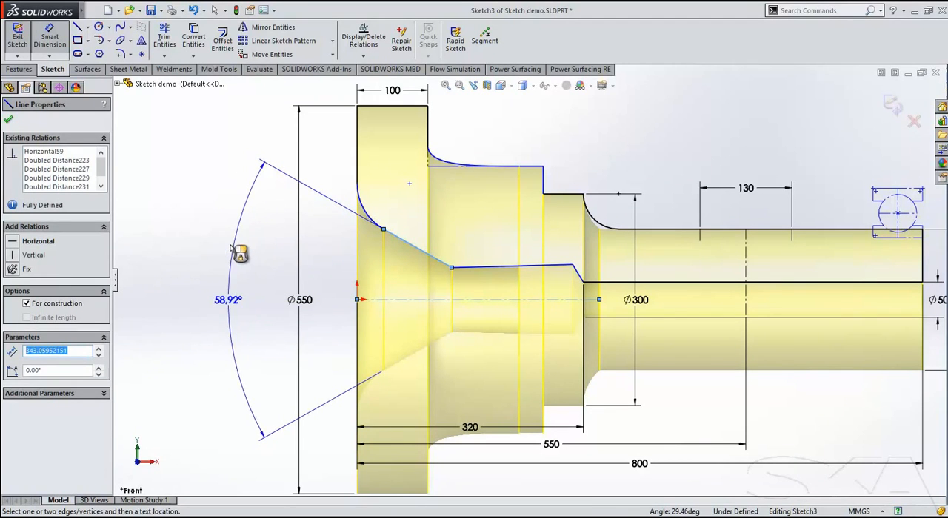
left_click(222, 249)
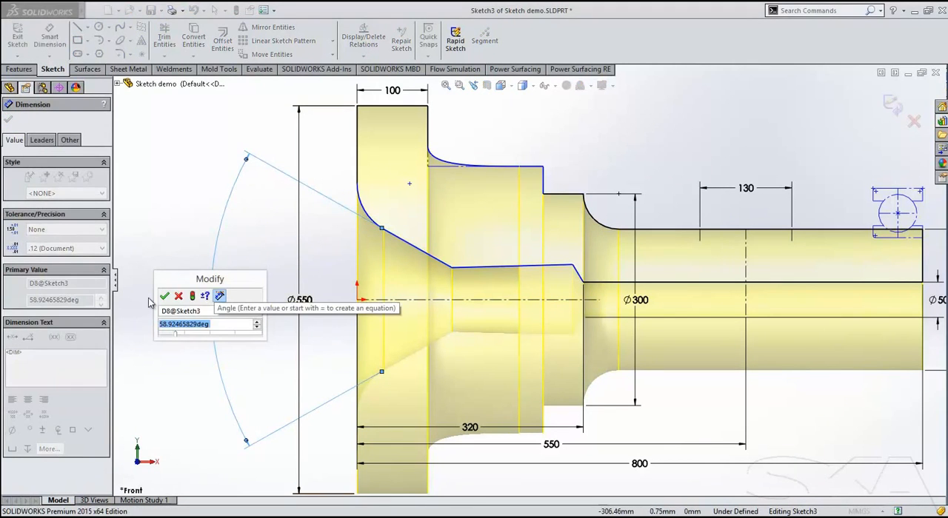
left_click(166, 296)
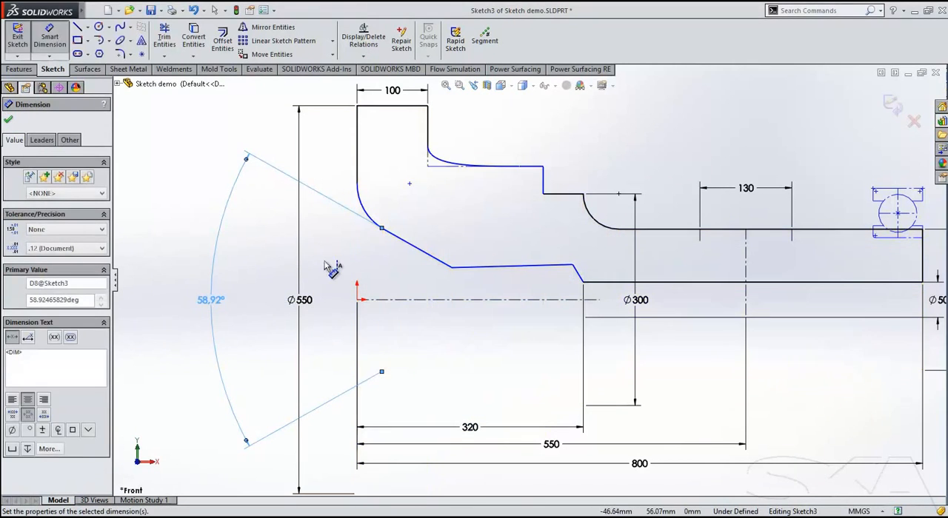
Dimension the full included angle of the short sloping line at the bore's inner end across the centreline, keeping its value.
left_click(580, 275)
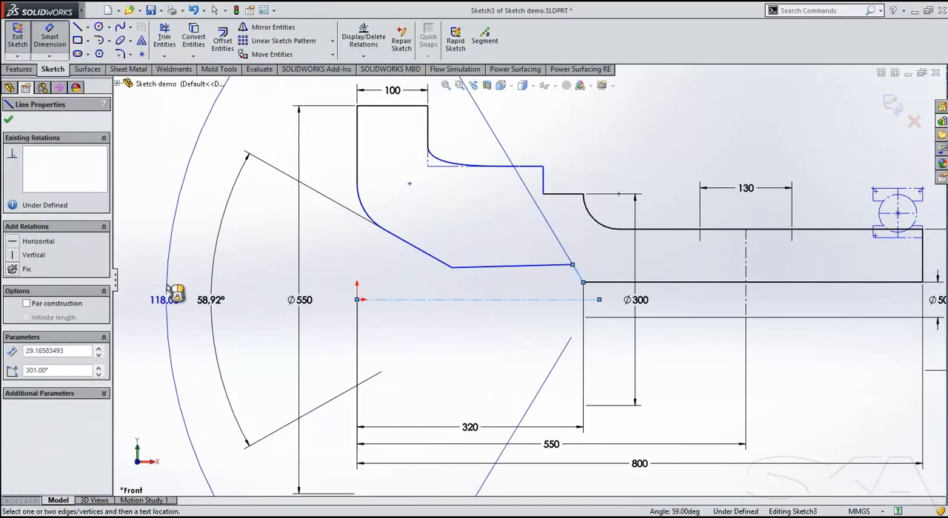
left_click(169, 289)
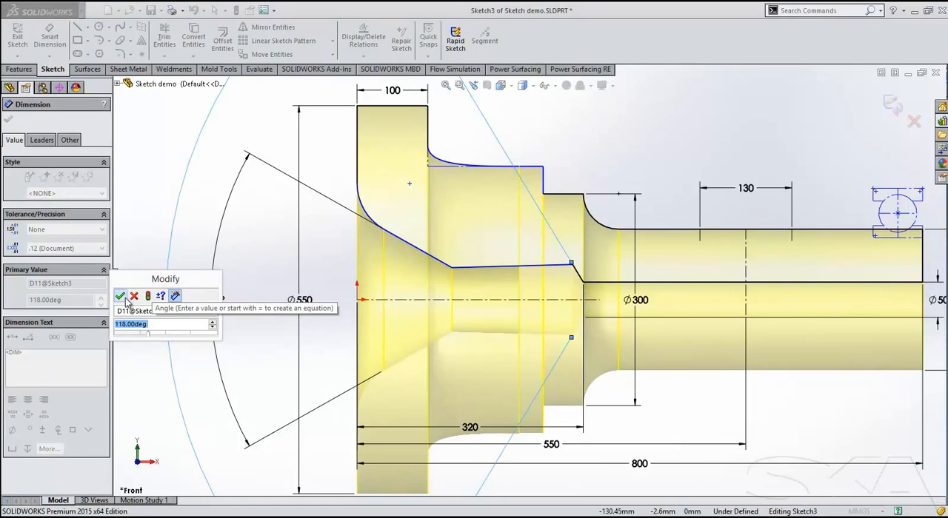
left_click(121, 296)
scroll(545, 355, "up", 3)
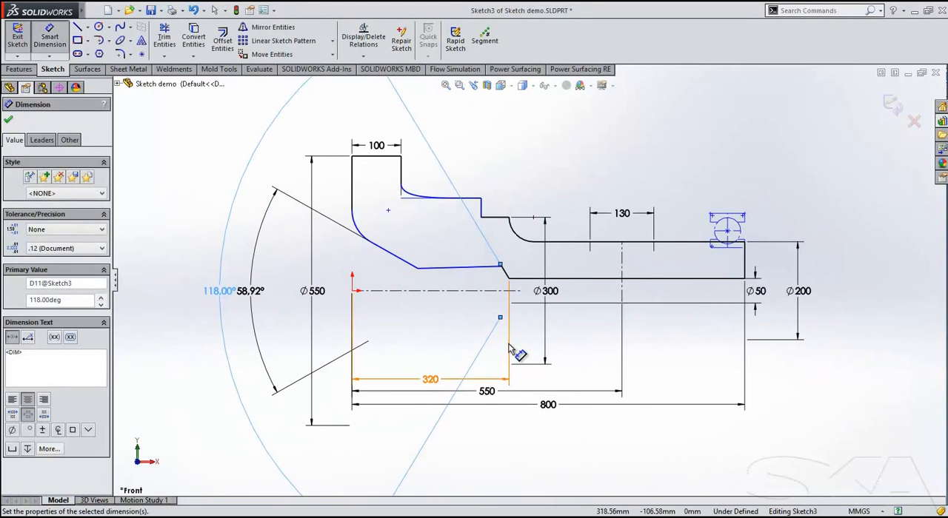
key("Escape")
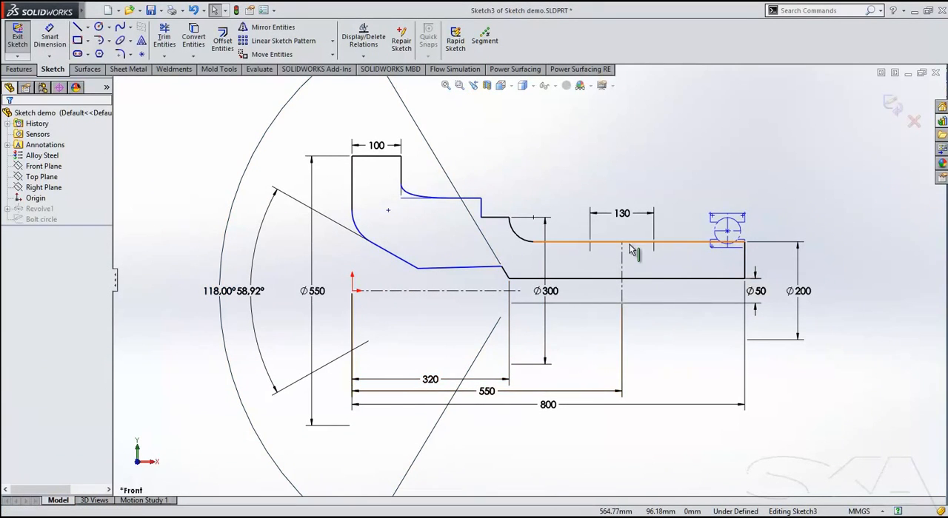
Sketch a horizontal midpoint line centred on the shaft's vertical centreline, reaching about 37 mm to each side.
scroll(633, 270, "down", 3)
scroll(635, 276, "down", 2)
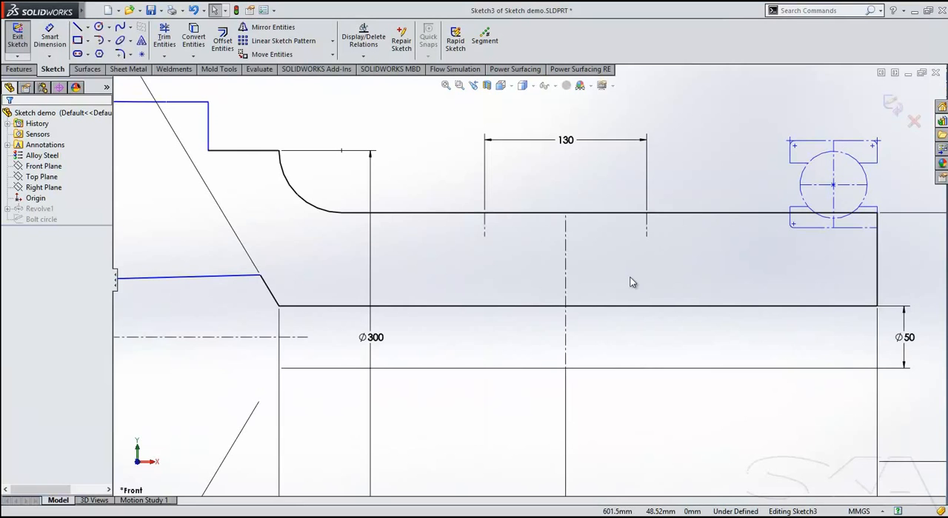
left_click(87, 26)
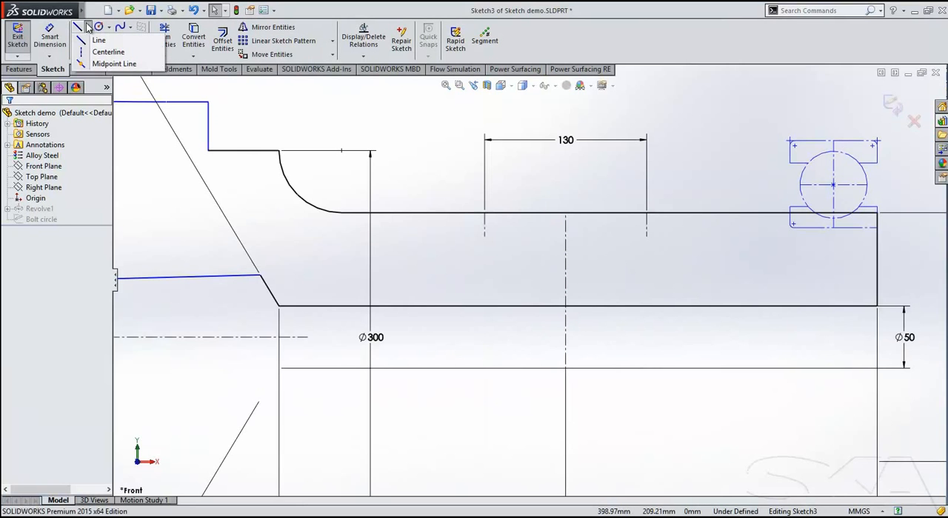
left_click(111, 63)
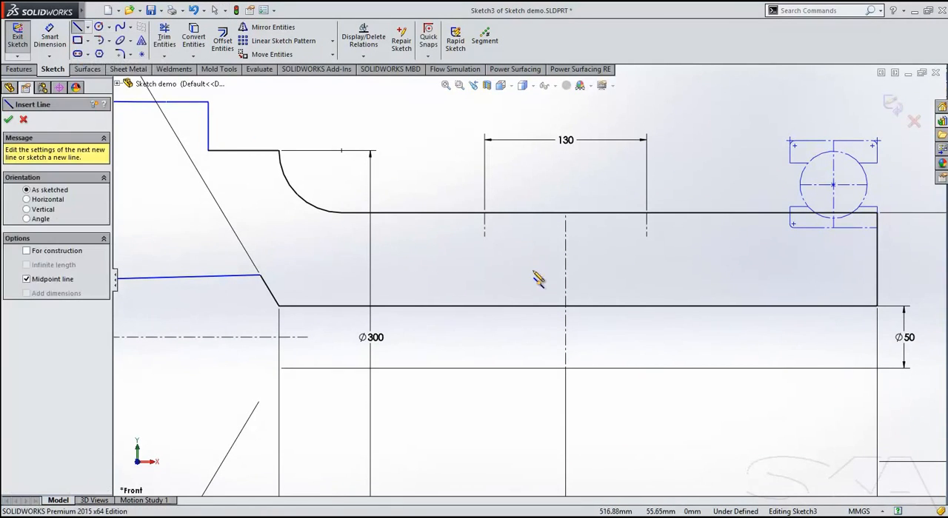
left_click(565, 254)
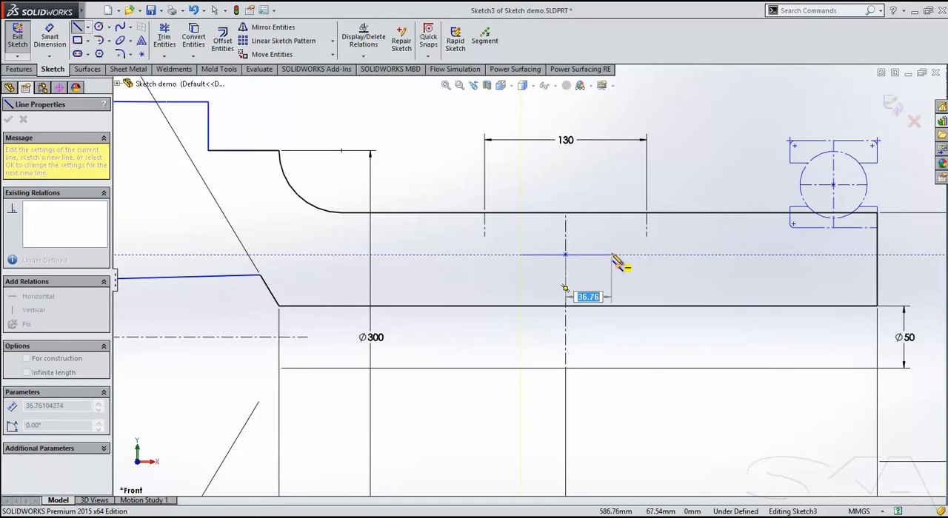
left_click(610, 254)
Close the groove outline by connecting the midpoint line's ends to the two 130 mm marks and the marks to each other.
left_click(645, 213)
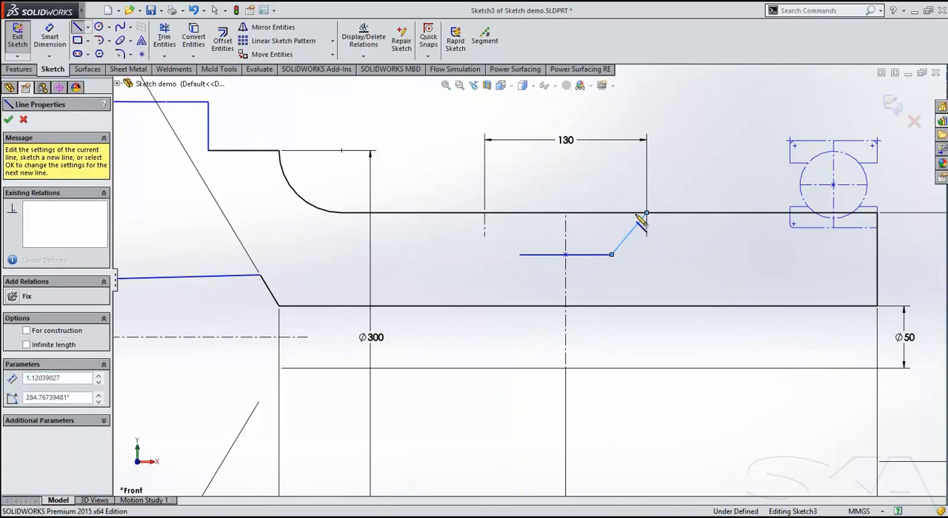
left_click(484, 213)
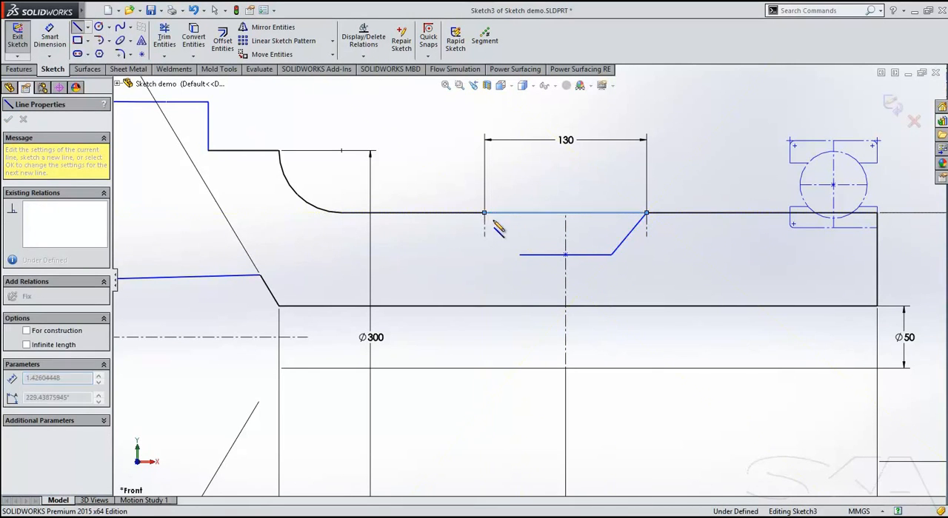
left_click(520, 254)
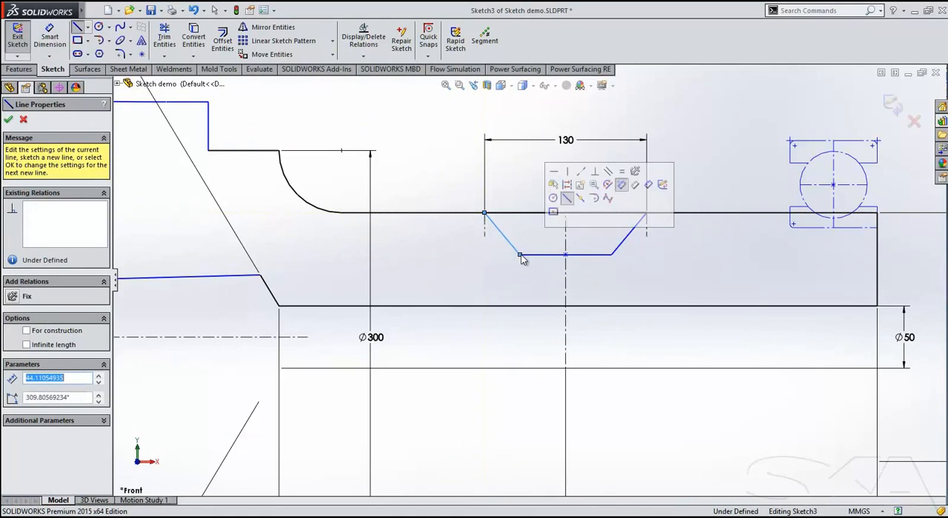
key("Escape")
Move a corner of the groove floor up and inward to make the groove shallower and its floor shorter.
left_click(611, 255)
mouse_move(611, 256)
left_mouse_down()
mouse_move(604, 249)
mouse_move(626, 273)
mouse_move(595, 249)
left_mouse_up()
left_click(398, 168)
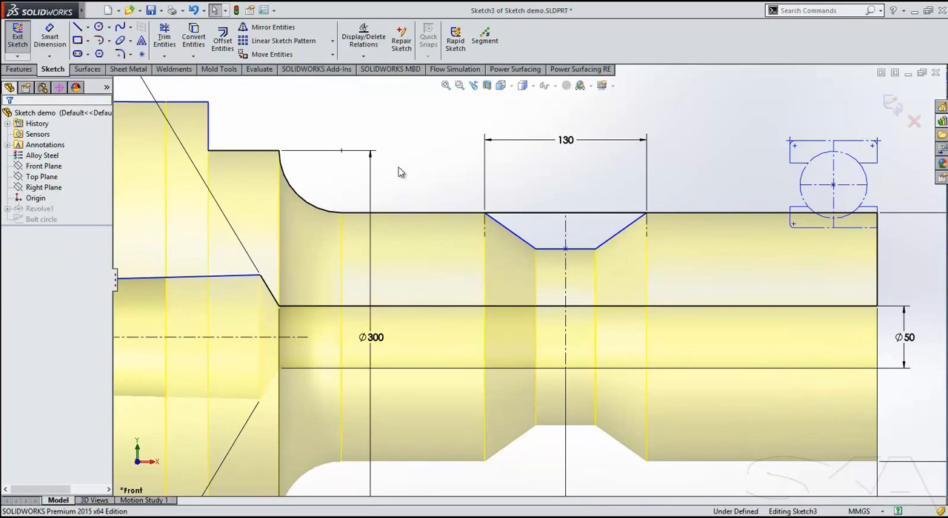
Draw a corner rectangle with construction lines from corners in the empty area above the shaft.
left_click(77, 41)
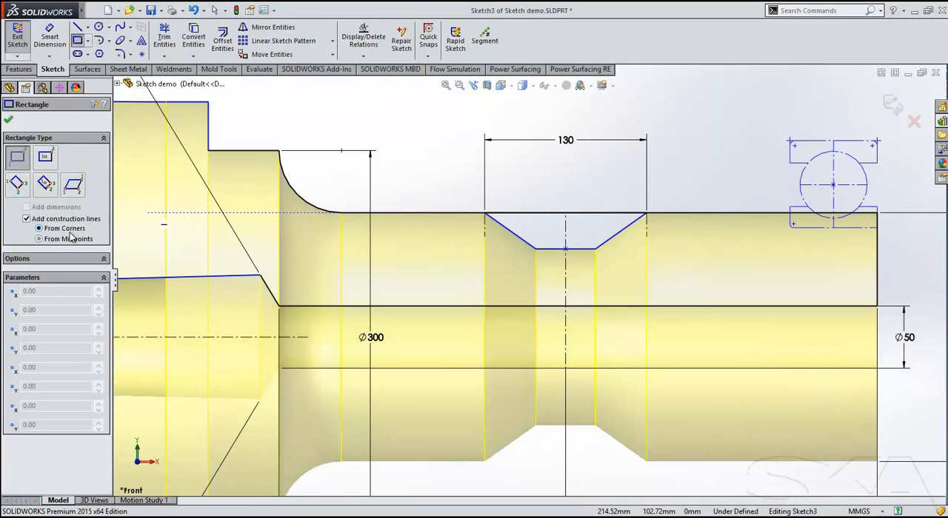
left_click(372, 111)
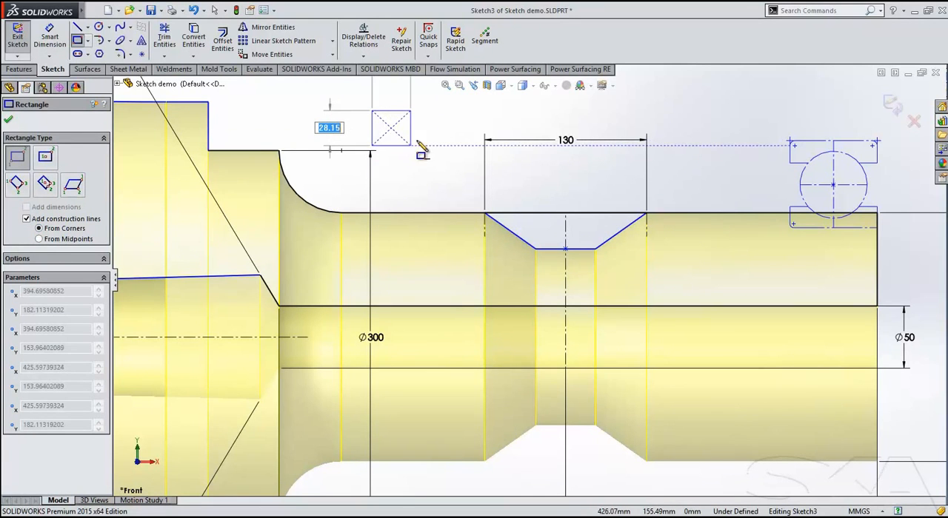
left_click(425, 140)
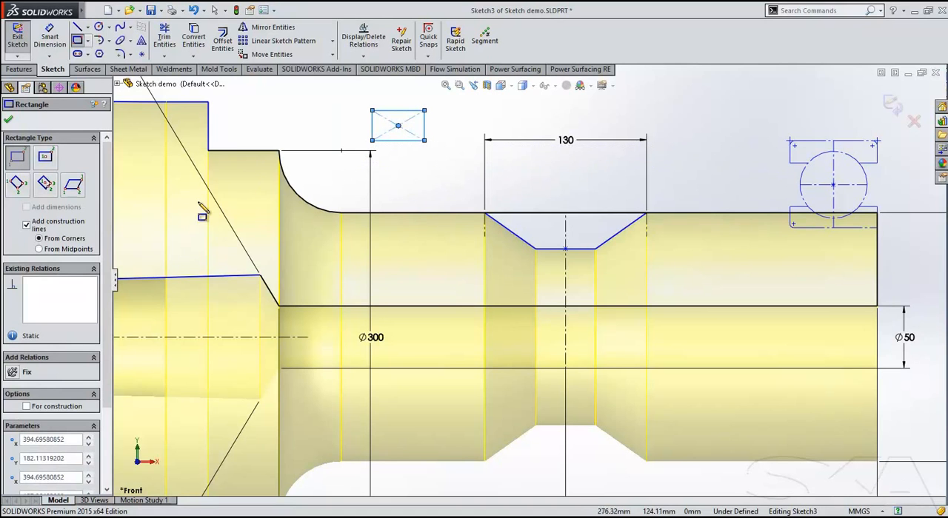
Draw a 30 × 10 mm rectangle with construction lines from midpoints and attach its upper edge's midpoint to the groove floor's midpoint.
left_click(81, 250)
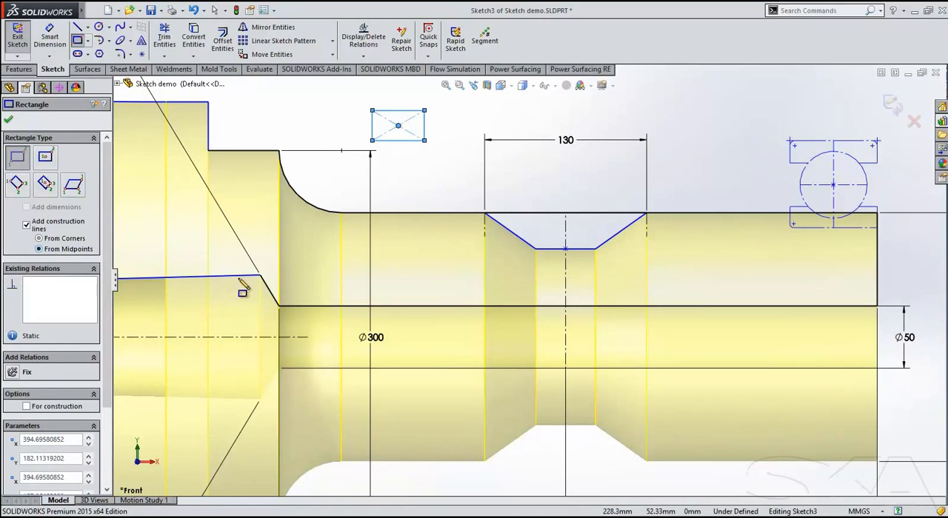
left_click(397, 163)
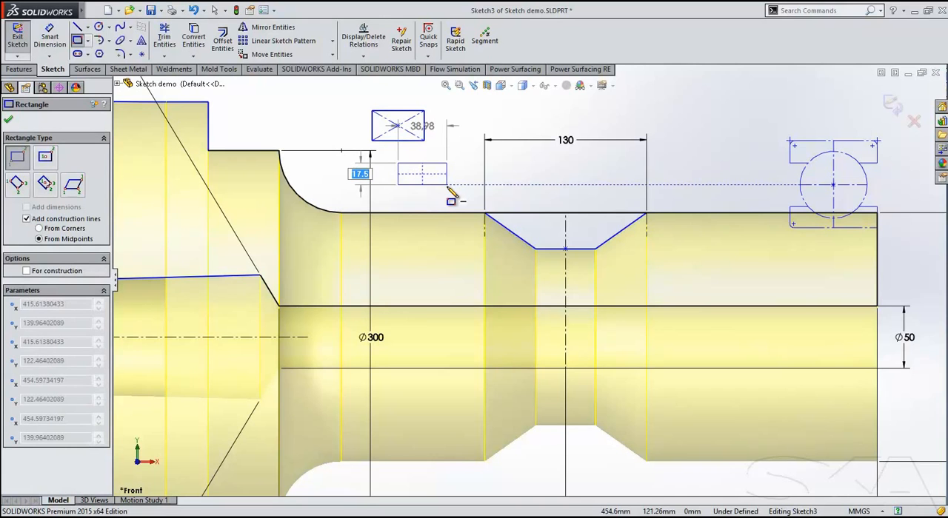
type("10")
key("Tab")
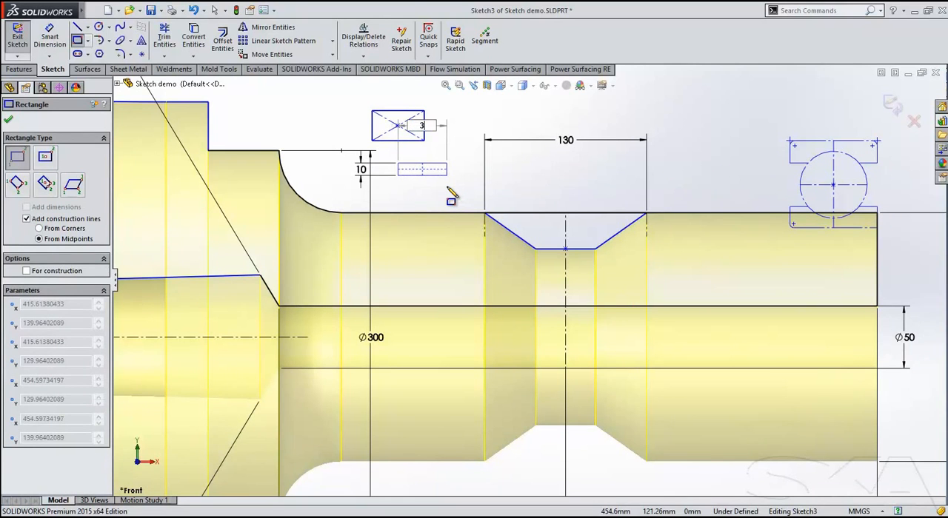
type("30")
key("Return")
key("Escape")
left_click_drag(416, 166, 566, 255)
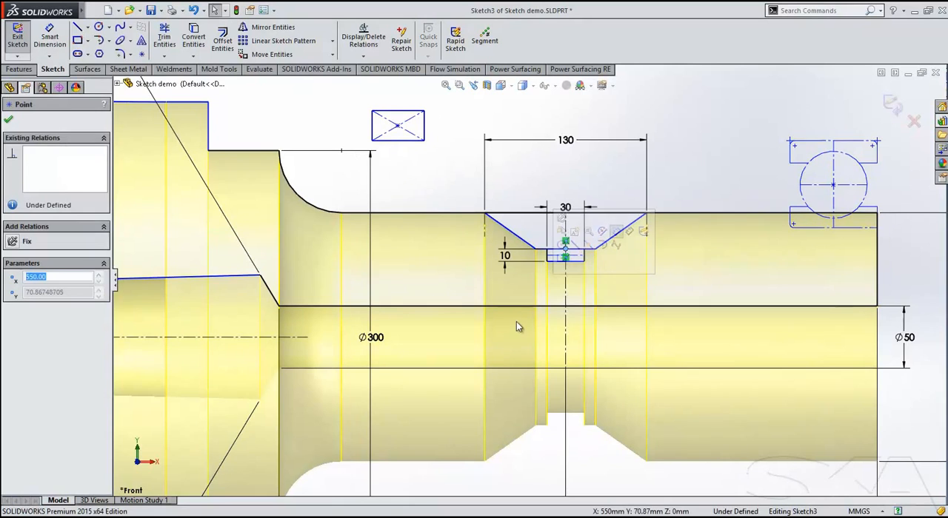
Delete the rectangle with diagonal construction lines above the shaft, together with the 300 mm diameter dimension.
left_click(416, 186)
left_click_drag(447, 157, 331, 89)
left_click(331, 90)
Divide the long horizontal line of the 50 mm bore into six equal sketch segments with the Segment tool.
mouse_move(414, 134)
middle_mouse_down("ctrl")
mouse_move(384, 135)
mouse_move(360, 117)
middle_mouse_up("ctrl")
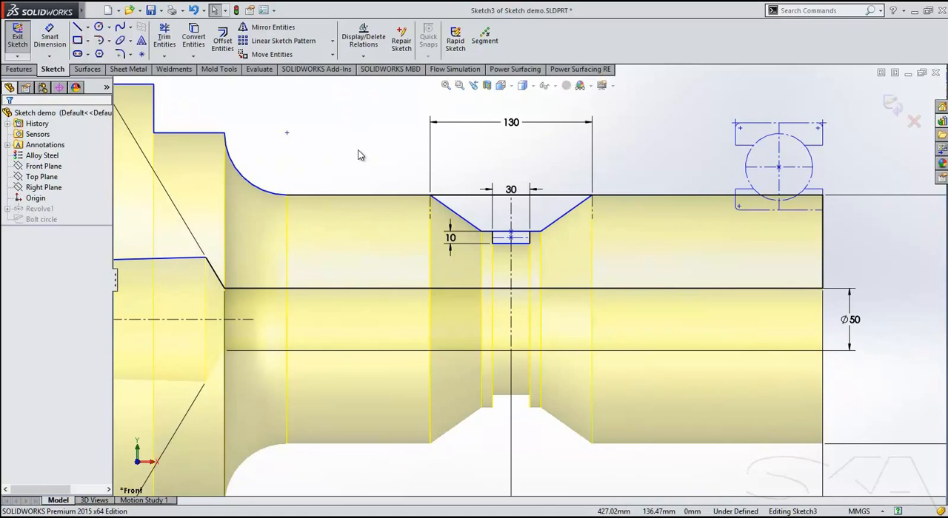
left_click(692, 290)
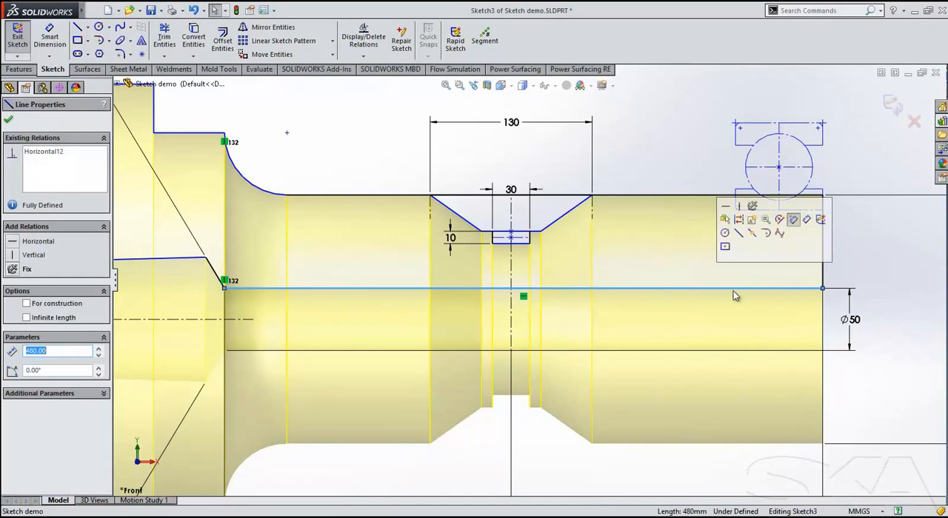
left_click(487, 50)
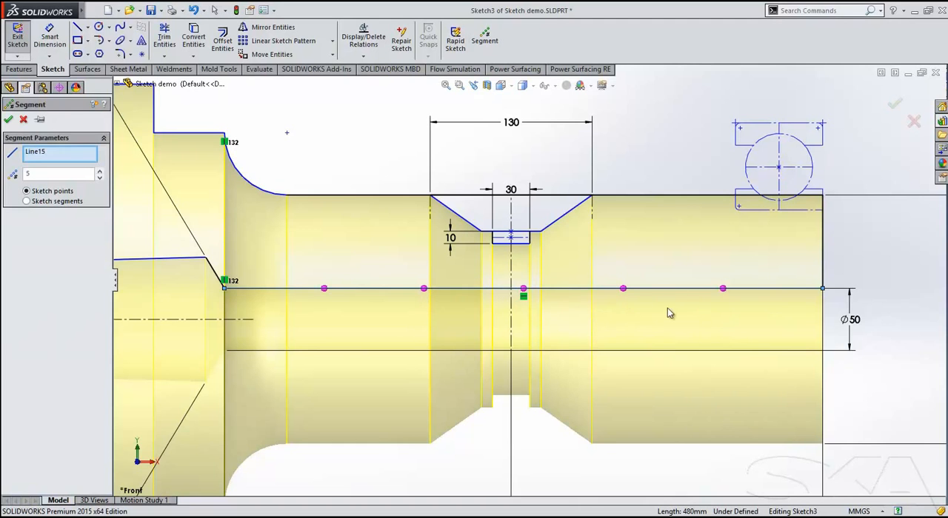
left_click(63, 204)
left_click(100, 171)
left_click(100, 171)
left_click(100, 171)
left_click(100, 177)
left_click(100, 178)
left_click(8, 120)
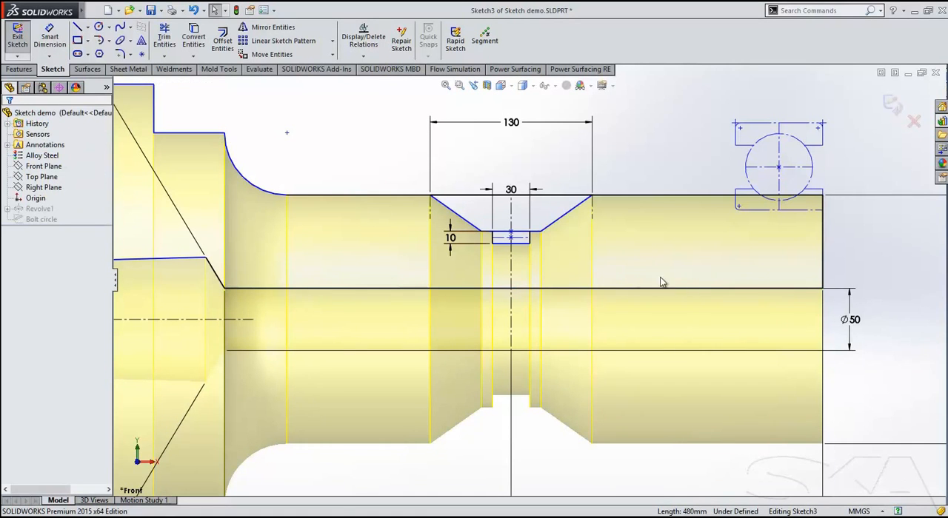
Delete the relation aligning the outermost bore segment, raise its outer end to form a taper, and exit the sketch.
left_click(771, 288)
left_click(722, 297)
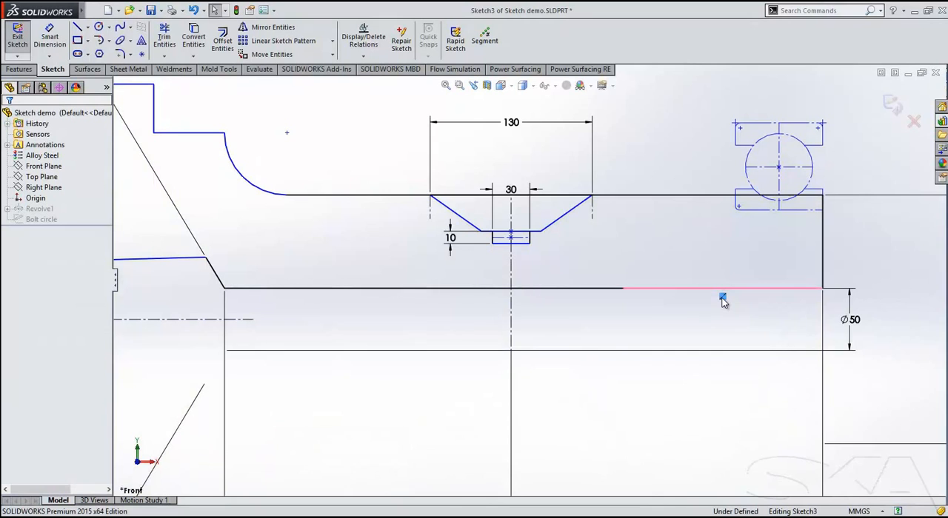
left_click(754, 288)
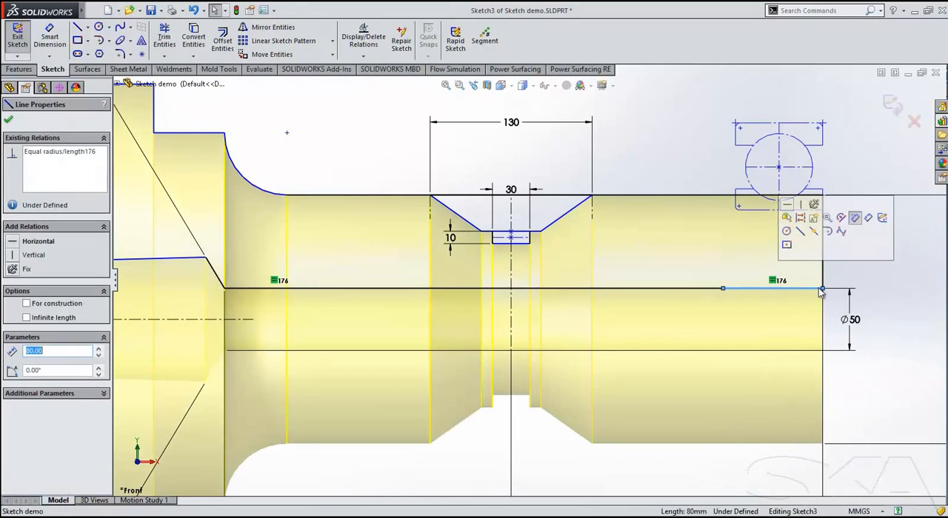
left_click_drag(824, 289, 822, 252)
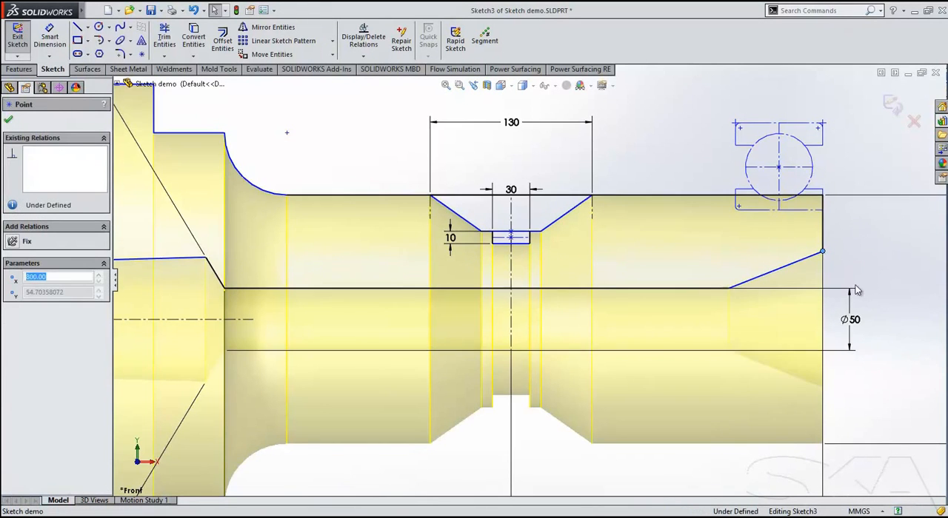
scroll(880, 302, "up", 5)
scroll(689, 319, "down", 2)
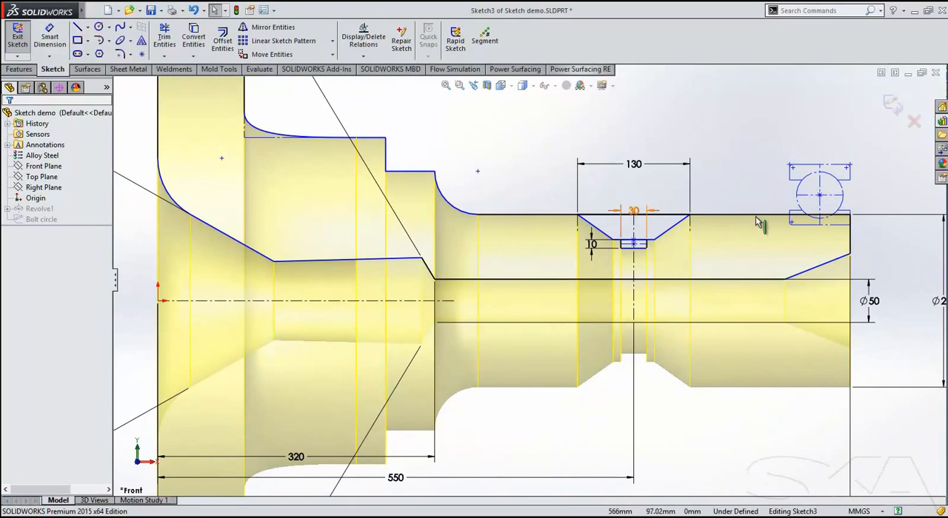
left_click(887, 105)
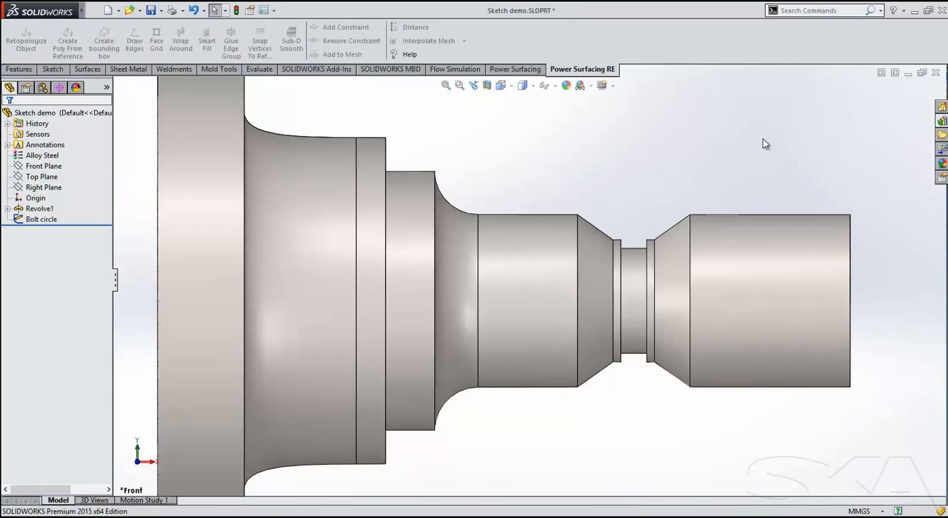
Open the bolt circle sketch on the flange face and add nine equally spaced sketch points along the 475 mm circle.
scroll(729, 152, "up", 3)
middle_click_drag(579, 173, 619, 186)
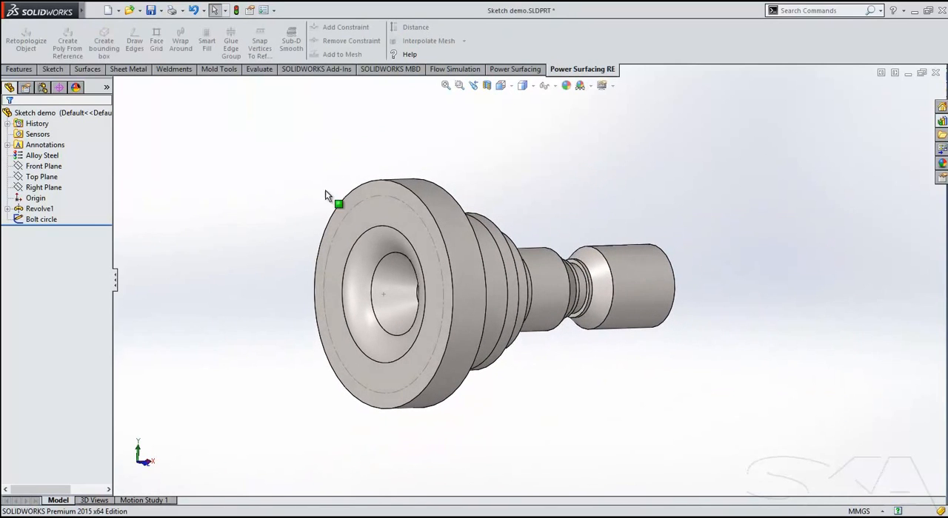
double_click(390, 198)
left_click(390, 197)
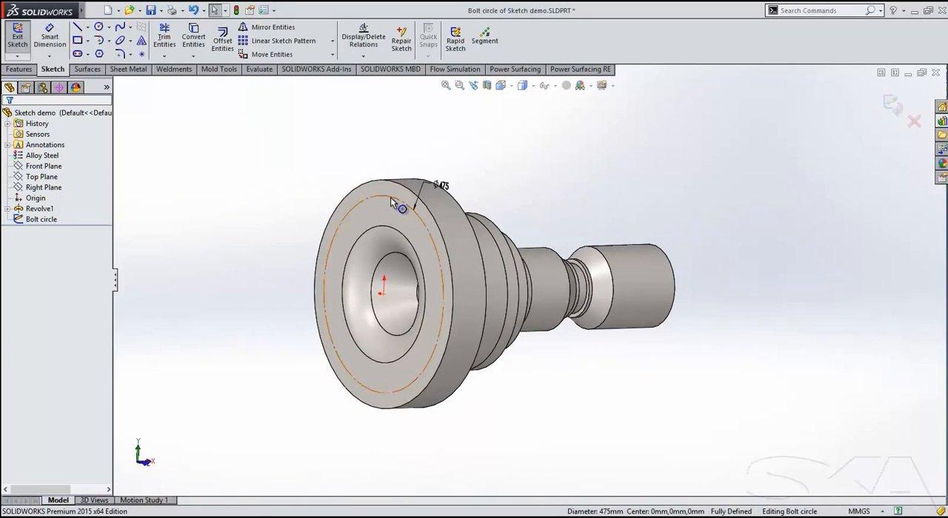
left_click(490, 40)
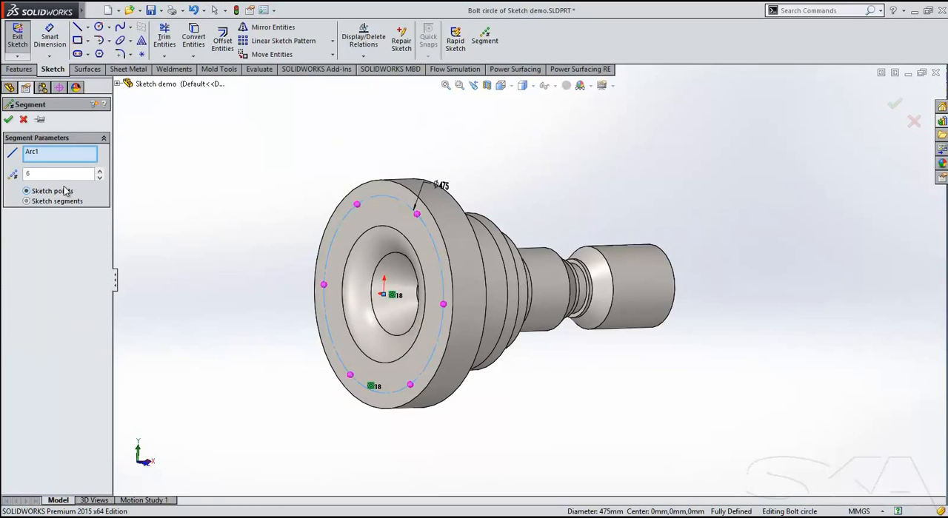
left_click(100, 171)
left_click(99, 170)
left_click(99, 171)
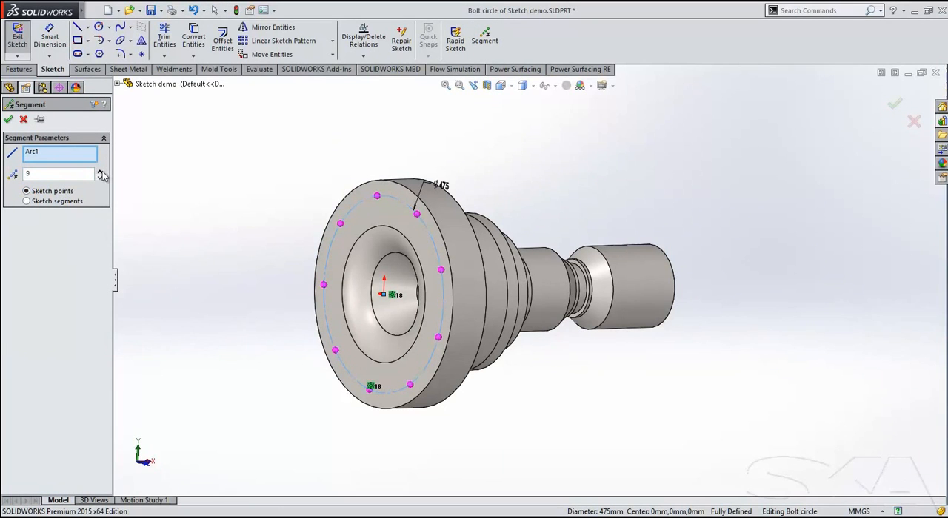
left_click(9, 120)
mouse_move(291, 195)
middle_mouse_down()
mouse_move(316, 192)
mouse_move(291, 204)
middle_mouse_up()
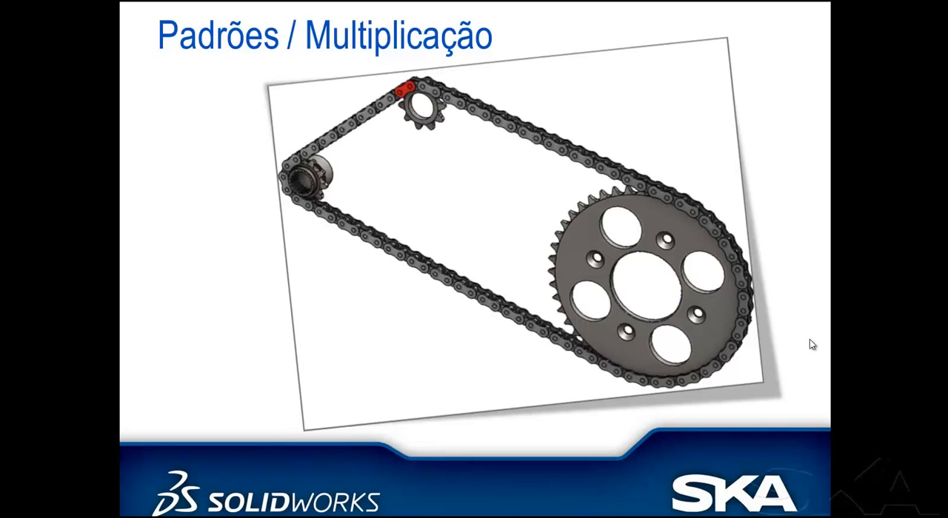
Switch to the linear bearing rail part and set the rail's extrusion length to 1000 mm.
key("alt+Tab")
key("alt+Tab")
middle_click_drag(596, 402, 586, 402, "ctrl")
middle_click_drag(683, 402, 681, 406)
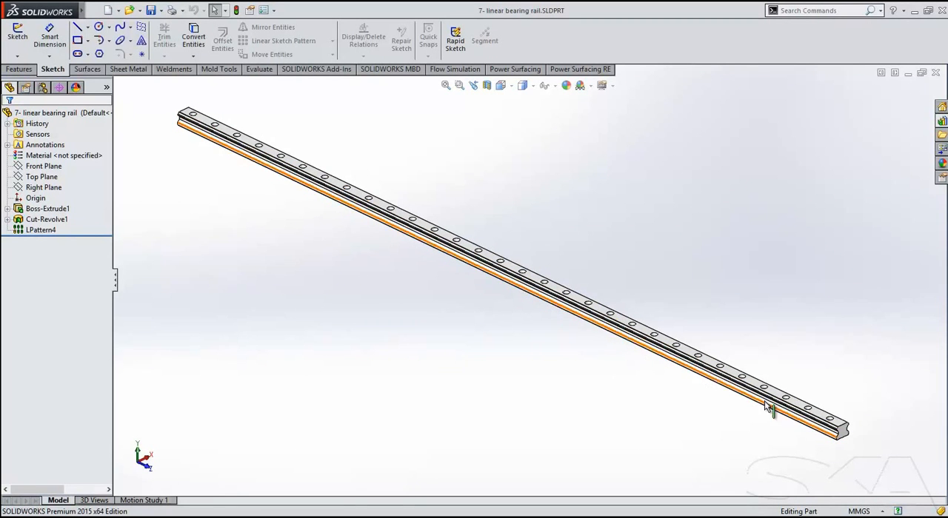
left_click(843, 434)
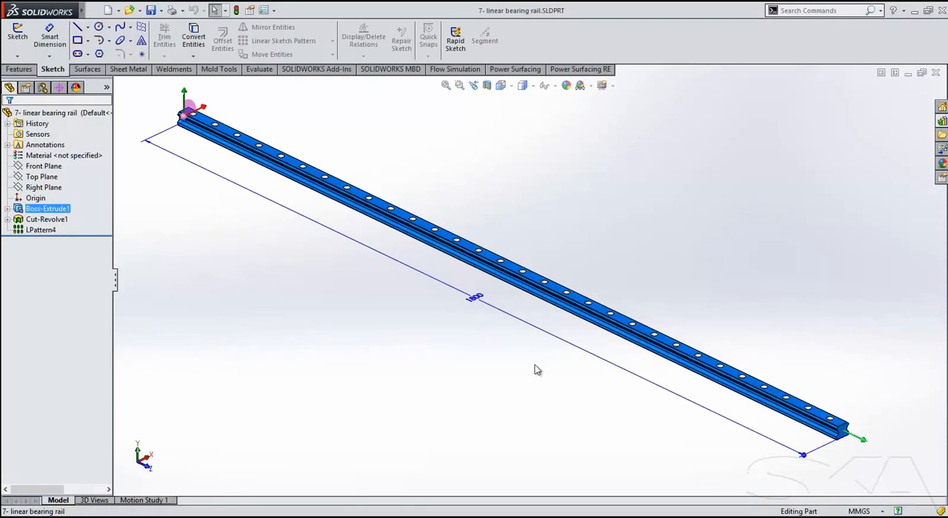
left_click(474, 301)
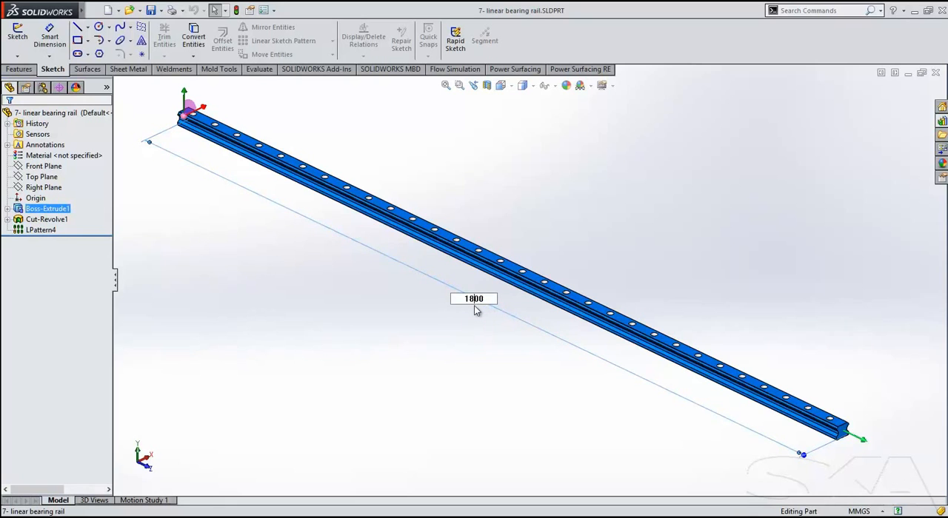
type("1000")
key("Return")
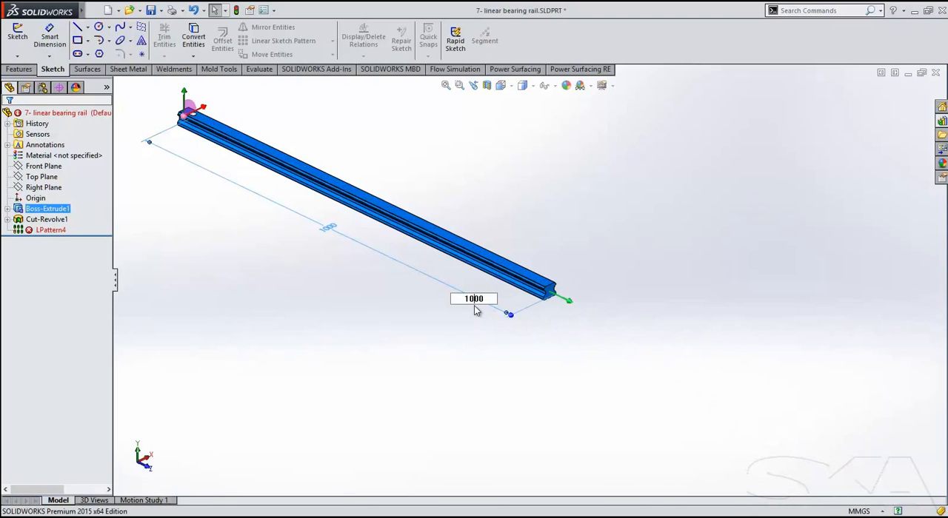
left_click(475, 307)
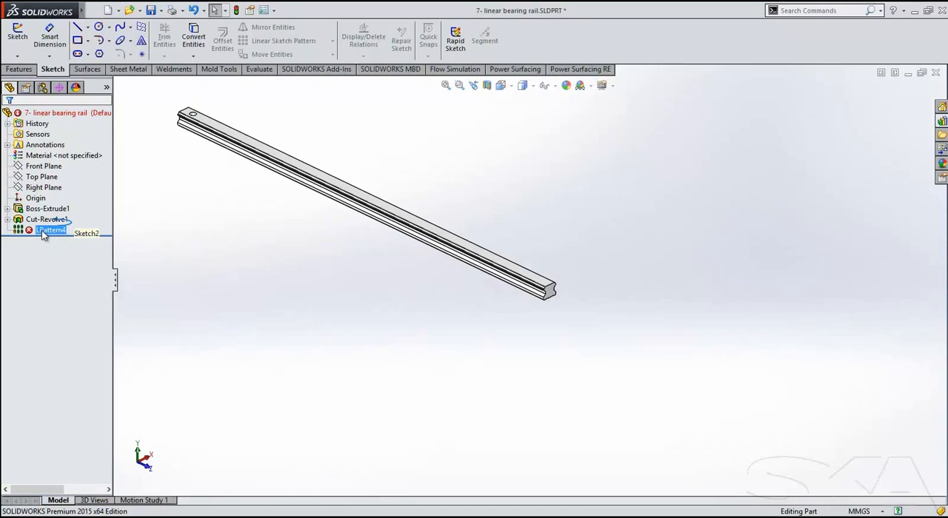
Edit the rail's linear hole pattern to run up to a reference, using the rail's far end face.
left_click(43, 234)
left_click(50, 199)
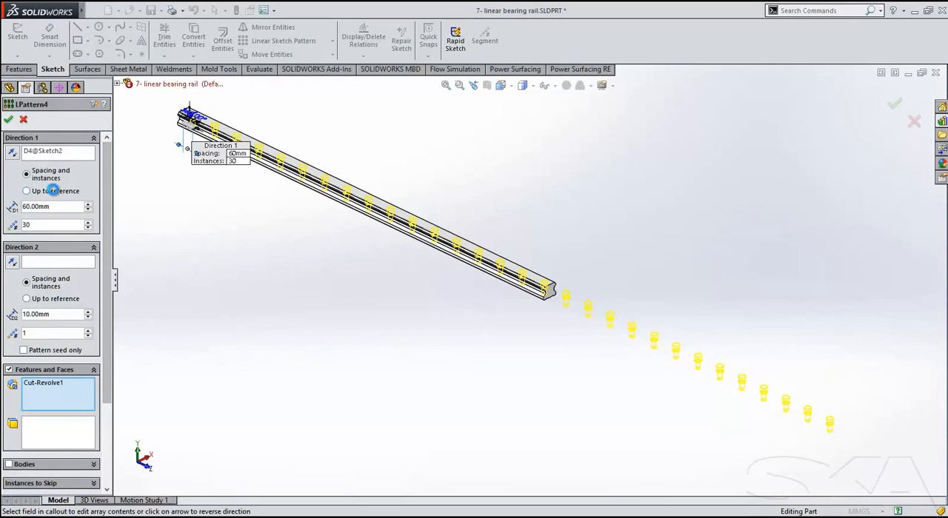
left_click(27, 191)
scroll(554, 297, "down", 6)
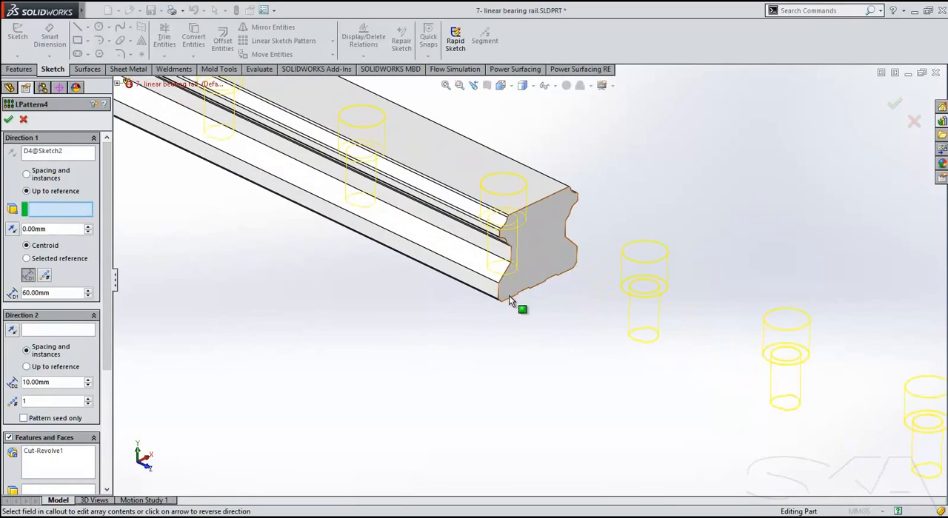
left_click(518, 283)
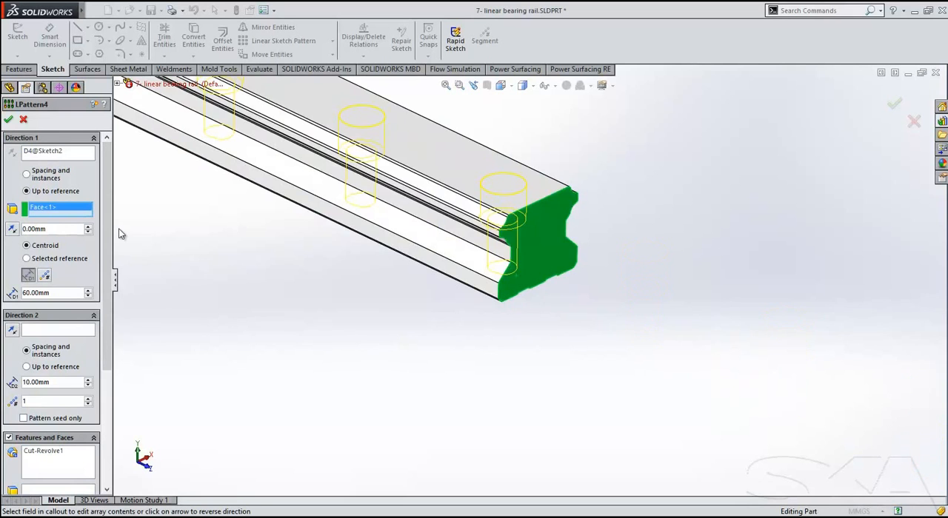
Link the pattern's offset distance to the first hole's edge dimension, D4@Sketch2, and apply the pattern.
scroll(240, 235, "up", 3)
middle_click_drag(245, 234, 635, 367, "ctrl")
scroll(531, 324, "up", 5)
middle_click_drag(528, 313, 659, 372, "ctrl")
double_click(54, 230)
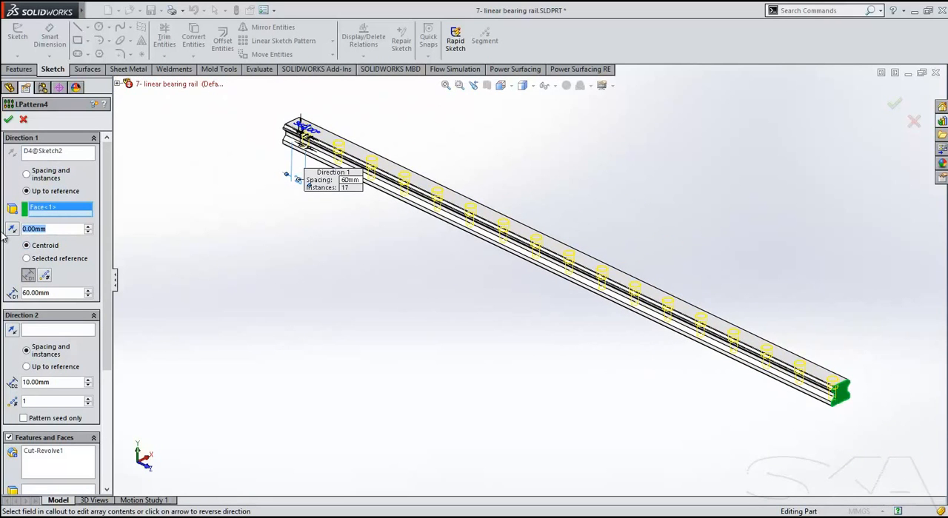
type("=")
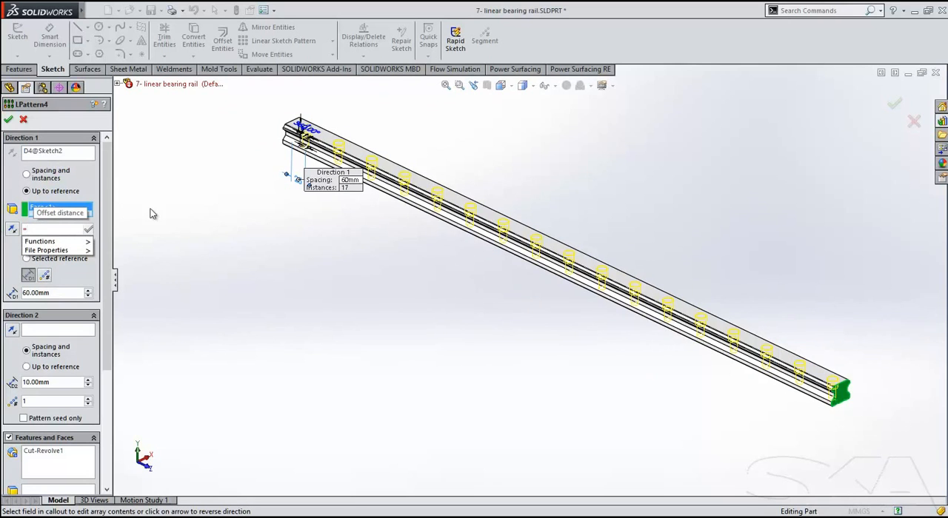
left_click(299, 185)
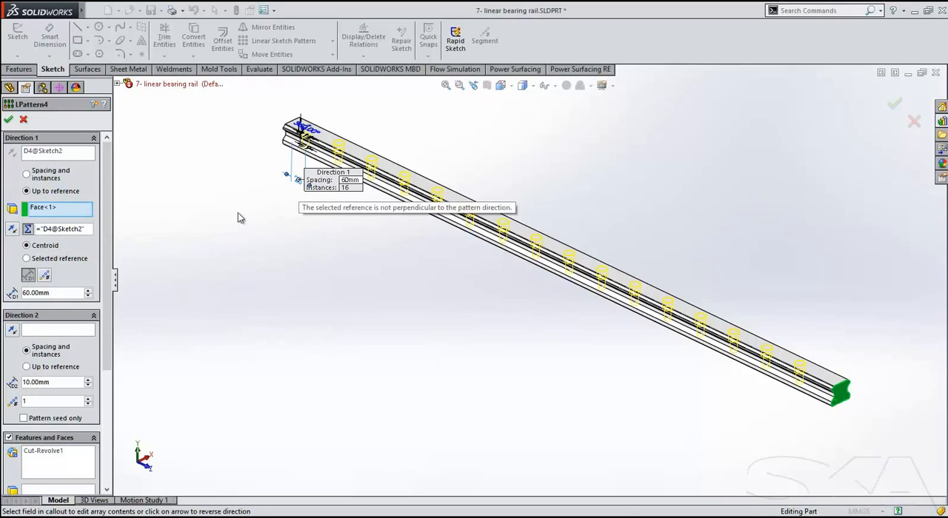
key("Return")
left_click(10, 122)
Stretch the rail's end face outward to lengthen the extrusion beyond 1000 mm.
key("z")
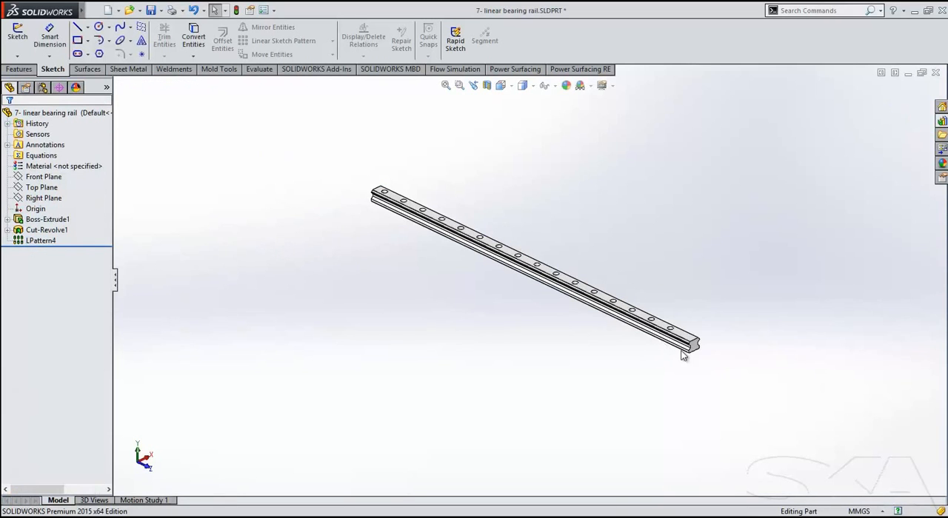
left_click(668, 342)
left_click_drag(713, 370, 698, 411)
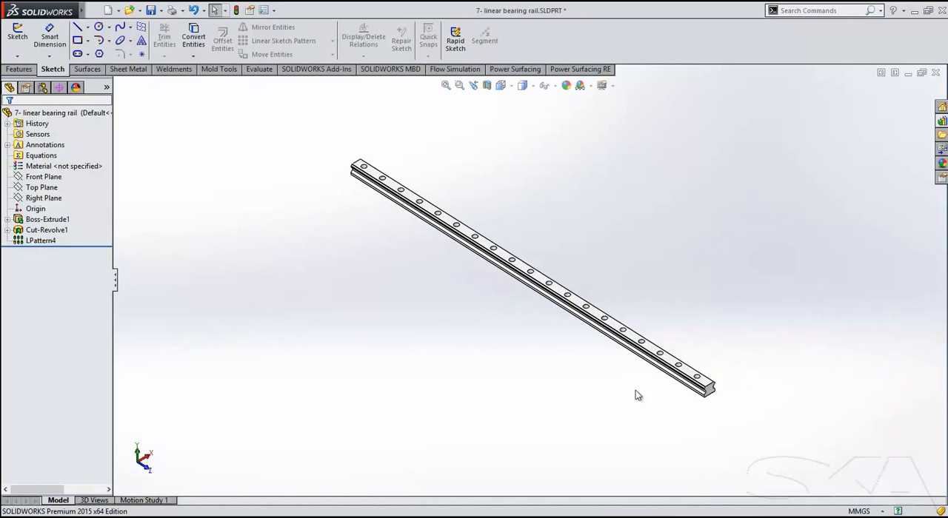
Edit the rail's hole pattern to be driven by a fixed number of 19 instances and apply it.
left_click(36, 241)
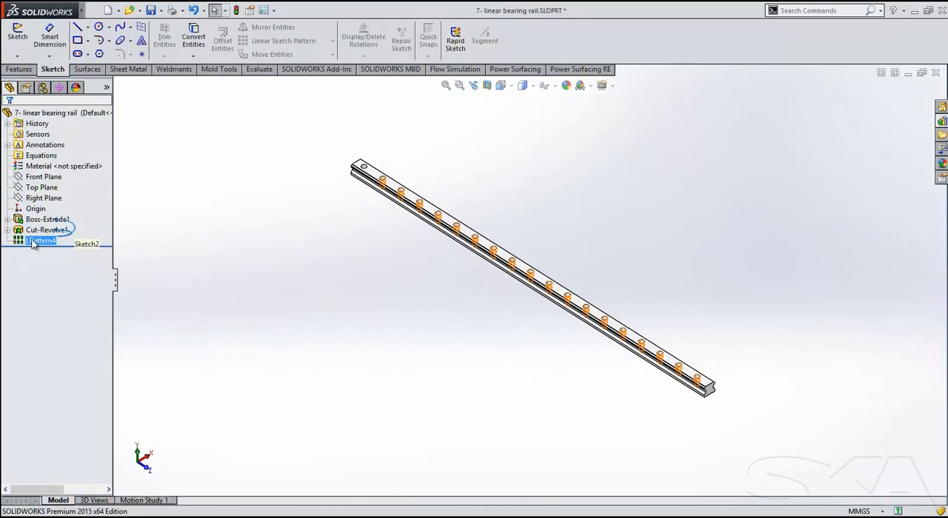
left_click(44, 214)
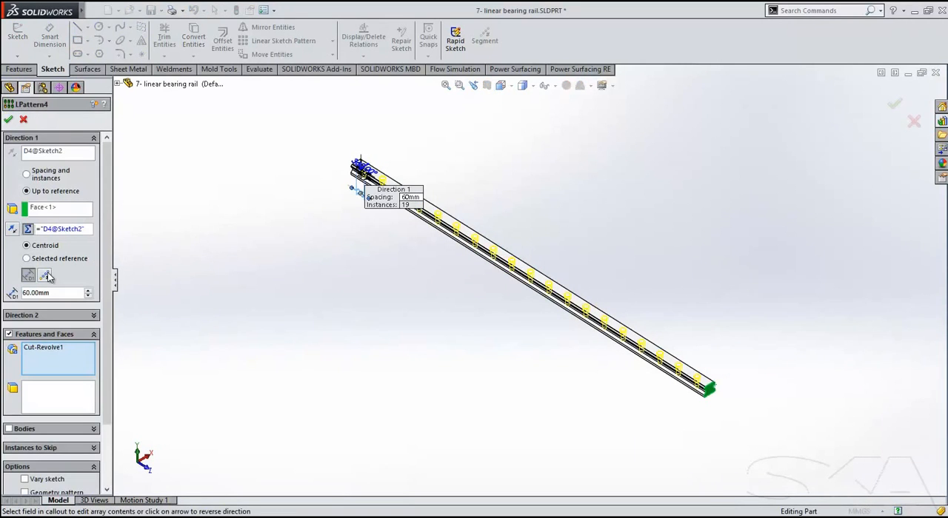
left_click(46, 276)
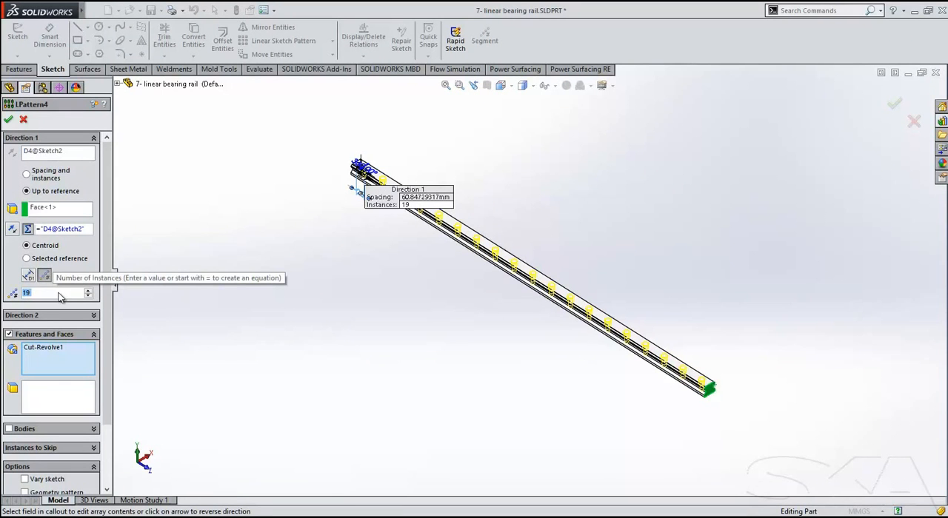
left_click(8, 119)
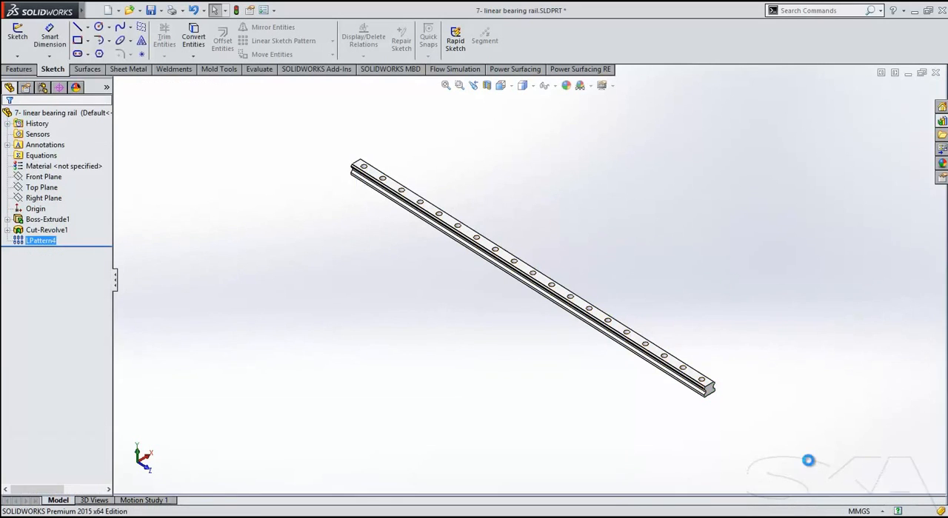
Resize the rail's extrusion by moving its end face along the rail's axis.
left_click(709, 395)
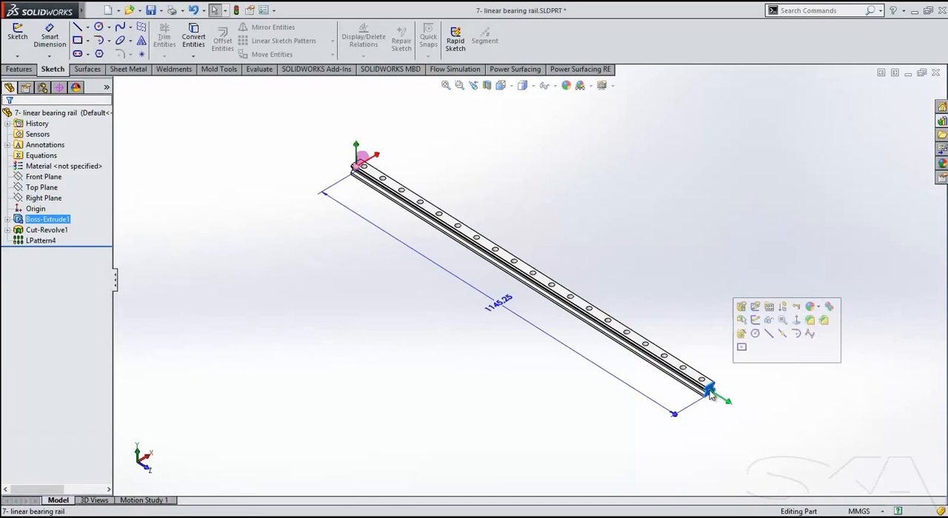
left_click_drag(733, 405, 627, 423)
left_click(486, 379)
middle_click_drag(487, 377, 487, 357)
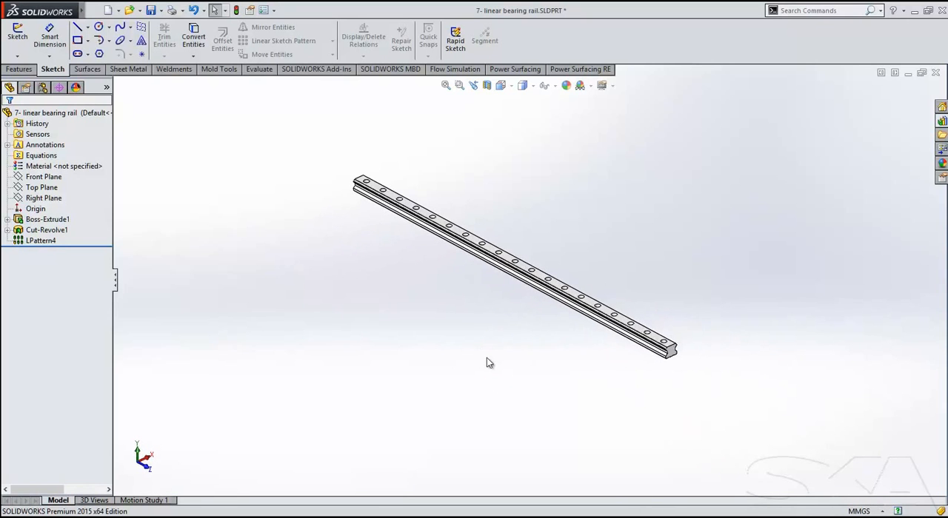
Switch to the chain and sprocket assembly and turn the large sprocket to run the chain around its path.
key("r")
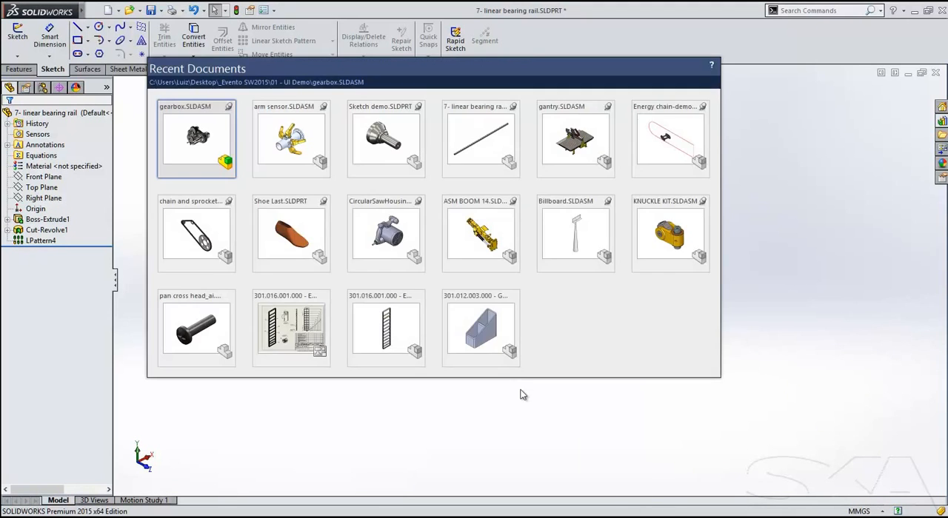
left_click(183, 228)
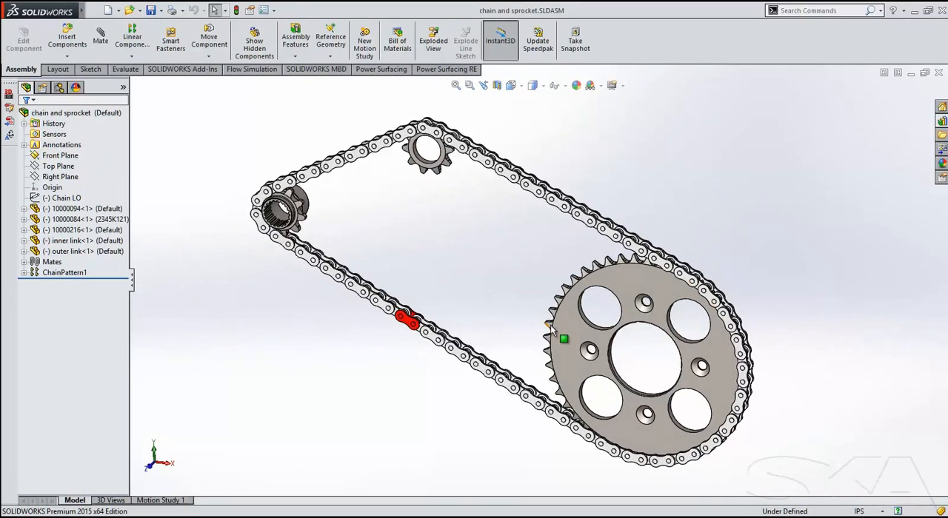
left_click(566, 341)
mouse_move(565, 374)
left_mouse_down()
mouse_move(622, 419)
mouse_move(608, 418)
mouse_move(575, 356)
mouse_move(595, 329)
mouse_move(603, 416)
mouse_move(611, 397)
mouse_move(573, 362)
left_mouse_up()
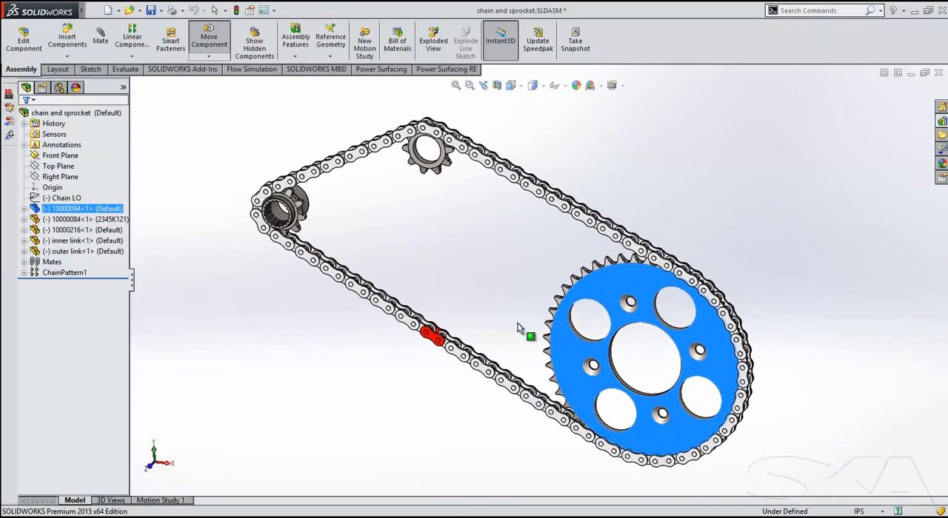
left_click(445, 246)
Switch to the gantry assembly and move the gantry bridge along the table so its energy chains follow.
key("r")
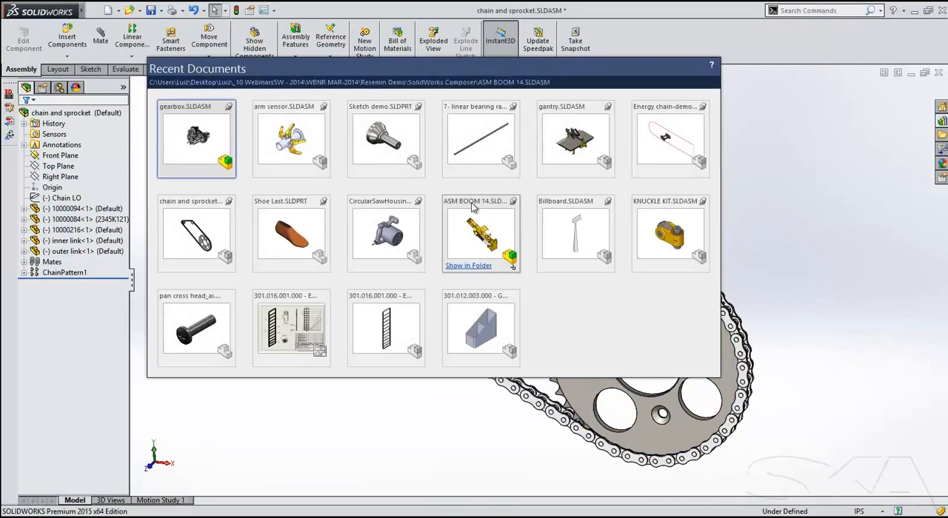
left_click(562, 144)
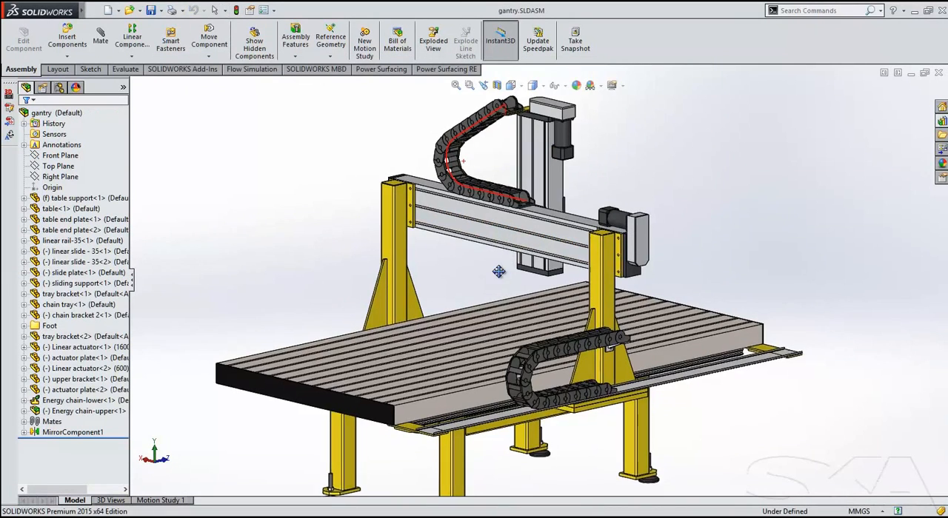
left_click(557, 225)
left_click_drag(557, 226, 393, 236)
left_click(313, 228)
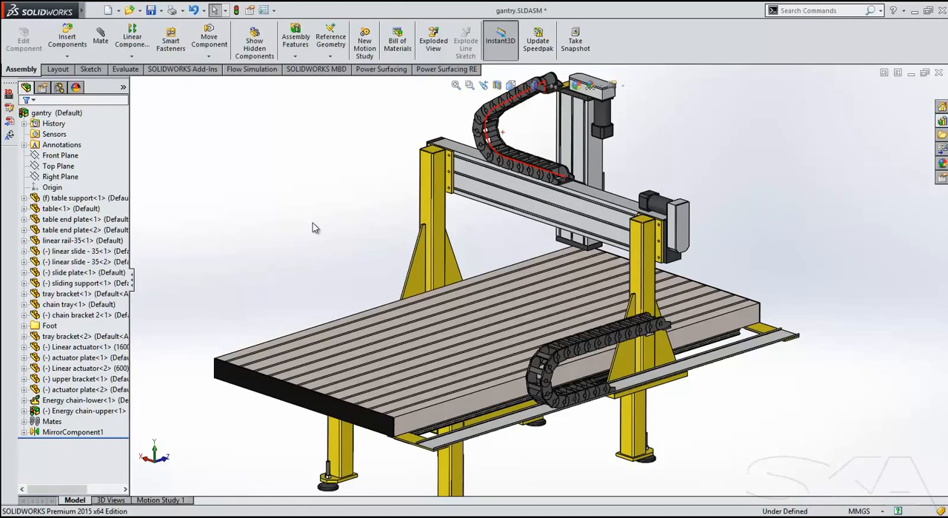
Switch to the Energy chain-demo assembly and fix the chain sketch part in place.
key("r")
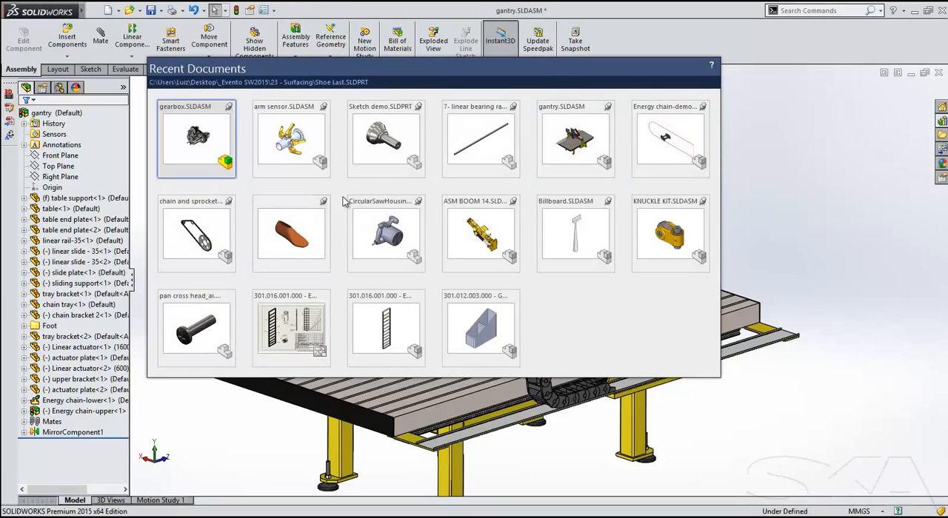
left_click(670, 139)
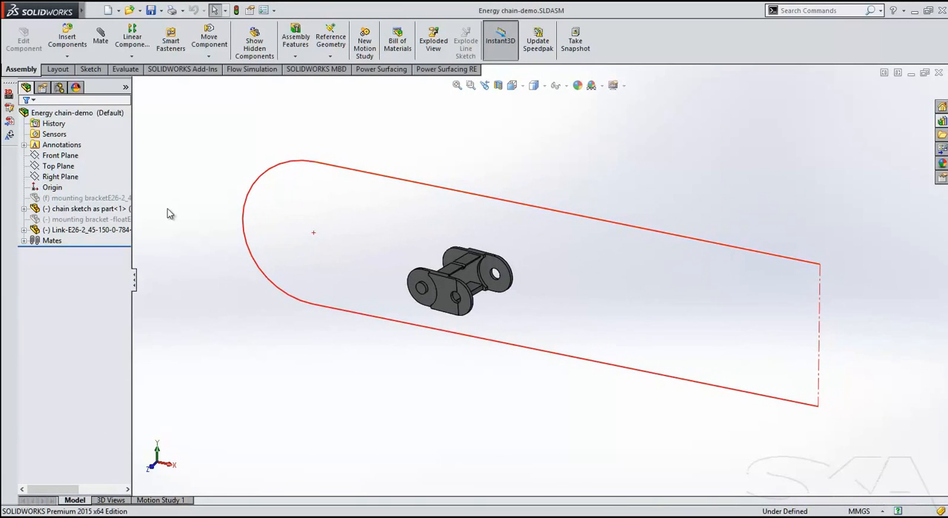
left_click(110, 213)
right_click(112, 213)
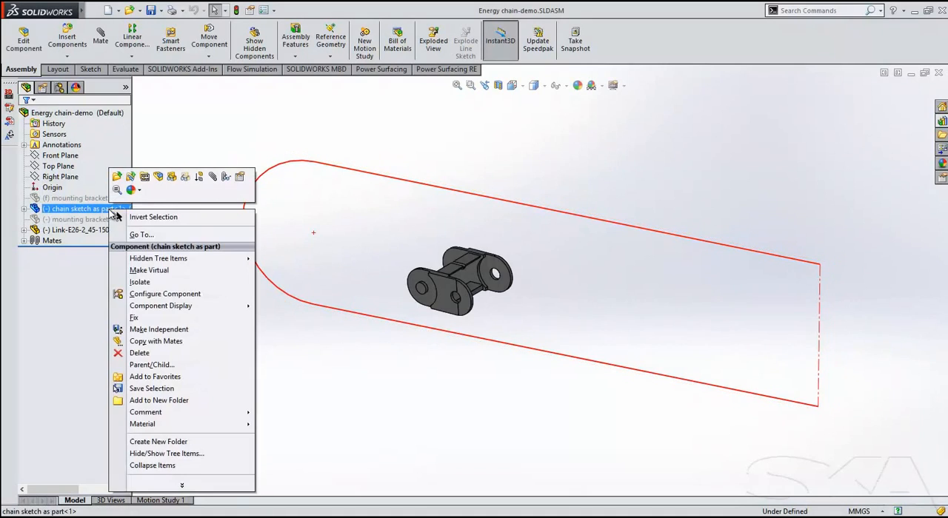
left_click(134, 317)
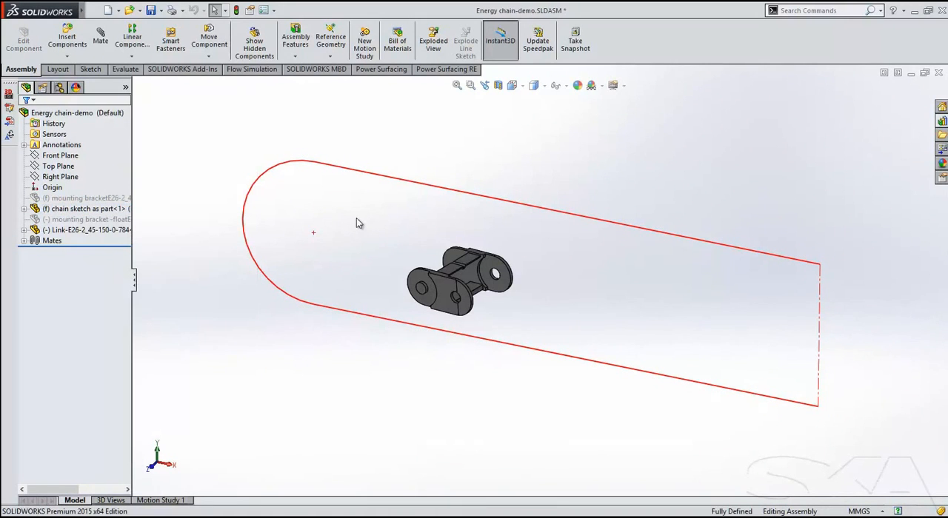
Start a Chain Component Pattern and use the open loop of the chain sketch as its path.
left_click(133, 56)
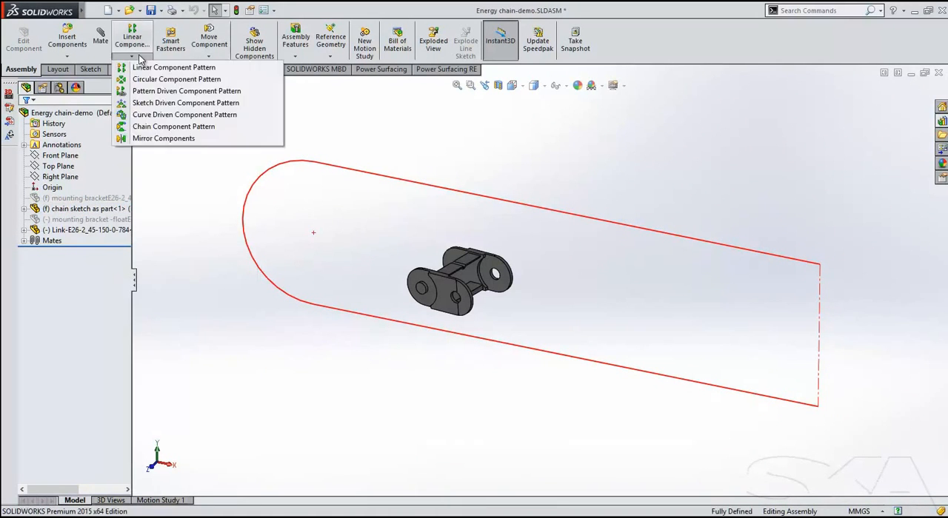
left_click(157, 127)
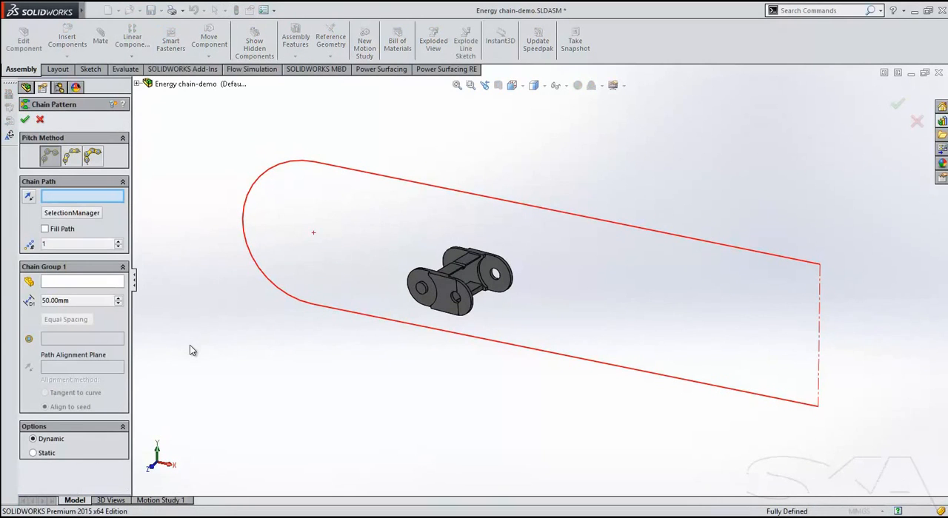
left_click(88, 213)
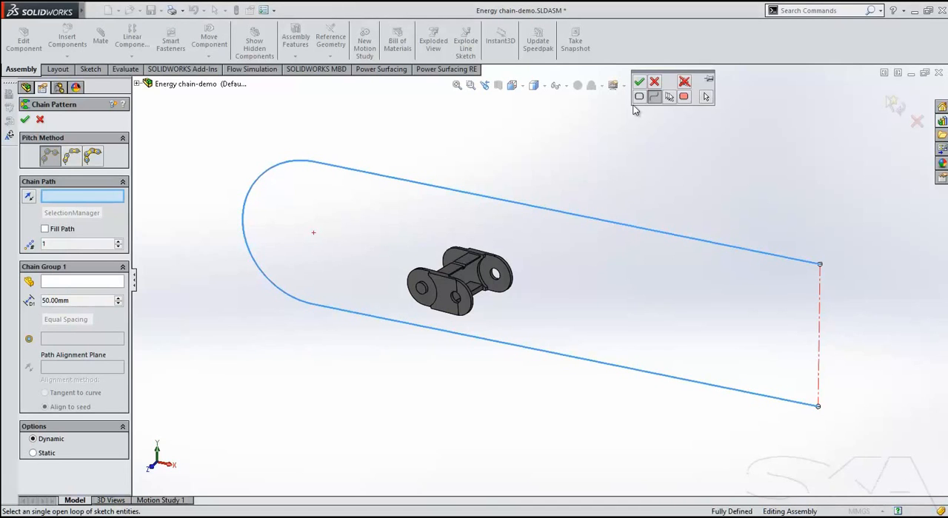
left_click(641, 81)
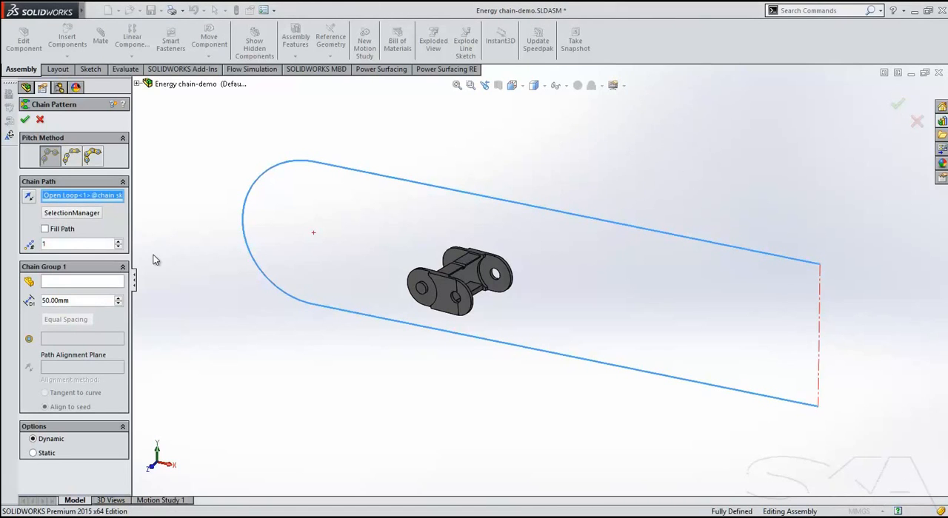
Set the link as the component to pattern, its rounded edge as path link and its Front Plane as path alignment plane.
left_click(111, 282)
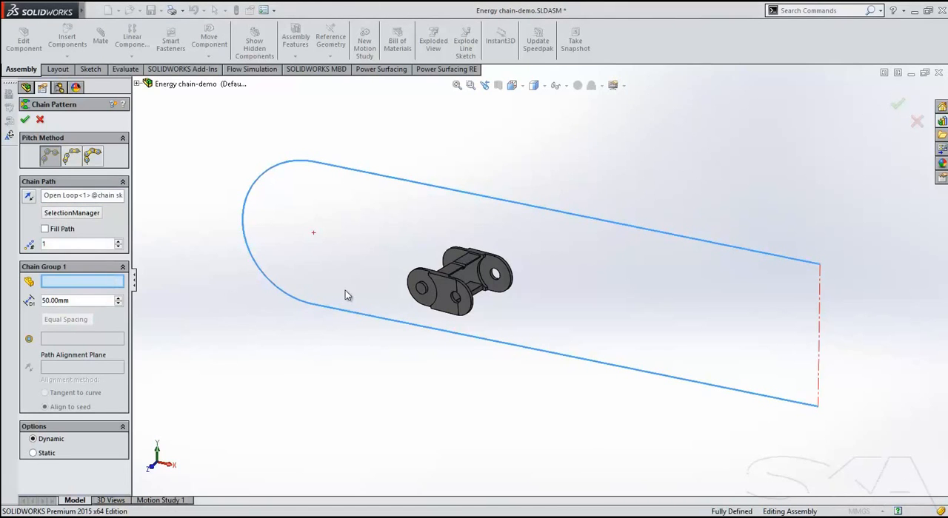
left_click(442, 296)
scroll(473, 322, "down", 2)
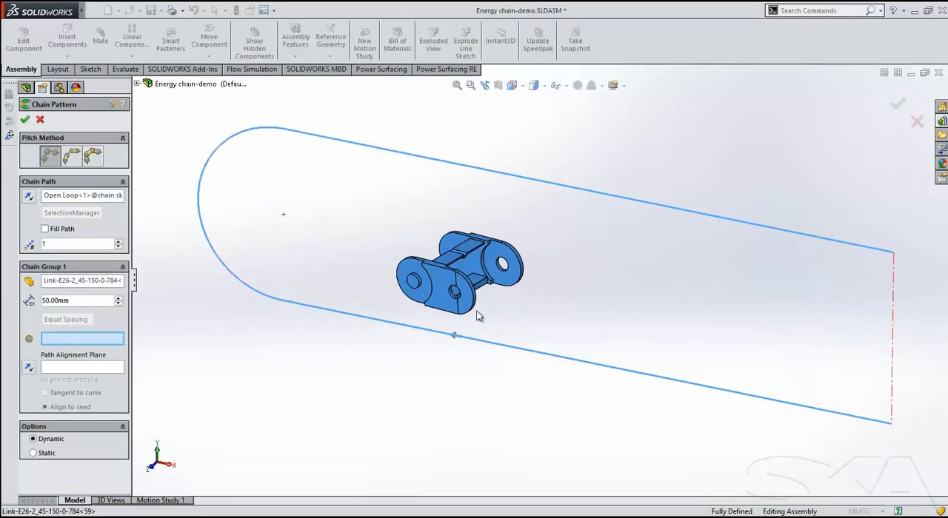
left_click(471, 314)
left_click(557, 85)
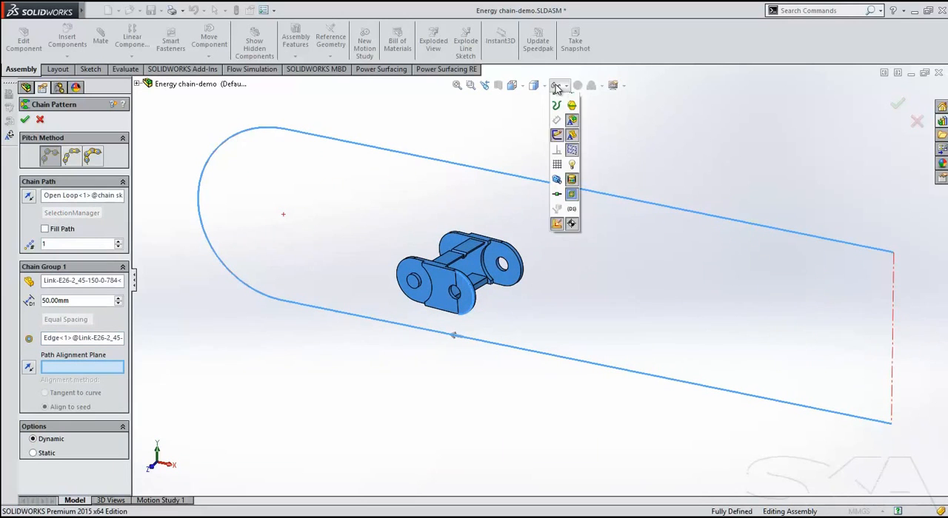
left_click(469, 276)
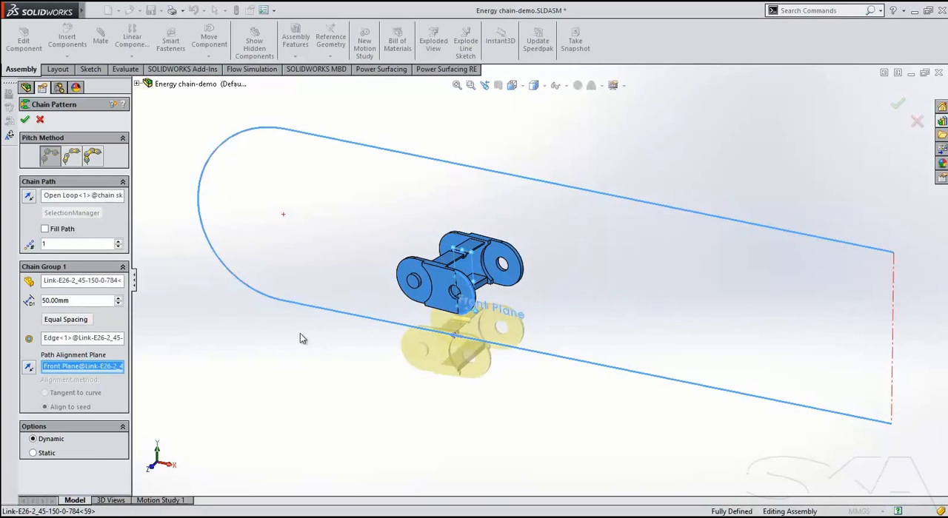
Fill the whole path with links, apply the chain pattern, and shift the first link along the path.
left_click(119, 242)
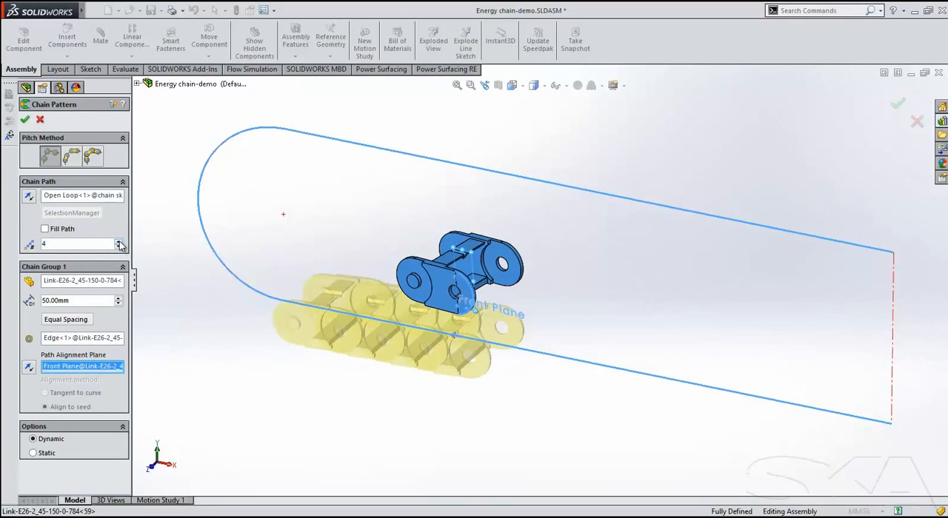
left_click(73, 230)
scroll(389, 383, "up", 3)
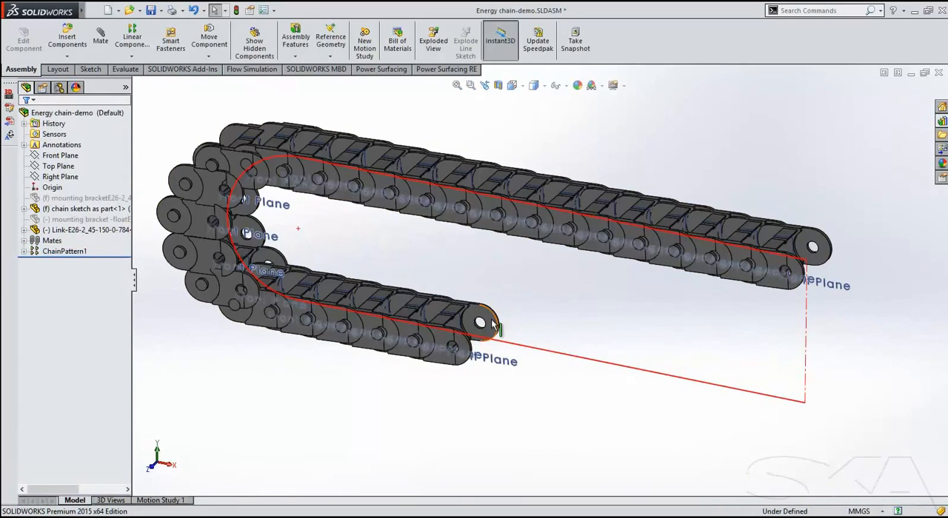
mouse_move(481, 324)
left_mouse_down()
mouse_move(508, 326)
mouse_move(463, 303)
mouse_move(480, 317)
mouse_move(815, 381)
mouse_move(482, 314)
left_mouse_up()
left_click(637, 336)
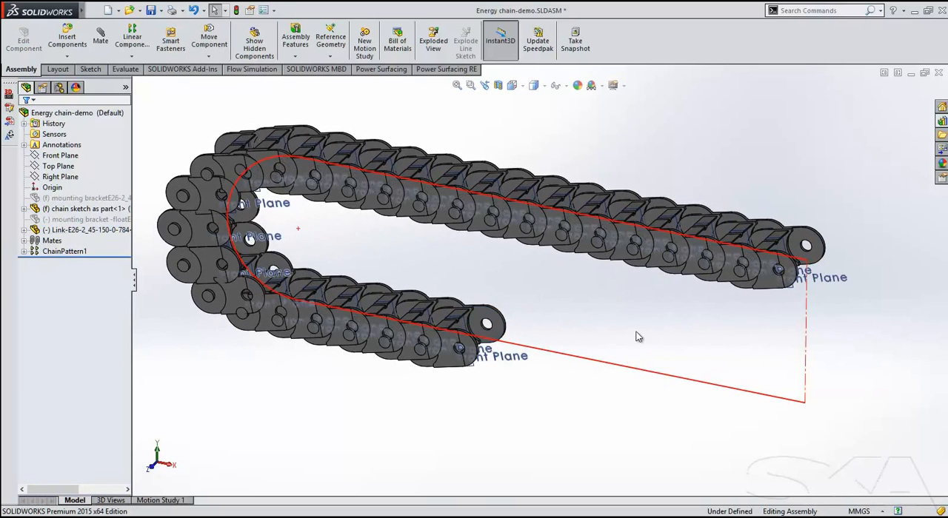
Edit the chain pattern to use the distance linkage pitch method, with the link's other rounded end edge as second path link.
left_click(59, 253)
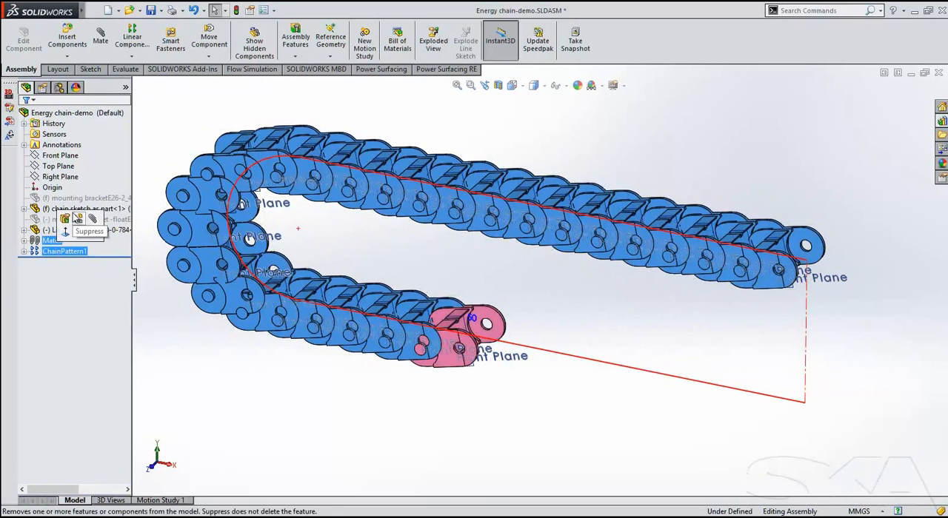
left_click(63, 219)
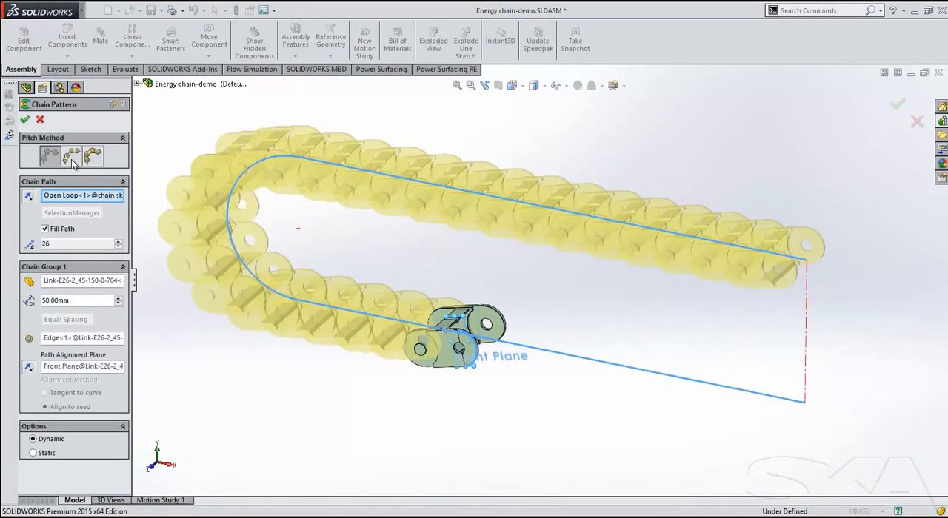
left_click(71, 157)
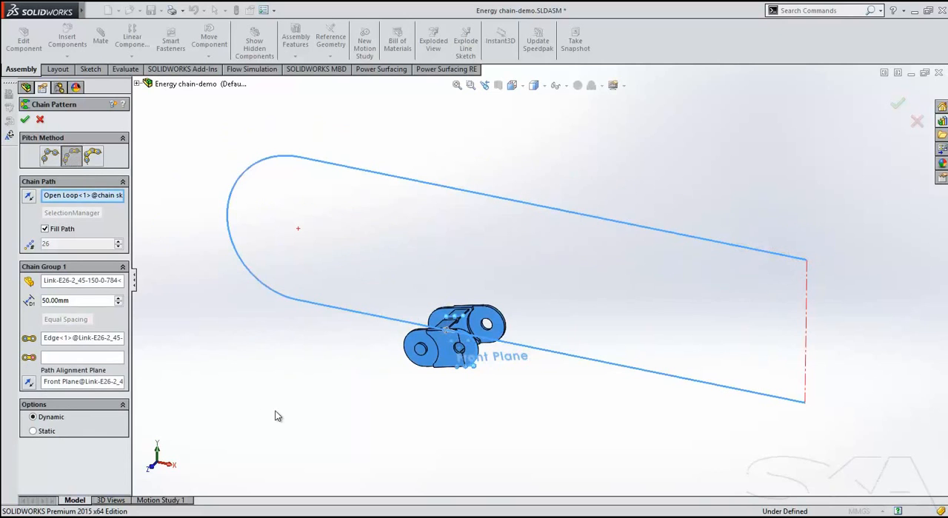
left_click(77, 357)
scroll(379, 356, "down", 4)
left_click(452, 312)
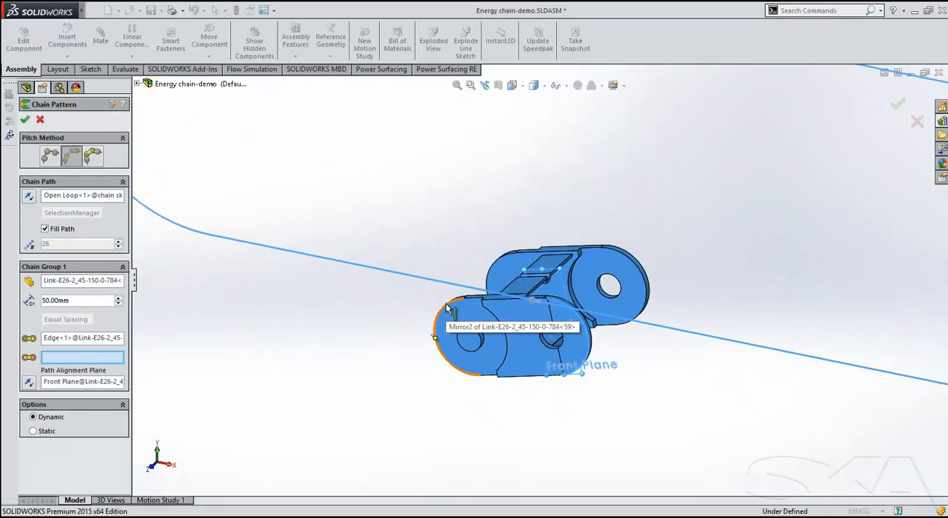
scroll(340, 346, "up", 3)
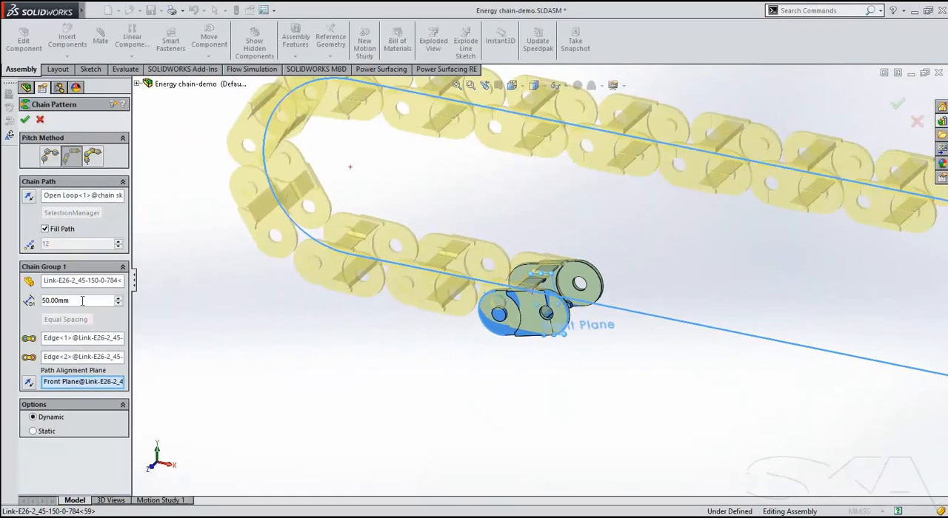
Set the chain pattern's spacing to 100 mm and apply the pattern.
type("100")
key("Return")
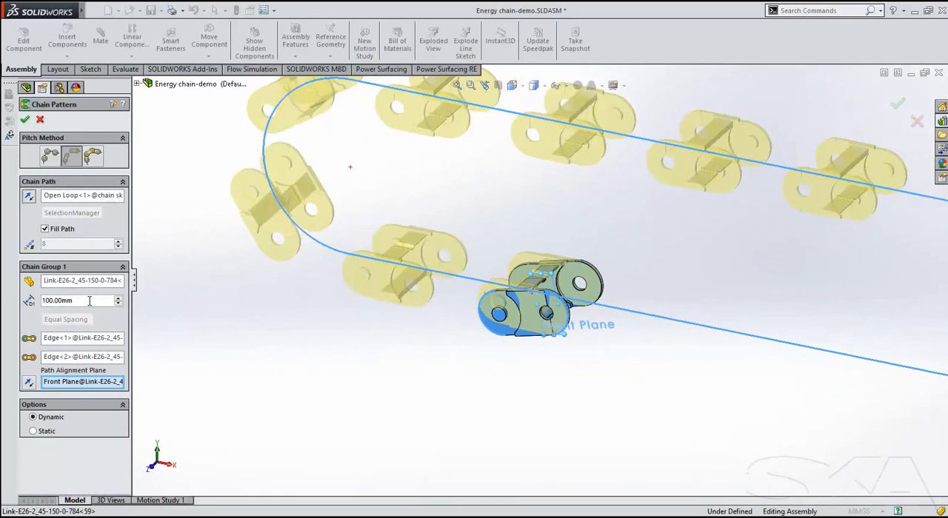
scroll(349, 249, "up", 3)
middle_click_drag(323, 280, 216, 316, "ctrl")
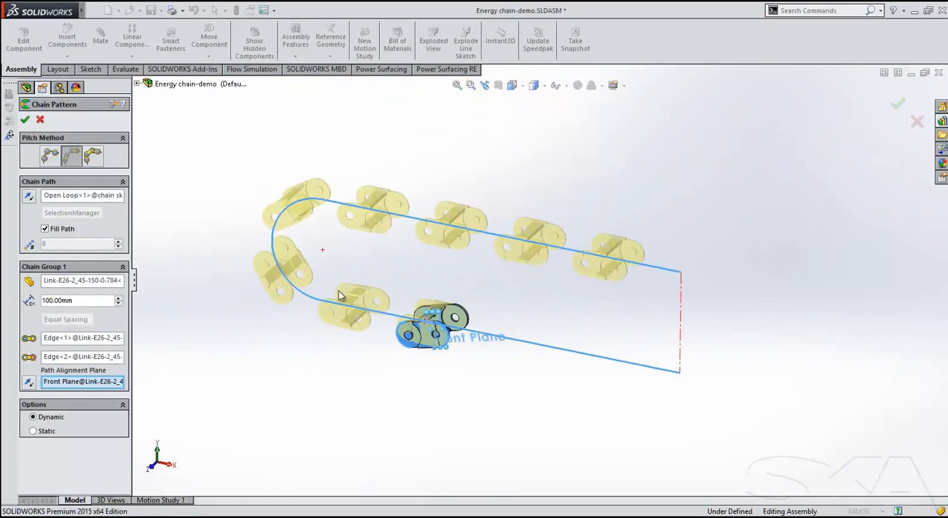
key("Return")
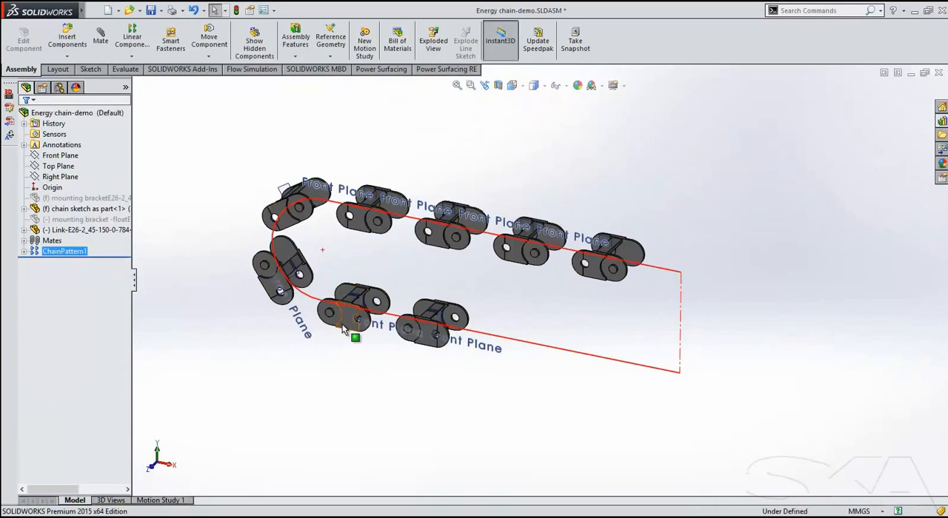
Shift the first link along the path, and edit the chain pattern to use the connected linkage pitch method.
left_click(343, 331)
left_click_drag(343, 331, 345, 376)
left_click(78, 252)
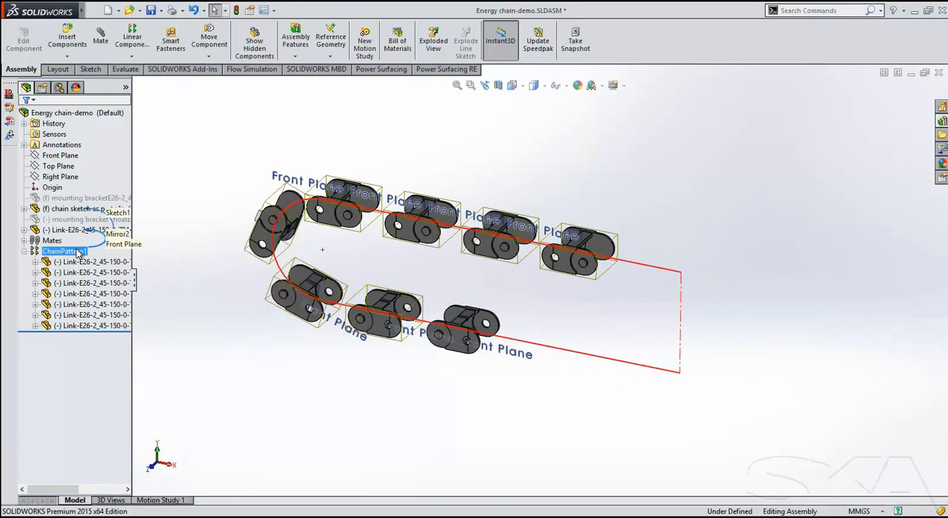
left_click(83, 217)
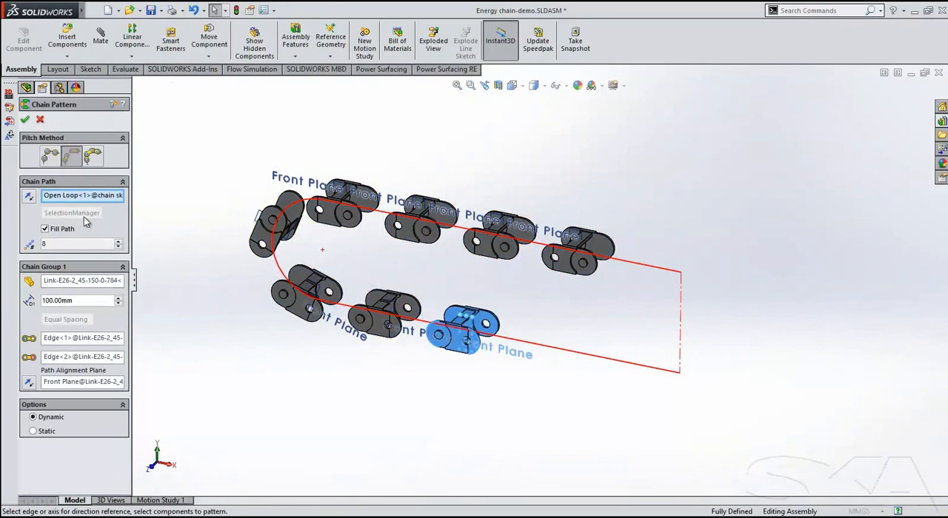
left_click(97, 161)
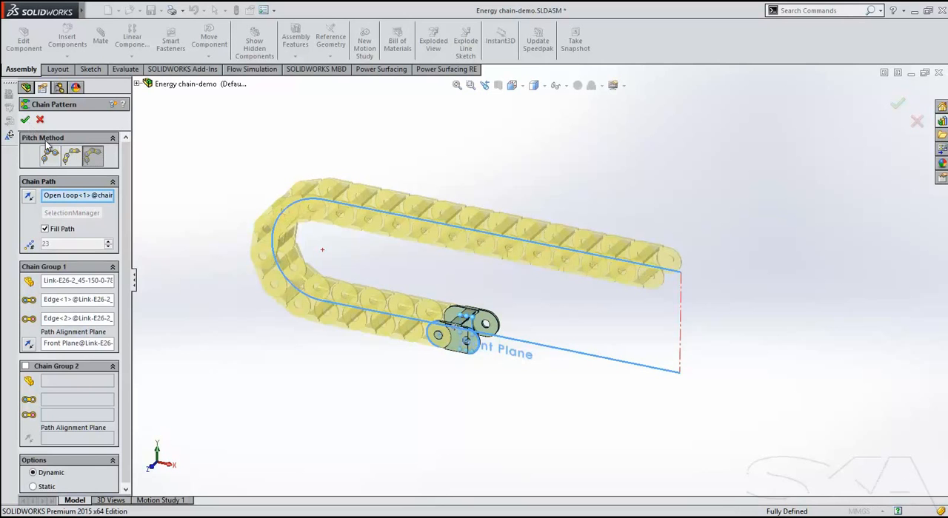
left_click(25, 120)
Move the first link of the connected chain along the path towards the path's lower open end.
left_click(485, 322)
left_click_drag(485, 322, 457, 371)
left_click_drag(393, 366, 577, 406)
left_click(510, 442)
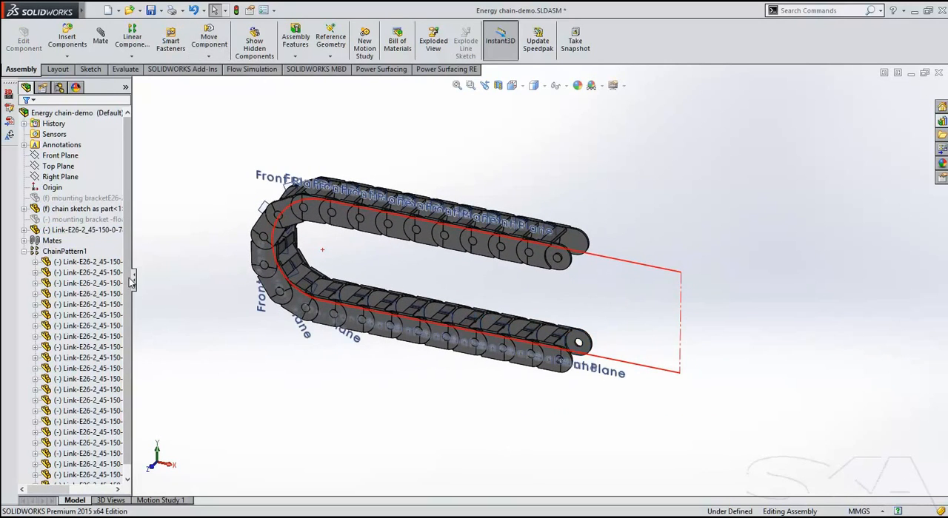
Float the chain sketch part and move it slightly in the assembly together with the chain.
left_click(95, 212)
right_click(97, 210)
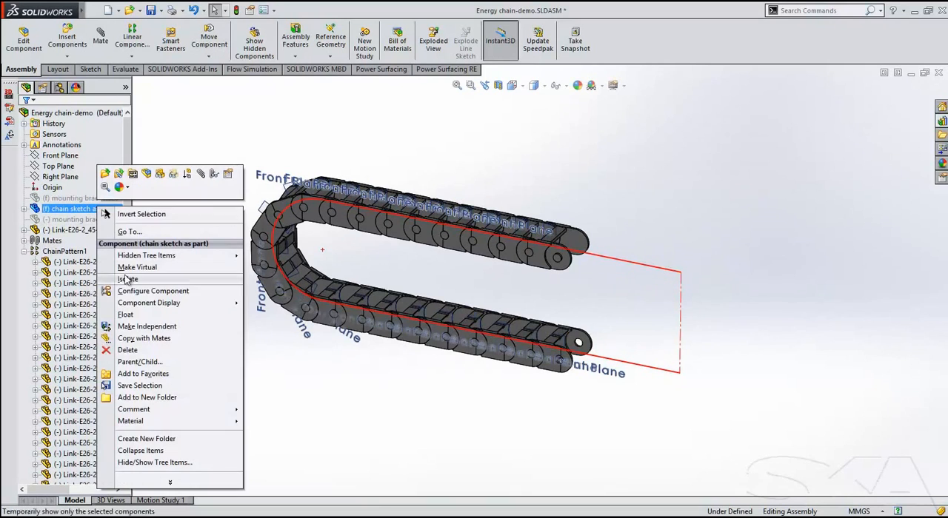
left_click(125, 316)
left_click(333, 259)
mouse_move(333, 259)
left_mouse_down()
mouse_move(411, 266)
mouse_move(289, 240)
mouse_move(348, 246)
mouse_move(383, 265)
mouse_move(379, 252)
mouse_move(269, 225)
mouse_move(337, 258)
left_mouse_up()
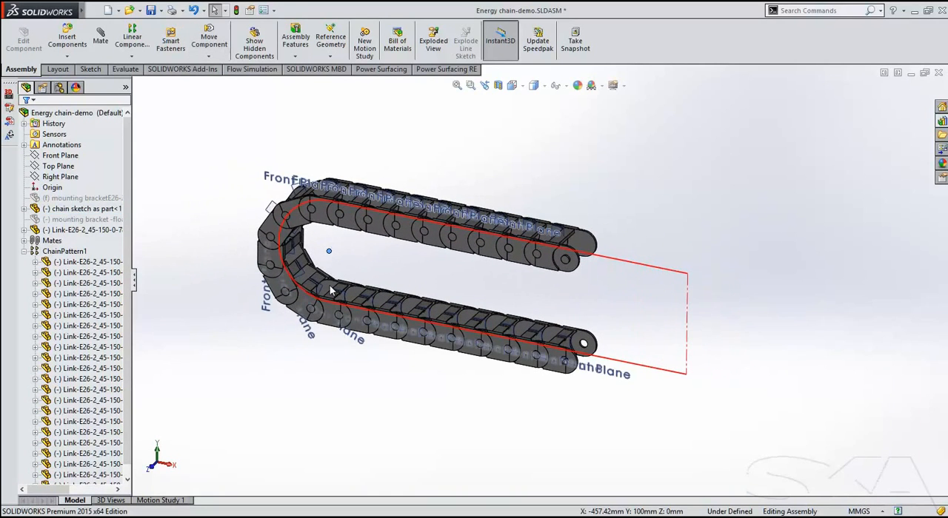
middle_click_drag(269, 355, 306, 369, "ctrl")
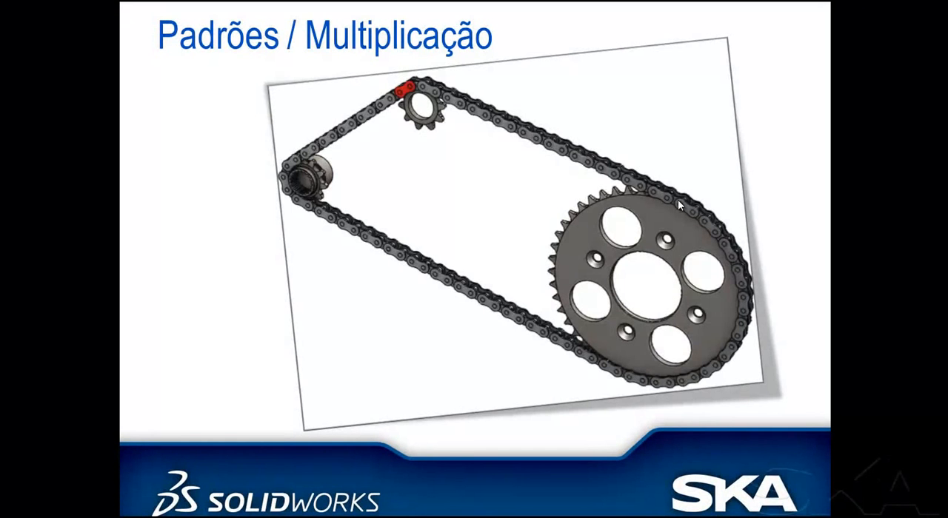
Switch to the Control Box Mount assembly in SOLIDWORKS and mate the sleeve bracket's flat back face to the support's rectangular plate face.
left_click(677, 199)
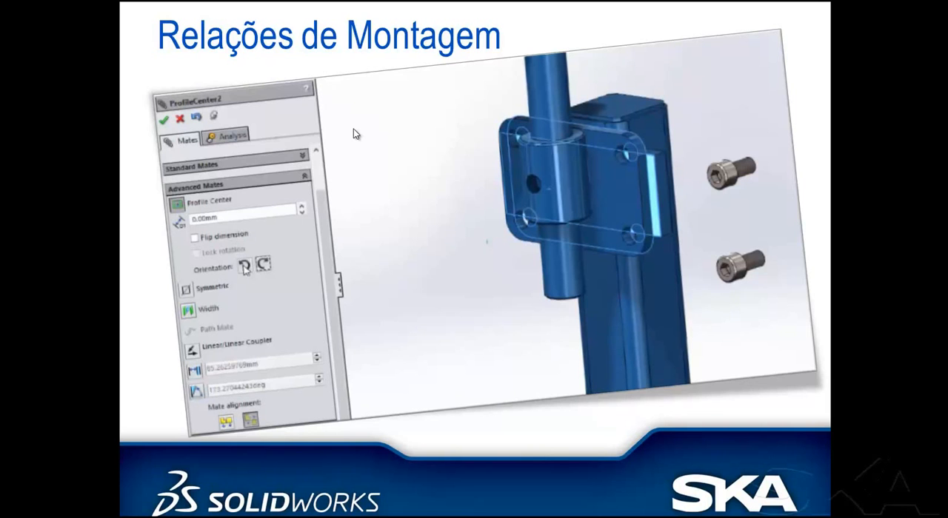
key("alt+Tab")
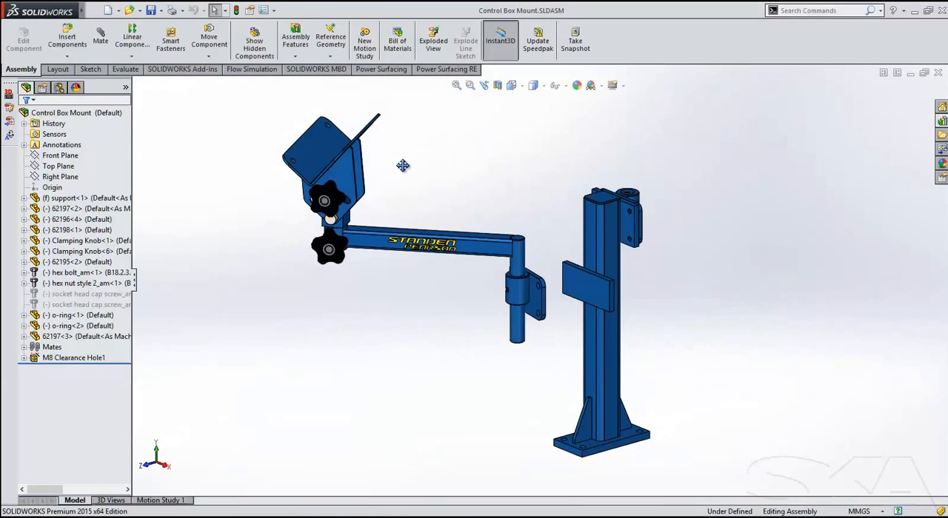
middle_click_drag(402, 169, 377, 172, "ctrl")
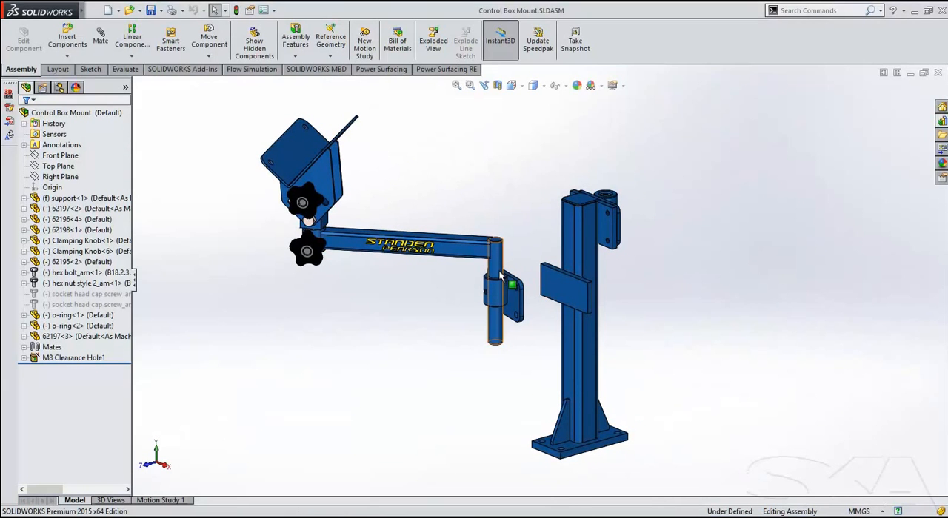
scroll(502, 272, "down", 5)
mouse_move(568, 331)
middle_mouse_down()
mouse_move(542, 336)
mouse_move(573, 338)
middle_mouse_up()
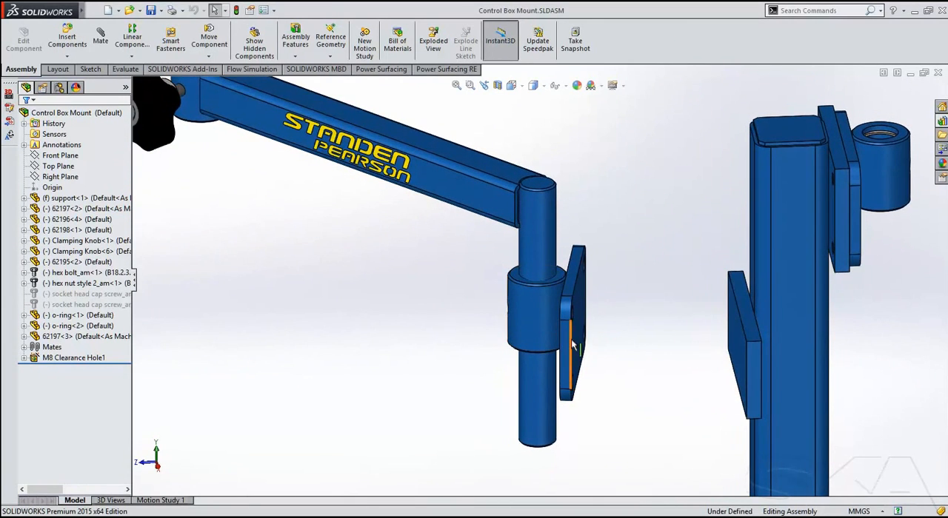
left_click(572, 338)
middle_click_drag(627, 389, 798, 321)
left_click(798, 321, "ctrl")
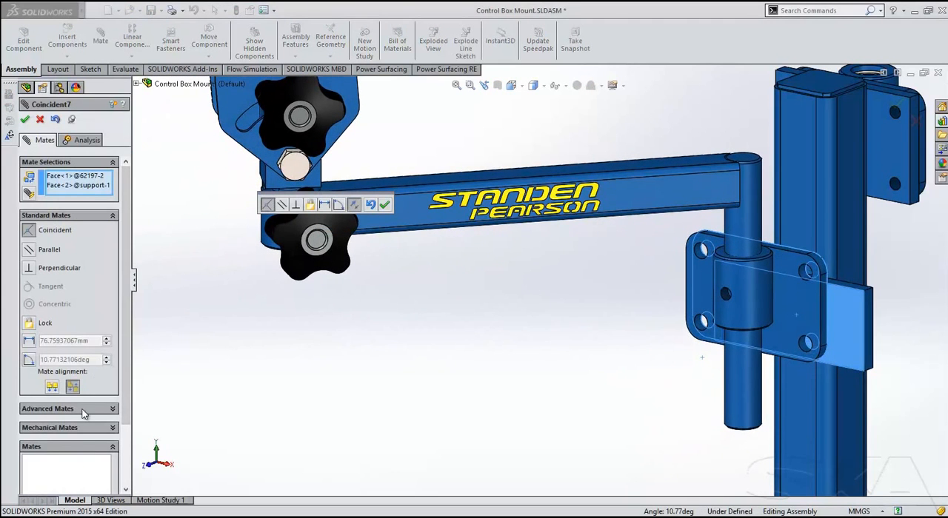
Change the mate between the two plate faces to Profile Center, rotate its orientation, and apply it.
left_click(80, 411)
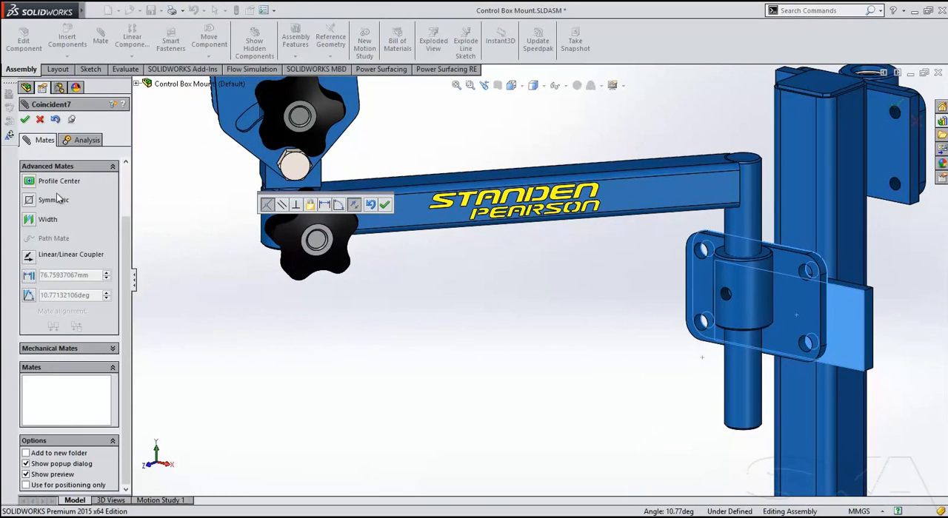
left_click(29, 182)
middle_click_drag(466, 337, 365, 296, "ctrl")
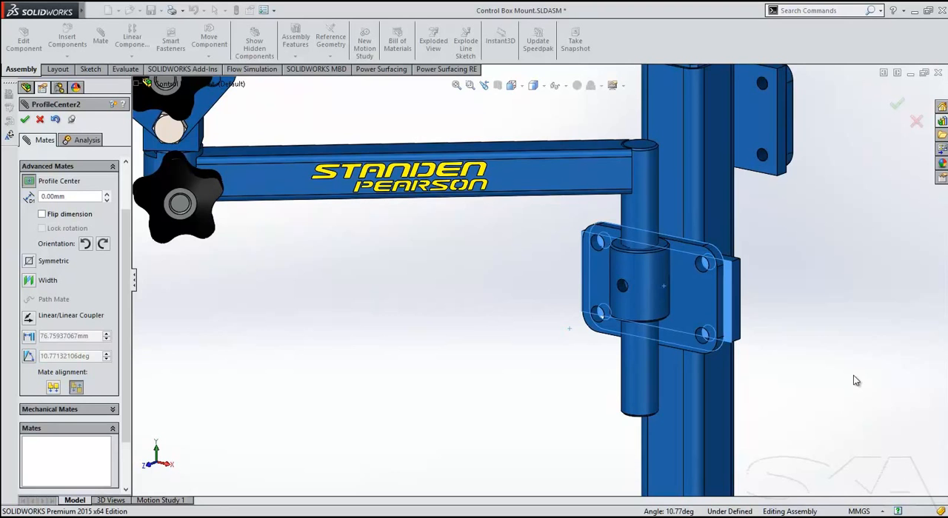
left_click(86, 243)
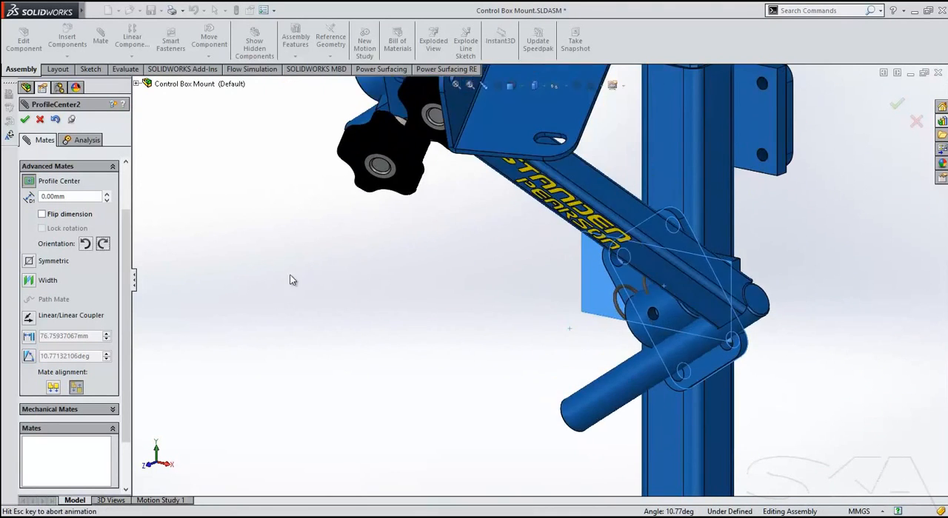
left_click(26, 119)
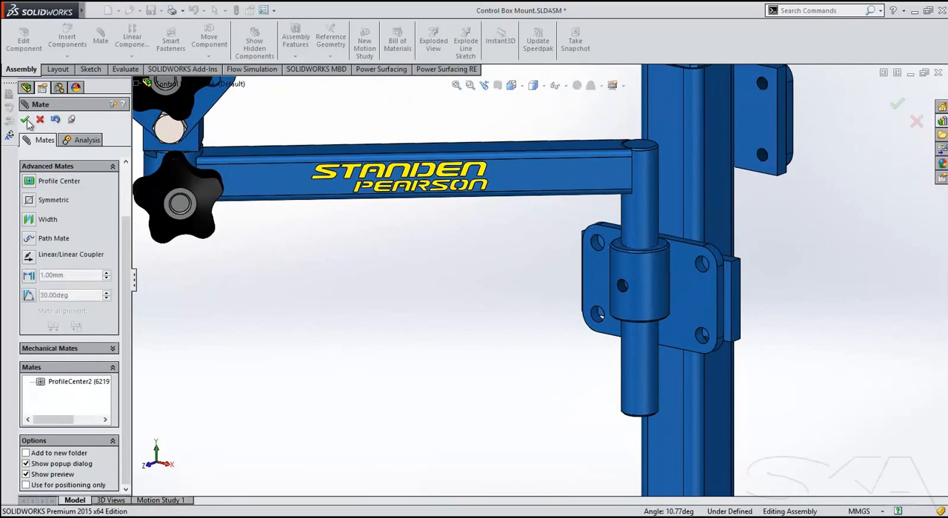
left_click(39, 121)
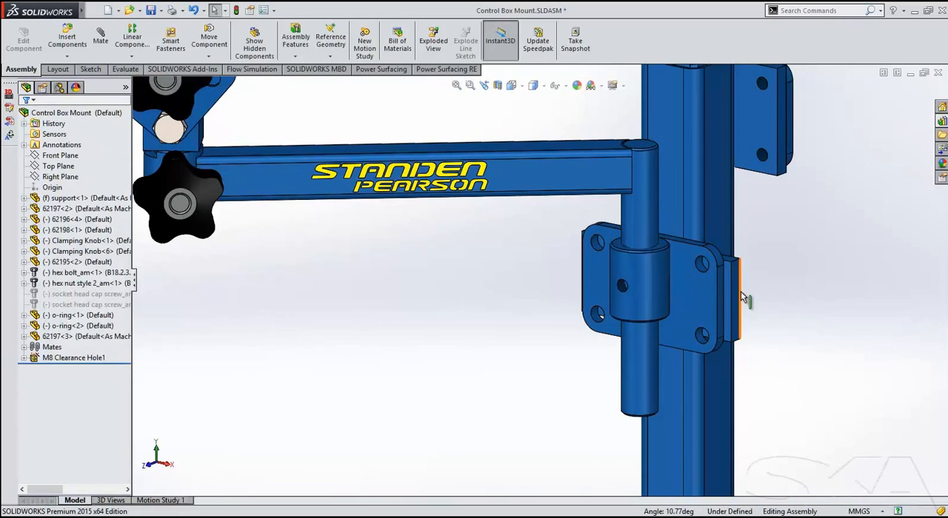
Set the height of the support's rectangular plate to 60 mm and rebuild the assembly.
left_click(735, 300)
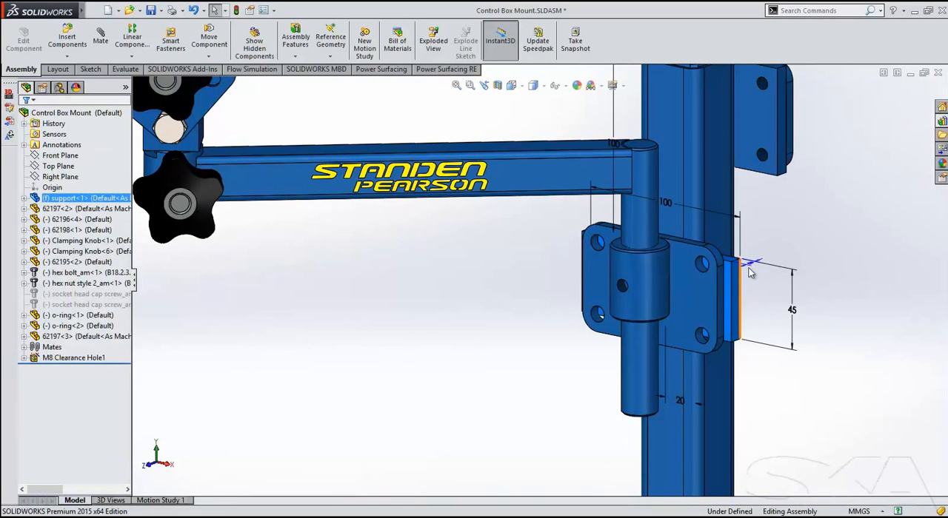
left_click(792, 309)
type("60")
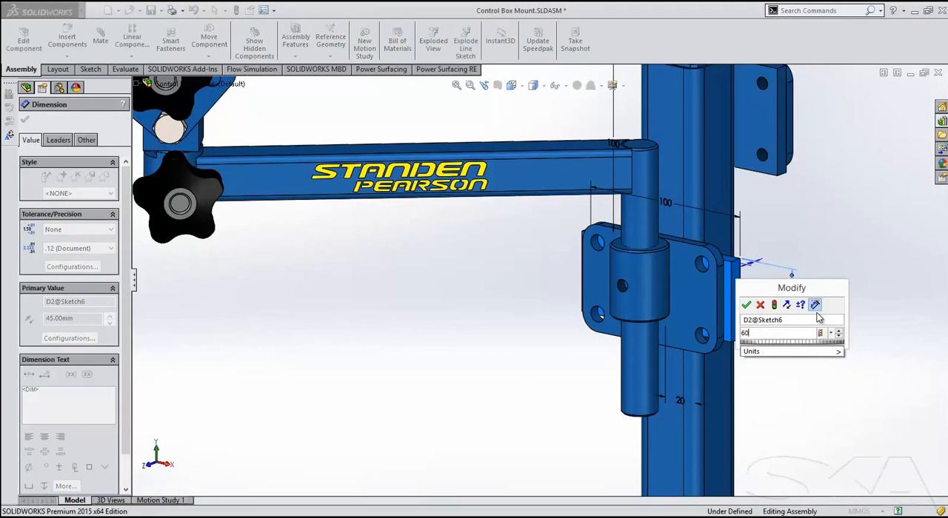
key("Return")
key("ctrl+b")
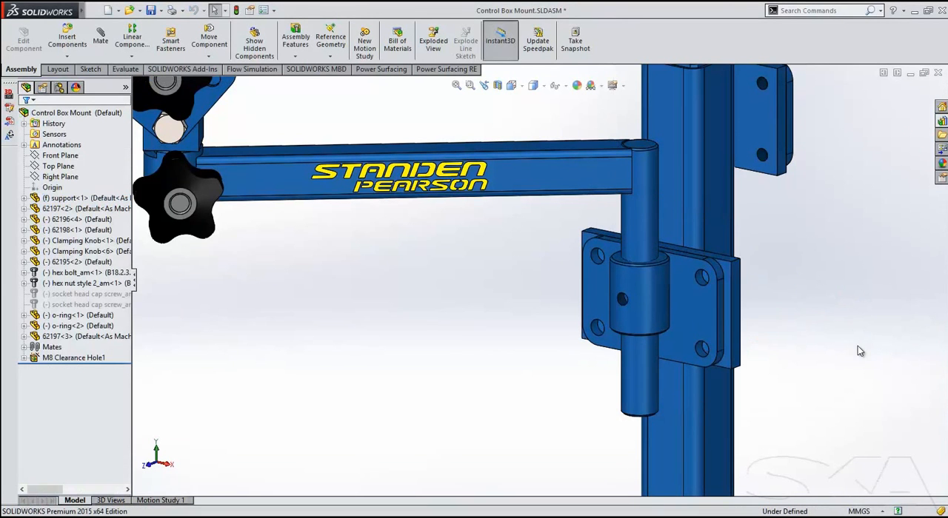
Create a Width mate using the arm tube's two limiting faces as width selections and the bracket sleeve's two end faces as tab selections.
middle_click_drag(837, 365, 860, 253)
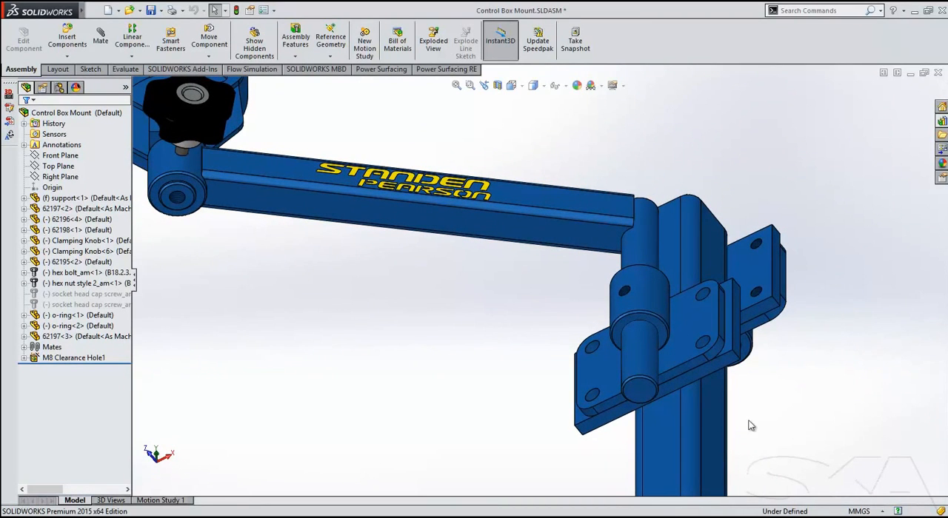
left_click(642, 392)
left_click(642, 334, "ctrl")
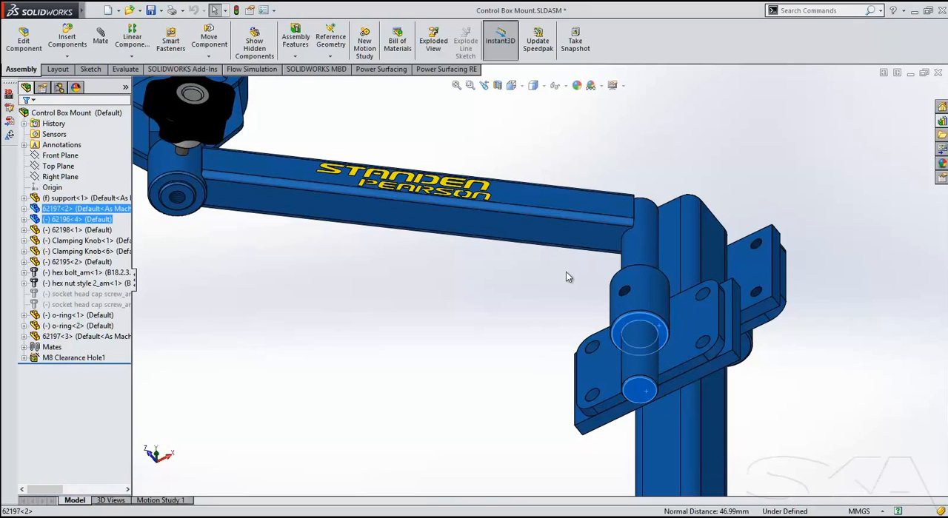
middle_click_drag(544, 239, 552, 473)
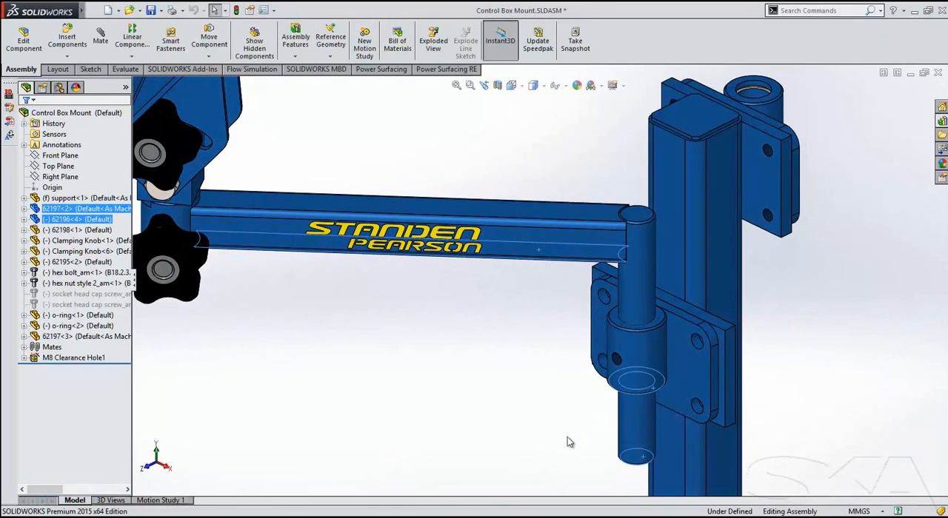
left_click(618, 326)
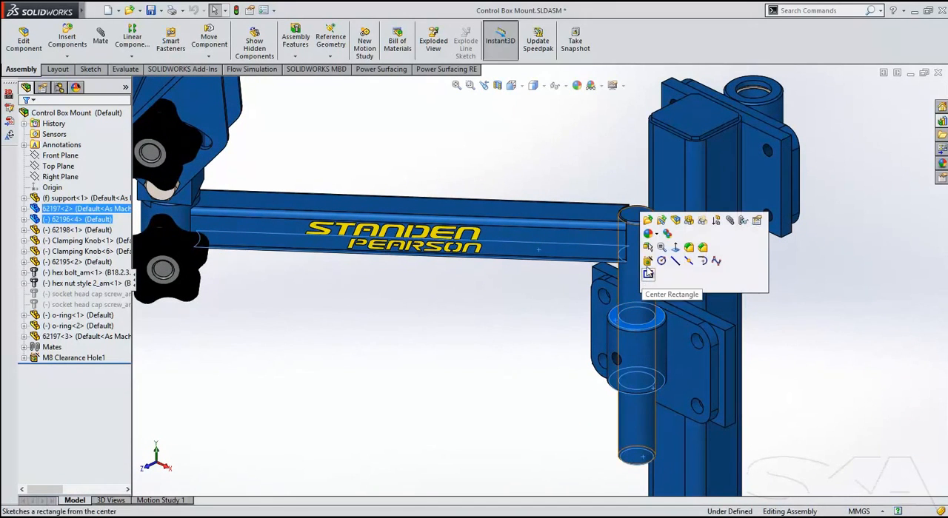
left_click(730, 220)
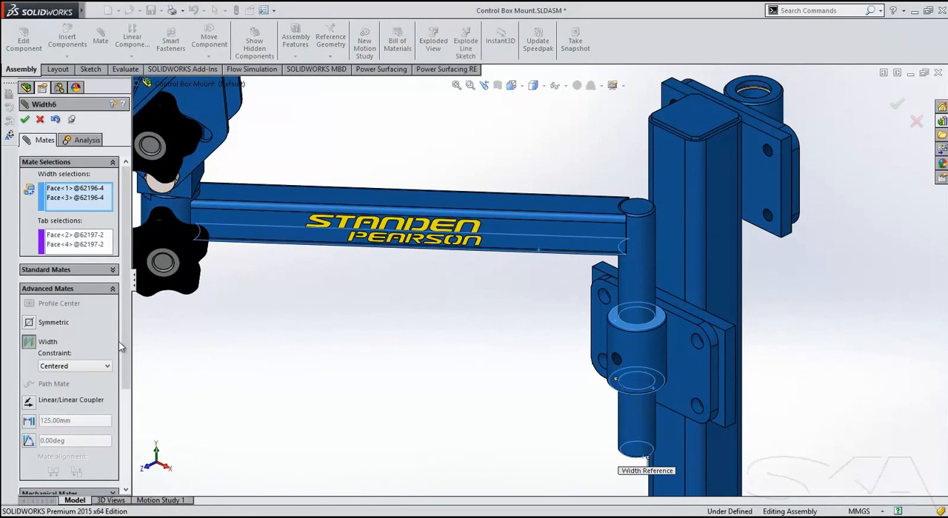
Try the Free and Dimension constraints for the Width mate, and apply the mate with the Free constraint.
left_click(87, 371)
left_click(87, 389)
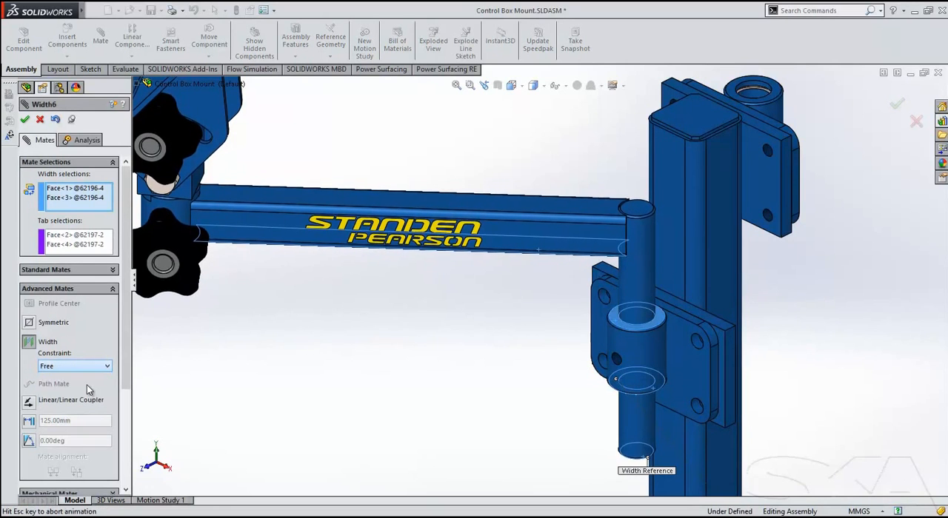
left_click(85, 367)
left_click(83, 394)
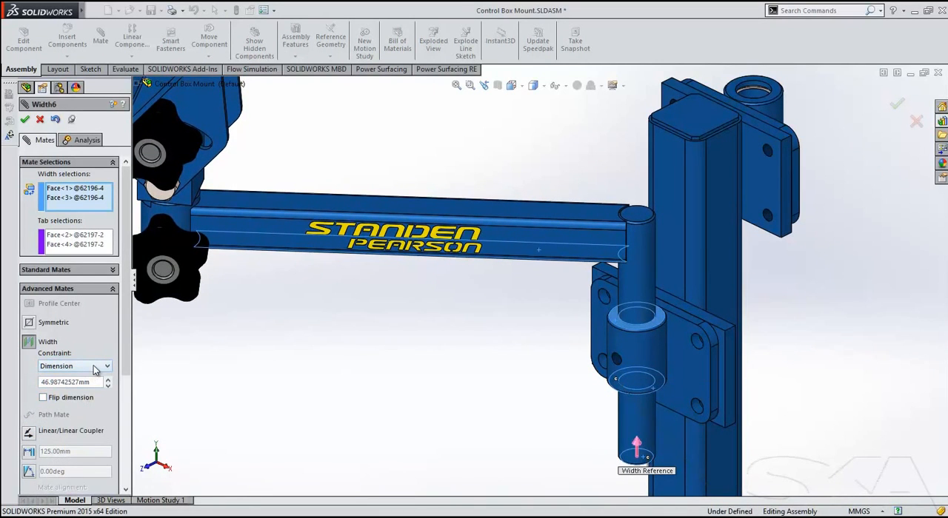
left_click(95, 370)
left_click(74, 385)
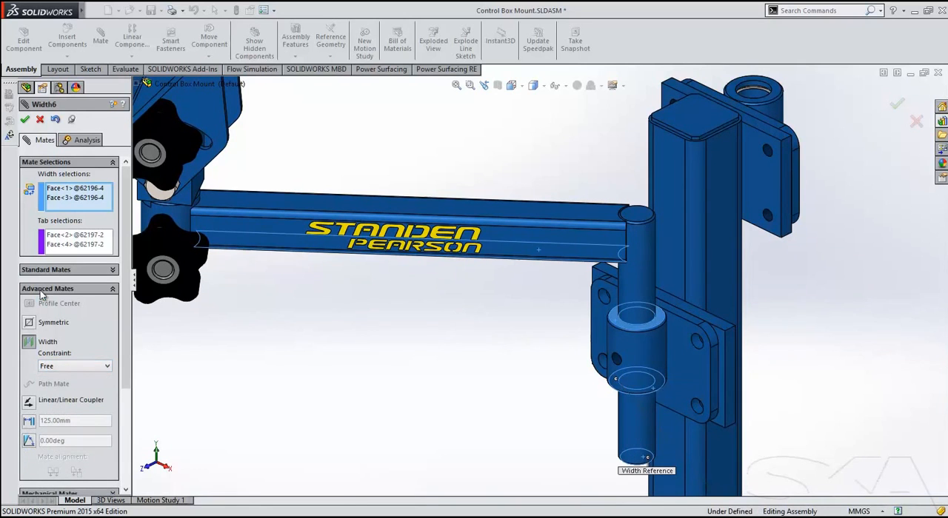
left_click(25, 120)
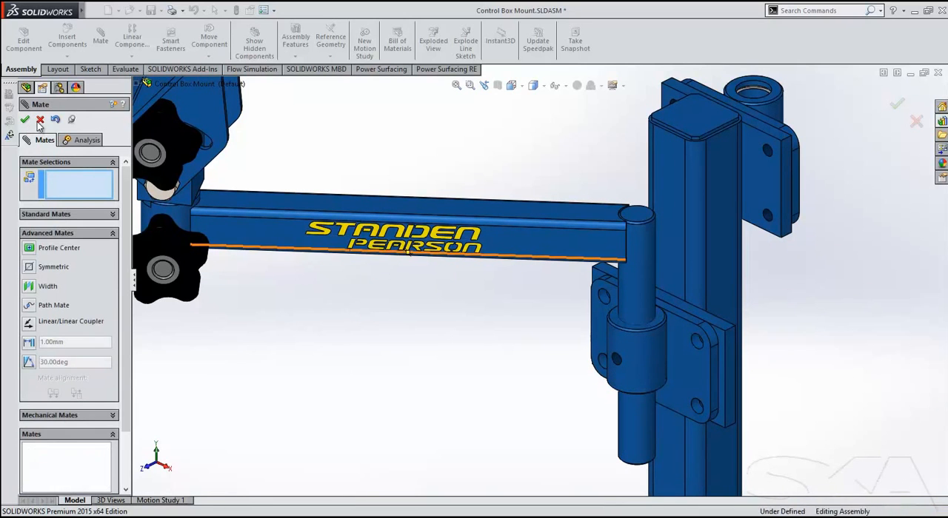
left_click(40, 119)
Move the arm on the bracket sleeve to test the freedom left by the Width mate.
scroll(508, 317, "up", 3)
left_click_drag(529, 248, 590, 255)
key("Escape")
Start a limit Angle mate between the stop faces of parts 62198 and 62196, with 62196's cylindrical outer face as the reference entity.
middle_click_drag(406, 390, 444, 315)
scroll(464, 307, "down", 5)
scroll(451, 296, "down", 5)
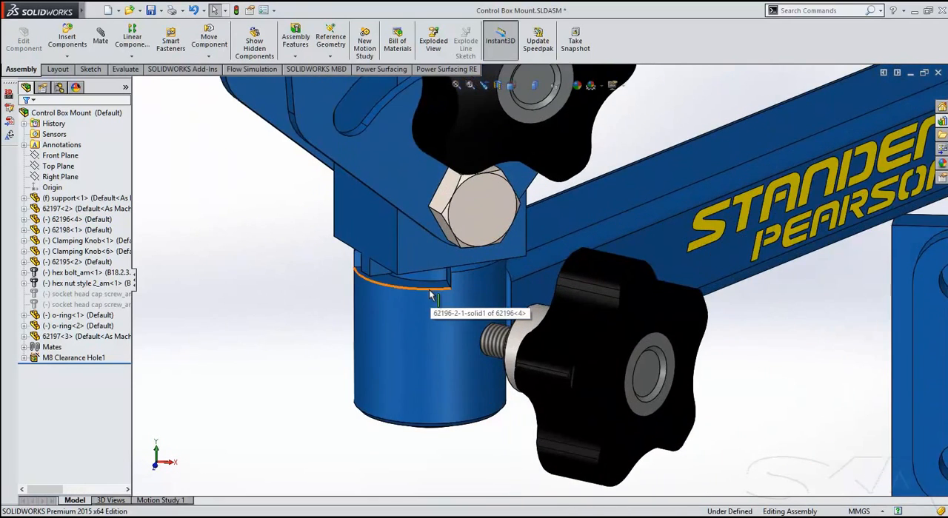
left_click(375, 270)
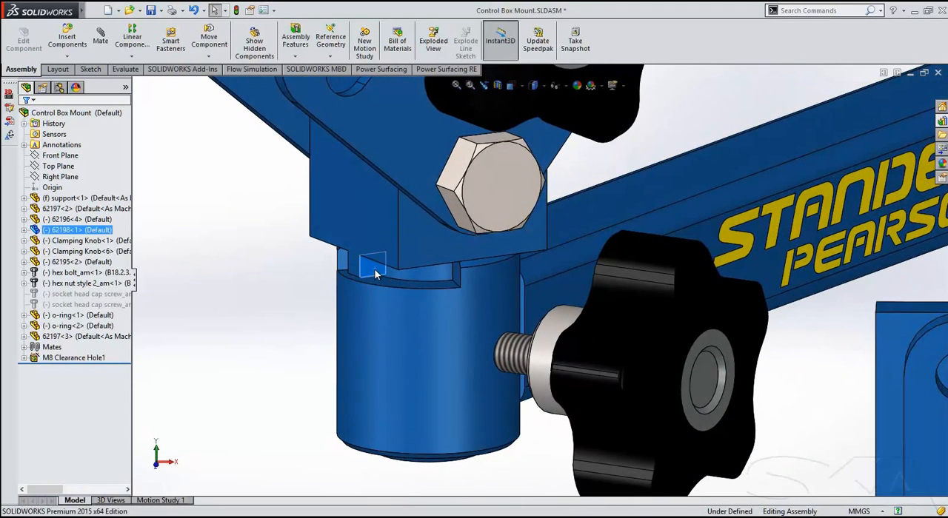
left_click(454, 272, "ctrl")
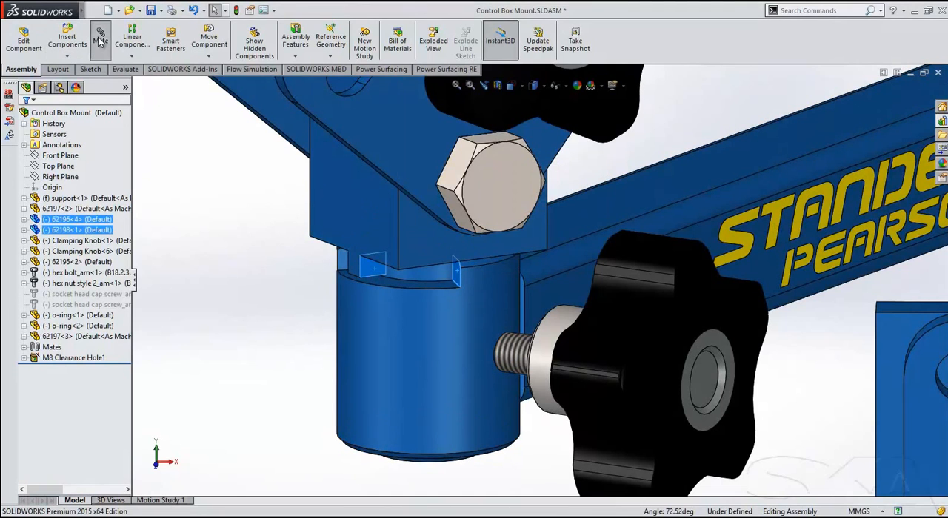
left_click(100, 41)
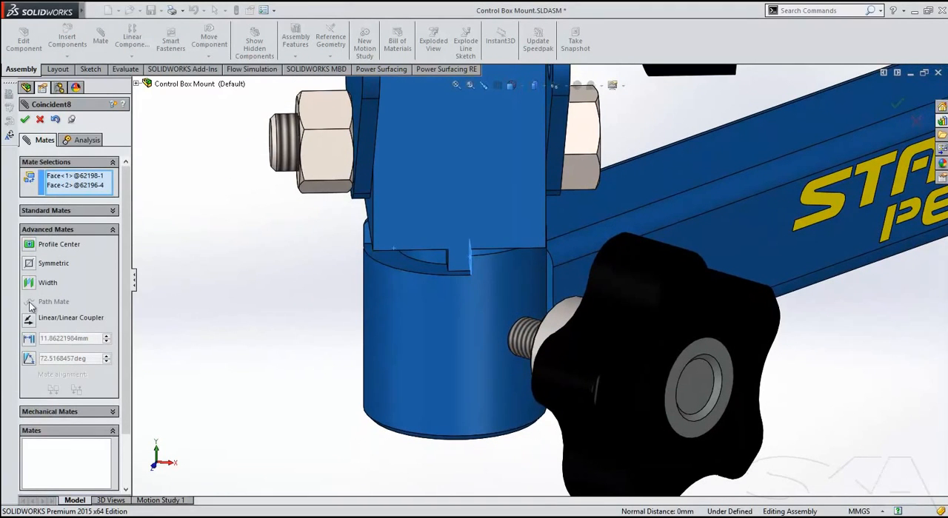
left_click(29, 358)
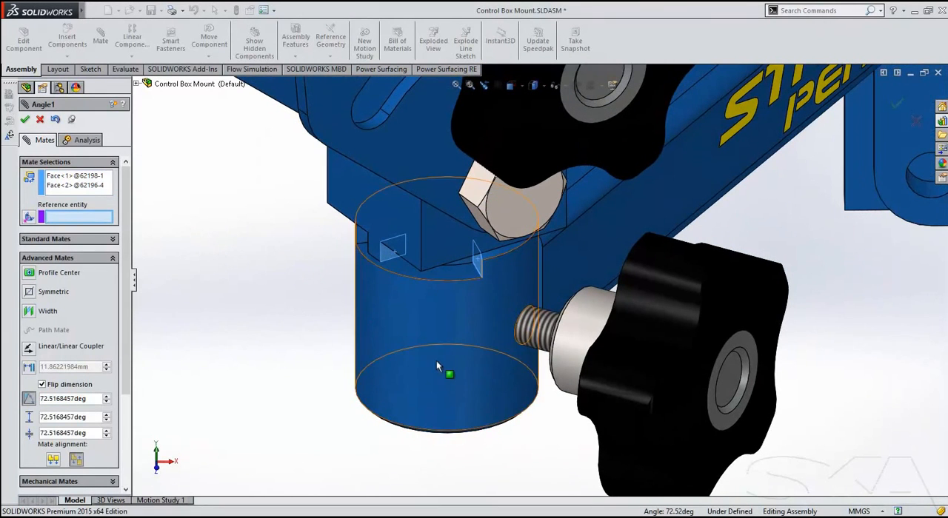
left_click(447, 320)
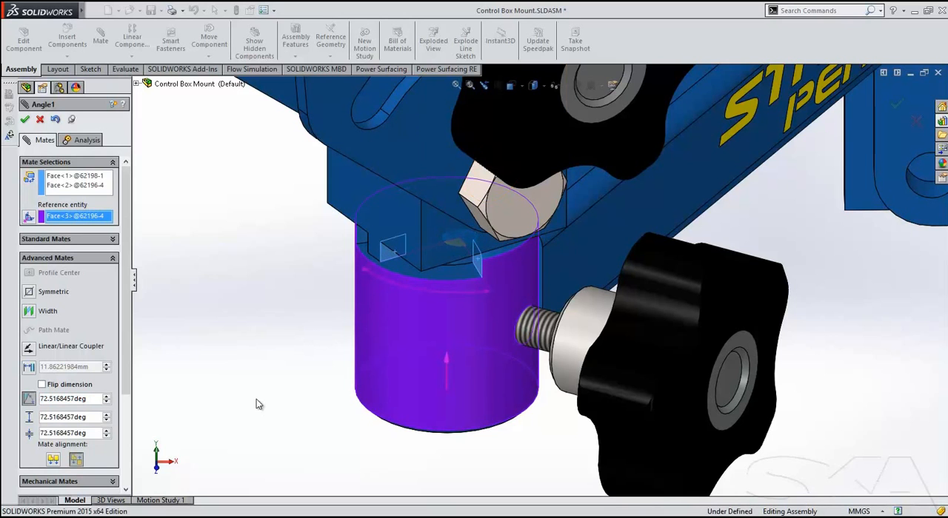
Set the mate angle to 45°, its maximum to 90° and its minimum to 15°, apply the mate and leave the Mate command.
left_click(62, 400)
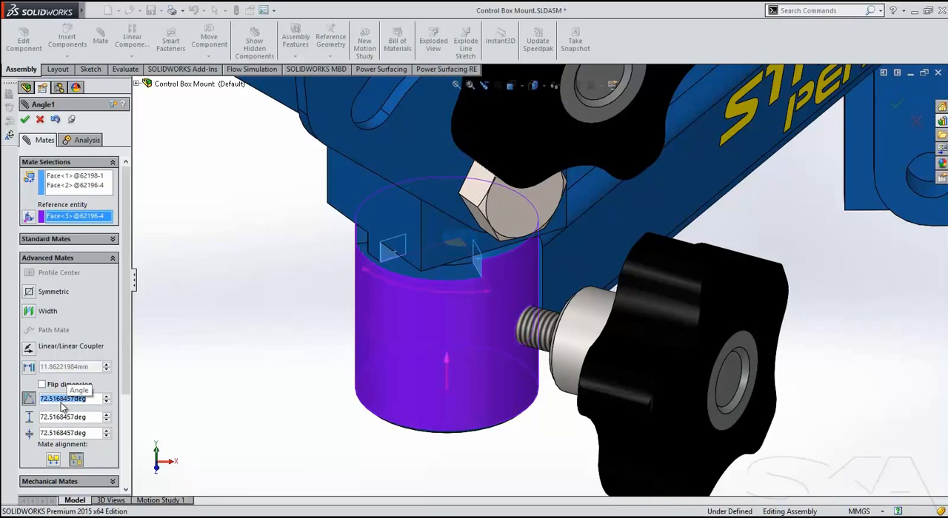
type("45")
key("Tab")
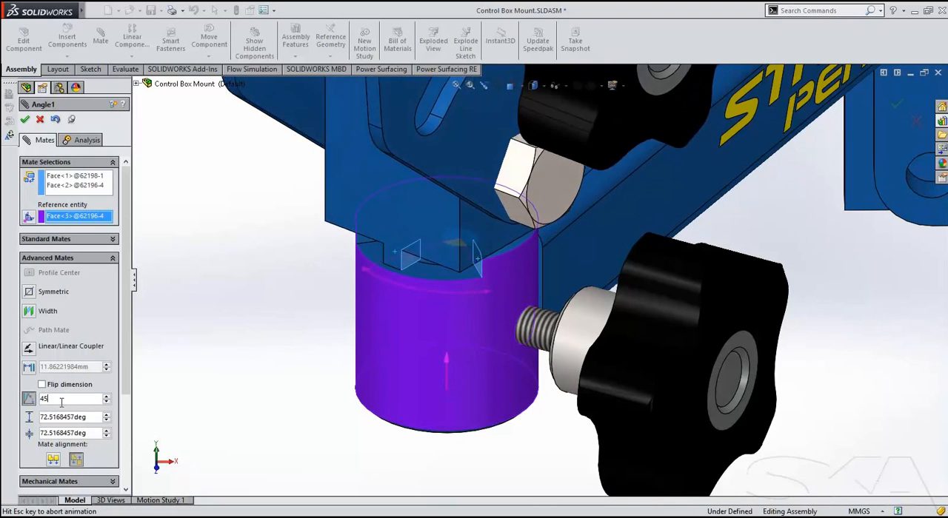
type("90")
key("Tab")
type("15")
key("Tab")
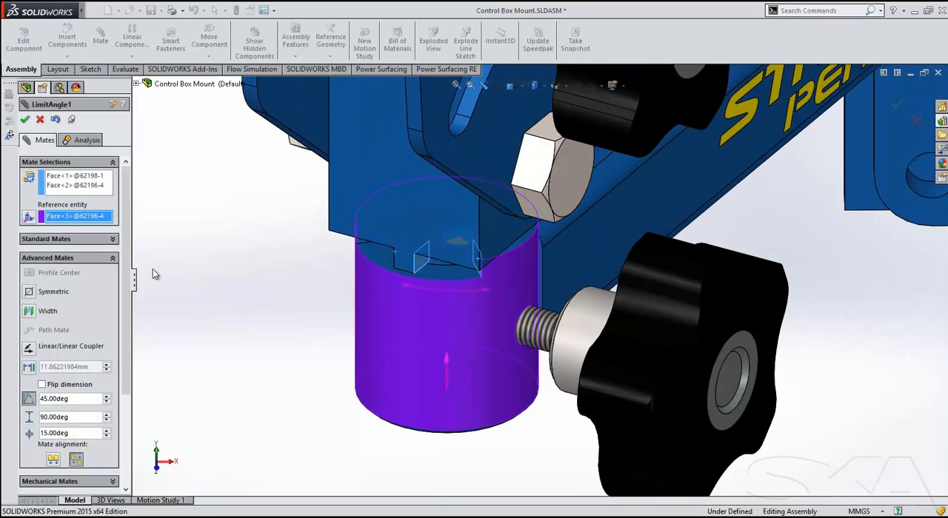
left_click(26, 119)
left_click(40, 121)
Rotate the swivel part 62198 on the arm's end tube to test the limit Angle mate.
scroll(303, 262, "up", 2)
middle_click_drag(438, 312, 382, 343, "ctrl")
left_click_drag(375, 256, 404, 263)
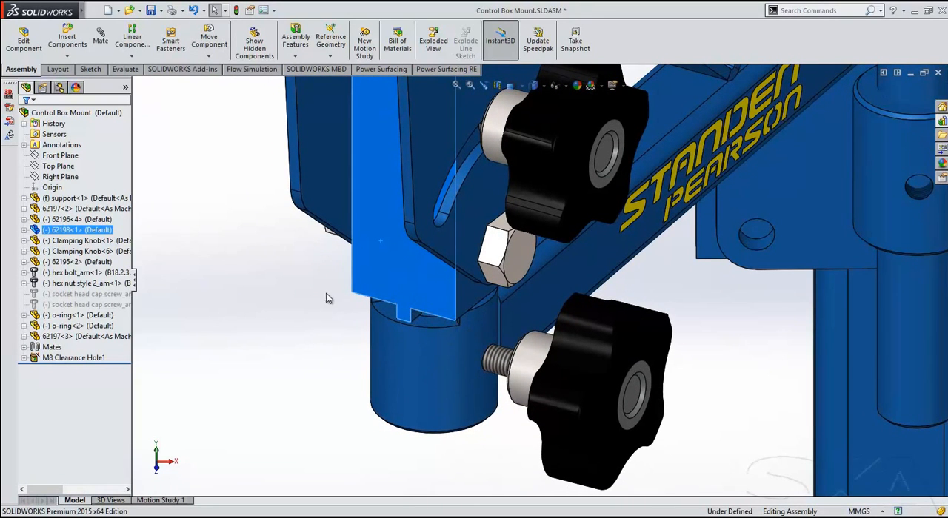
left_click(271, 273)
Temporarily fix the arm 62196 with Move Component's Temporary Fix/Group option, and rotate the swivel part 62198 against it.
left_click(208, 41)
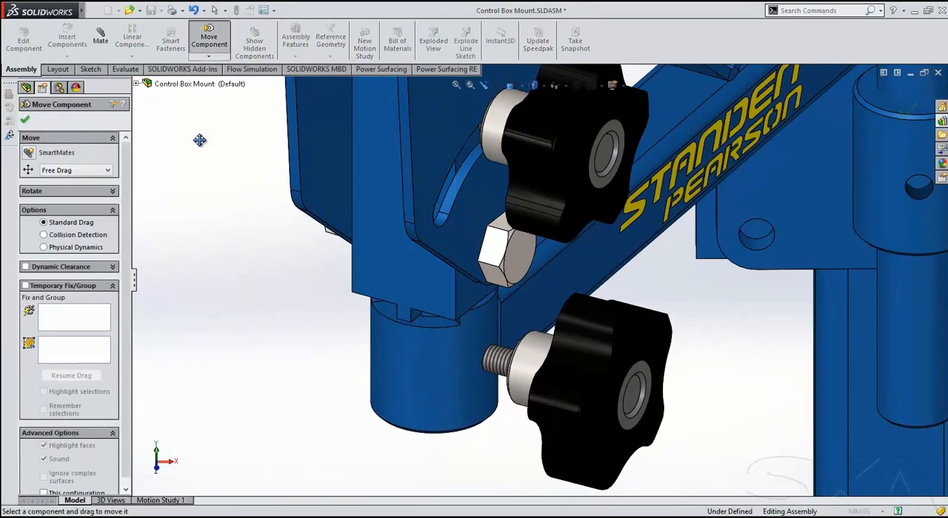
left_click(81, 325)
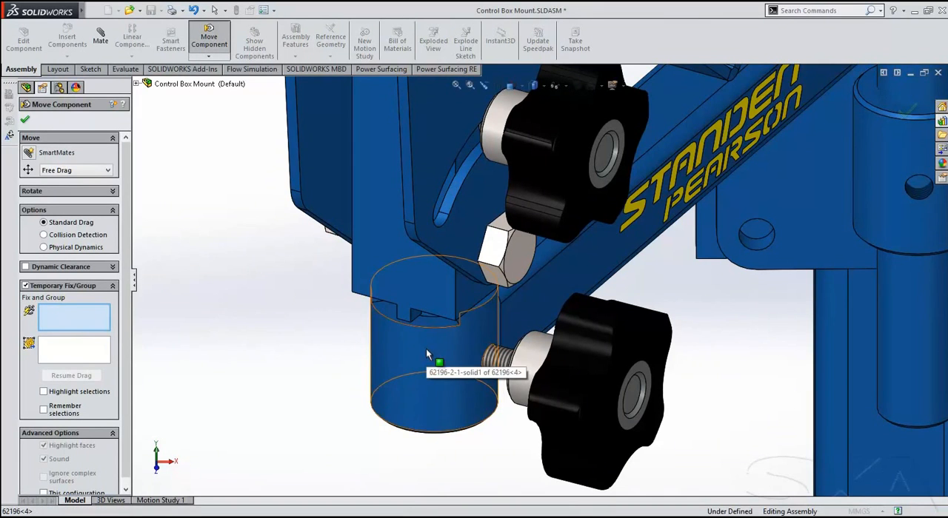
left_click(423, 394)
left_click(71, 376)
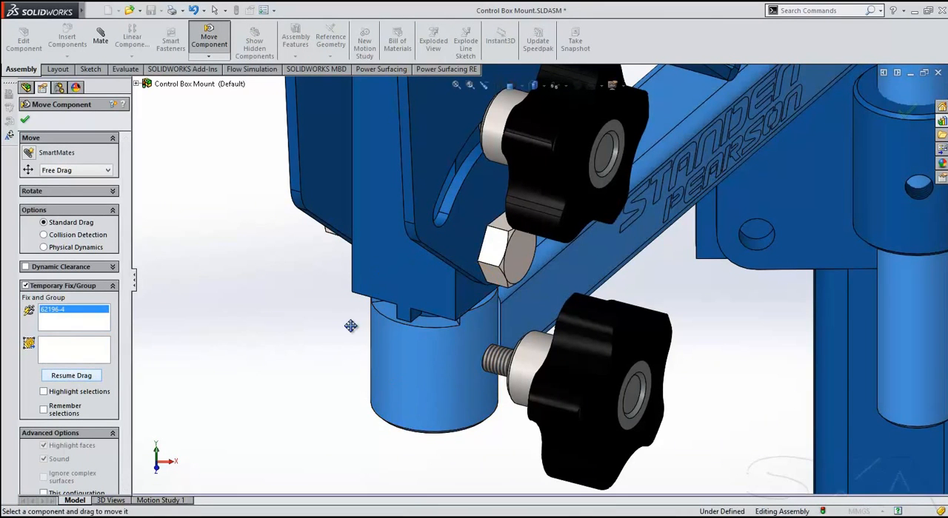
left_click_drag(395, 281, 394, 366)
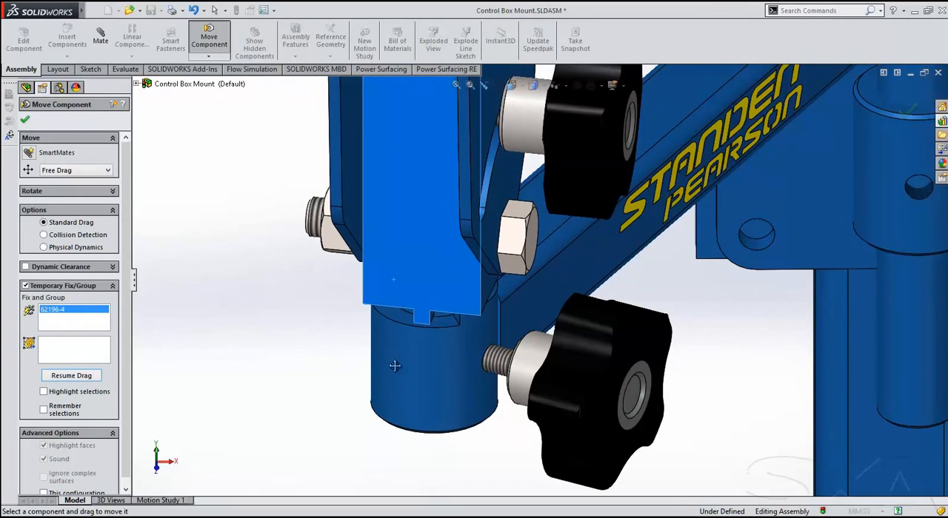
left_click(25, 120)
key("f")
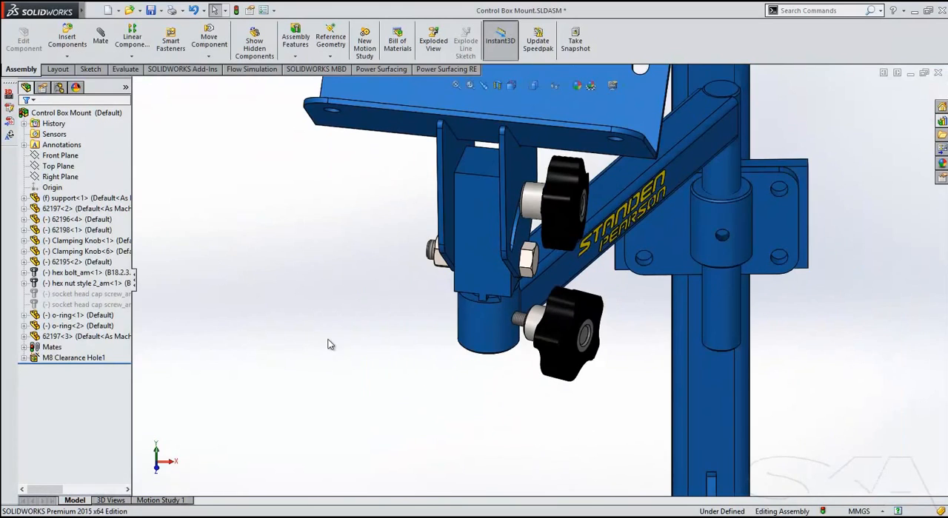
Start inserting the component Clamping Knob.SLDPRT from the Components folder into the assembly.
middle_click_drag(465, 359, 418, 319)
middle_click_drag(466, 341, 389, 322)
left_click(66, 38)
left_click(71, 327)
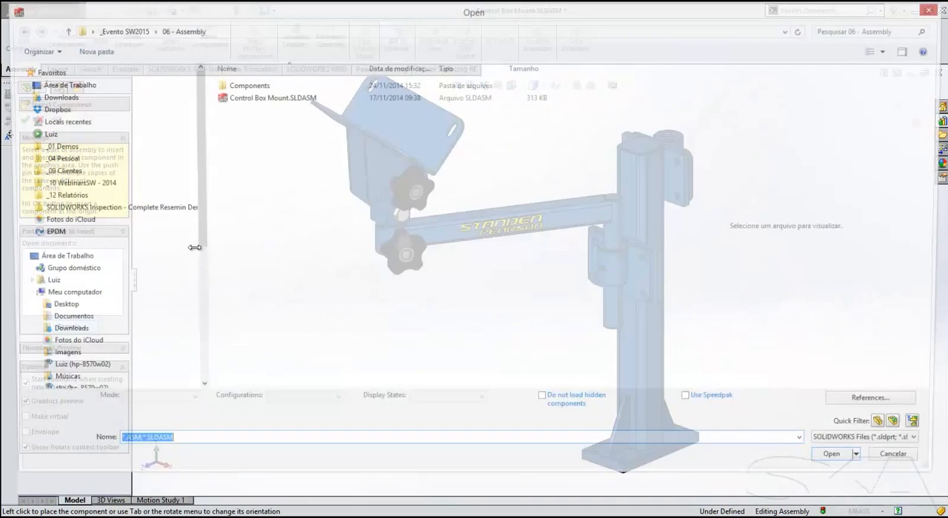
double_click(246, 85)
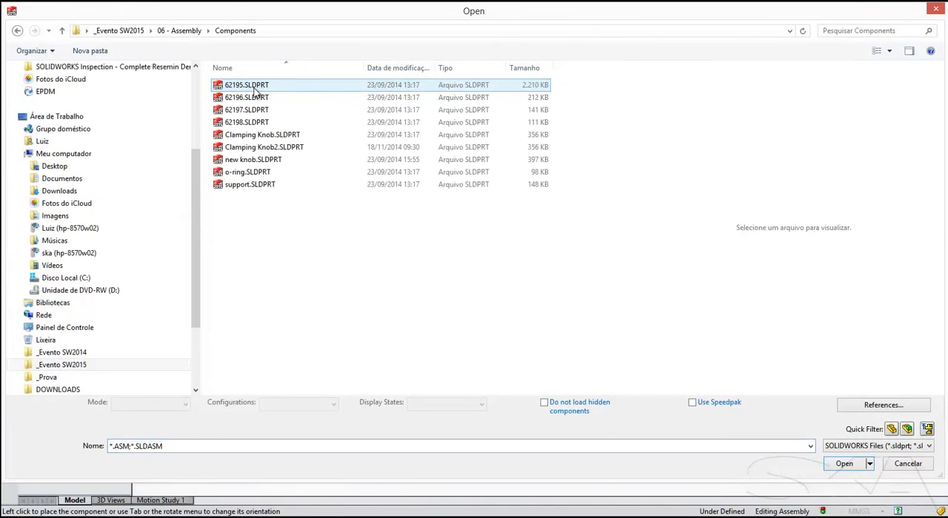
left_click(262, 135)
left_click(844, 460)
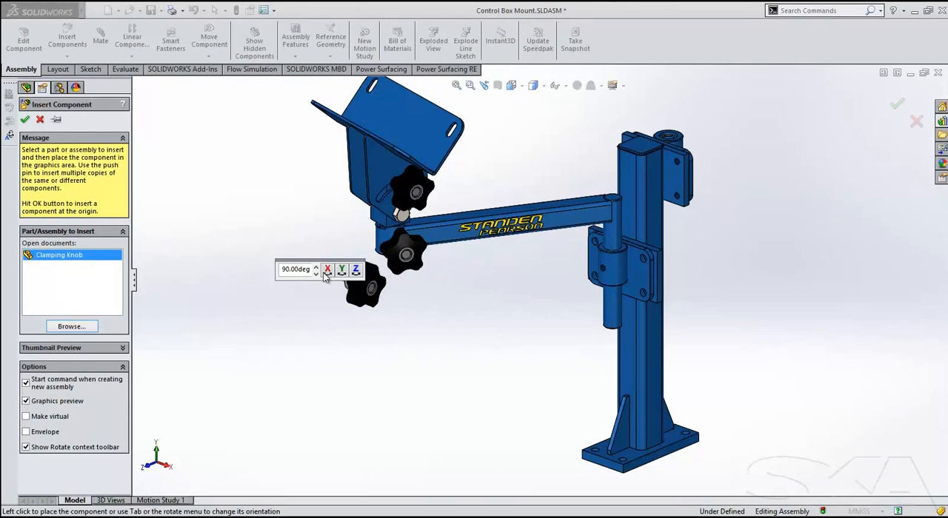
Rotate the knob 90° about the Y axis and place it beside the bracket sleeve on the post.
left_click(342, 271)
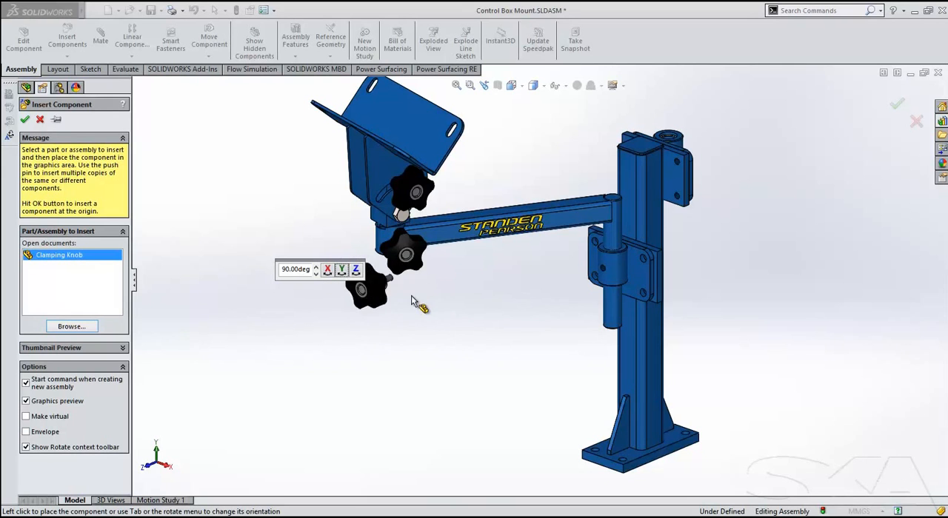
scroll(549, 282, "down", 3)
scroll(551, 291, "down", 2)
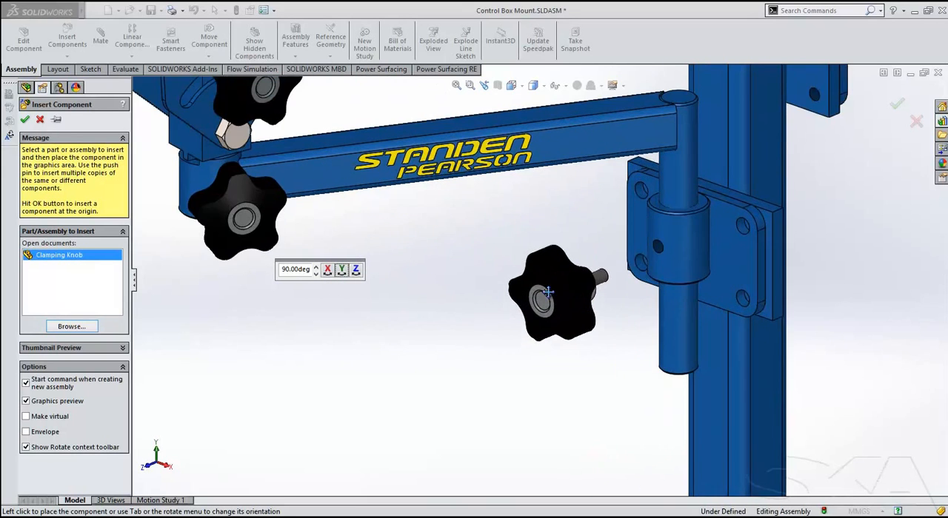
middle_click_drag(570, 287, 474, 300, "ctrl")
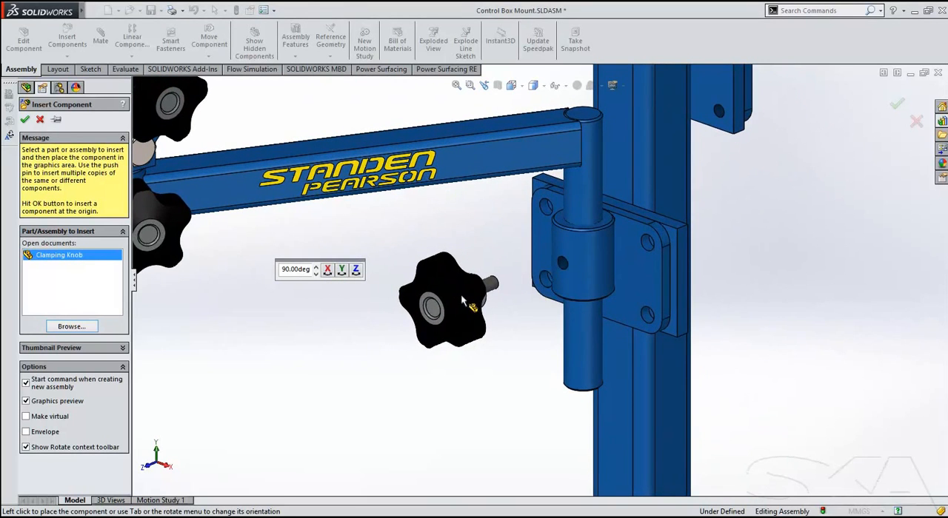
left_click(461, 298)
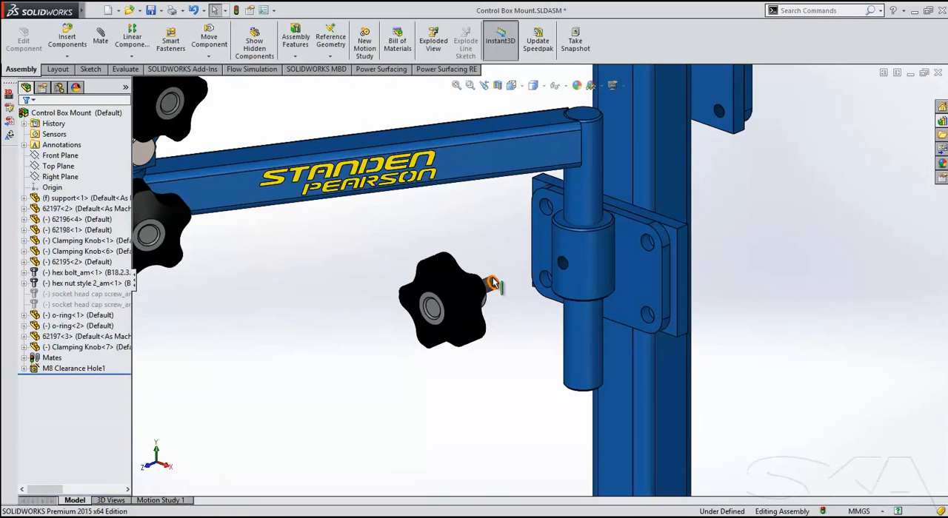
Add a Concentric mate between the new knob's threaded shaft and the small hole in the bracket sleeve.
left_click(490, 285)
left_click(567, 264, "ctrl")
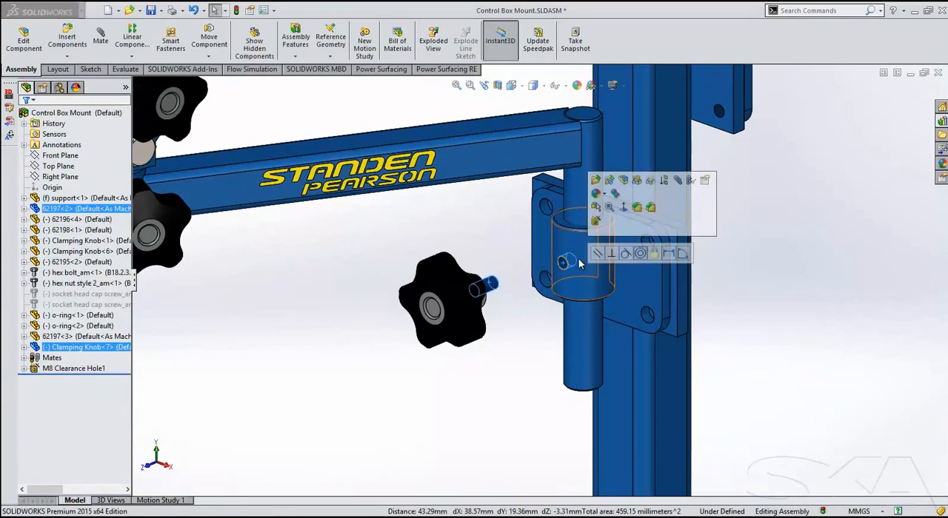
left_click(639, 253)
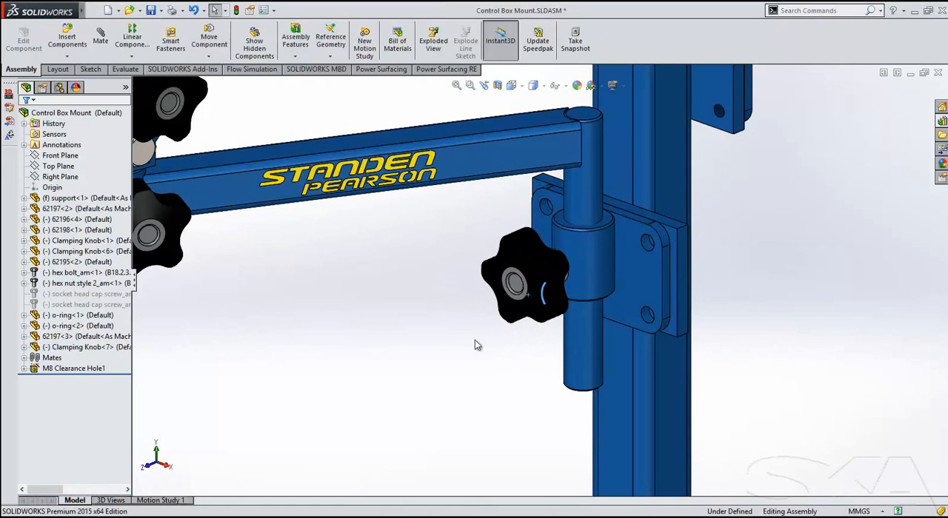
Widen the feature tree to show the full component names, and examine the clamping knob instances.
middle_click_drag(383, 343, 466, 349, "ctrl")
left_click_drag(132, 304, 171, 305)
left_click(117, 337)
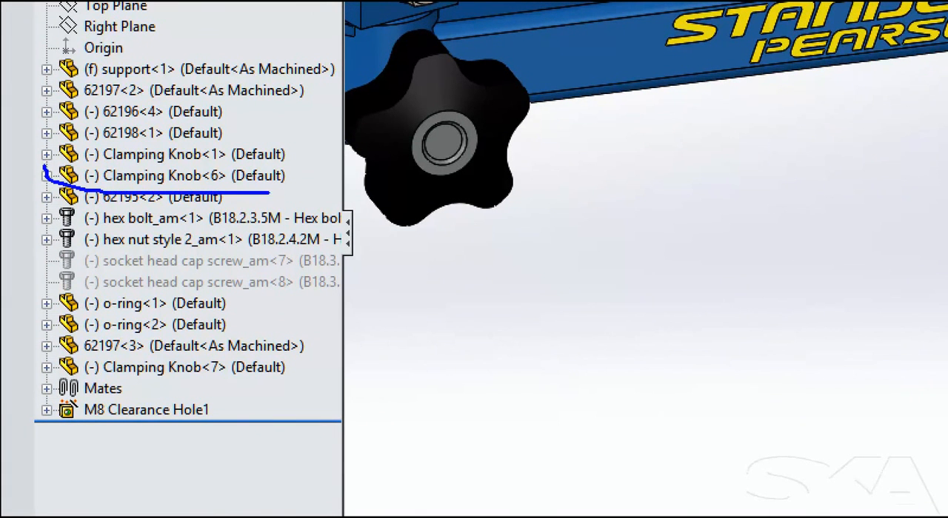
mouse_move(31, 379)
left_mouse_down()
mouse_move(144, 388)
mouse_move(298, 372)
left_mouse_up()
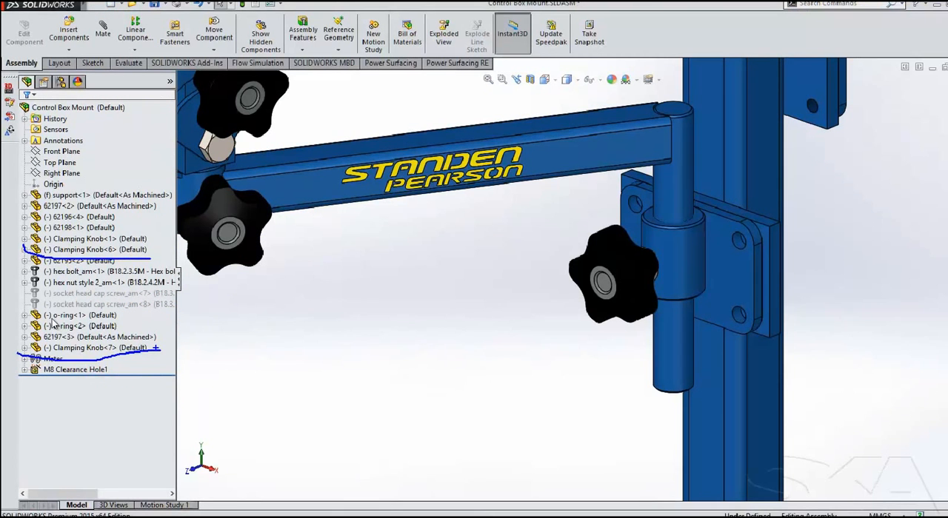
Make the Clamping Knob<7> instance independent, saving it as Clamping Knob-2.SLDPRT in the Components folder.
left_click(167, 366)
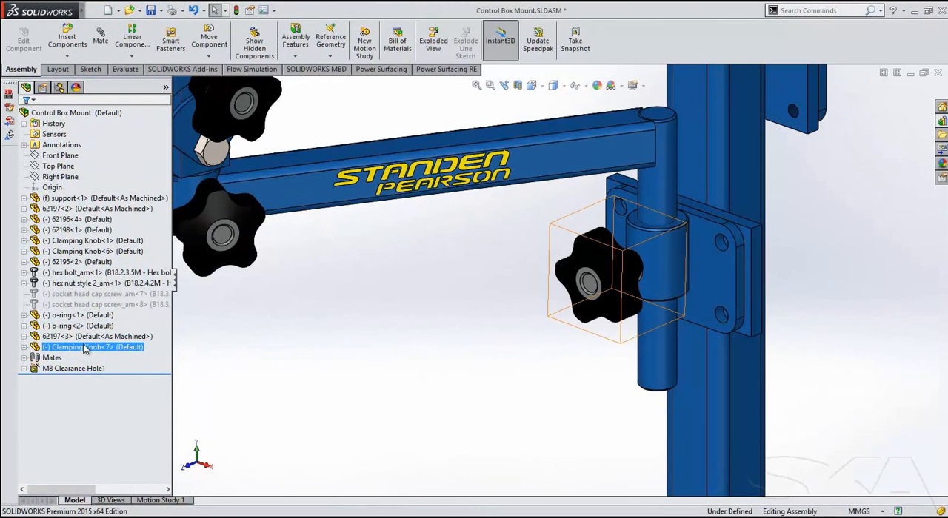
right_click(86, 350)
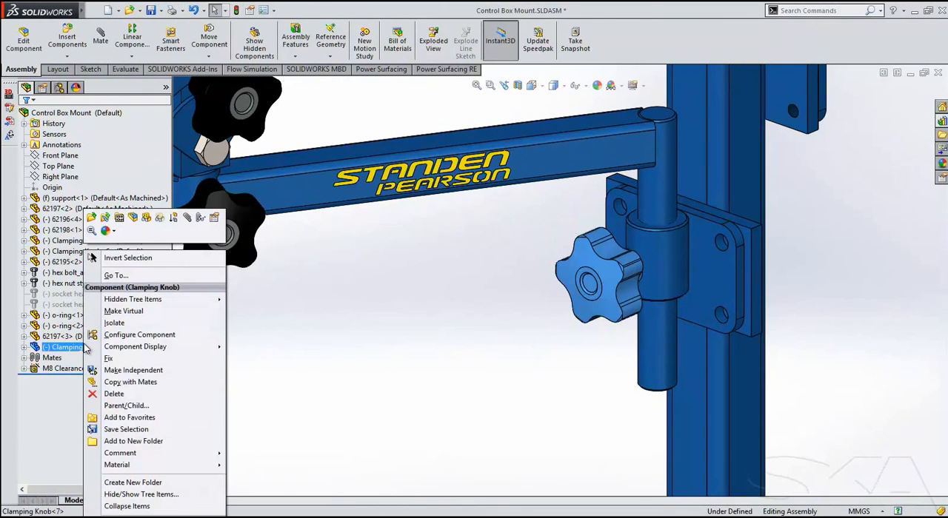
left_click(126, 374)
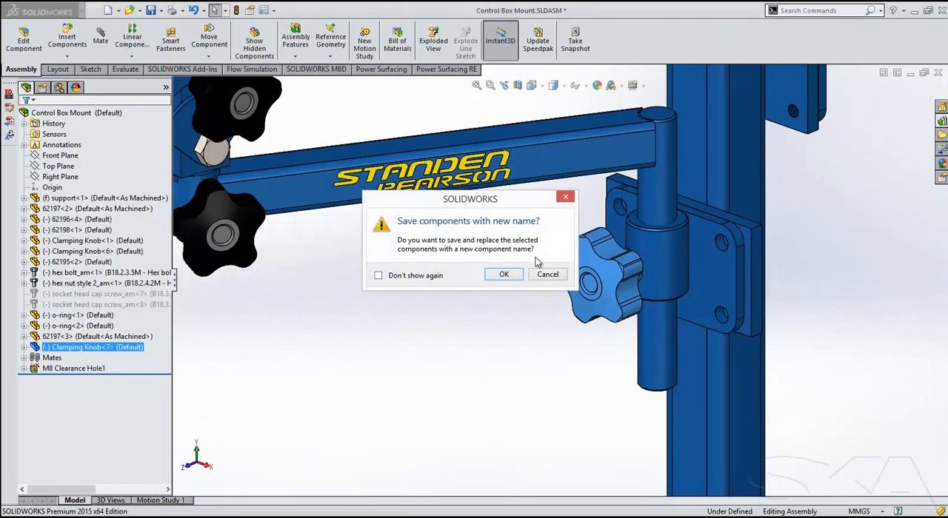
left_click_drag(513, 203, 485, 218)
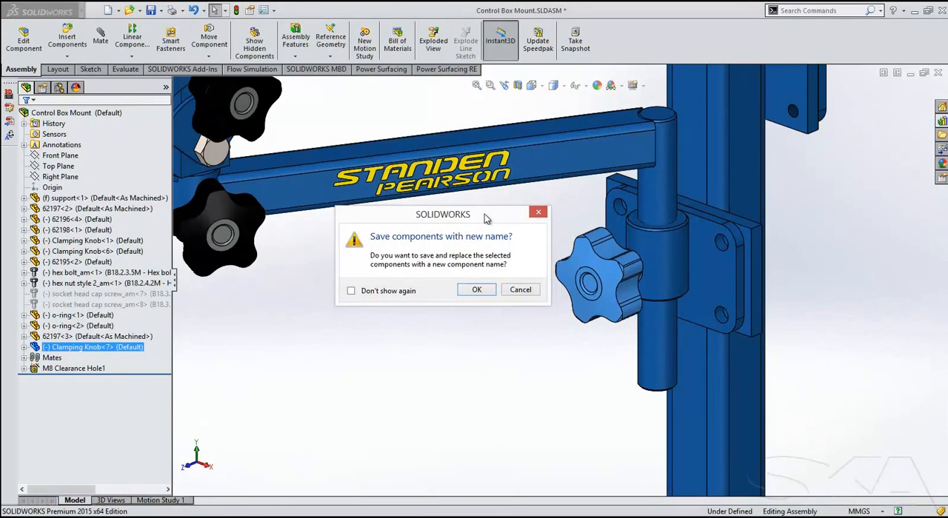
left_click(477, 290)
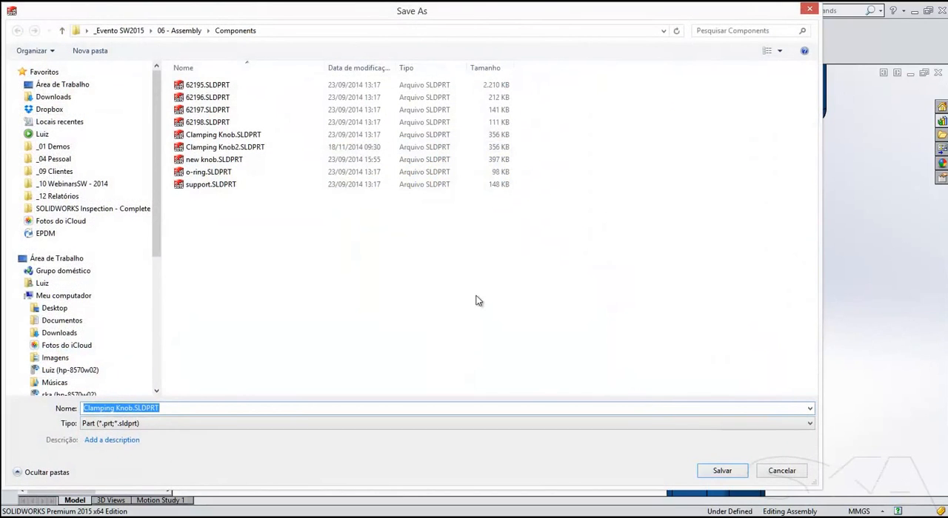
left_click(132, 408)
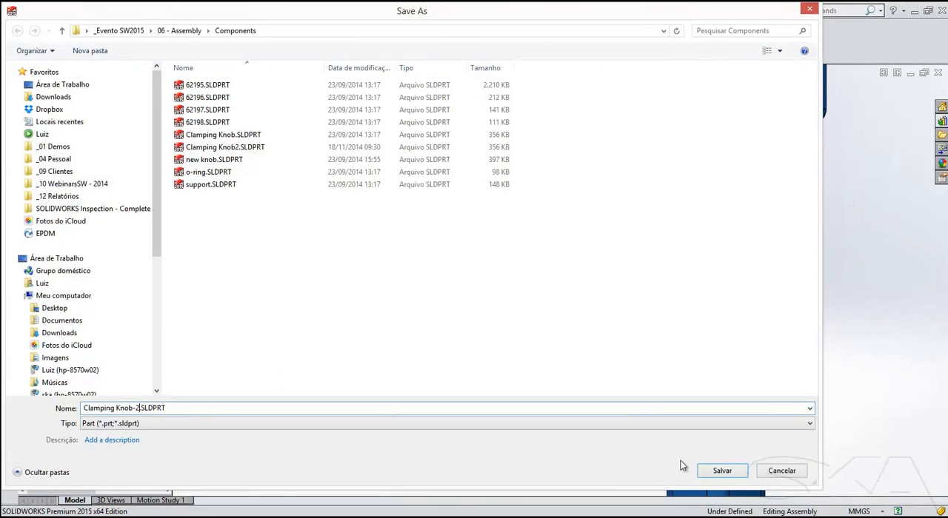
left_click(722, 471)
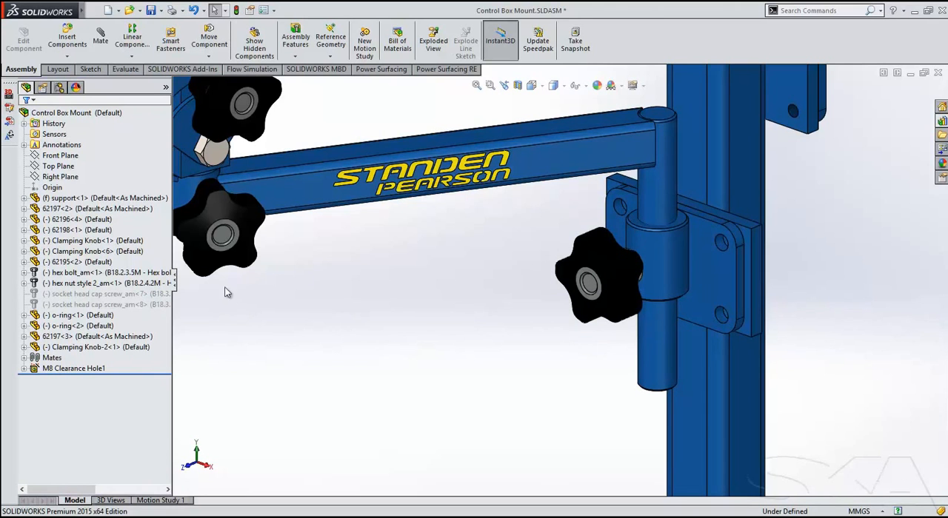
Open the bracket part 62197 in its own window, suppress its last feature, and return to the Control Box Mount assembly.
left_click(657, 284)
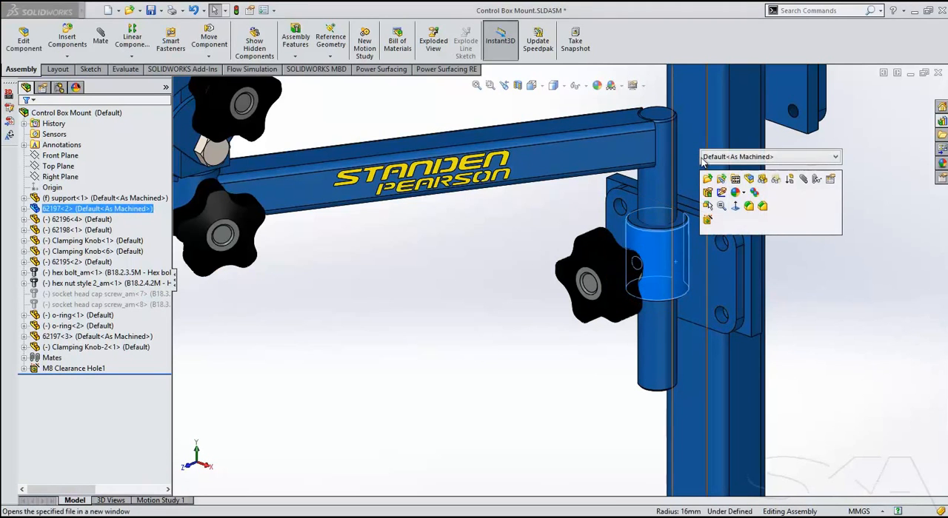
left_click(708, 180)
left_click(44, 317)
left_click(86, 290)
key("ctrl+Tab")
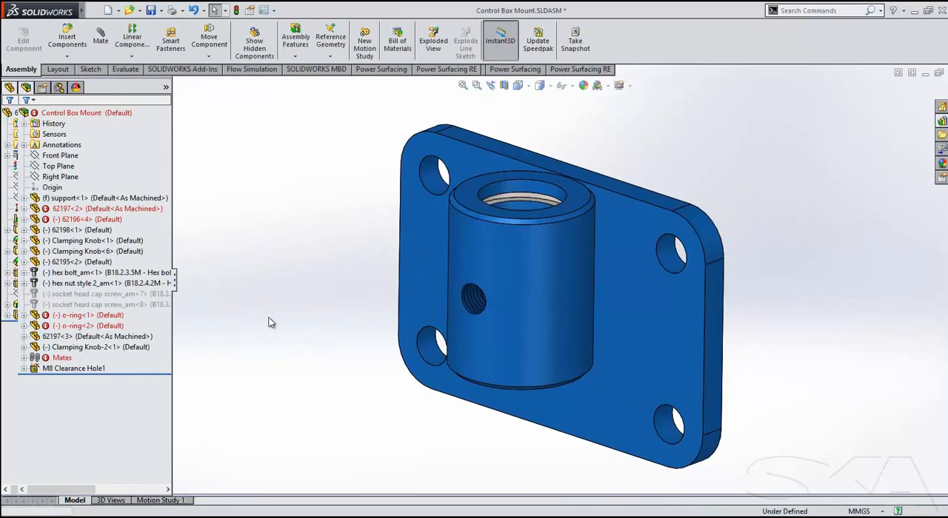
List the Control Box Mount assembly's mates and examine the errors on the failed concentric mates.
scroll(328, 321, "up", 2)
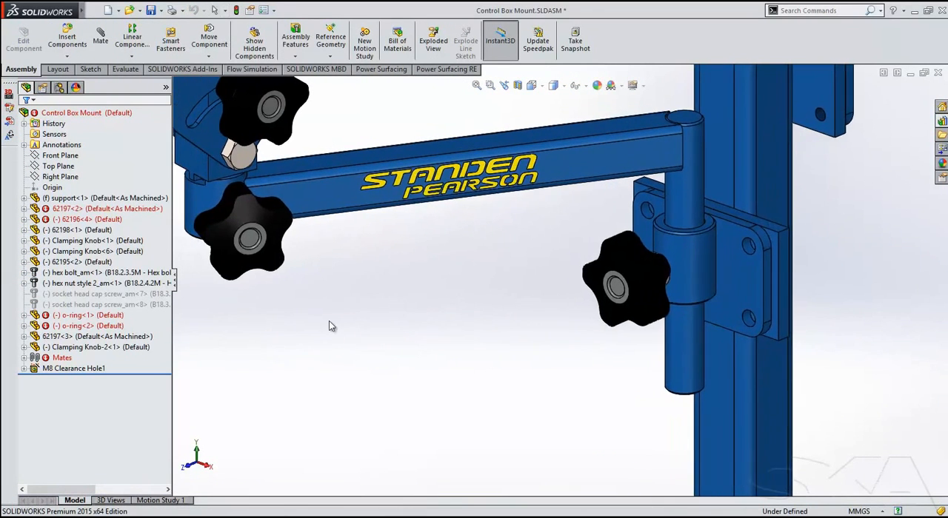
left_click(60, 337)
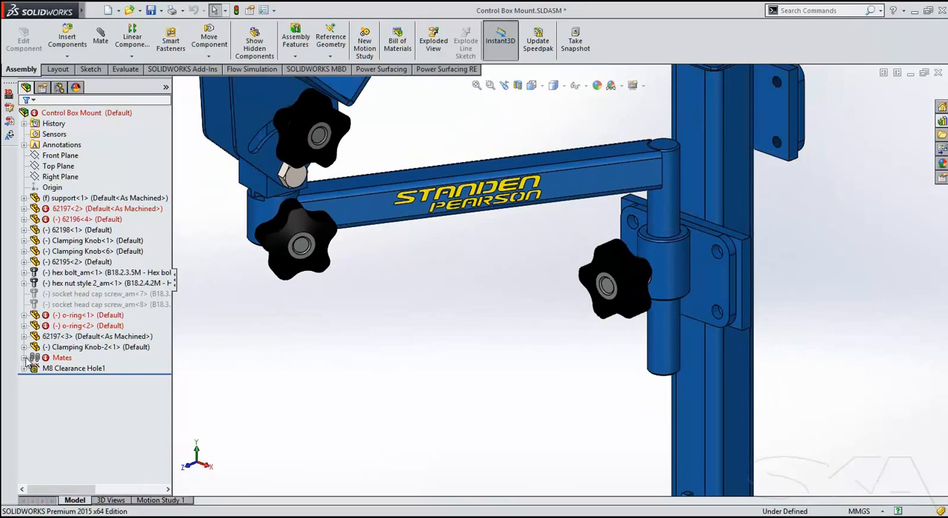
left_click(25, 357)
left_click(80, 242)
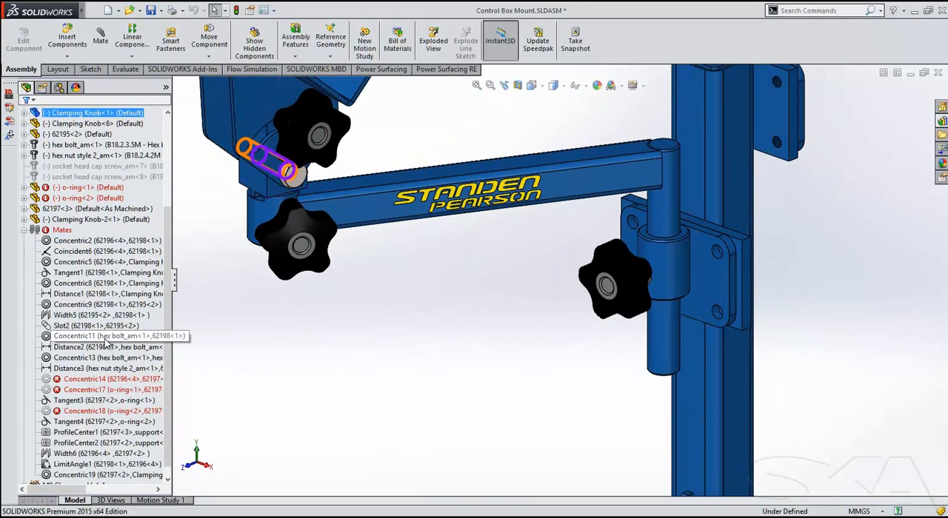
mouse_move(109, 384)
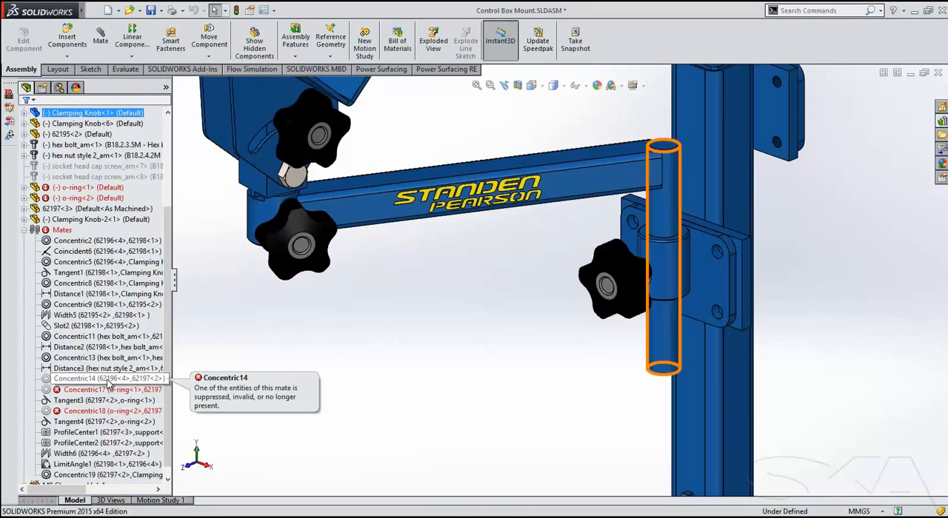
Repair the Concentric14 mate by replacing its missing face with the bore of 62197<2>, and replace all other missing mate references.
left_click(109, 381)
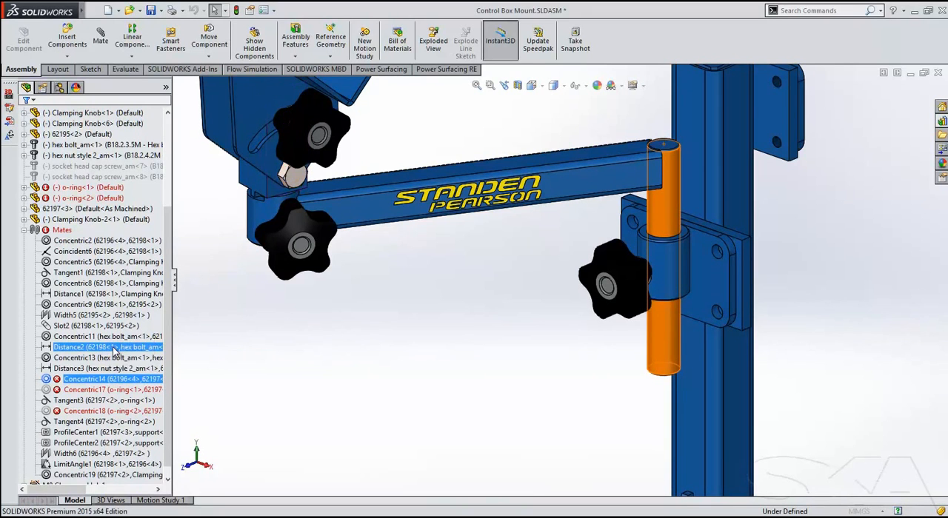
left_click(113, 351)
right_click(106, 187)
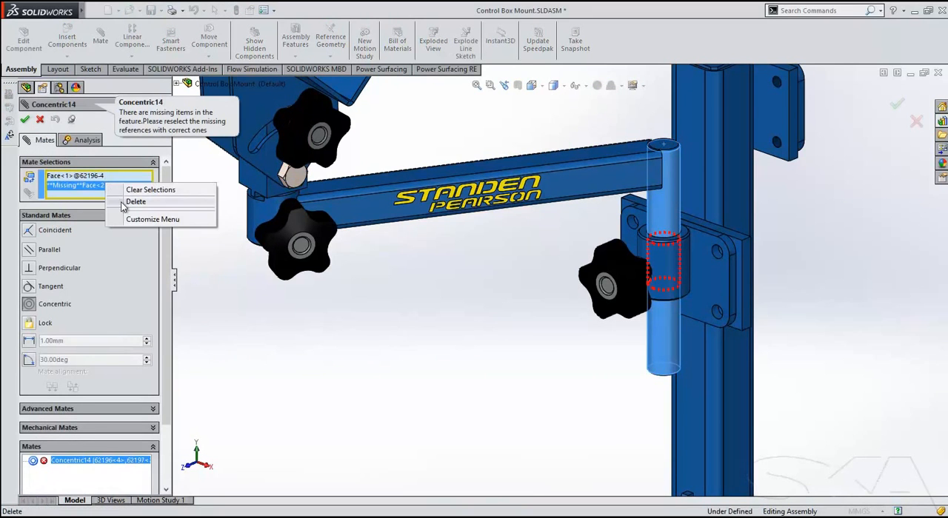
left_click(130, 201)
left_click(676, 254)
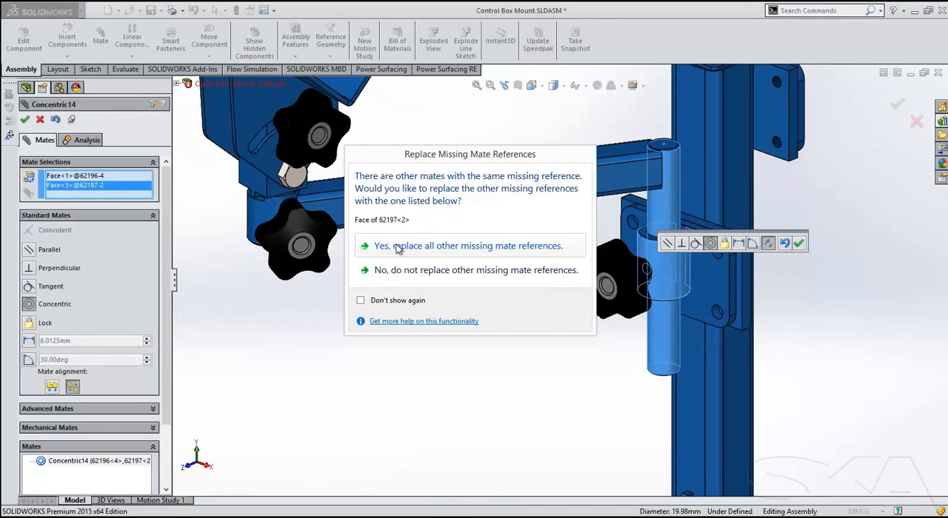
left_click(397, 247)
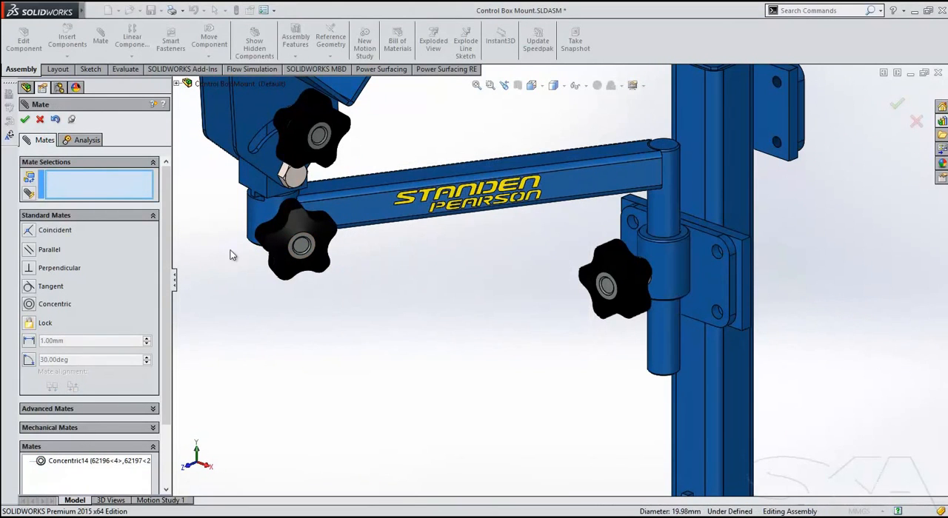
left_click(25, 120)
Collapse the mates list and delete the angled mounting plate 62195<2> from the assembly.
left_click_drag(169, 250, 153, 274)
left_click(312, 400)
scroll(385, 393, "up", 3)
middle_click_drag(396, 390, 390, 398, "ctrl")
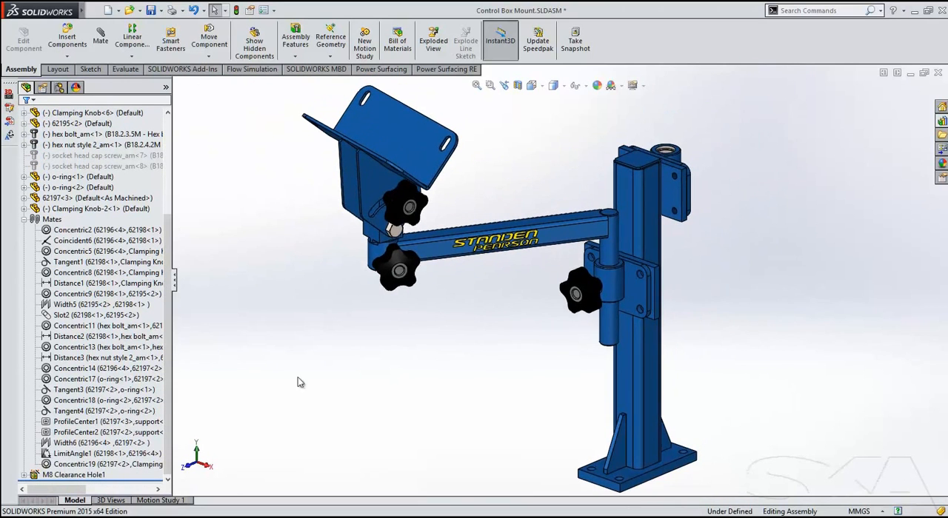
left_click(24, 220)
scroll(266, 334, "up", 1)
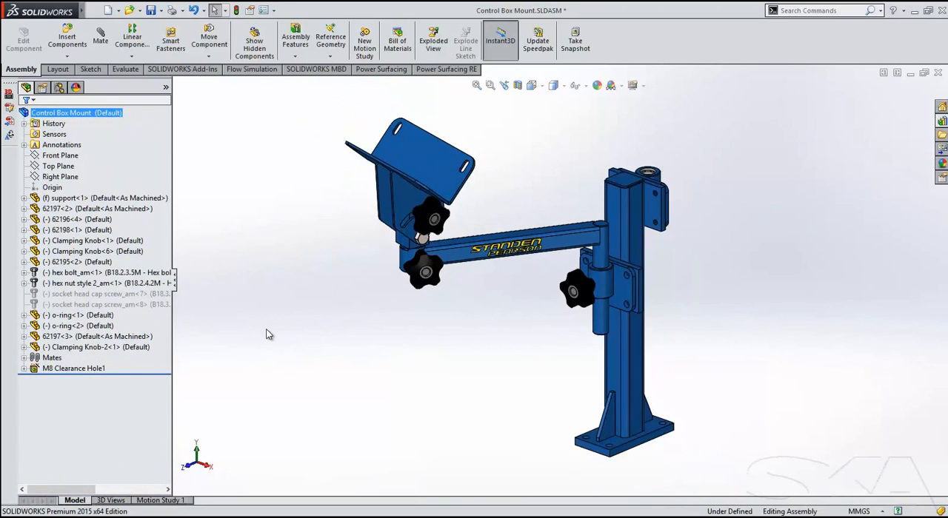
left_click(400, 191)
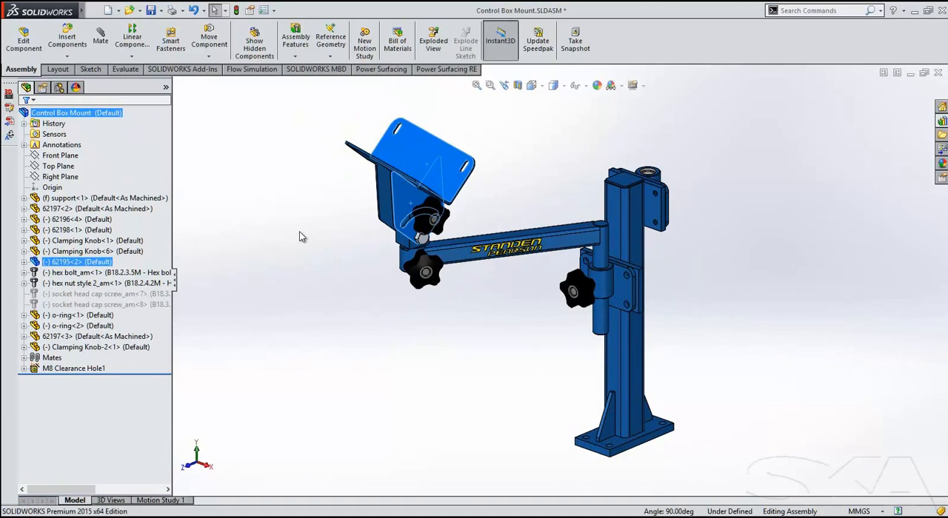
key("Delete")
Start Copy with Mates for the arm 62196, block 62198, its two clamping knobs, hex bolt and nut, and advance to the mate references.
left_click_drag(563, 133, 390, 327)
left_click(428, 97)
left_click_drag(495, 130, 349, 324)
left_click(66, 56)
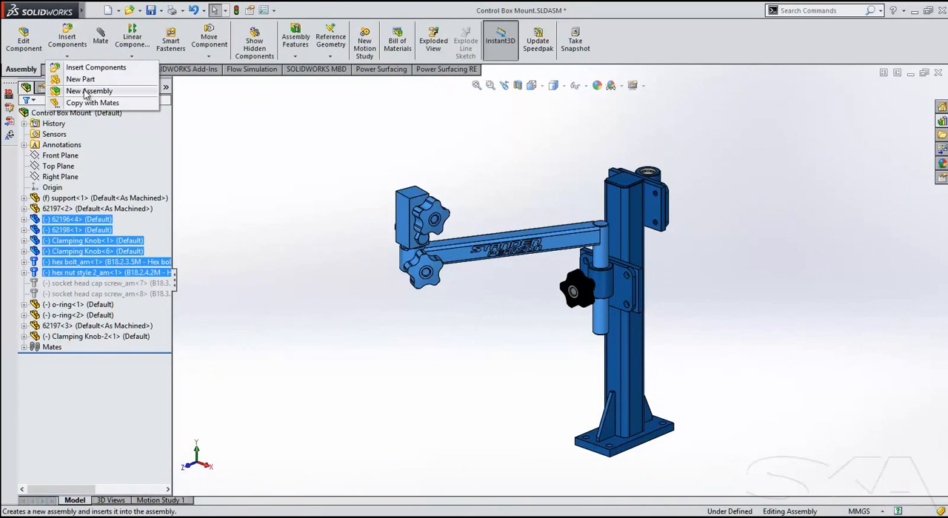
left_click(83, 103)
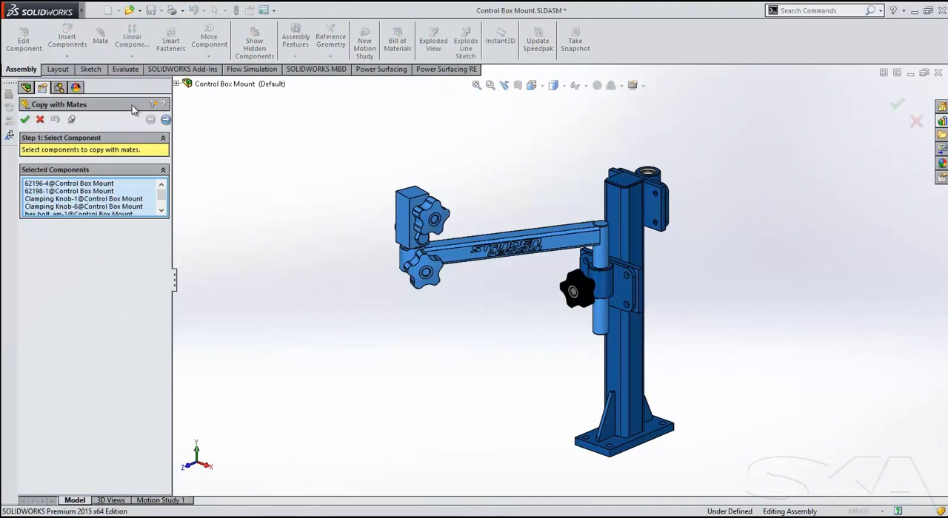
left_click(165, 120)
Place one copied arm on bracket 62197<3>, using its sleeve bore for Concentric14 and the sleeve's two end faces for Width6.
middle_click_drag(622, 181, 606, 185)
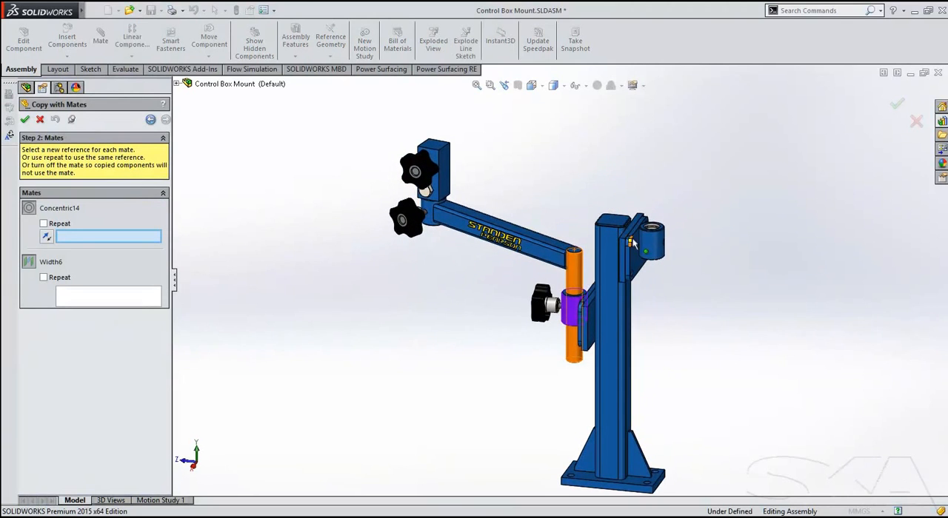
left_click(650, 237)
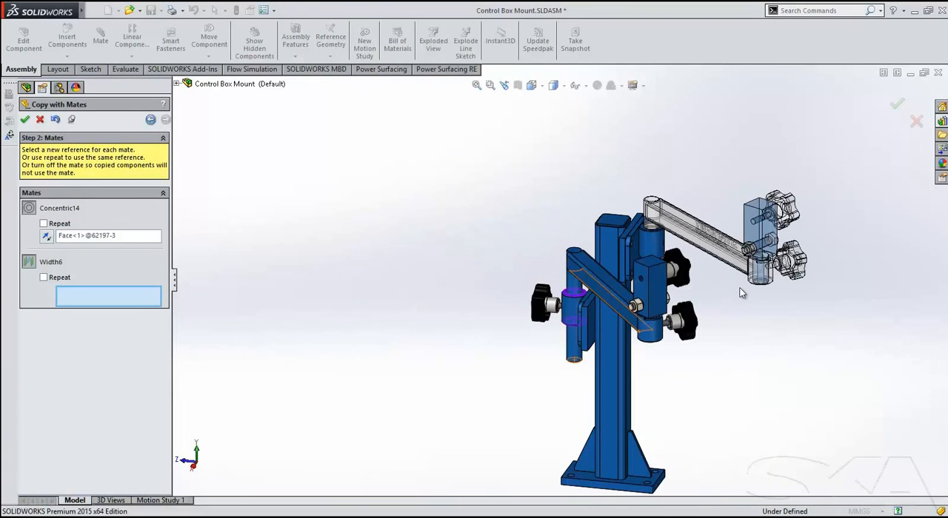
middle_click_drag(705, 285, 686, 160)
scroll(714, 363, "down", 6)
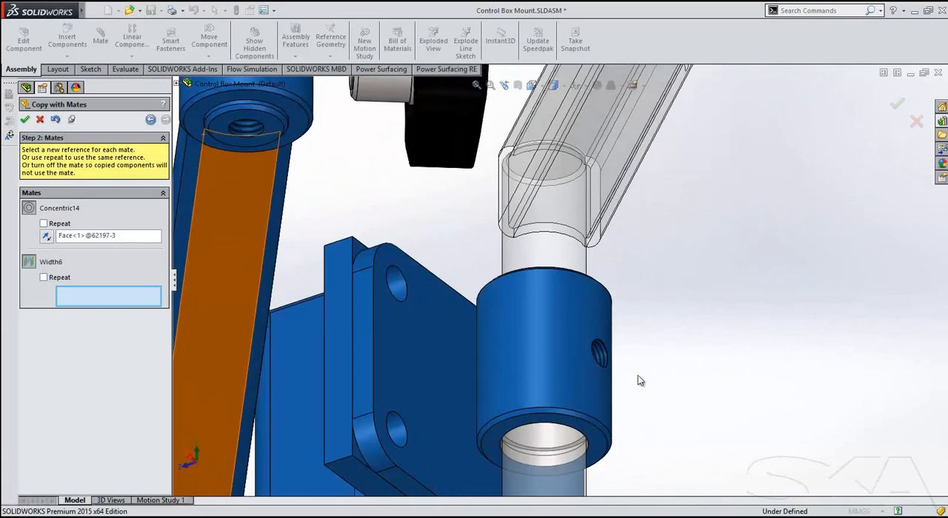
left_click(541, 423)
middle_click_drag(635, 272, 659, 435)
left_click(508, 309)
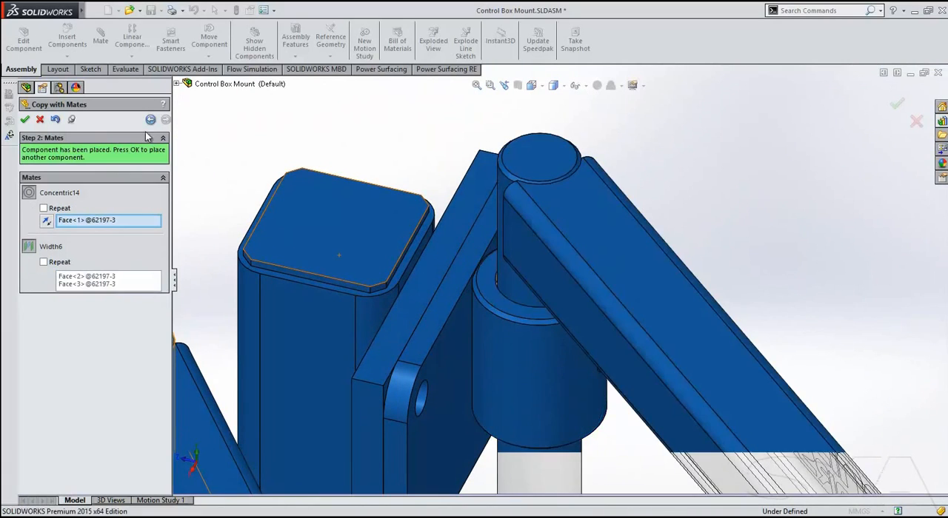
left_click(27, 122)
scroll(613, 299, "up", 8)
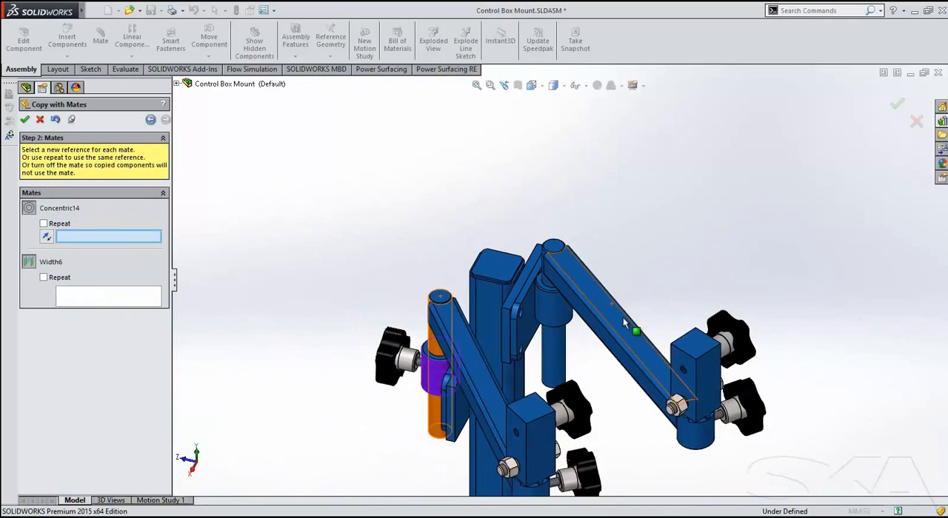
key("Escape")
Swing the original and copied arms around their brackets to opposite sides of the support post.
left_click_drag(504, 356, 265, 293)
left_click_drag(617, 331, 624, 256)
left_click(630, 345)
middle_click_drag(631, 345, 653, 292, "ctrl")
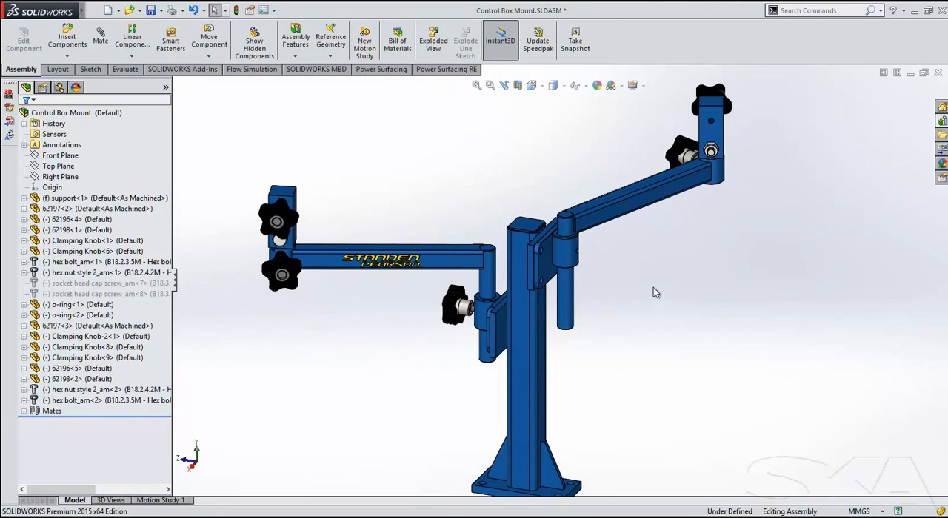
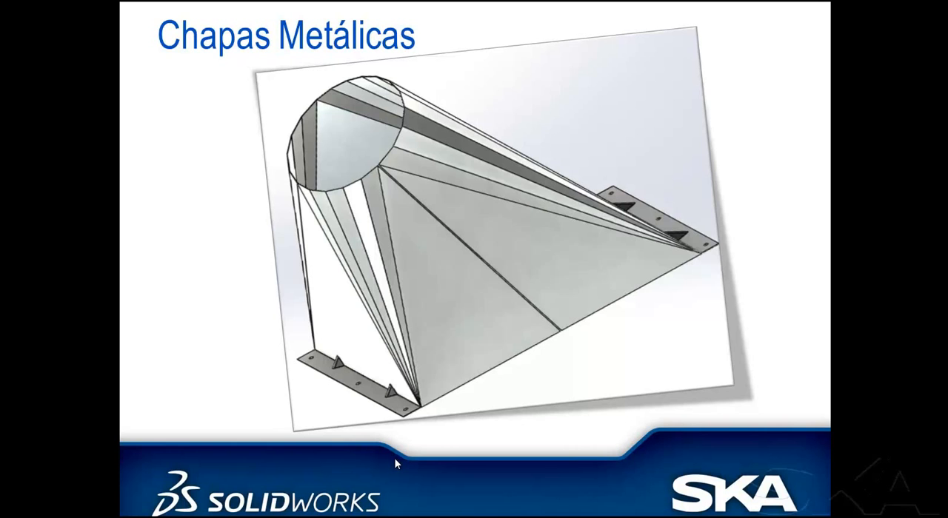
Switch to SOLIDWORKS, flatten the Lofted bend1 sheet metal part and view it normal to its flat face.
key("alt+Tab")
middle_click_drag(455, 318, 458, 312, "ctrl")
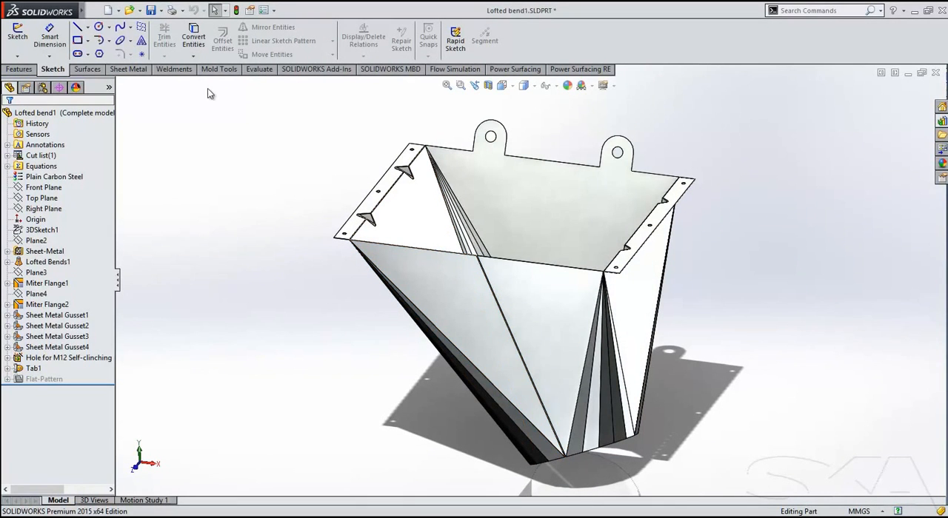
left_click(129, 68)
left_click(425, 54)
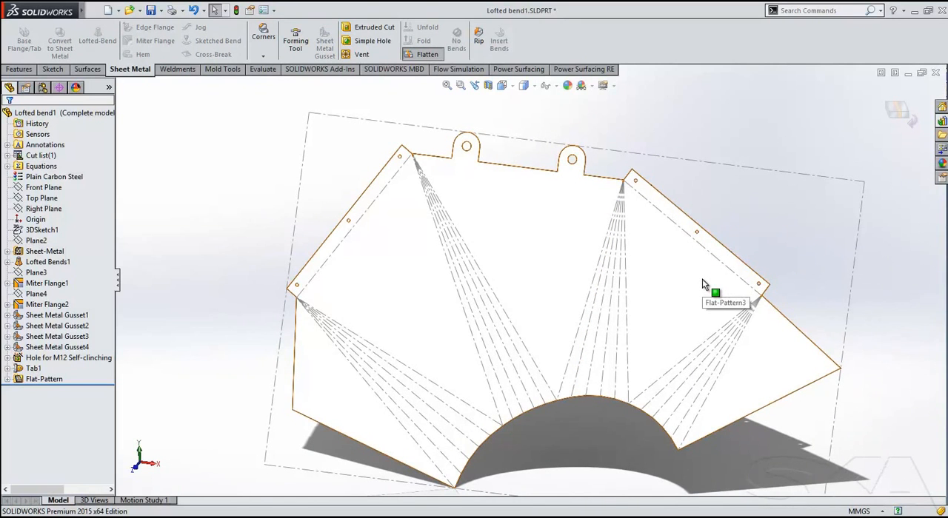
left_click(560, 218)
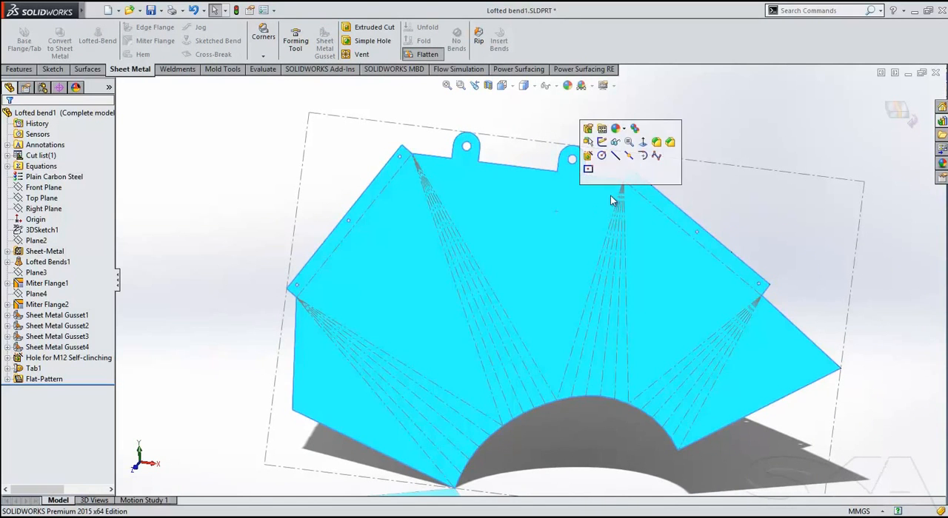
left_click(642, 142)
left_click(564, 450)
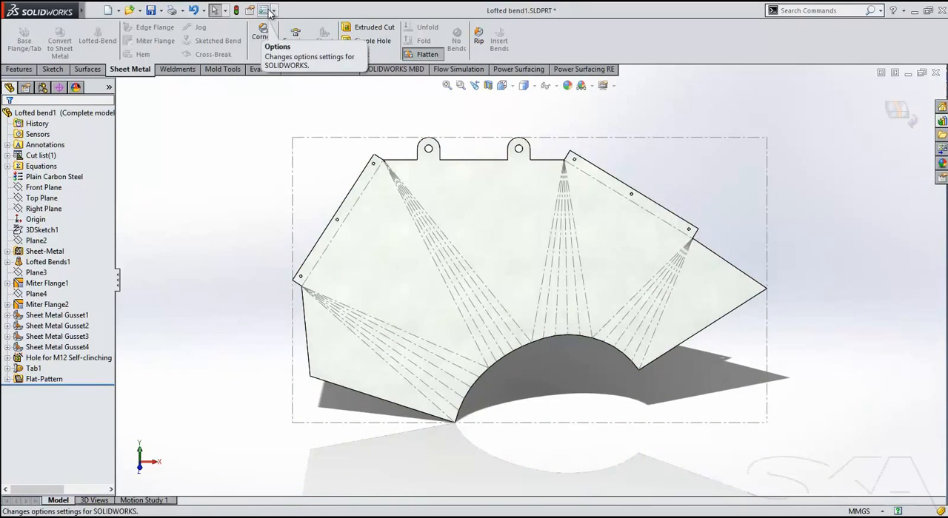
Set the document's flat pattern options to show form tool profiles and centers and sheet metal gusset profiles and centers.
left_click(268, 11)
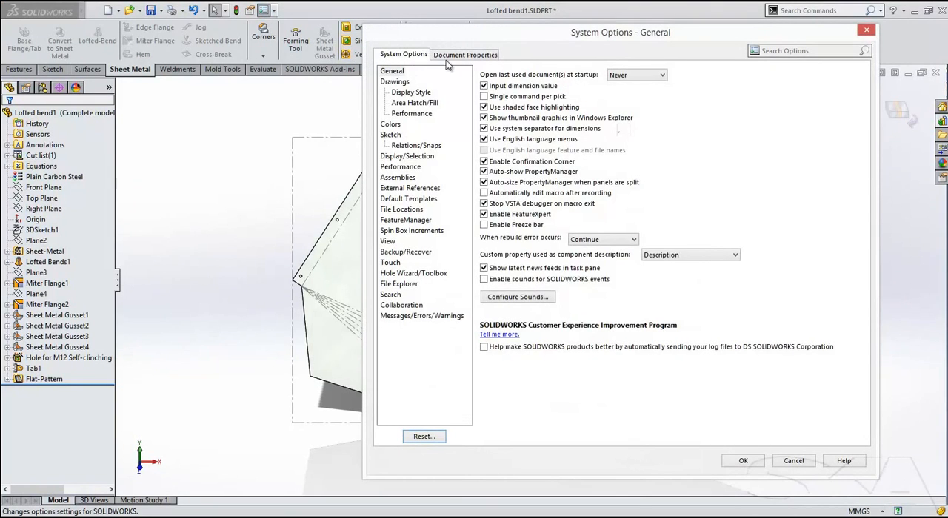
left_click(454, 59)
left_click(419, 190)
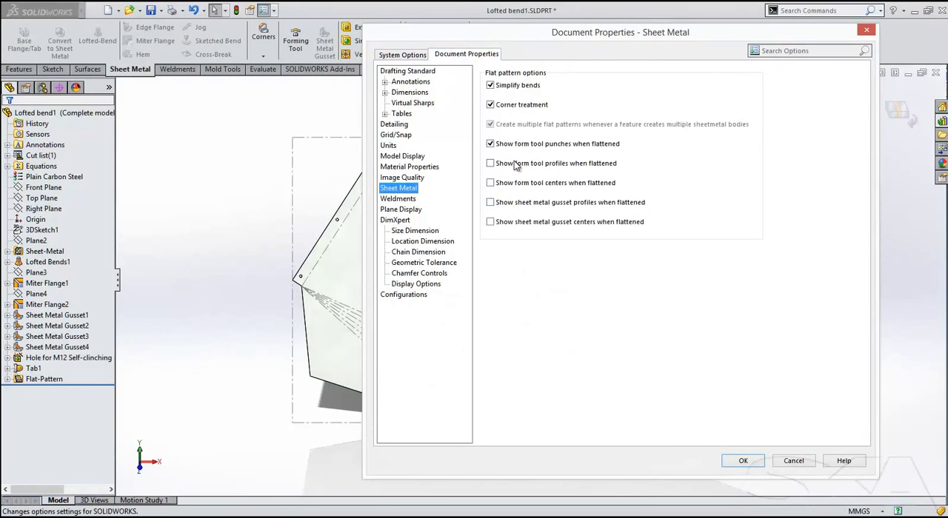
left_click_drag(511, 32, 729, 41)
left_click(722, 172)
left_click(724, 190)
left_click(724, 210)
left_click(725, 230)
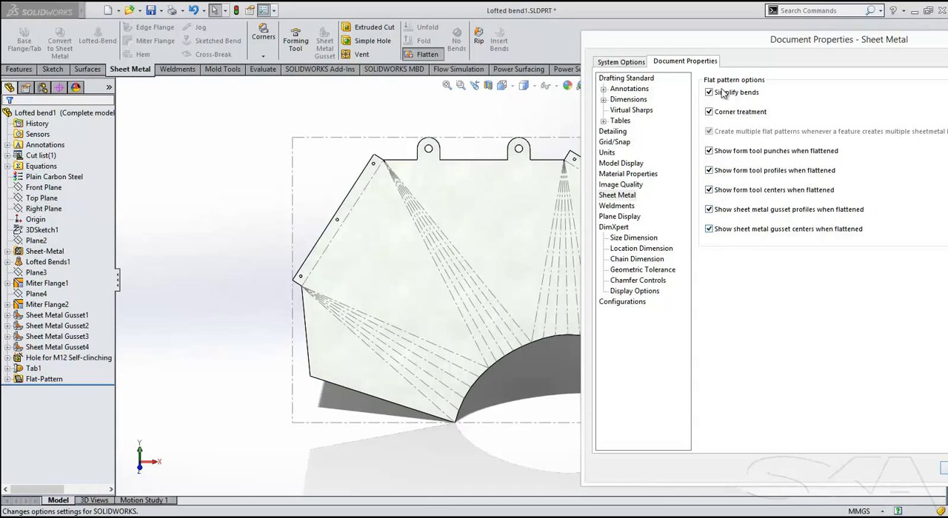
left_click_drag(729, 48, 499, 19)
left_click(726, 437)
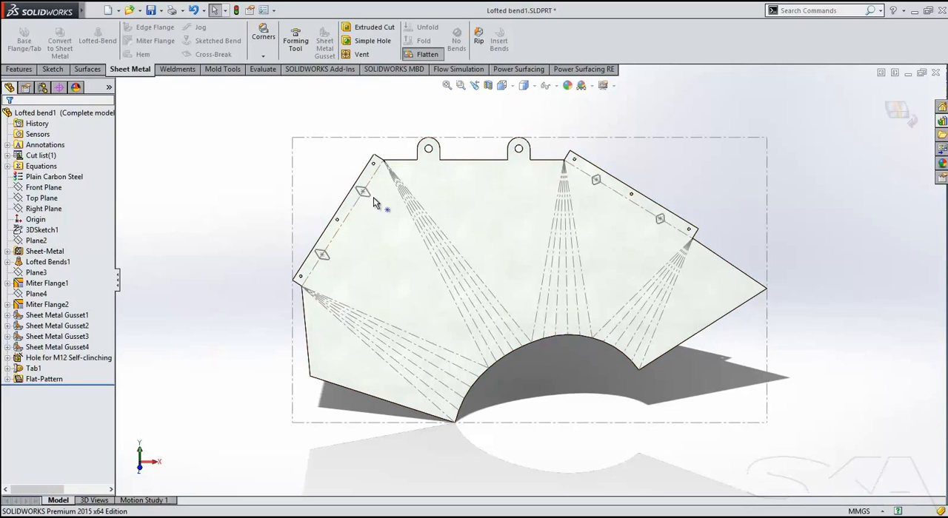
Examine the gusset profiles on the flattened flange and return the part to its folded state.
scroll(370, 198, "down", 2)
scroll(370, 197, "down", 4)
scroll(423, 211, "up", 1)
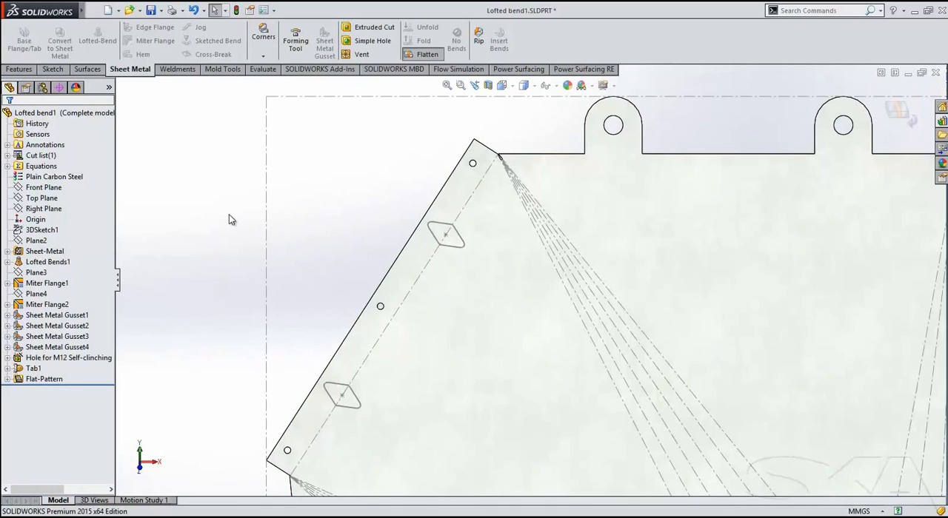
left_click(909, 115)
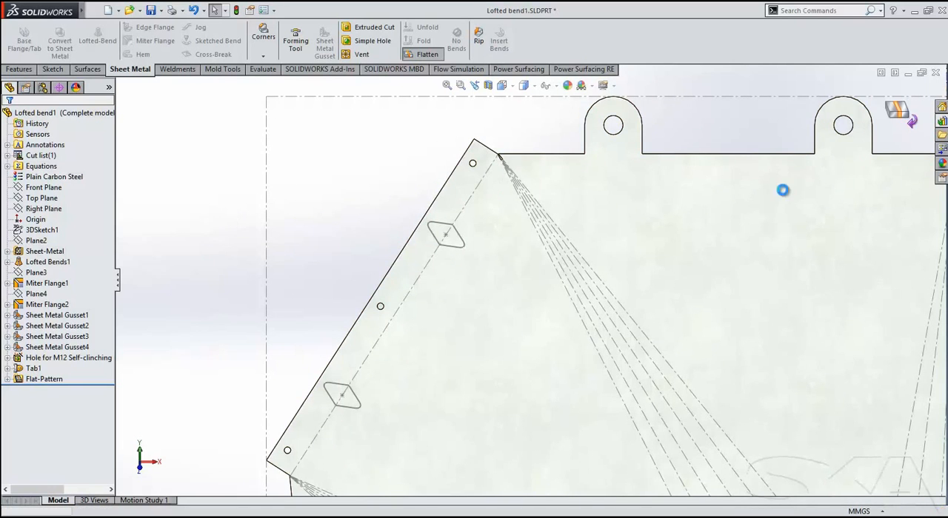
scroll(661, 282, "up", 3)
middle_click_drag(672, 265, 526, 226, "ctrl")
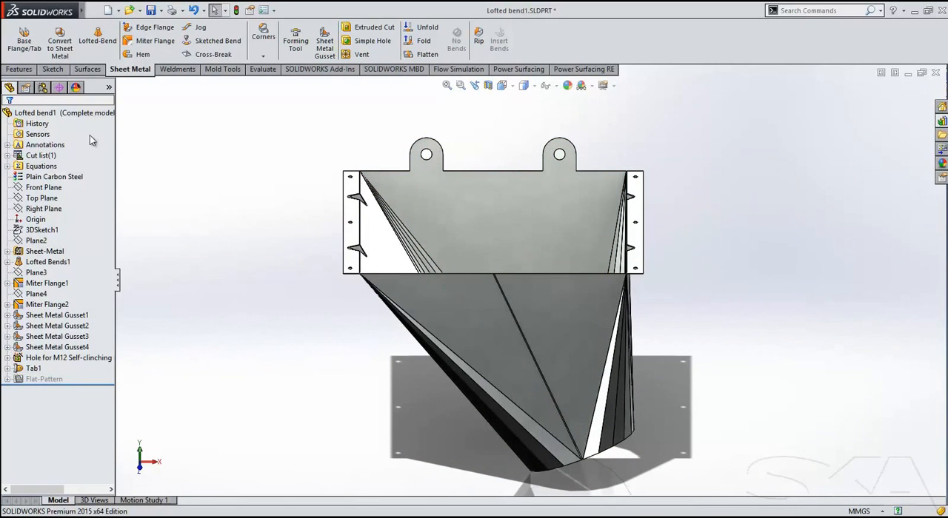
Activate the part's Start configuration, which holds only the rectangular and circular profile sketches.
left_click(42, 87)
double_click(61, 137)
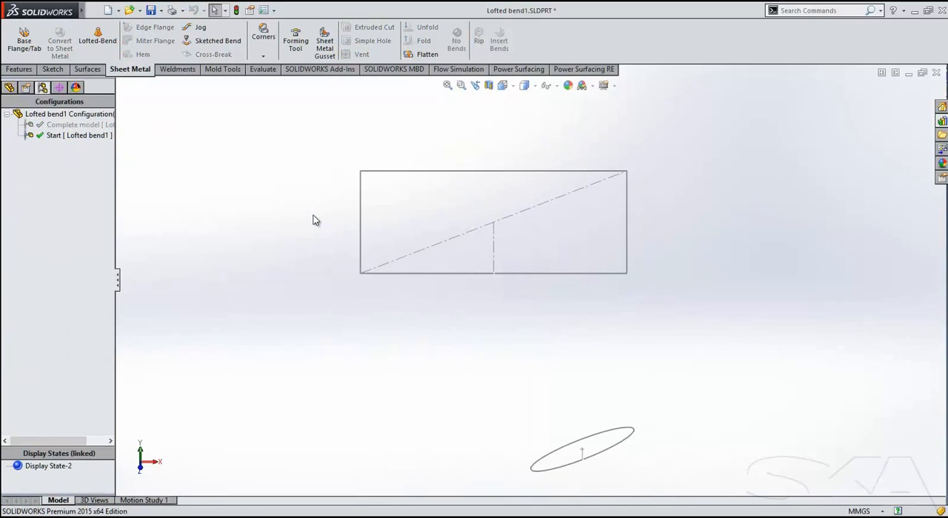
mouse_move(406, 368)
middle_mouse_down()
mouse_move(425, 347)
mouse_move(457, 245)
mouse_move(438, 161)
mouse_move(451, 163)
mouse_move(584, 402)
mouse_move(561, 285)
mouse_move(573, 294)
middle_mouse_up()
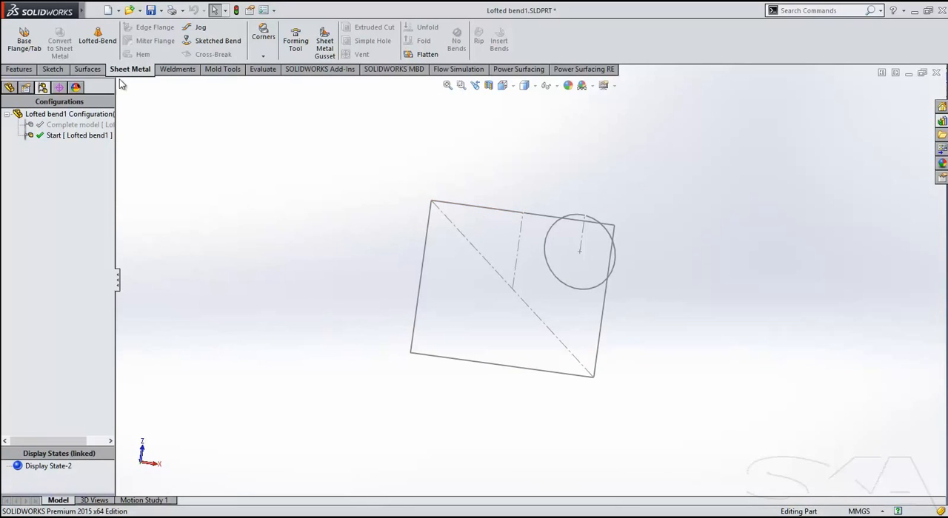
Start a Lofted Bends feature using the rectangular sketch and the circular sketch as its two profiles.
left_click(103, 48)
mouse_move(313, 180)
middle_mouse_down()
mouse_move(406, 235)
mouse_move(577, 217)
middle_mouse_up()
left_click(561, 229)
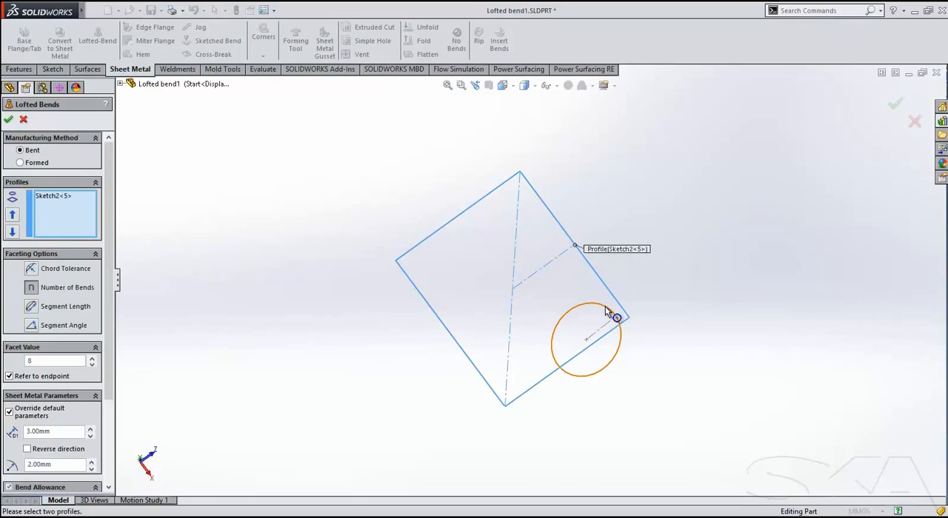
left_click(556, 362)
right_click(648, 269)
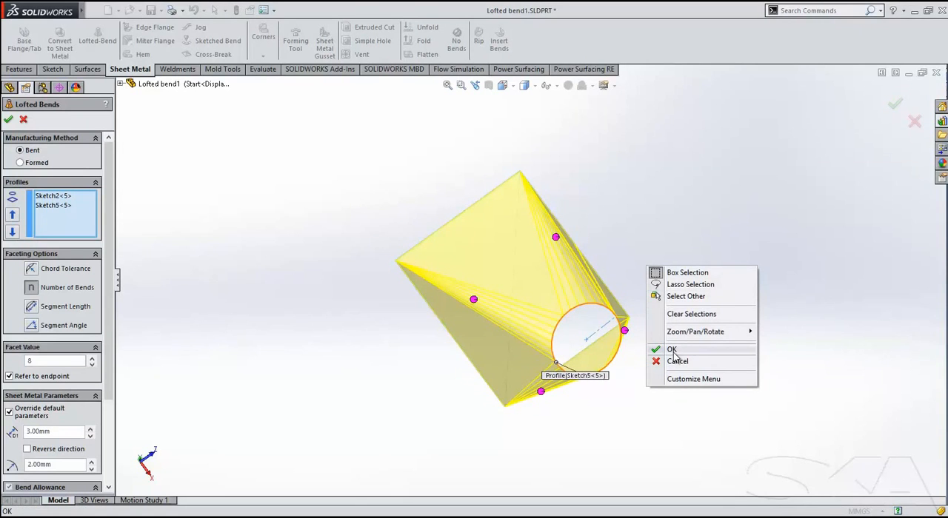
left_click(468, 438)
Set the number of bends to 10, override one corner's bend region with 5 bends, and create the lofted bend.
middle_click_drag(365, 412, 409, 444)
double_click(30, 361)
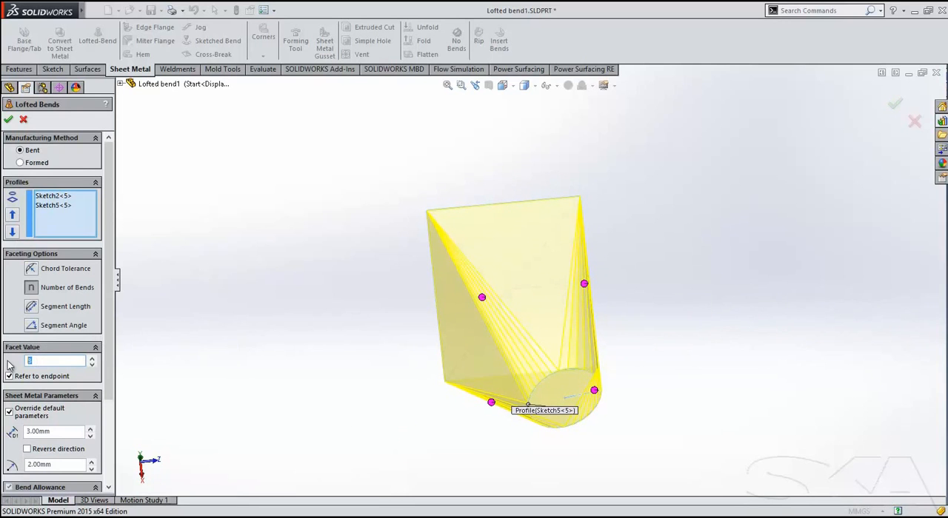
type("10")
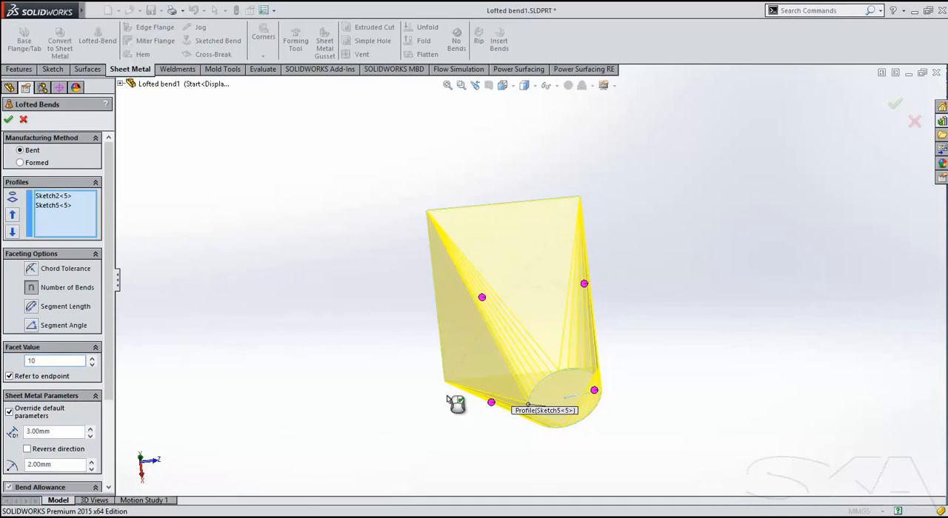
left_click(584, 285)
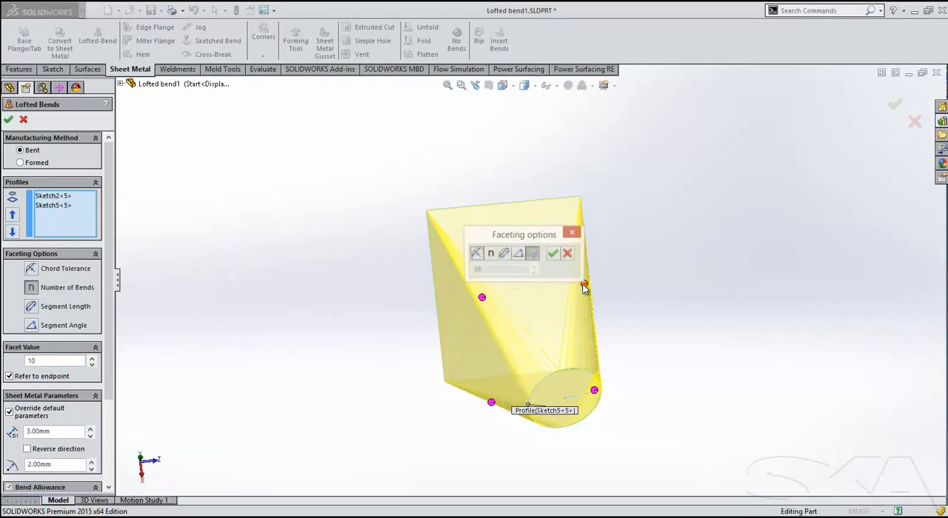
left_click(489, 253)
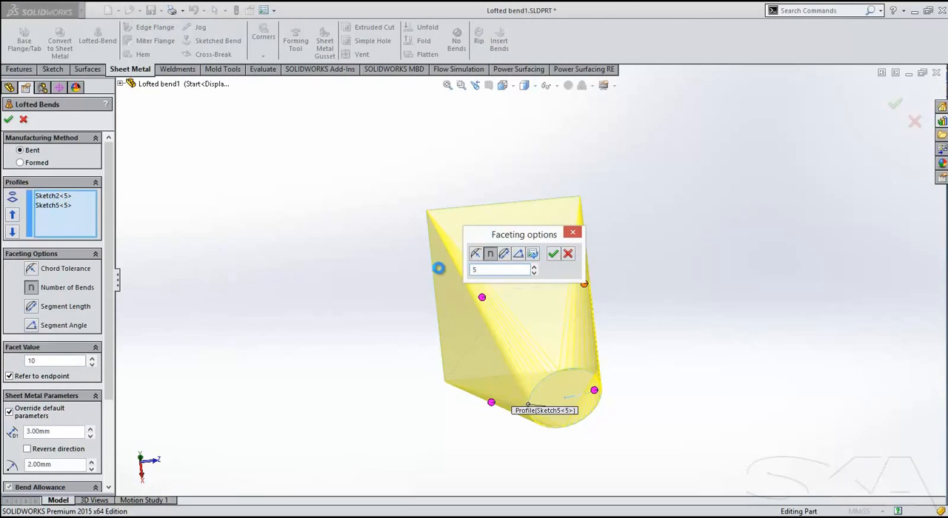
left_click(9, 118)
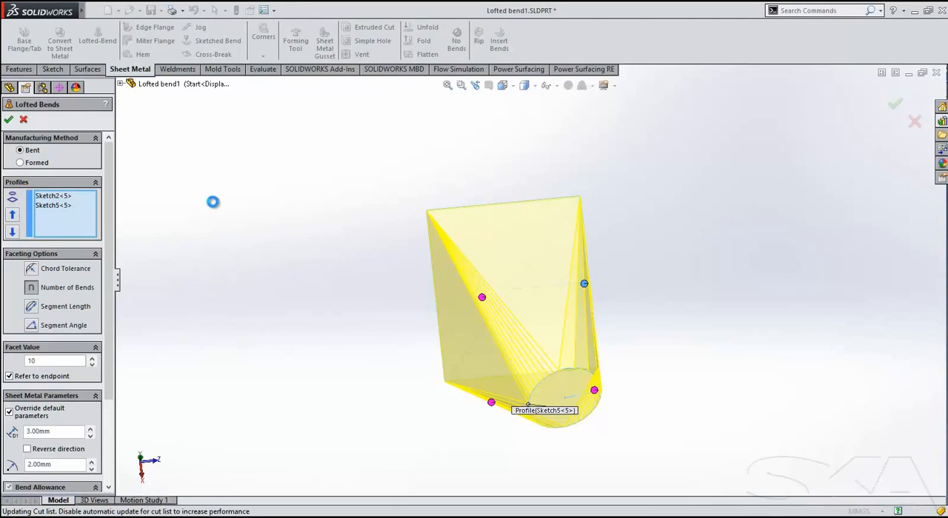
Flatten the new lofted bend and view the flat pattern normal to its face.
right_click(252, 185)
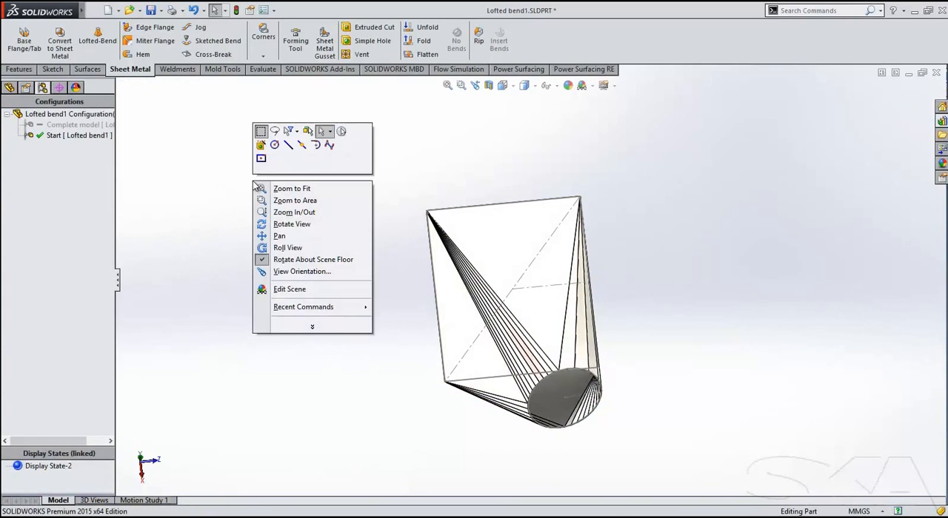
middle_click_drag(383, 382, 495, 511)
middle_click_drag(493, 282, 516, 407)
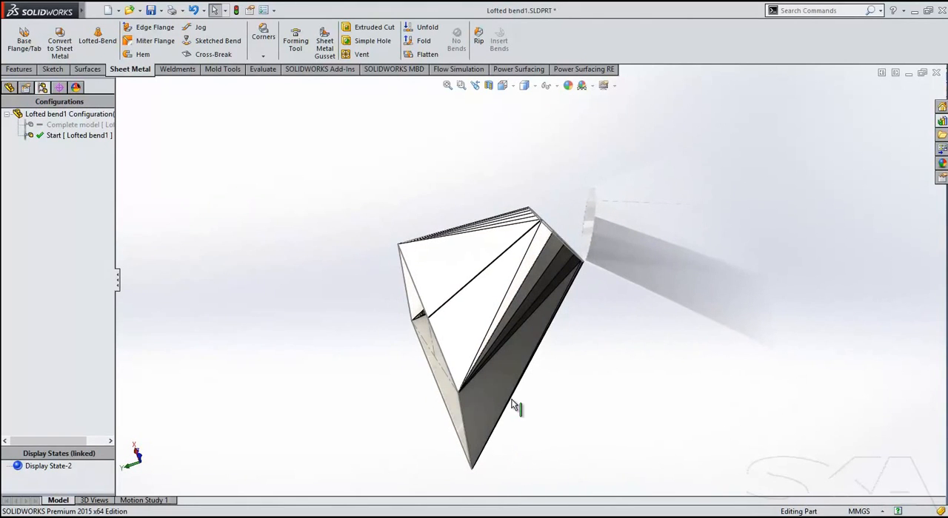
left_click(422, 55)
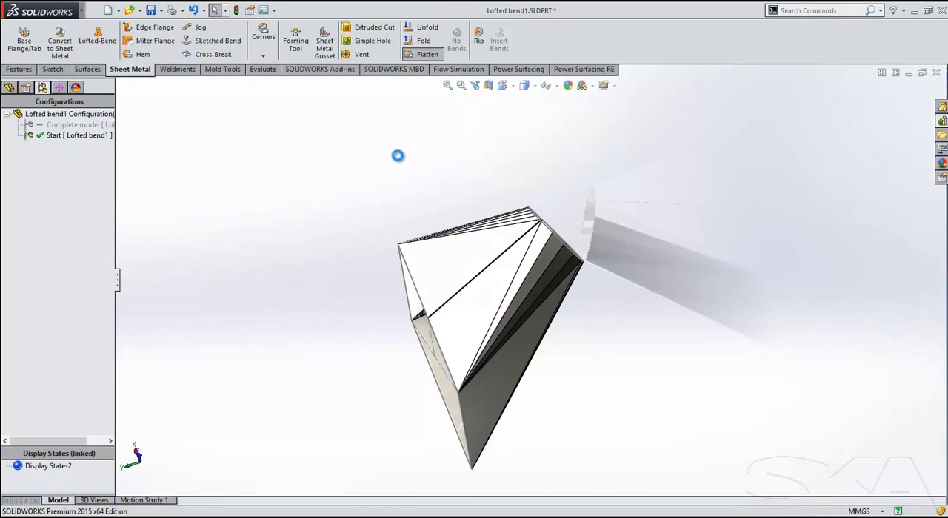
left_click(454, 216)
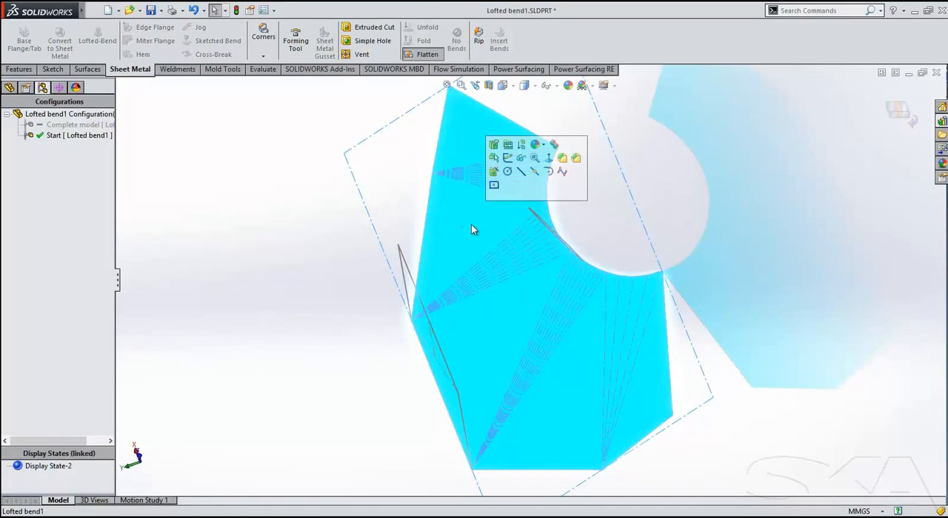
left_click(550, 166)
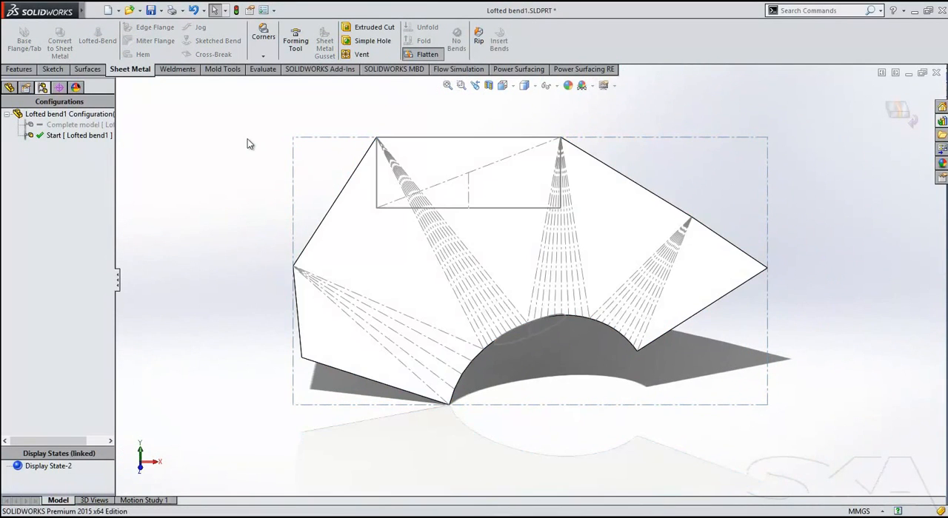
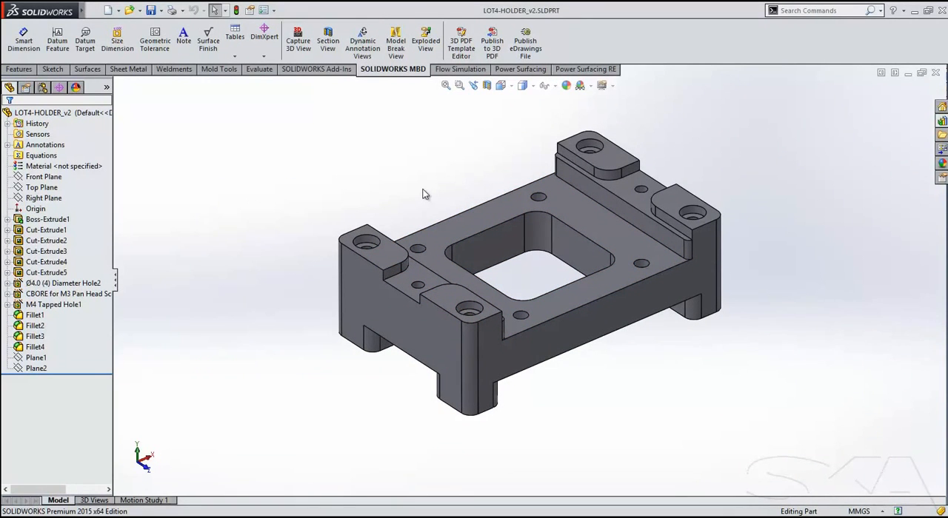
Add a DimXpert location dimension between the top face of the front corner pad and the underside of the leg below it.
left_click(265, 41)
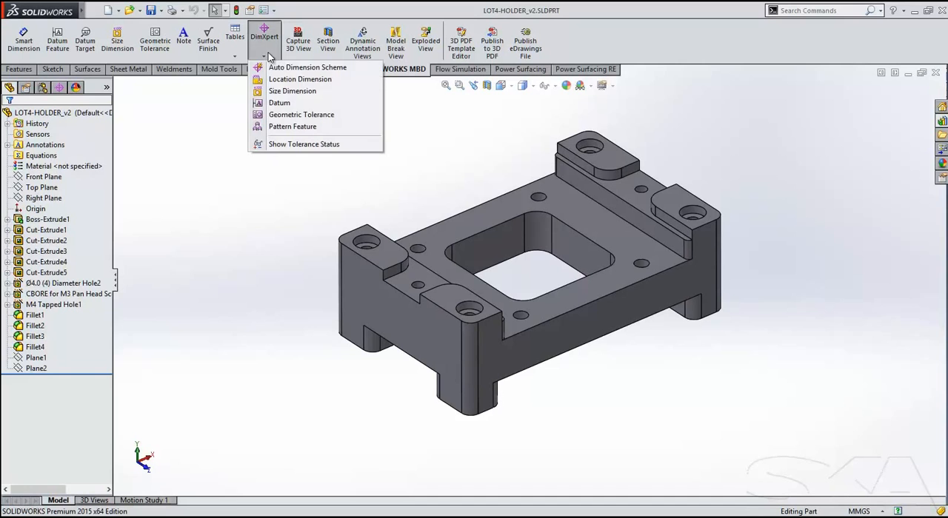
left_click(273, 82)
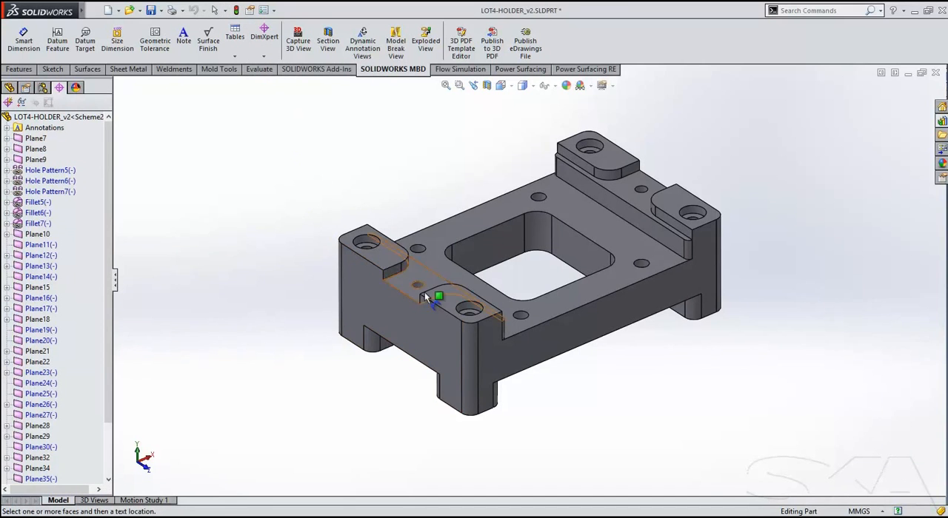
left_click(444, 300)
middle_click_drag(403, 363, 401, 272)
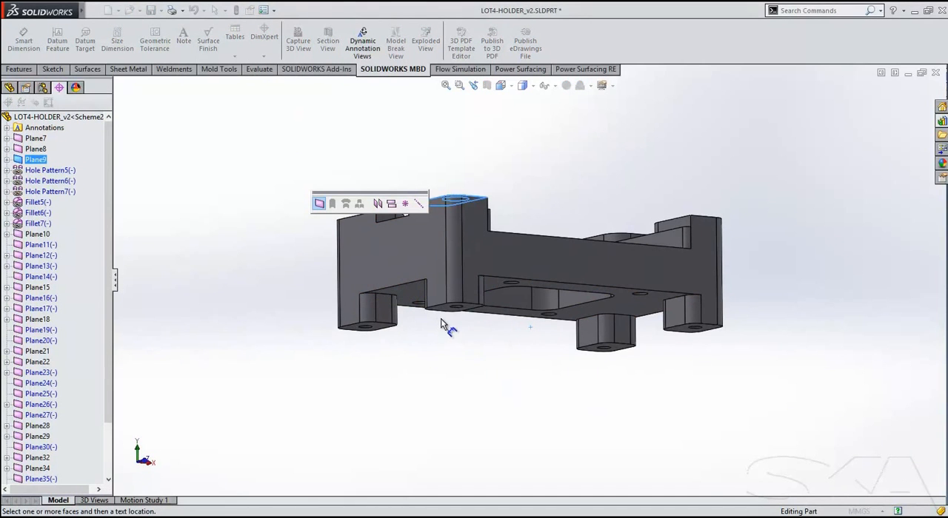
left_click(447, 307)
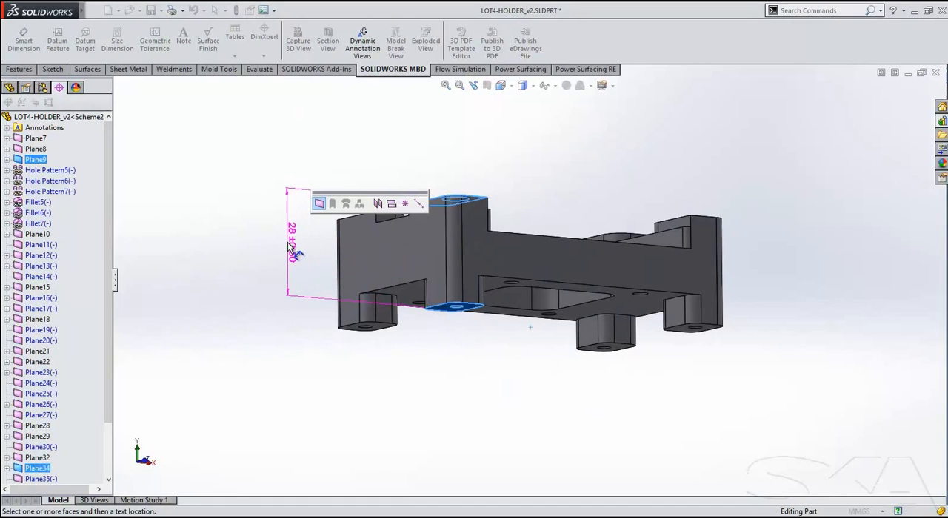
left_click(290, 294)
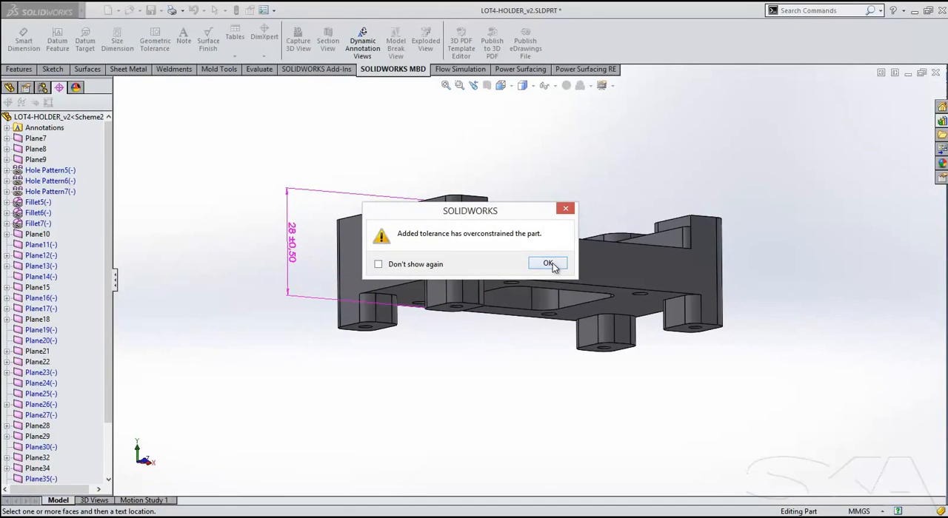
left_click(552, 265)
middle_click_drag(323, 222, 306, 273)
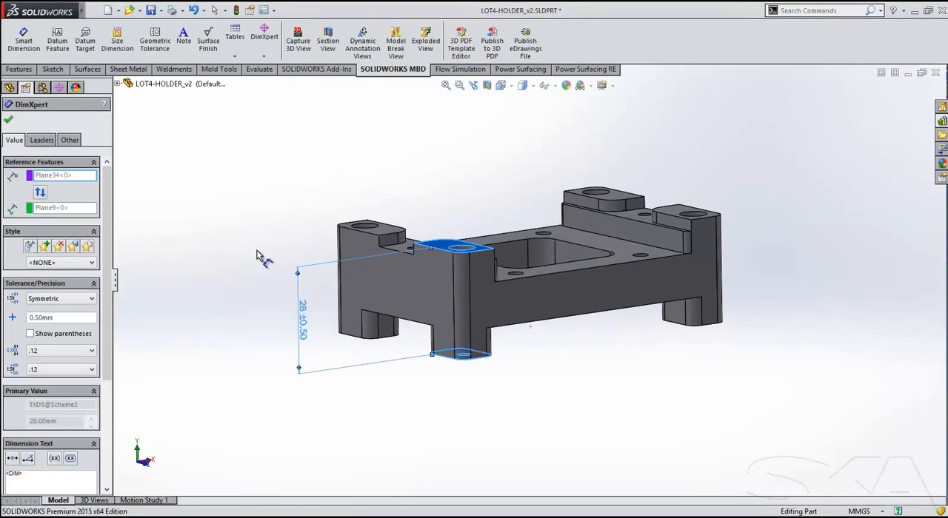
left_click(8, 120)
middle_click_drag(262, 279, 270, 311)
Run a prismatic plus-and-minus Auto Dimension Scheme with a rear corner pad's top face, the adjoining end face and the long front face as datums.
left_click(264, 56)
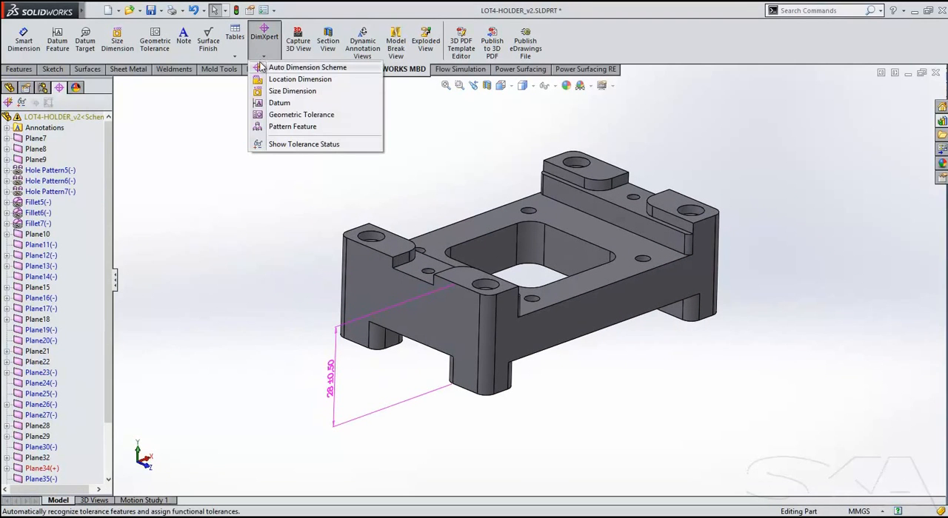
left_click(264, 67)
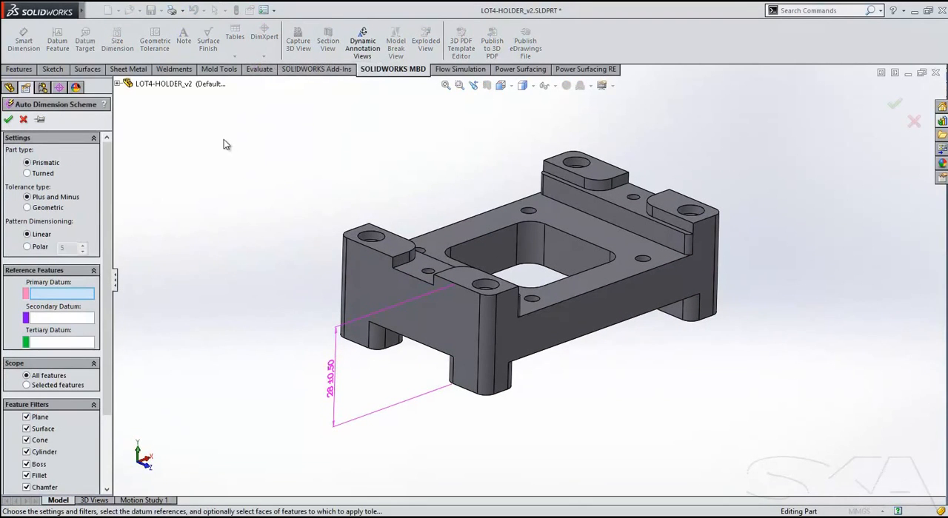
left_click(404, 245)
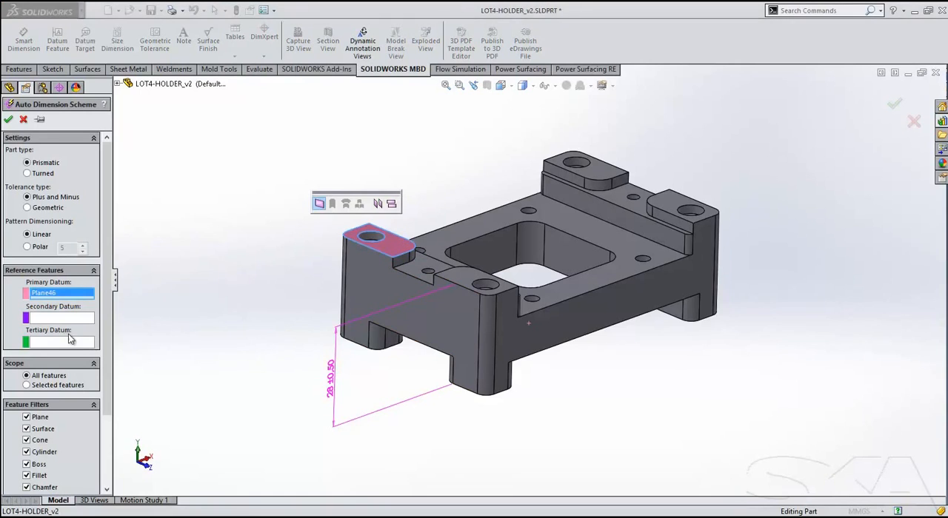
left_click(414, 323)
middle_click_drag(415, 324, 409, 342)
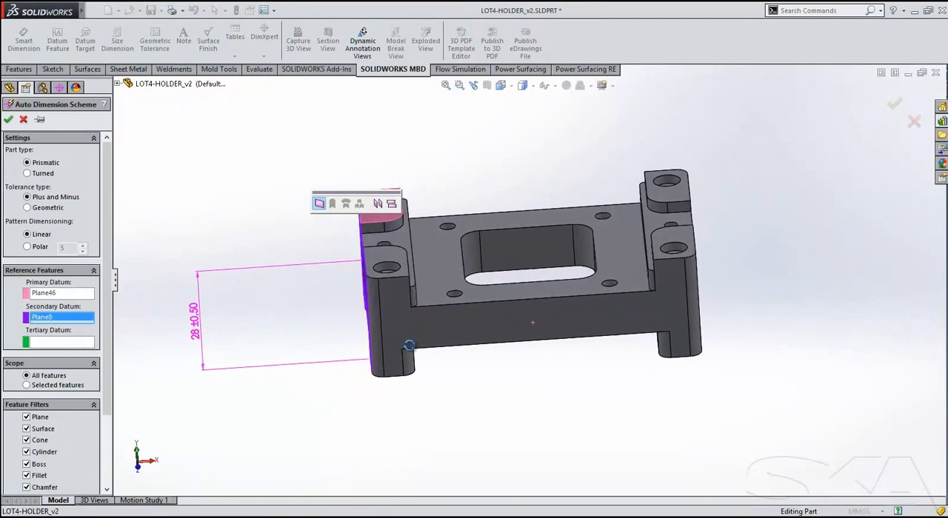
left_click(83, 344)
left_click(518, 328)
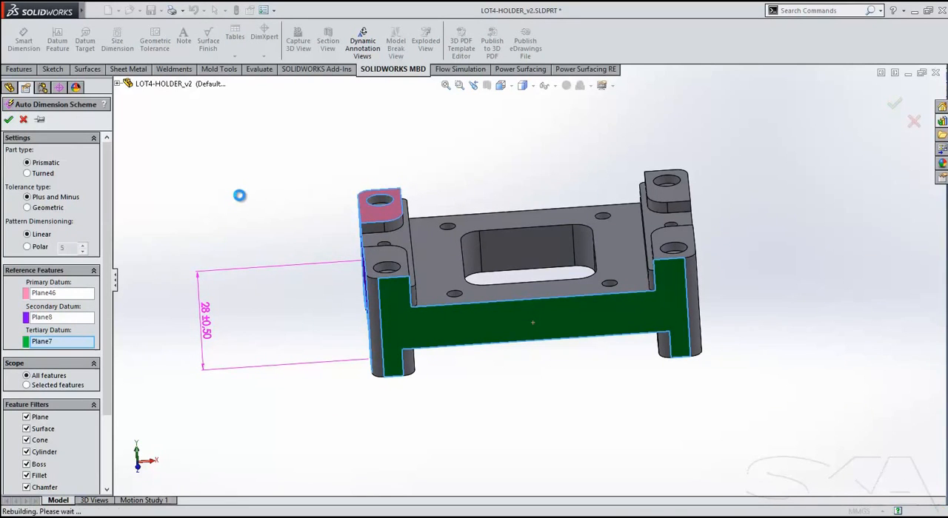
mouse_move(250, 194)
middle_mouse_down()
mouse_move(257, 235)
mouse_move(253, 166)
mouse_move(253, 185)
middle_mouse_up()
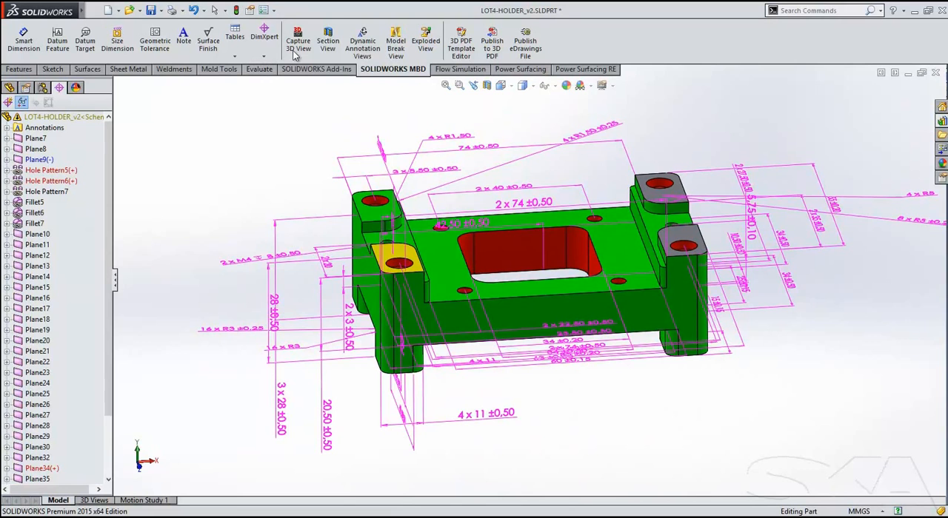
Turn on Dynamic Annotation Views and inspect the annotations from the Left orientation and from rotated angles.
left_click(362, 45)
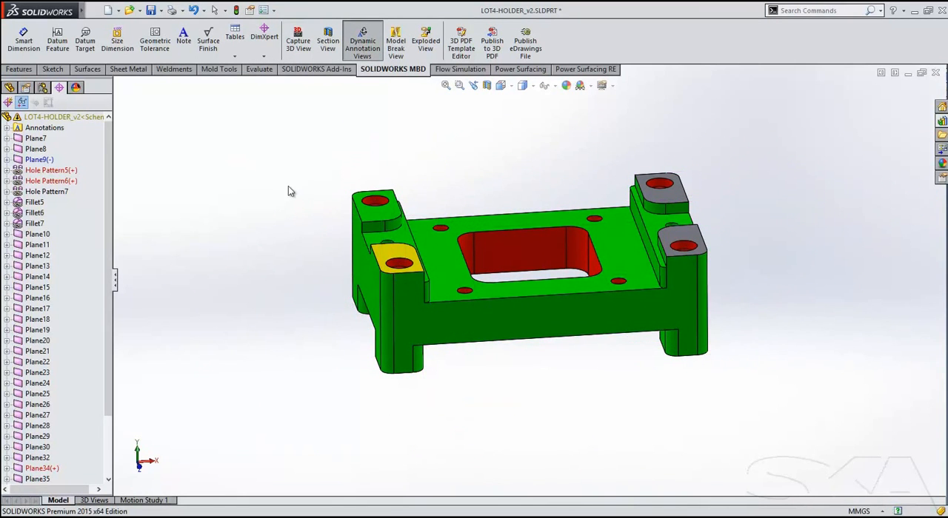
key("space")
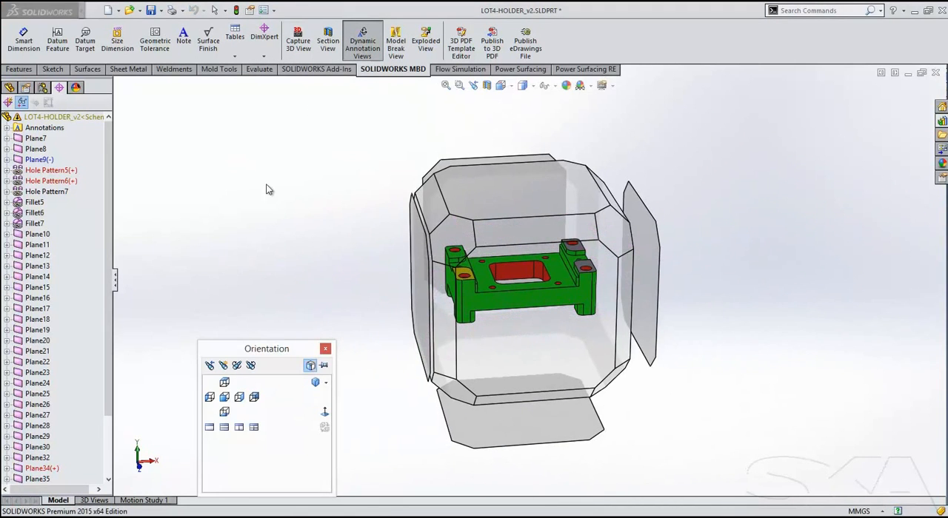
left_click(413, 238)
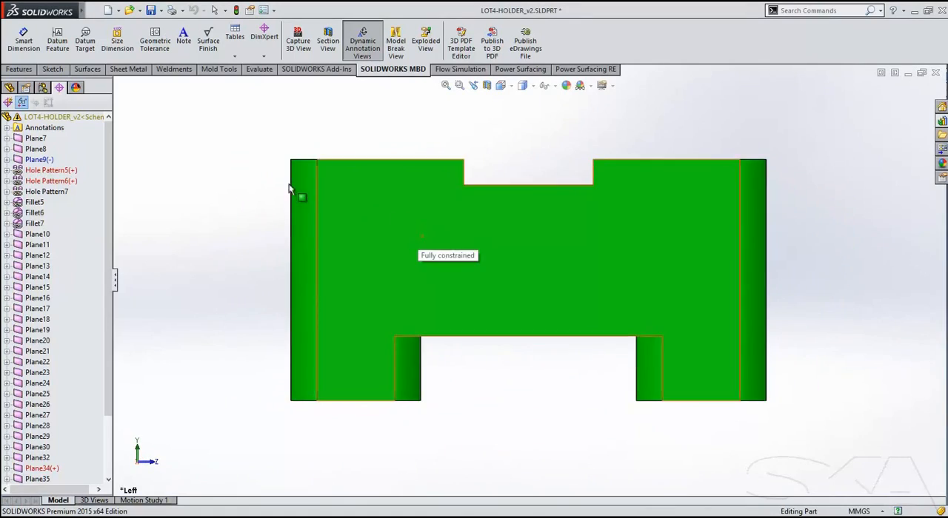
middle_click_drag(219, 178, 209, 171)
mouse_move(244, 214)
middle_mouse_down()
mouse_move(286, 245)
mouse_move(146, 309)
mouse_move(145, 456)
middle_mouse_up()
mouse_move(199, 361)
middle_mouse_down()
mouse_move(241, 357)
mouse_move(214, 363)
middle_mouse_up()
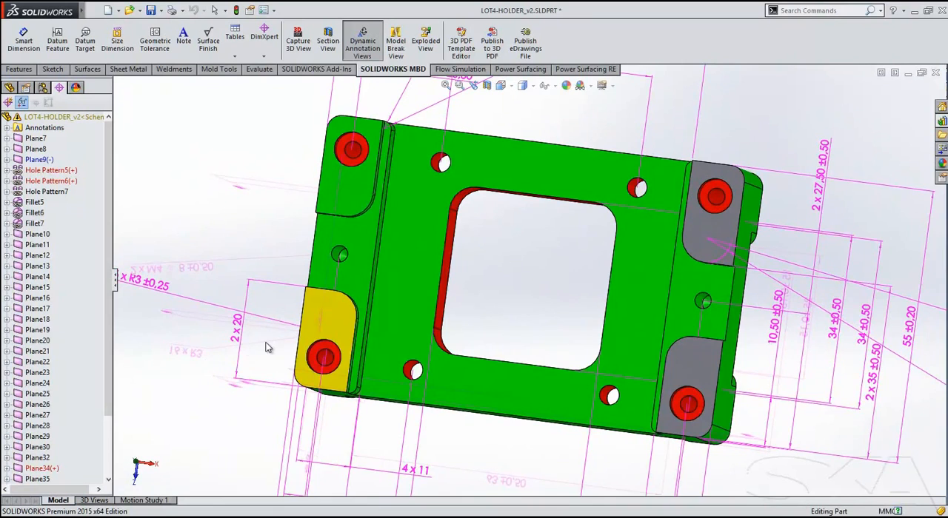
scroll(479, 308, "up", 2)
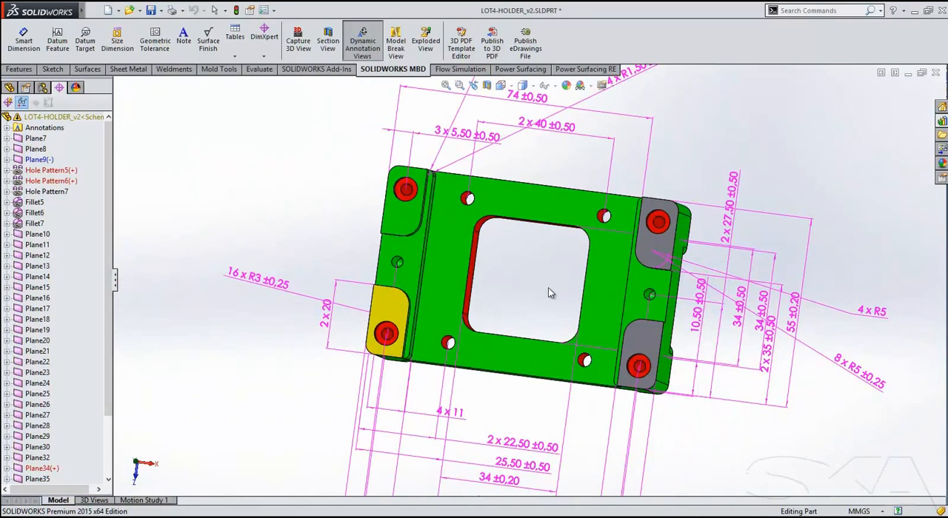
mouse_move(545, 288)
middle_mouse_down()
mouse_move(533, 298)
mouse_move(626, 186)
mouse_move(552, 207)
middle_mouse_up()
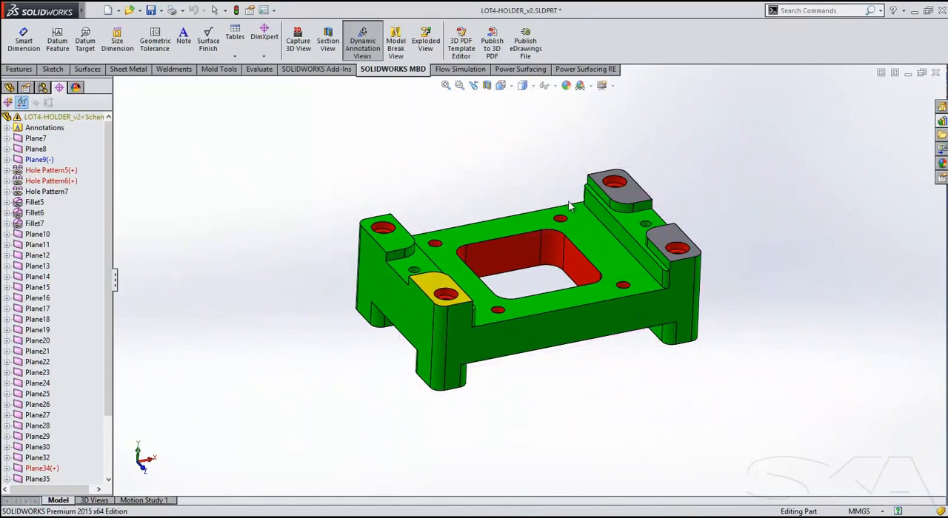
Start a 3D PDF publication of the part that includes the Front, Right and Isometric views.
left_click(499, 51)
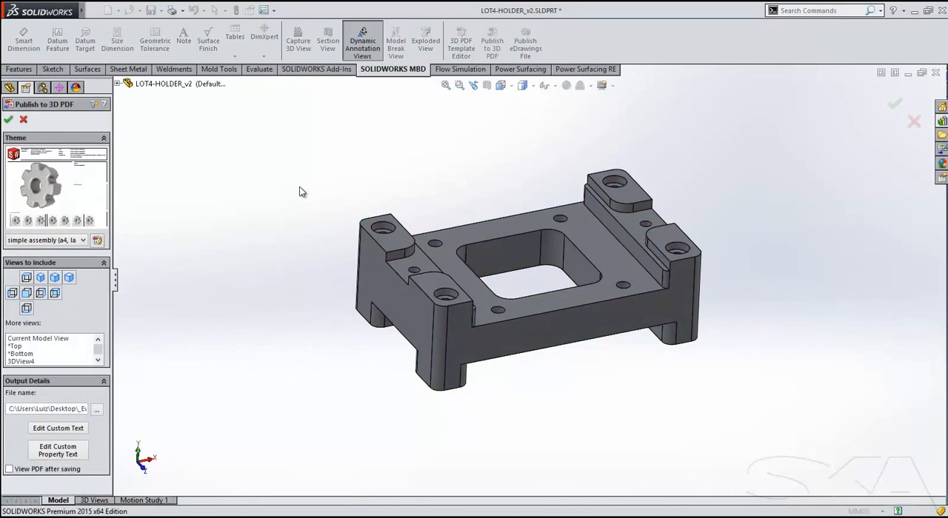
left_click(27, 295)
left_click(41, 294)
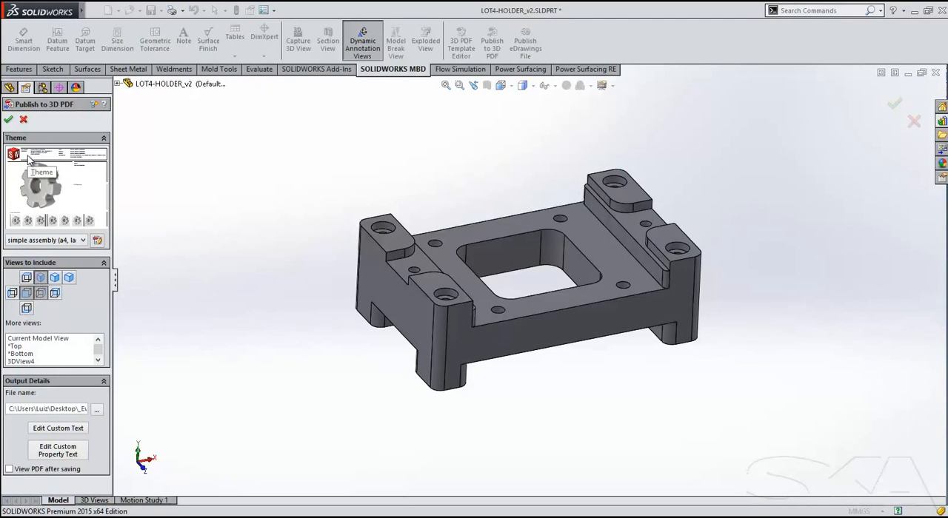
Apply the SKA-MBD theme, enable viewing the PDF after saving, and publish it over the existing LOT4-HOLDER_v2.PDF.
left_click(36, 242)
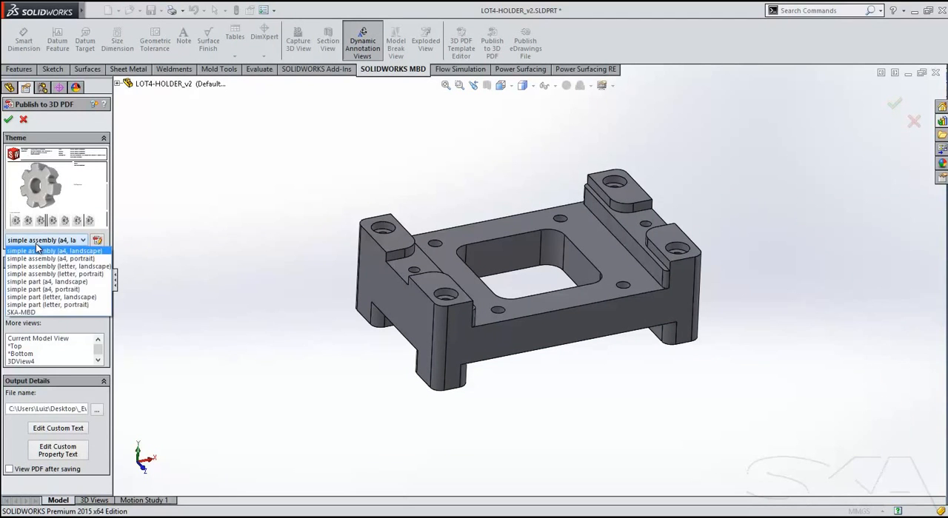
left_click(22, 312)
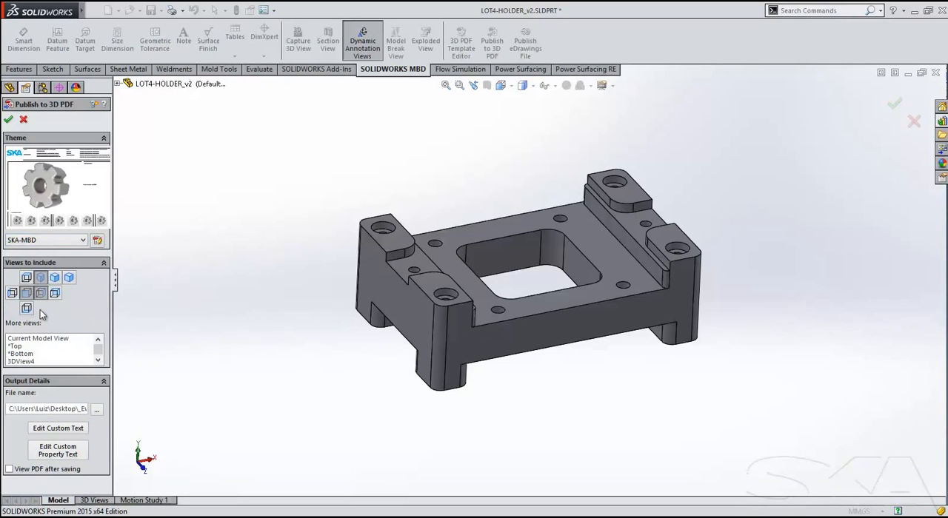
left_click(46, 241)
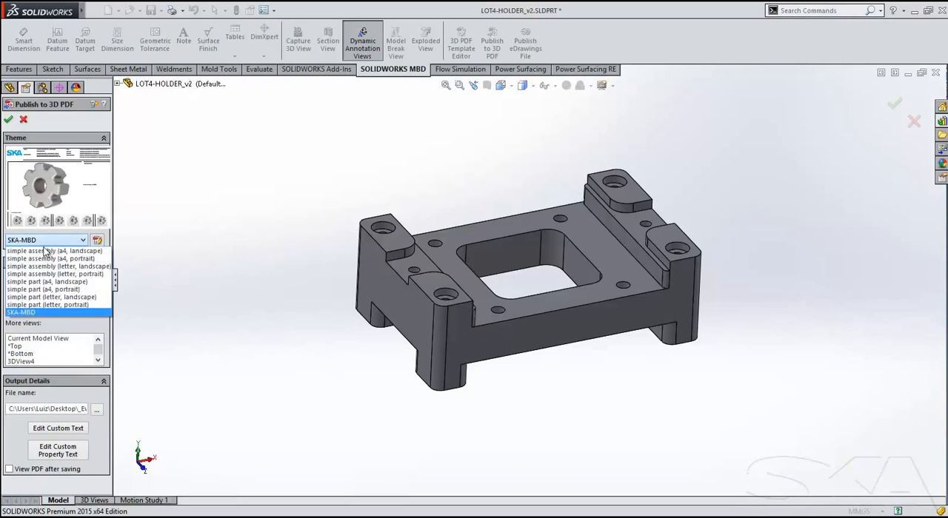
left_click(33, 314)
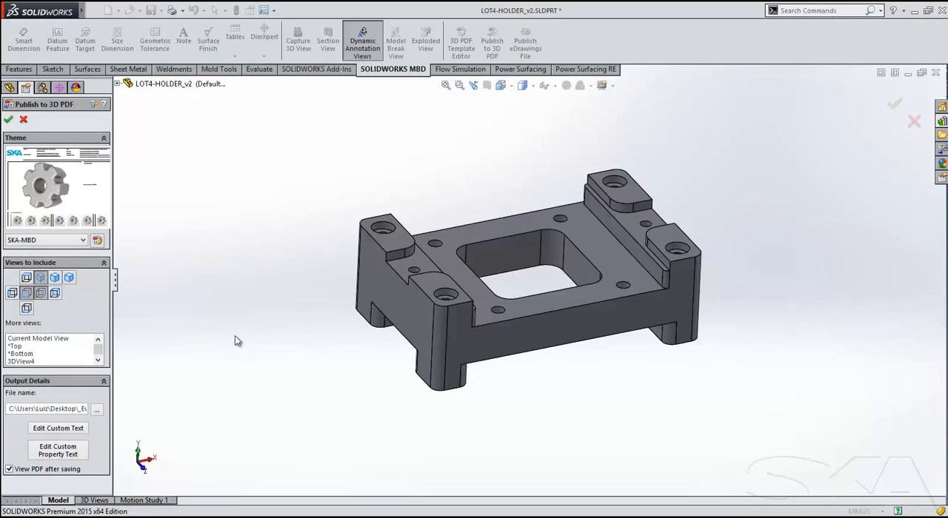
left_click(8, 121)
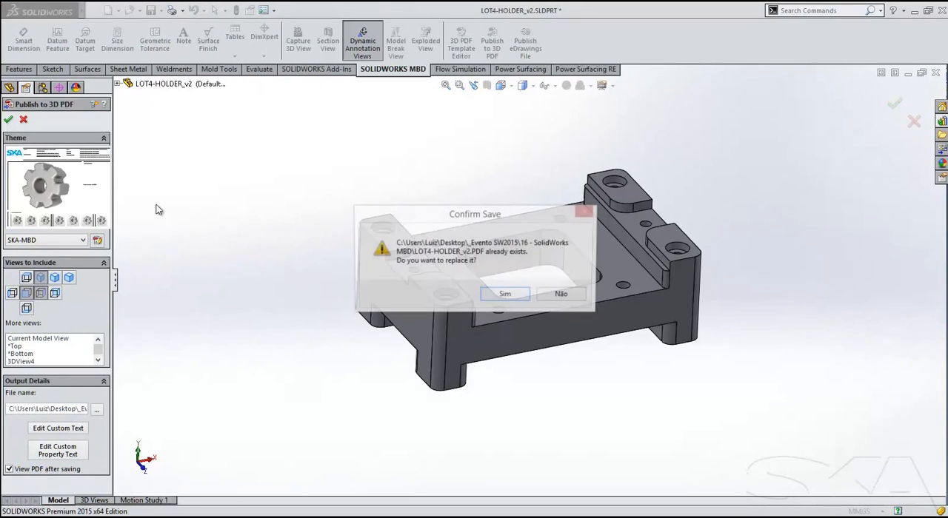
left_click(497, 295)
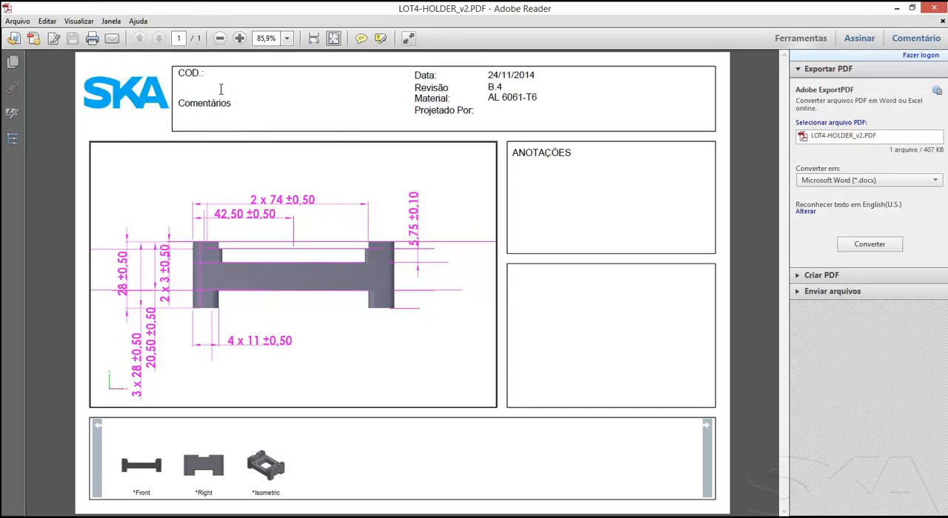
Review the Isometric, Right and Front views in the published 3D PDF, rotate the model, and return to Isometric.
mouse_move(282, 206)
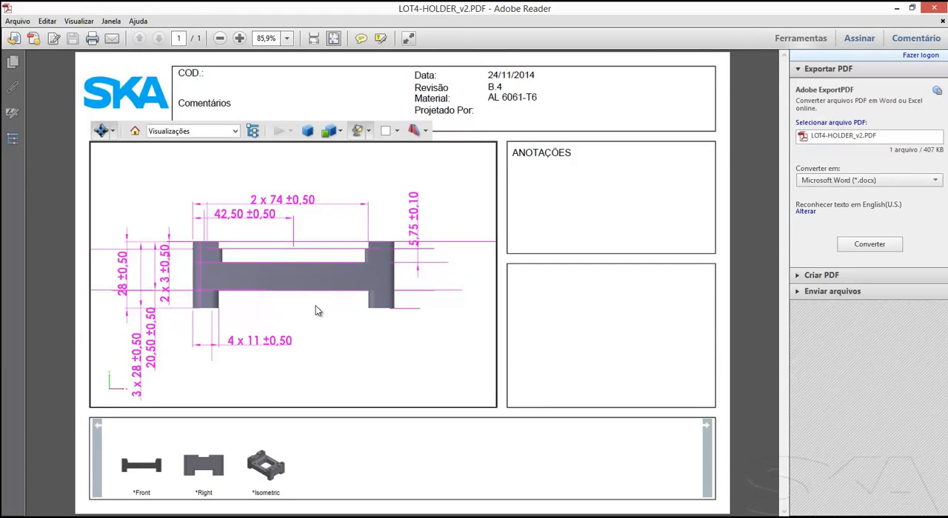
left_click(279, 468)
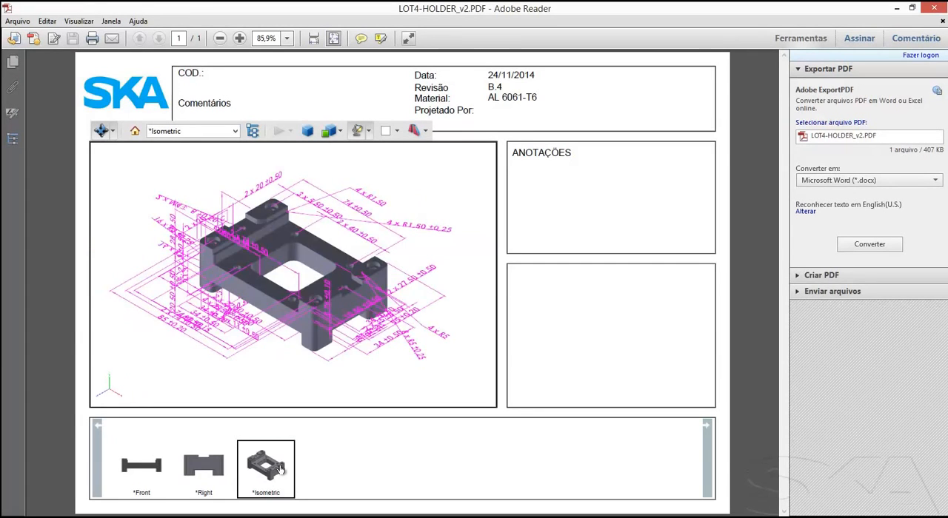
left_click(213, 464)
left_click(155, 472)
mouse_move(335, 346)
left_click_drag(365, 330, 397, 385)
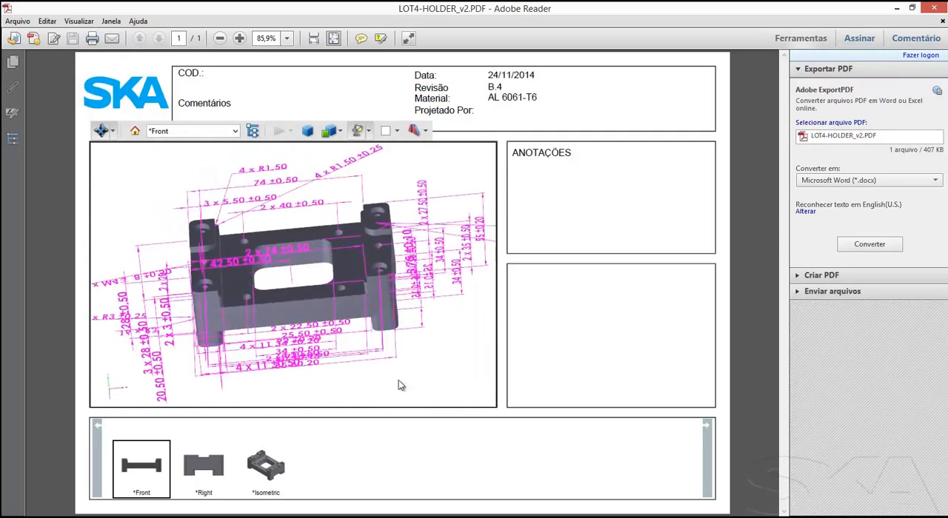
left_click(267, 466)
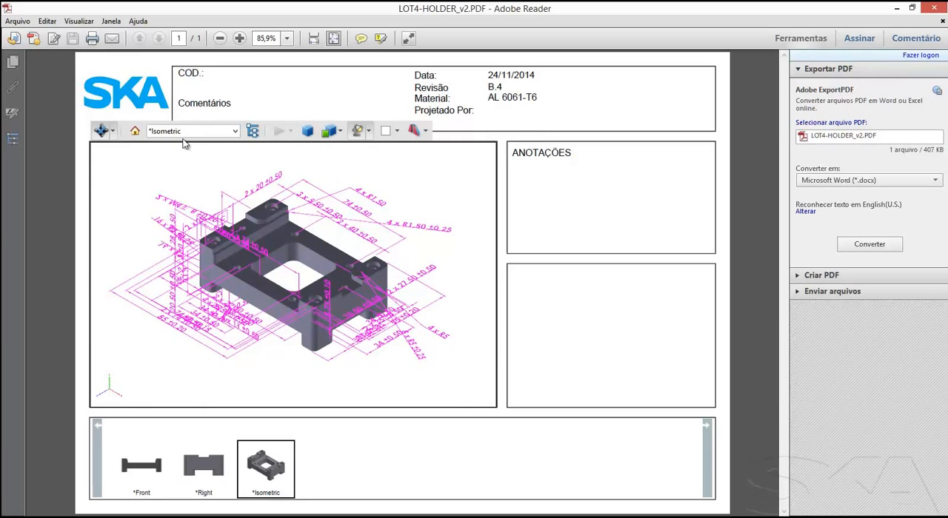
Measure the distance between the two plate holes along one long side of the central opening with the 3D measuring tool.
left_click(114, 132)
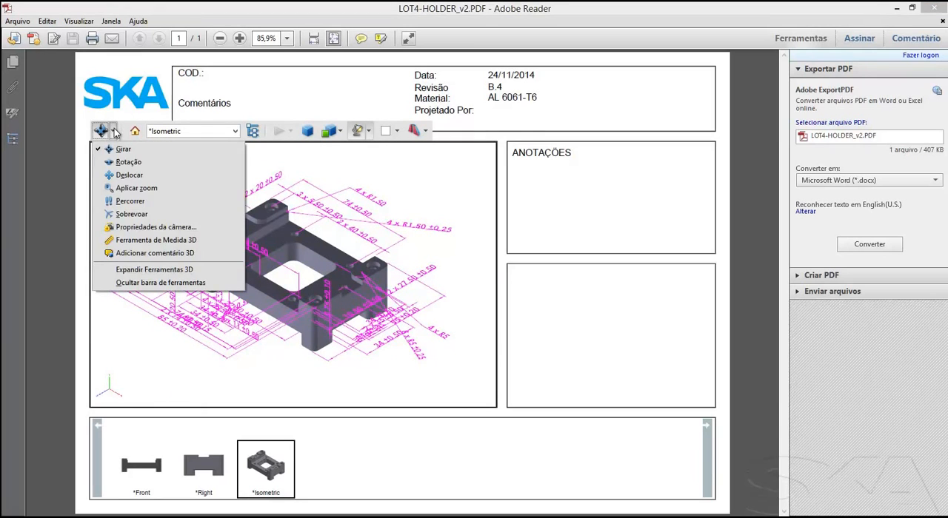
left_click(169, 245)
left_click(294, 235)
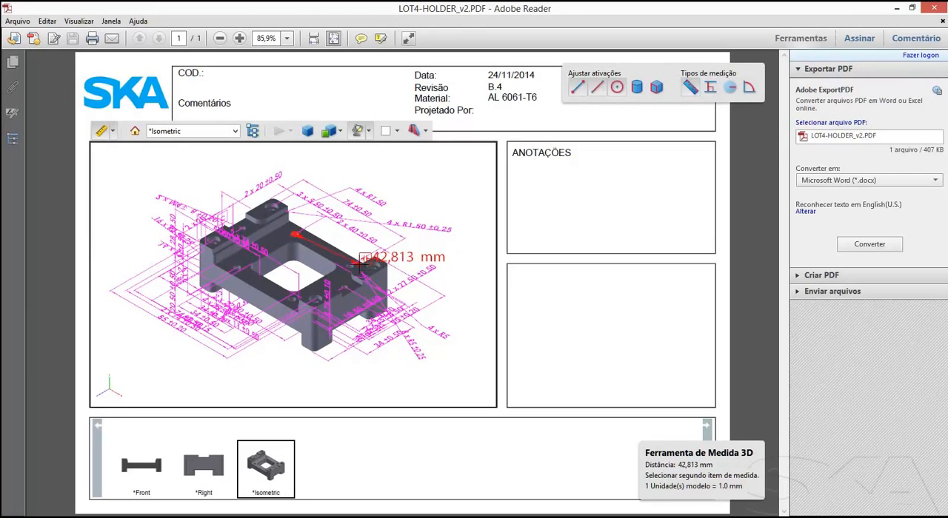
left_click(349, 260)
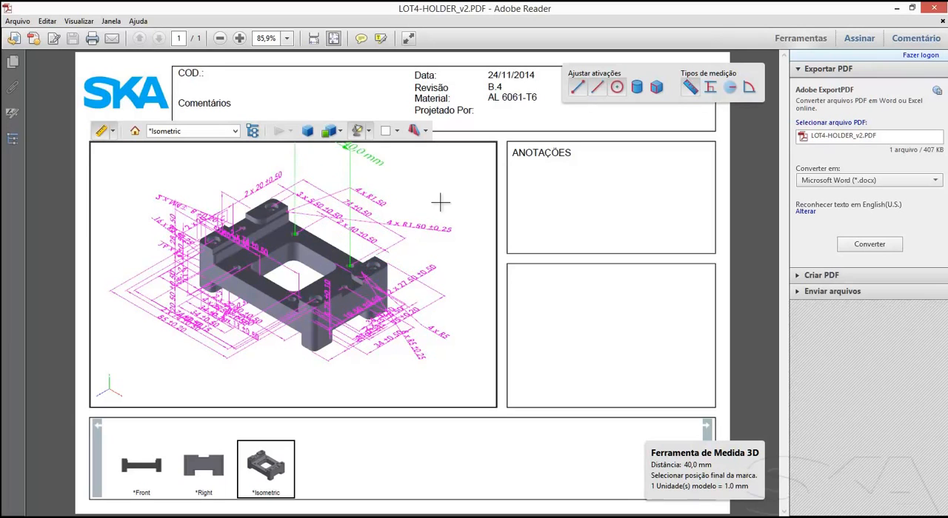
left_click(375, 203)
key("Escape")
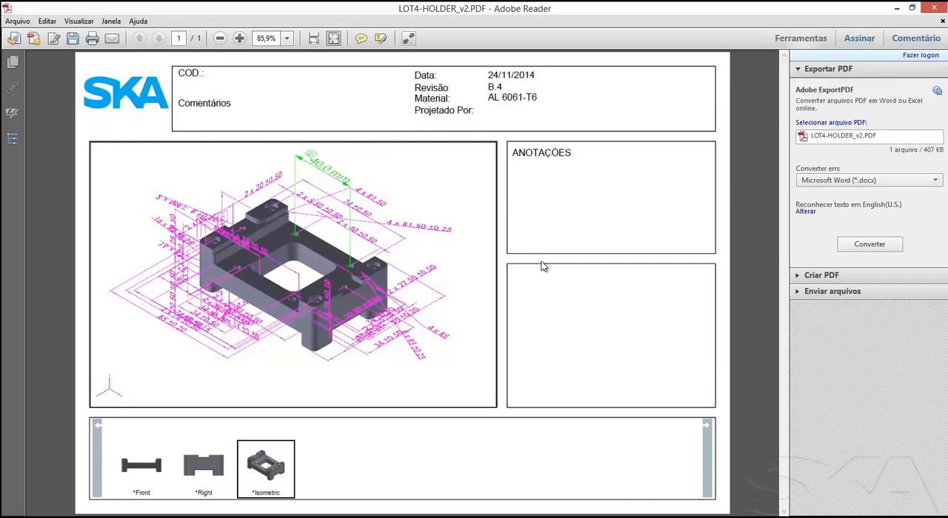
Switch to SOLIDWORKS and publish the holder part as an eDrawings file, skipping the product registration.
key("alt+Tab")
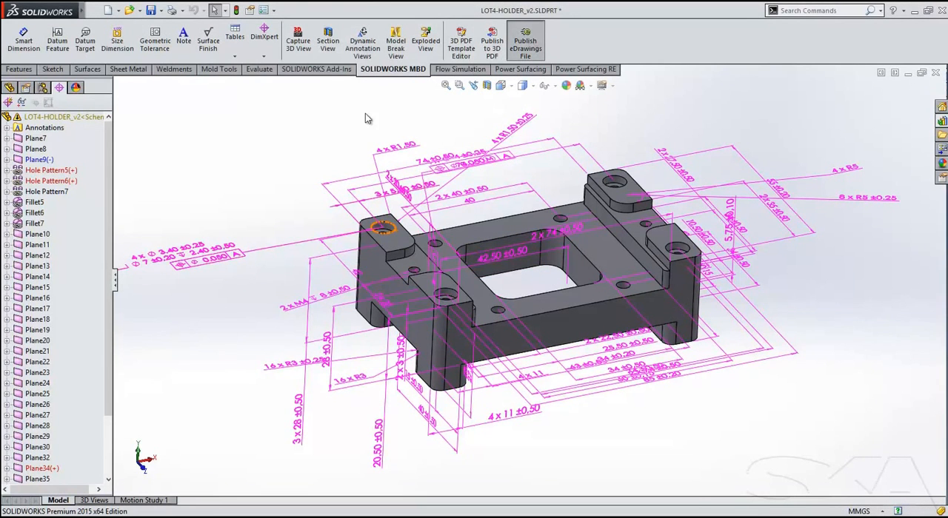
left_click(523, 48)
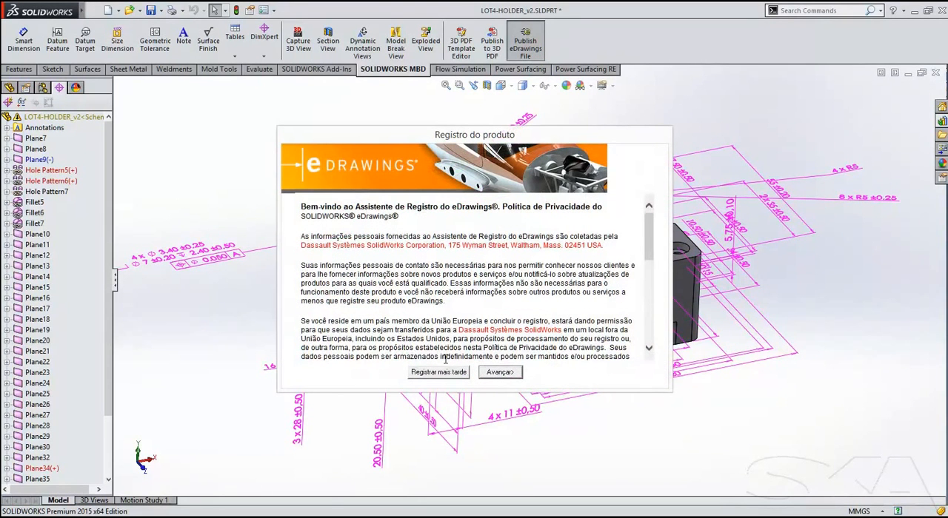
key("Escape")
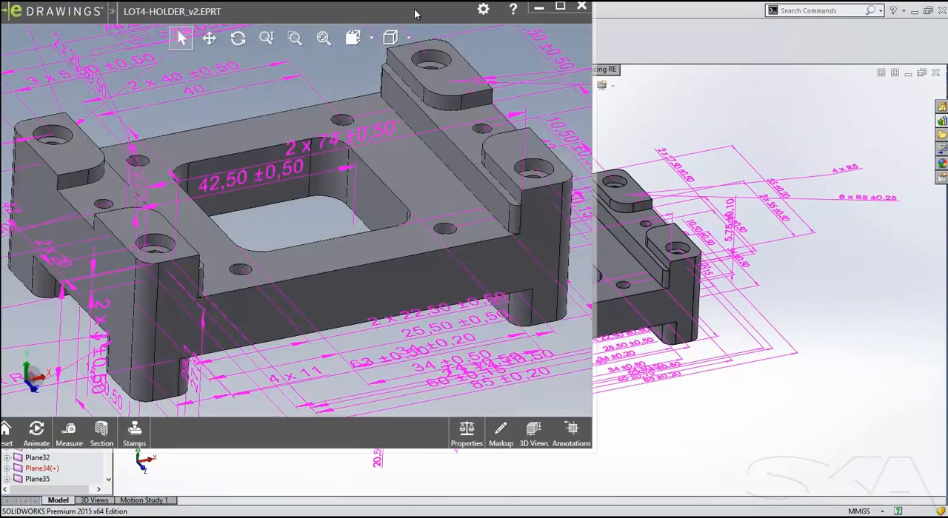
left_click_drag(419, 12, 505, 32)
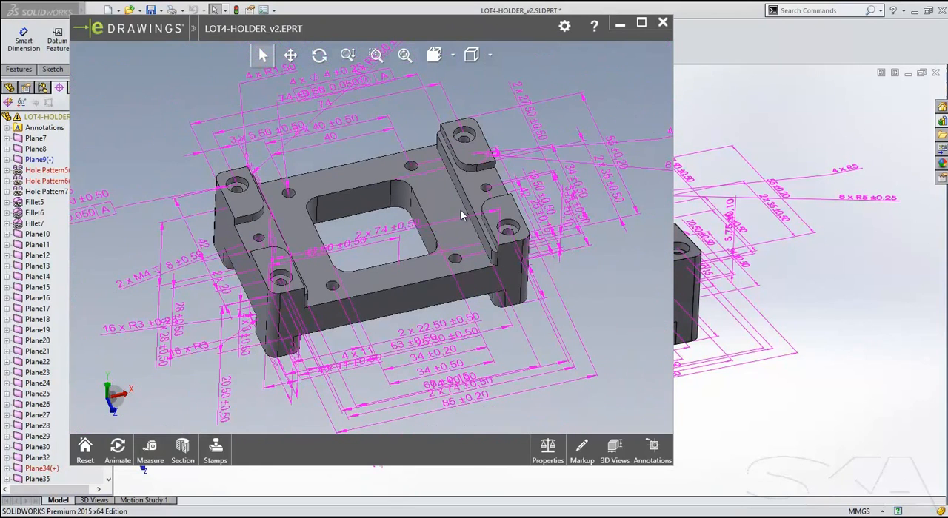
Review the Right, datums and ISO 3D views of the published holder in eDrawings, and close the viewer.
left_click(584, 449)
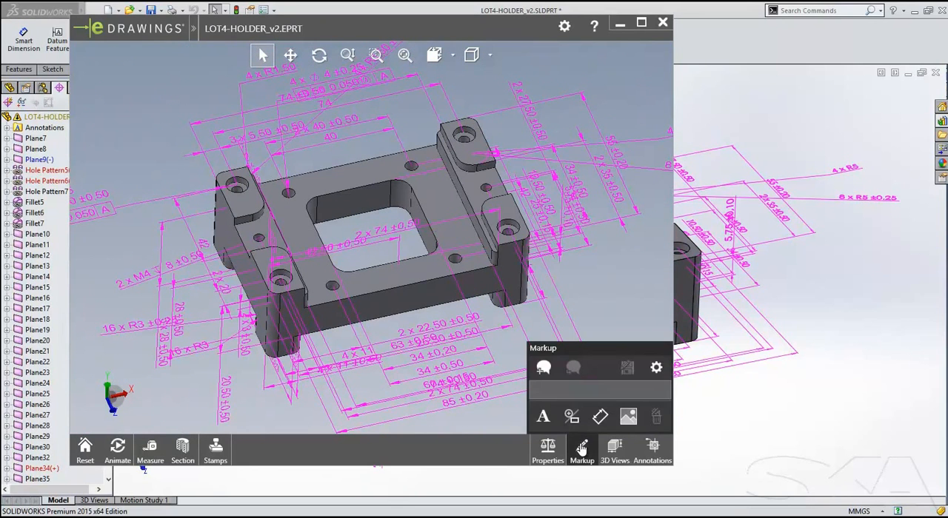
left_click(613, 447)
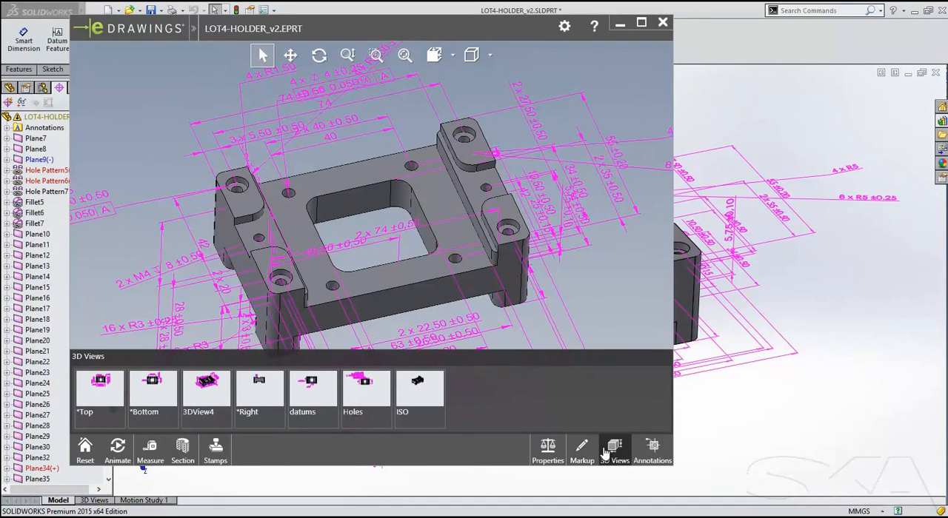
left_click(268, 393)
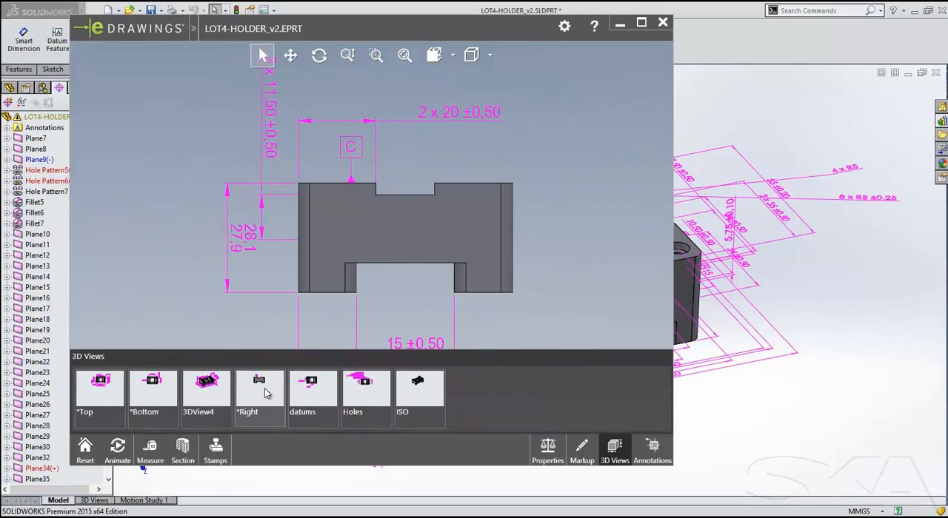
left_click(330, 400)
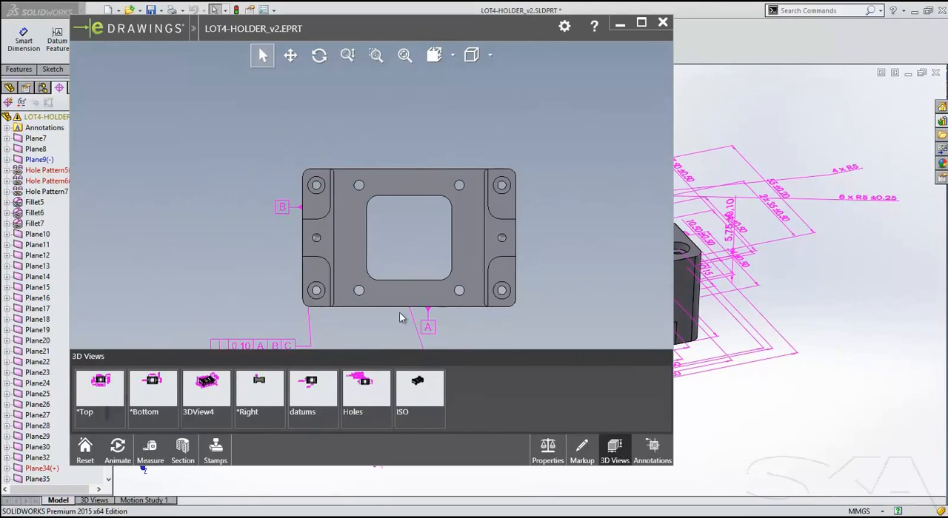
left_click(426, 391)
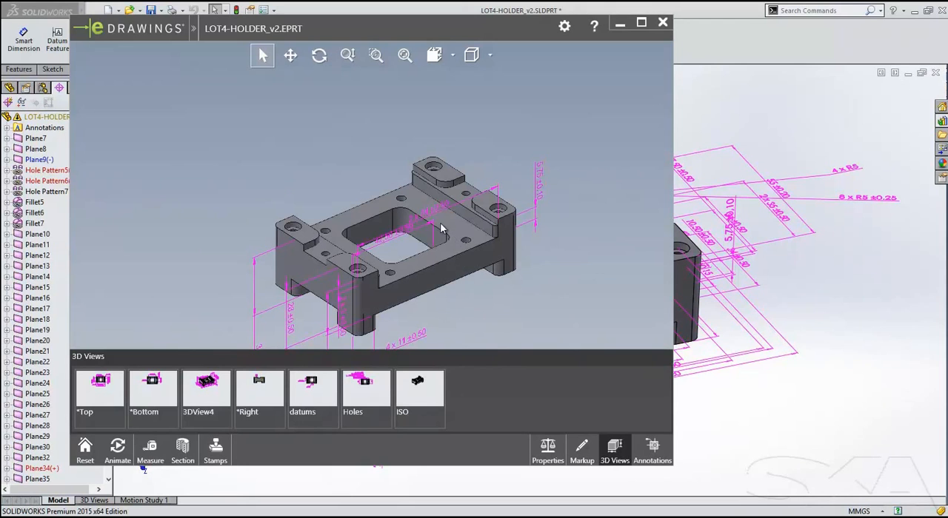
left_click(662, 22)
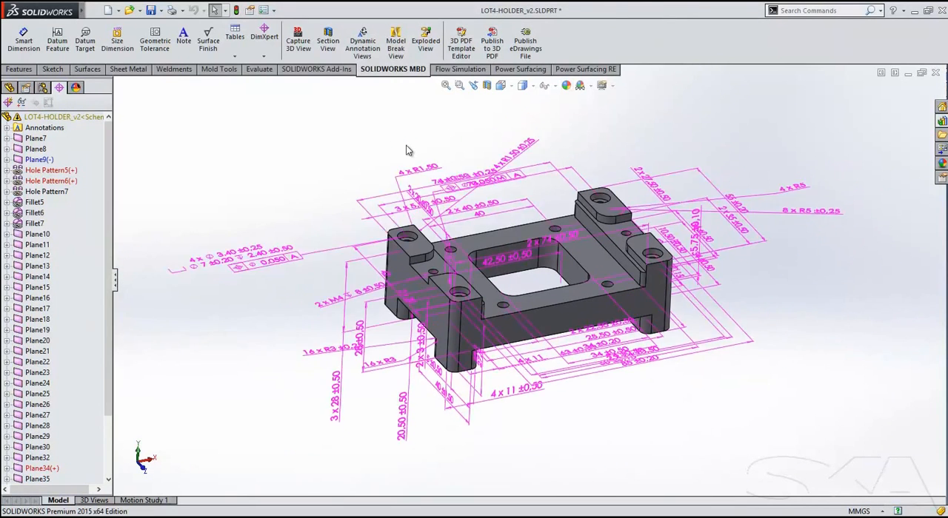
Toggle Dynamic Annotation Views for the holder part and rotate the model to check its annotations.
left_click(354, 46)
mouse_move(317, 152)
middle_mouse_down()
mouse_move(349, 194)
mouse_move(399, 217)
mouse_move(385, 222)
mouse_move(315, 190)
mouse_move(340, 190)
middle_mouse_up()
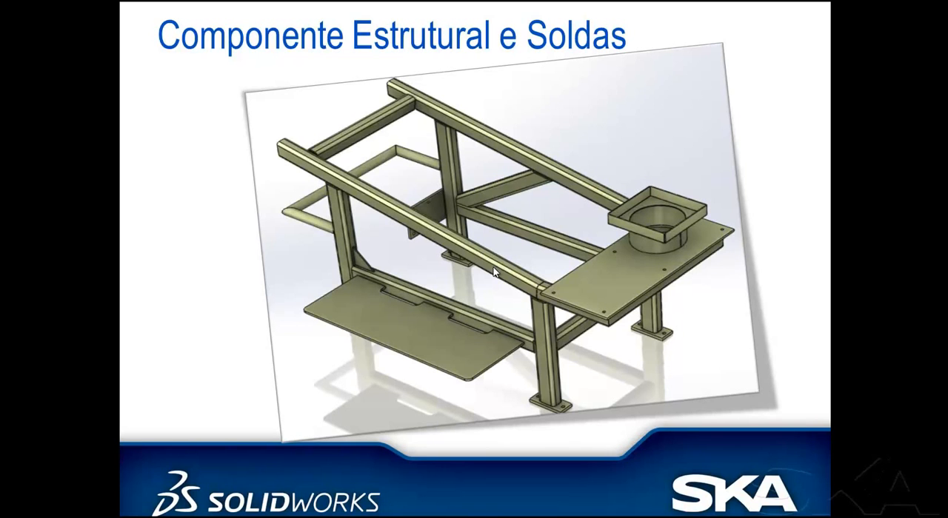
Switch from the slide to the frame part in SOLIDWORKS and bring up the weldment tools.
key("alt+Tab")
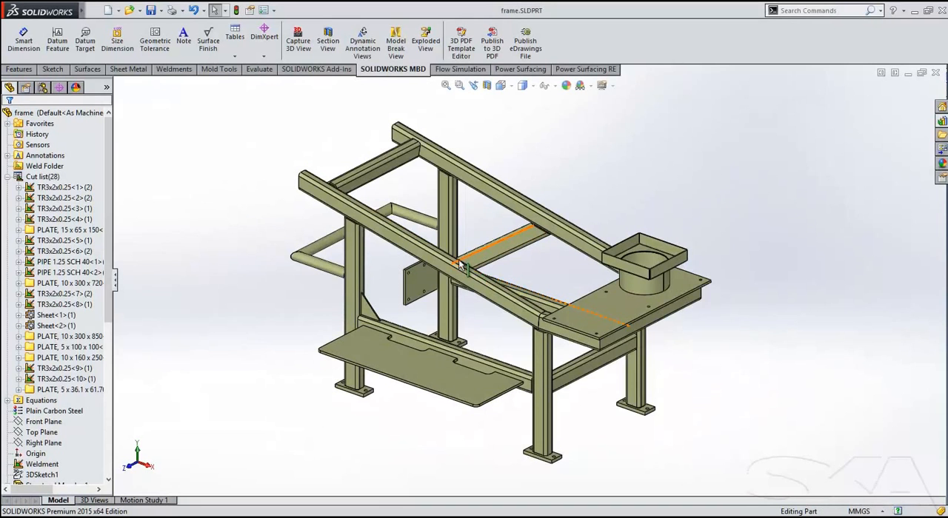
middle_click_drag(506, 258, 531, 272, "ctrl")
scroll(545, 262, "down", 1)
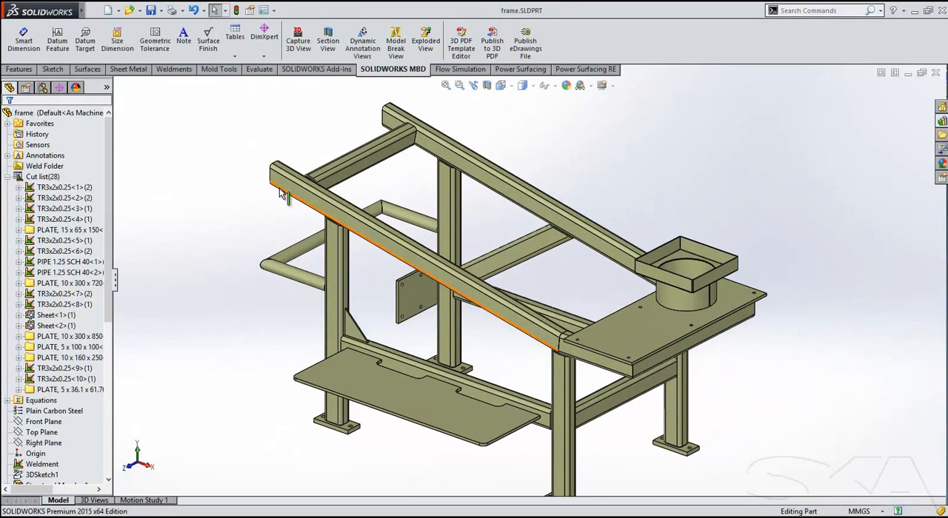
left_click(172, 70)
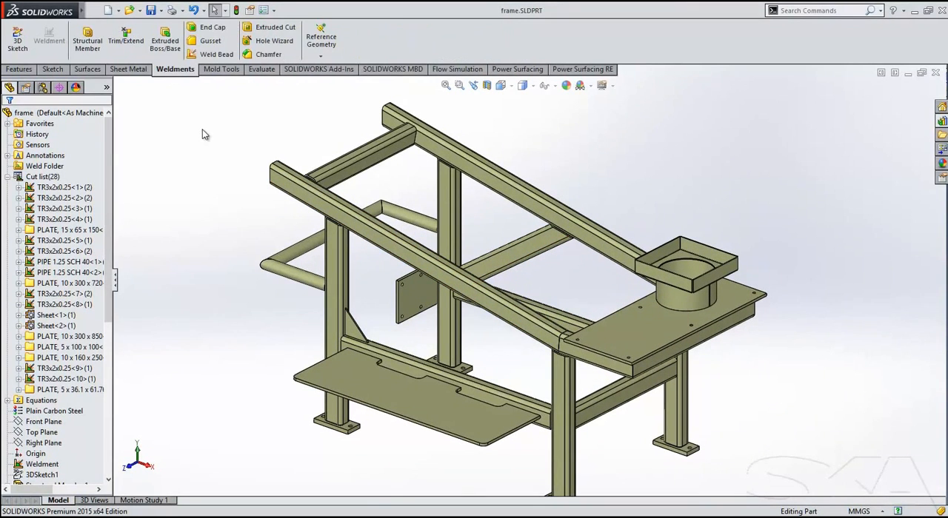
scroll(472, 146, "down", 4)
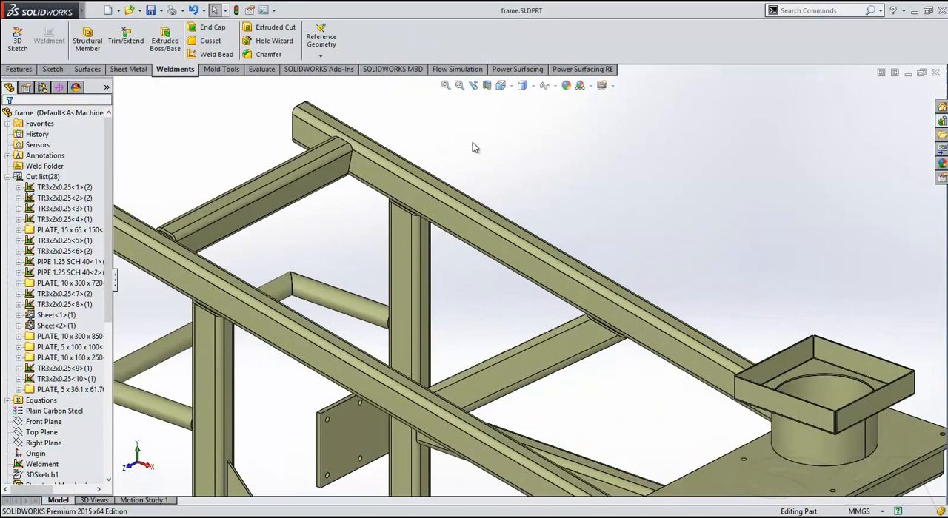
middle_click_drag(471, 148, 533, 143, "ctrl")
left_click(214, 54)
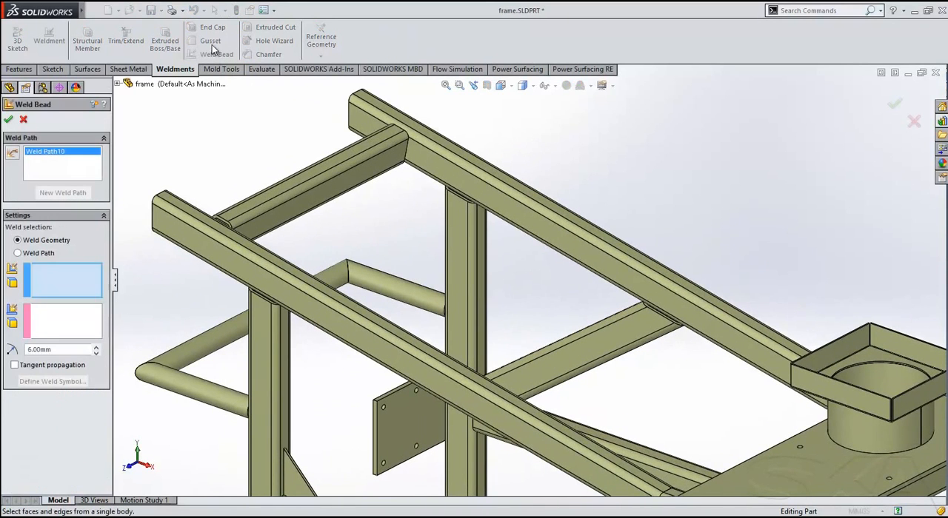
left_click(23, 119)
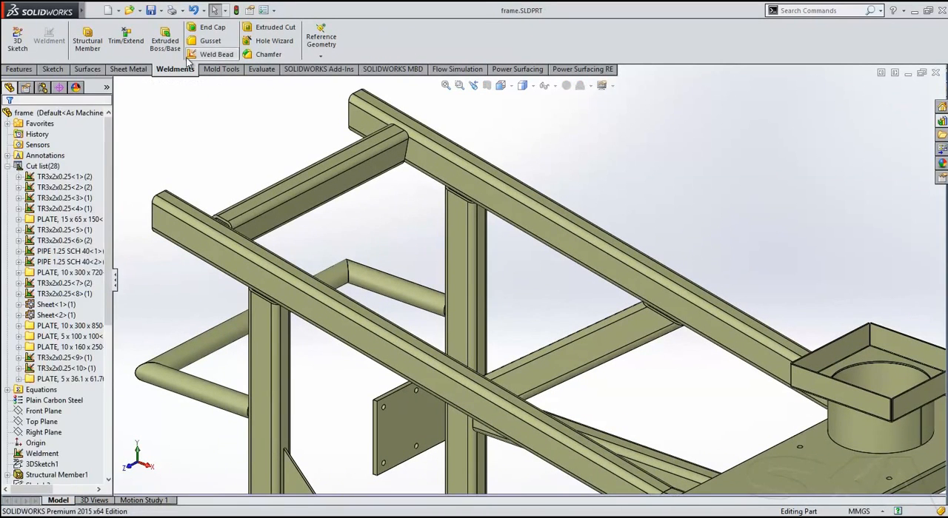
Add a triangular gusset with d1 and d2 of 100 mm between the upper cross tube and the far sloped rail.
left_click(211, 41)
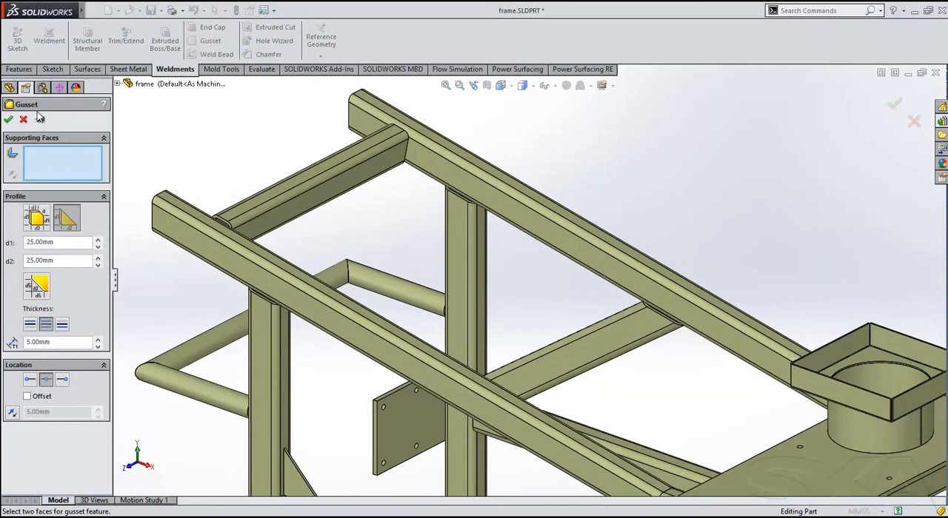
double_click(57, 241)
type("100")
key("Tab")
type("100")
key("Tab")
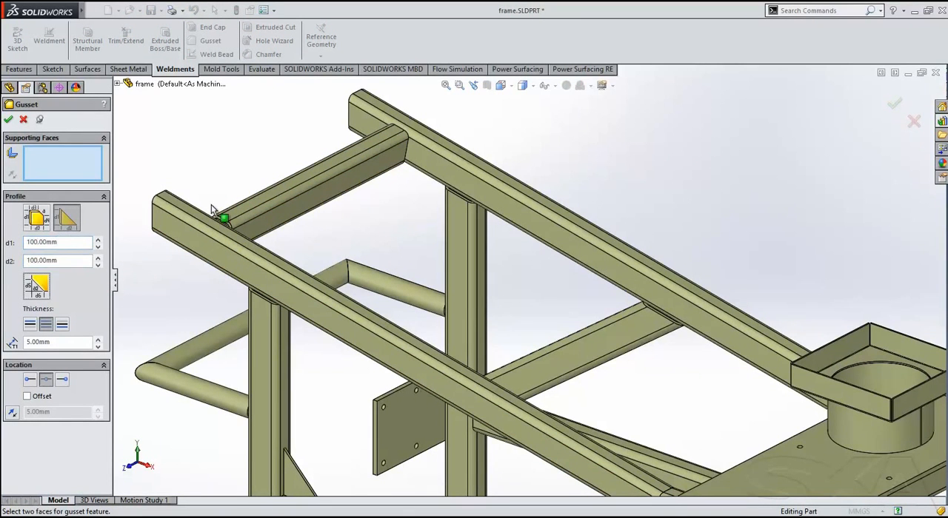
left_click(434, 168)
left_click(400, 169)
middle_click_drag(391, 233, 367, 230)
left_click(8, 119)
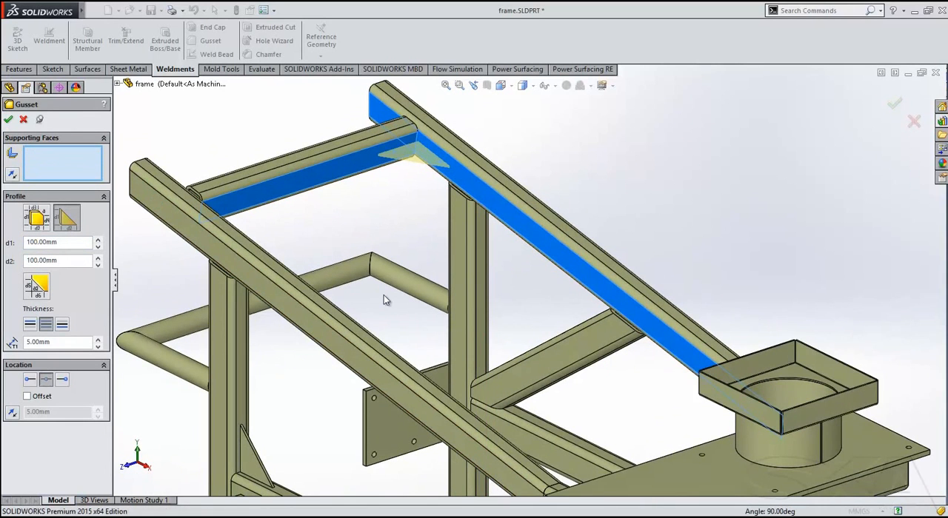
Add a 100 x 100 mm triangular gusset inside the corner where the two handle pipes meet.
scroll(384, 300, "up", 1)
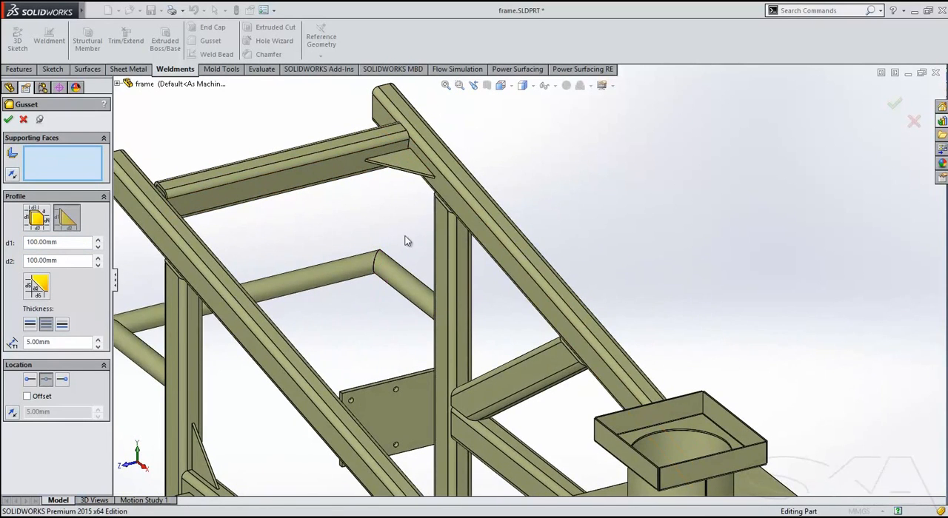
scroll(365, 287, "down", 3)
left_click(414, 276)
left_click(347, 280)
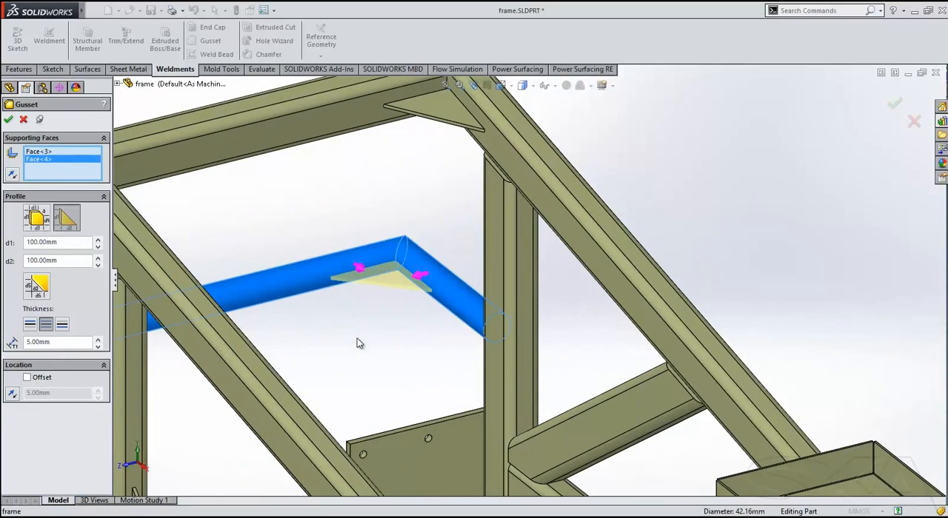
left_click(8, 120)
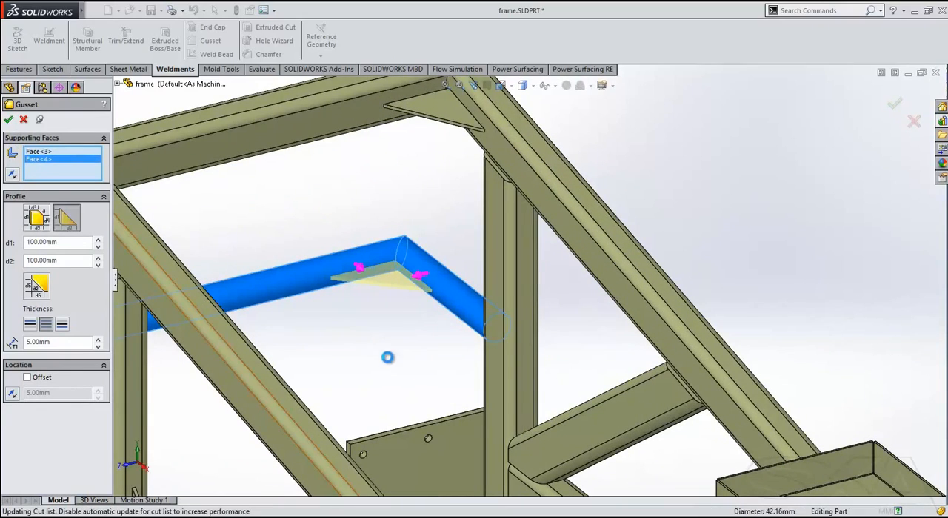
Add a 100 x 100 mm gusset between the handle pipe and the upright tube, located from an edge and flipped above the pipe.
middle_click_drag(392, 368, 427, 337)
left_click(412, 328)
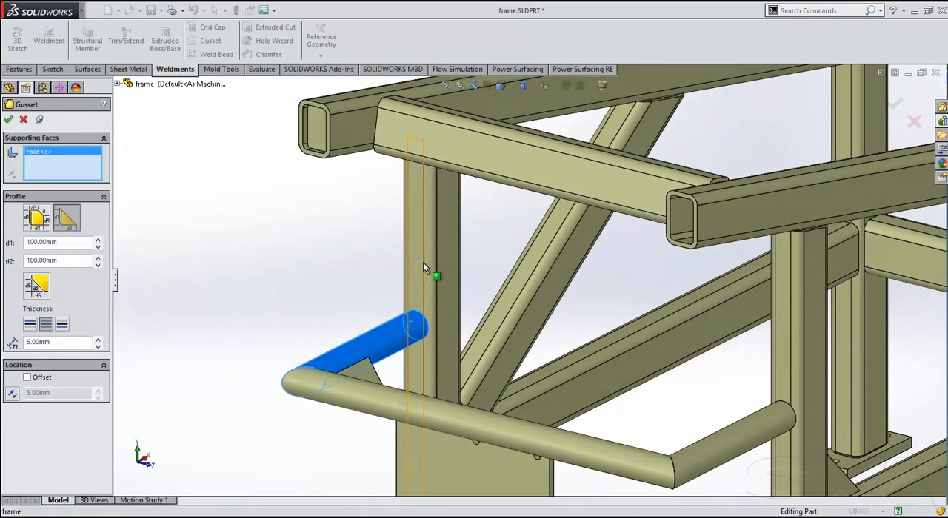
left_click(422, 262)
middle_click_drag(290, 388, 419, 401)
left_click(411, 390)
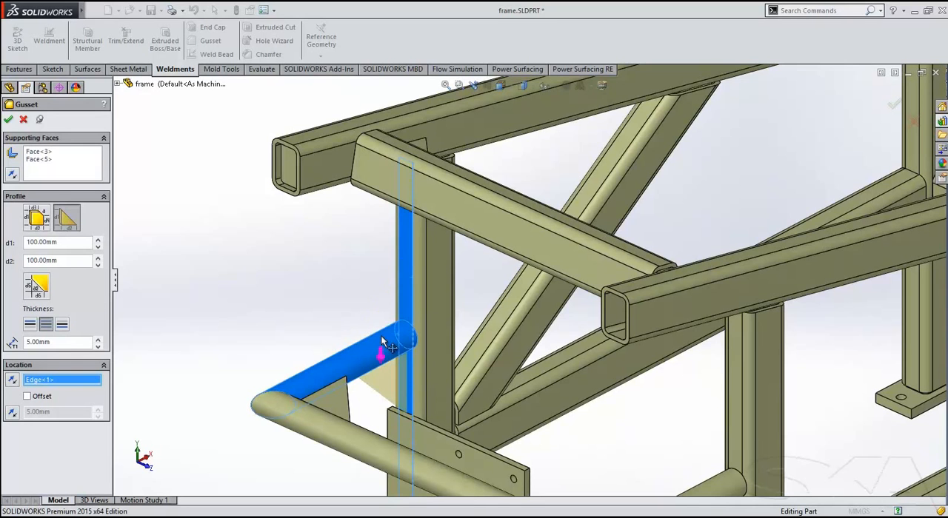
left_click(11, 119)
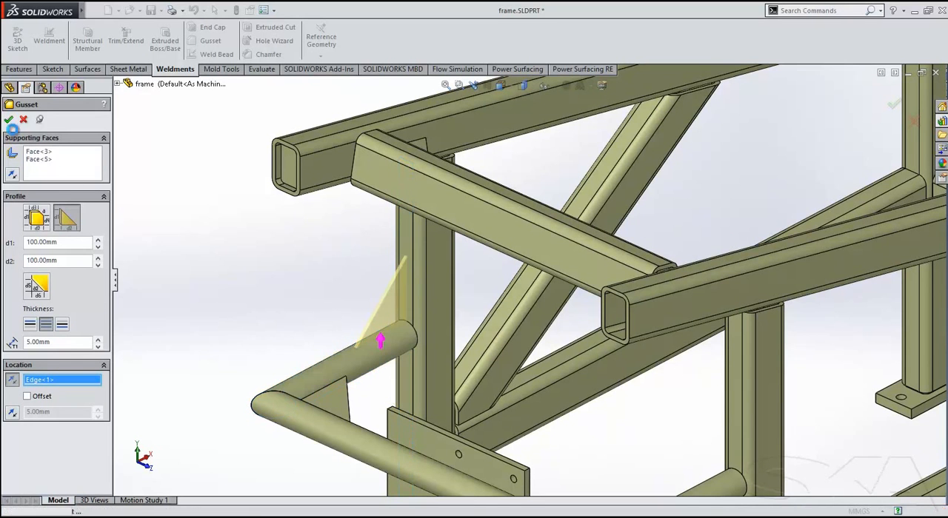
middle_click_drag(295, 254, 189, 237)
scroll(253, 246, "up", 4)
middle_click_drag(325, 262, 324, 187, "ctrl")
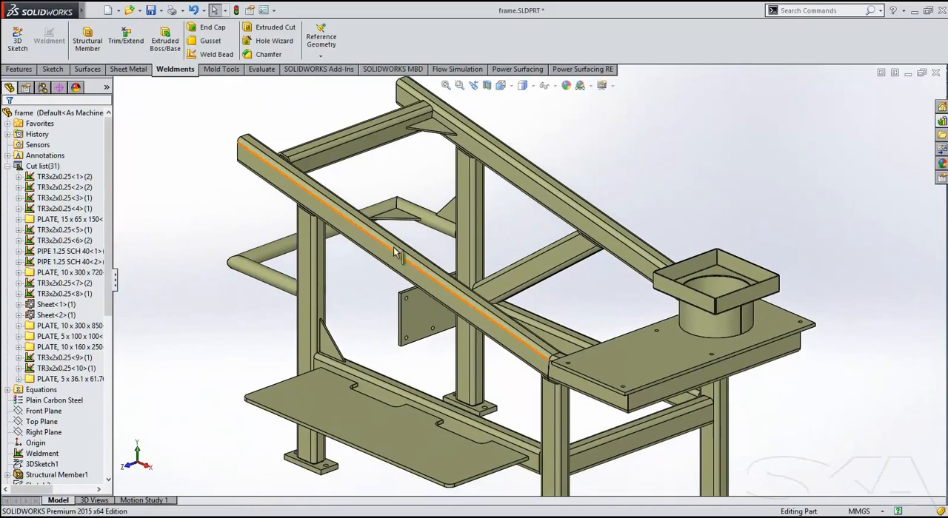
Add a 5 mm thick internal end cap with 0 mm inset to the open end of the near sloped rail.
middle_click_drag(492, 232, 453, 282)
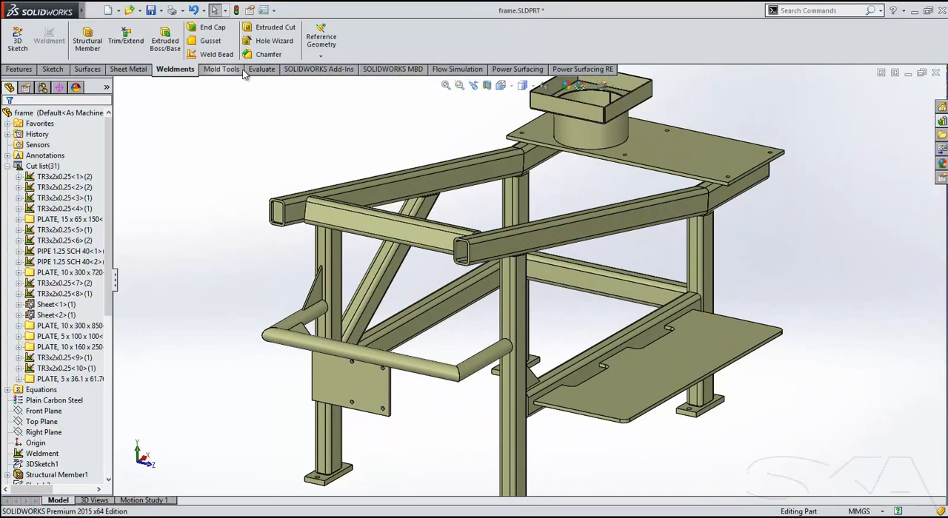
left_click(211, 27)
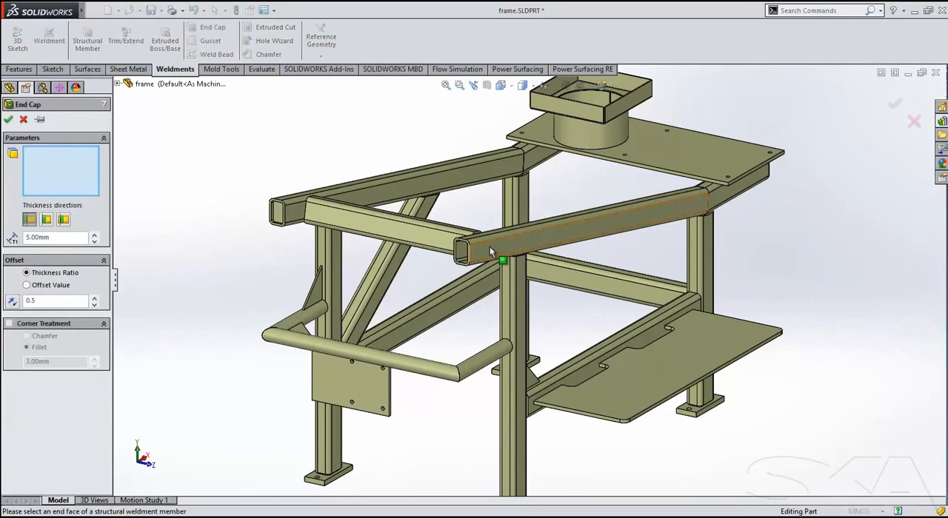
scroll(489, 246, "down", 5)
left_click(440, 291)
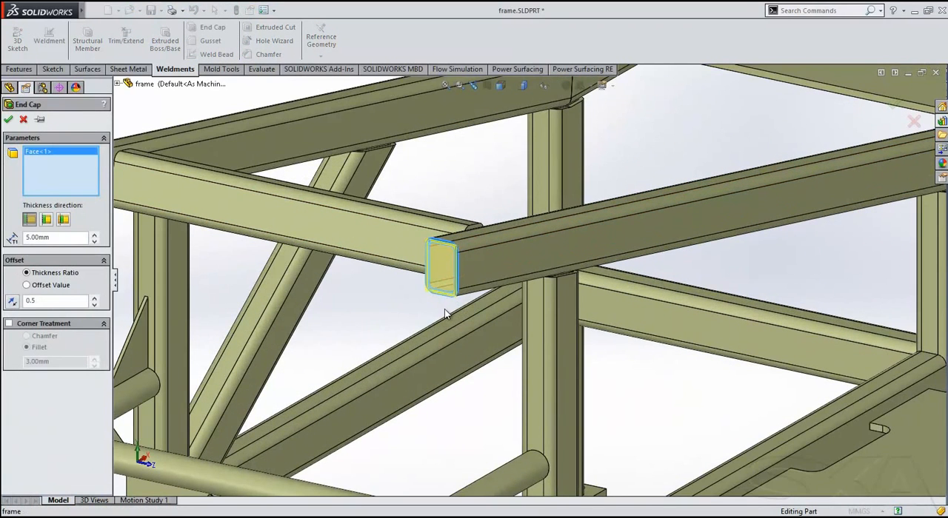
left_click(64, 222)
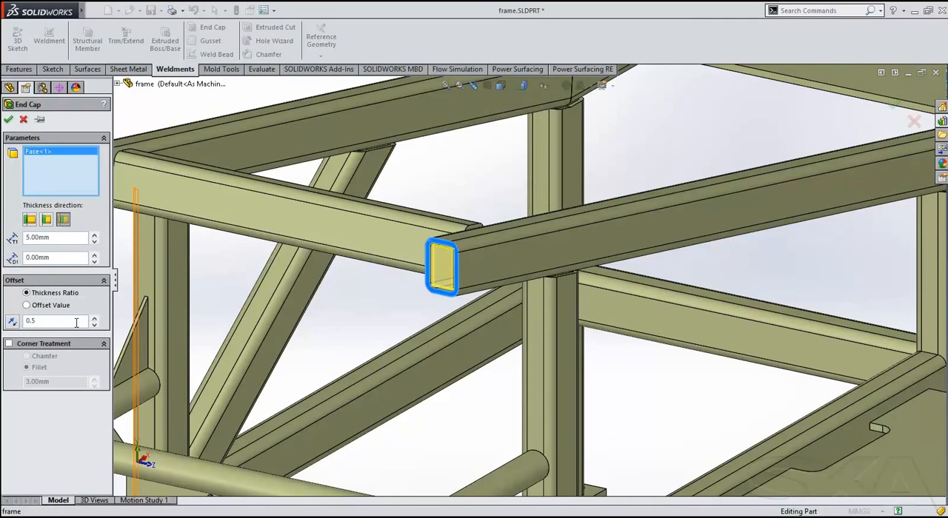
left_click(8, 120)
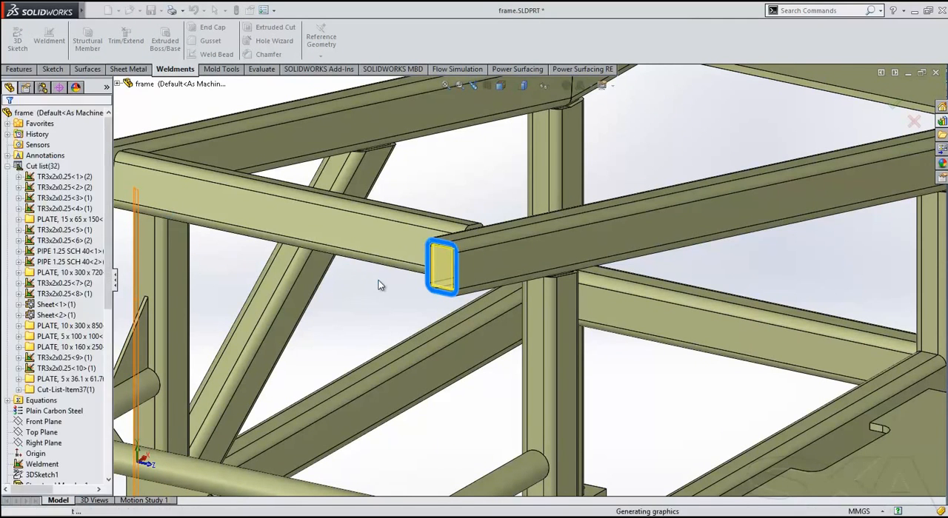
Examine the internal end cap of the near sloped rail in a temporary section view on the Front Plane.
middle_click_drag(379, 280, 353, 290)
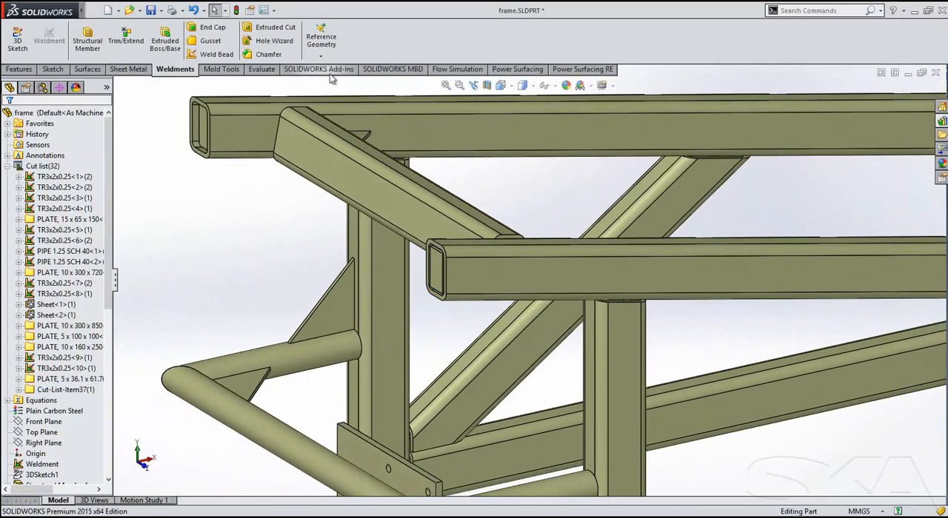
left_click(487, 86)
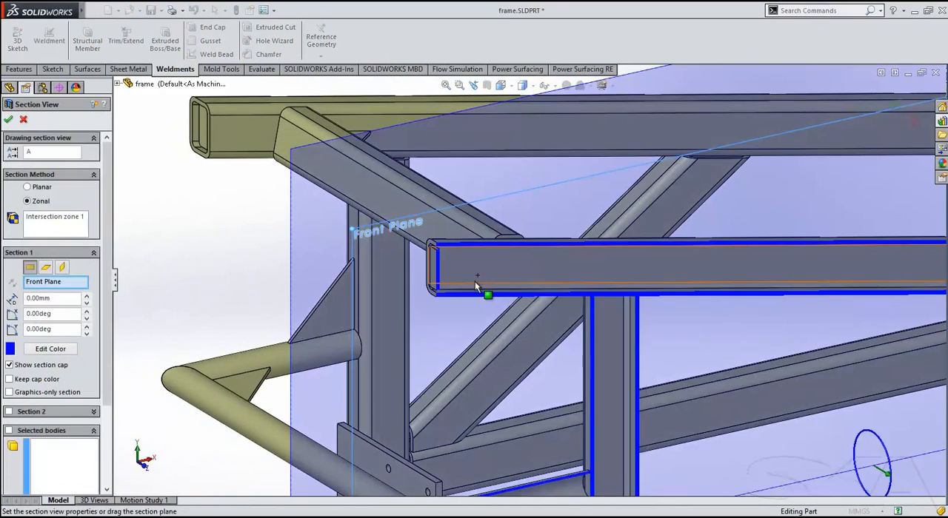
scroll(459, 270, "down", 3)
scroll(427, 247, "down", 5)
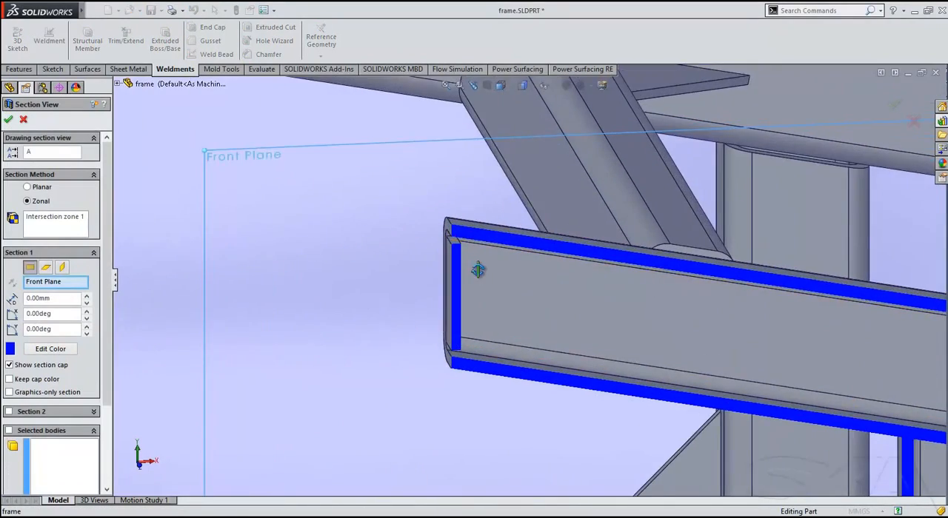
middle_click_drag(477, 246, 472, 245)
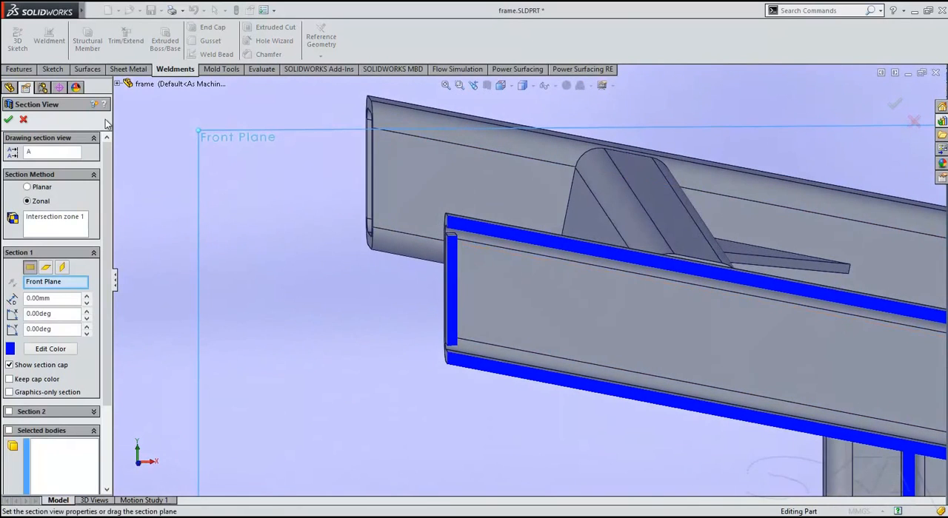
left_click(23, 119)
scroll(432, 378, "up", 5)
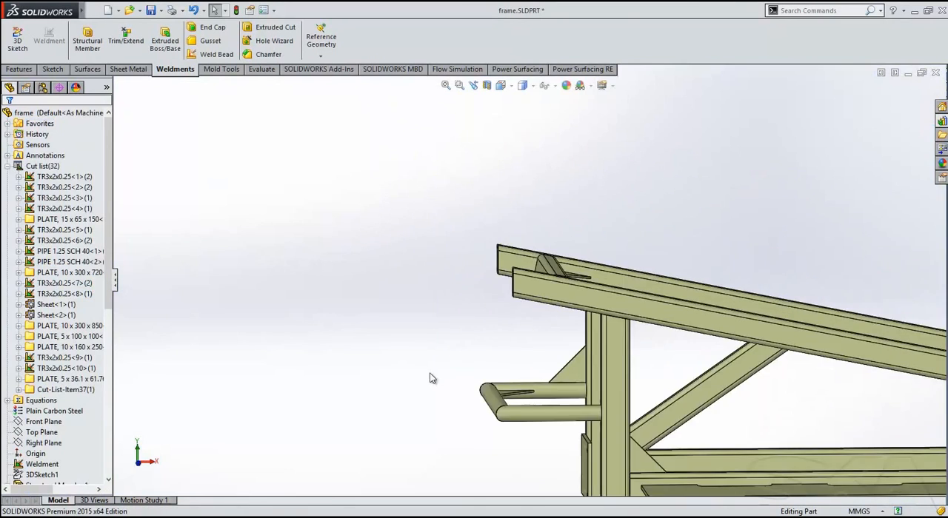
Review the cut-list properties of the first TR3x2x0.25 tube item in the weldment's cut list.
middle_click_drag(514, 370, 361, 333, "ctrl")
middle_click_drag(474, 358, 526, 412)
left_click(44, 167)
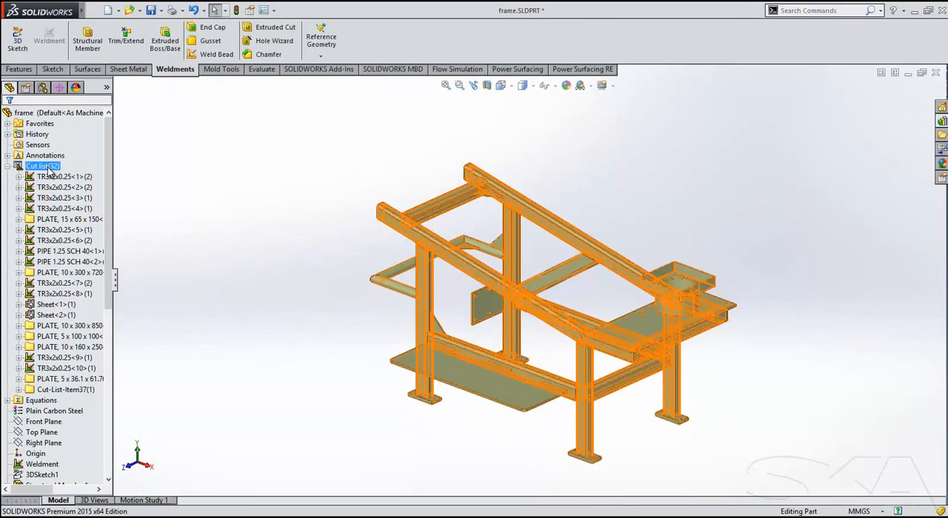
right_click(46, 168)
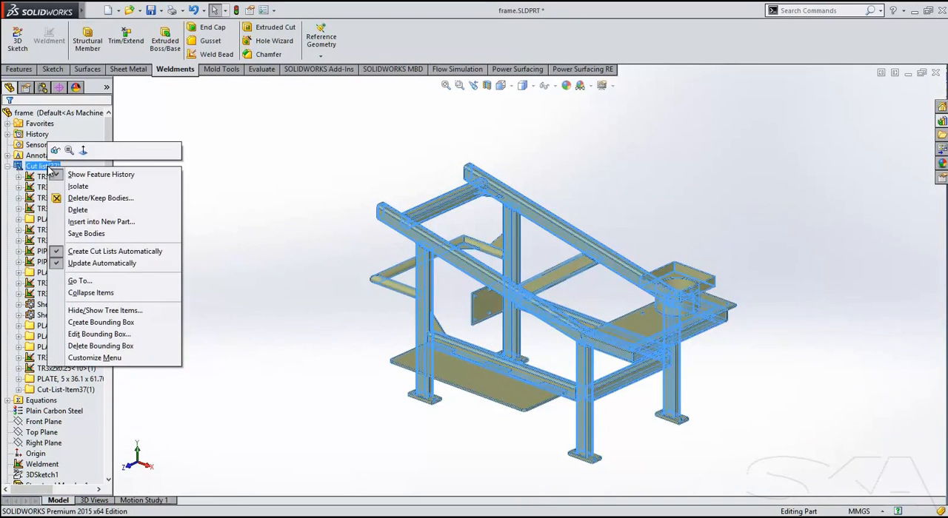
left_click(42, 180)
right_click(42, 181)
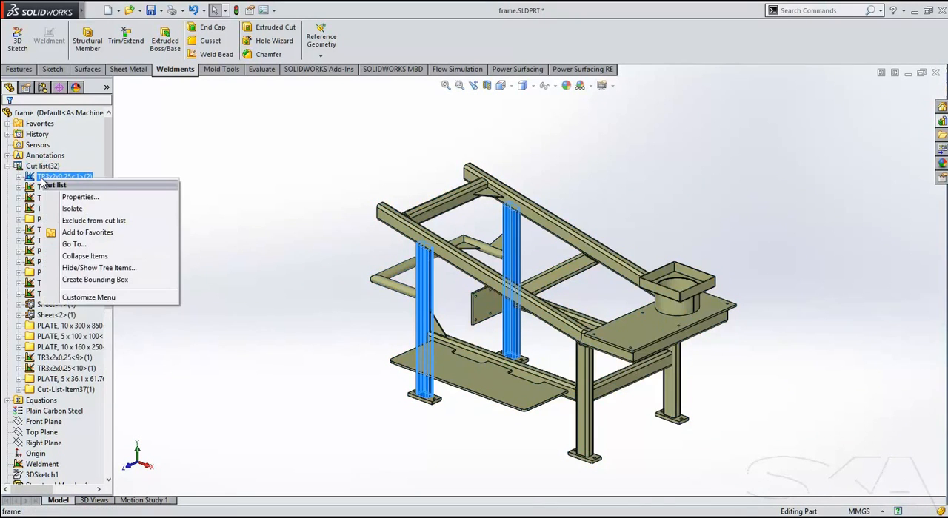
left_click(74, 197)
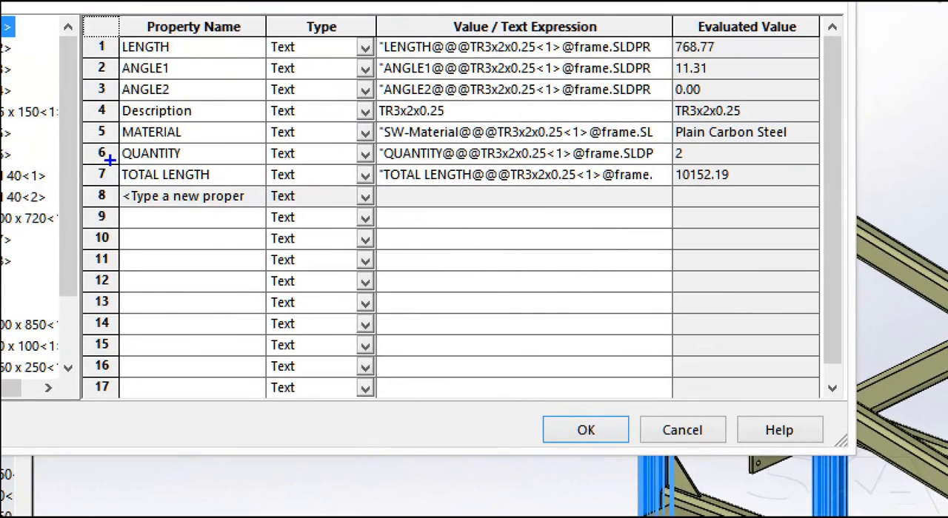
mouse_move(76, 167)
left_mouse_down()
mouse_move(554, 179)
mouse_move(749, 162)
left_mouse_up()
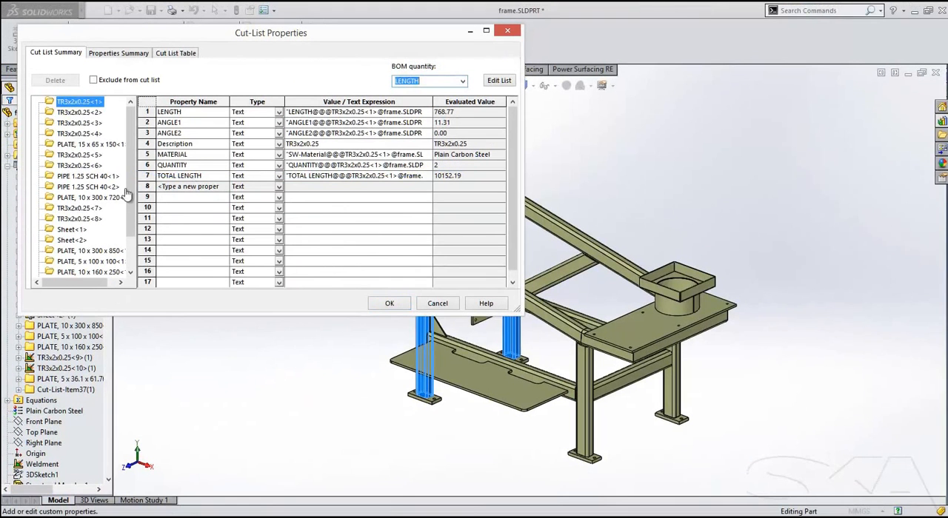
left_click(507, 31)
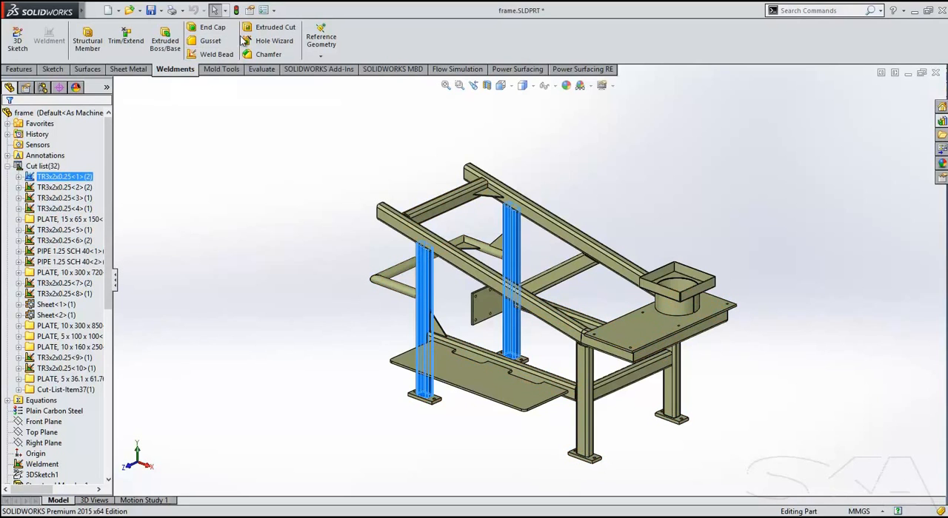
Turn off renaming cut list folders with the Description property value in the document's weldment properties.
left_click(262, 10)
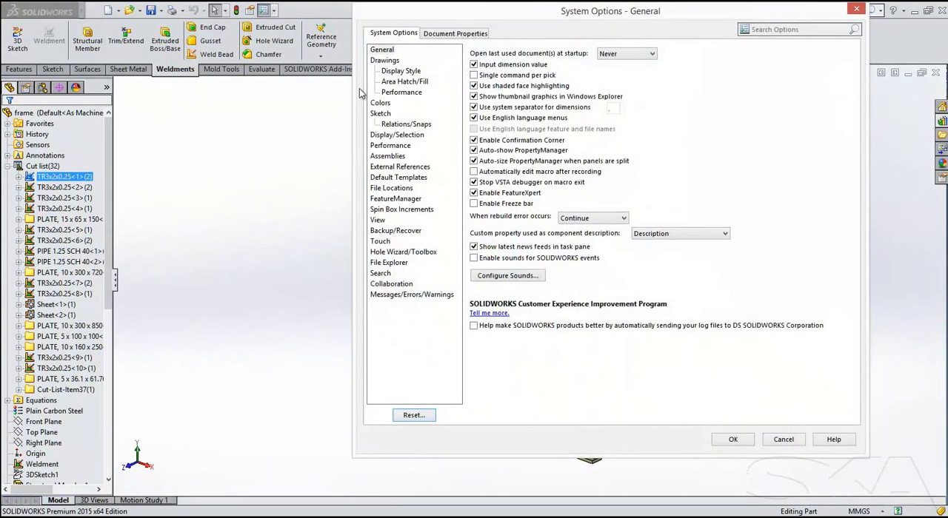
left_click(466, 35)
left_click(392, 178)
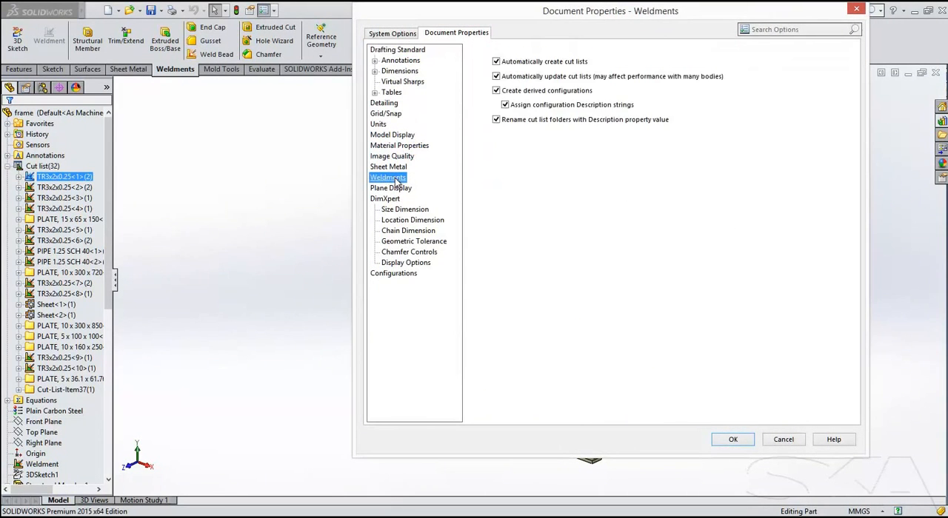
left_click(502, 122)
left_click(726, 441)
left_click(219, 258)
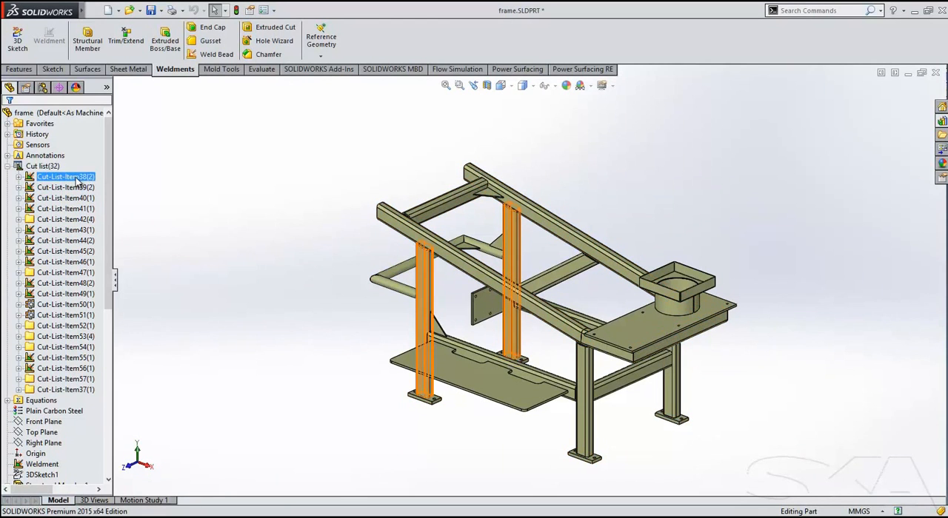
Turn on renaming cut list folders with the Description property value in the document's weldment properties.
left_click(266, 10)
left_click(459, 34)
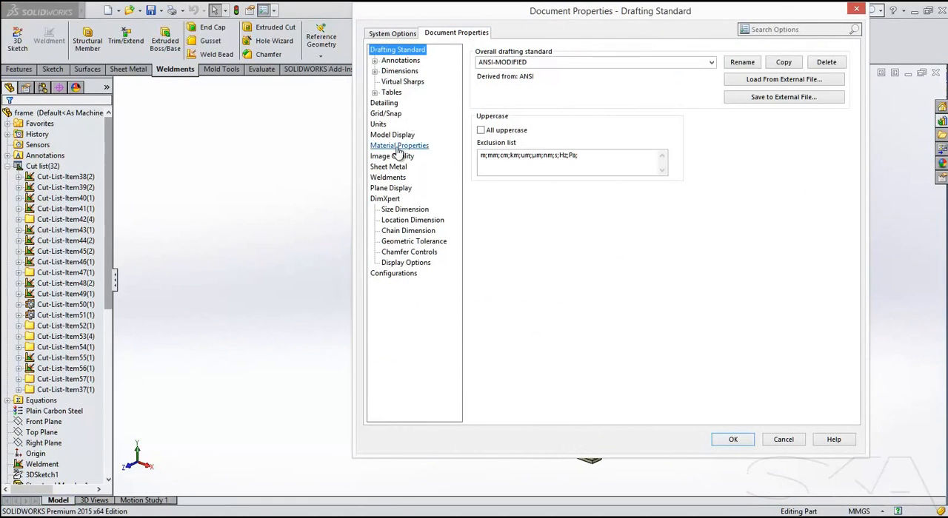
left_click(390, 178)
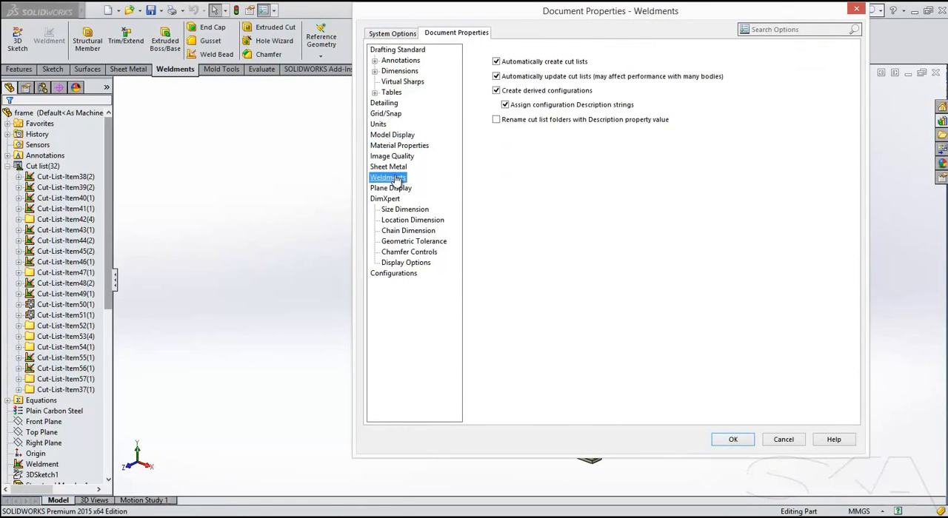
left_click(518, 121)
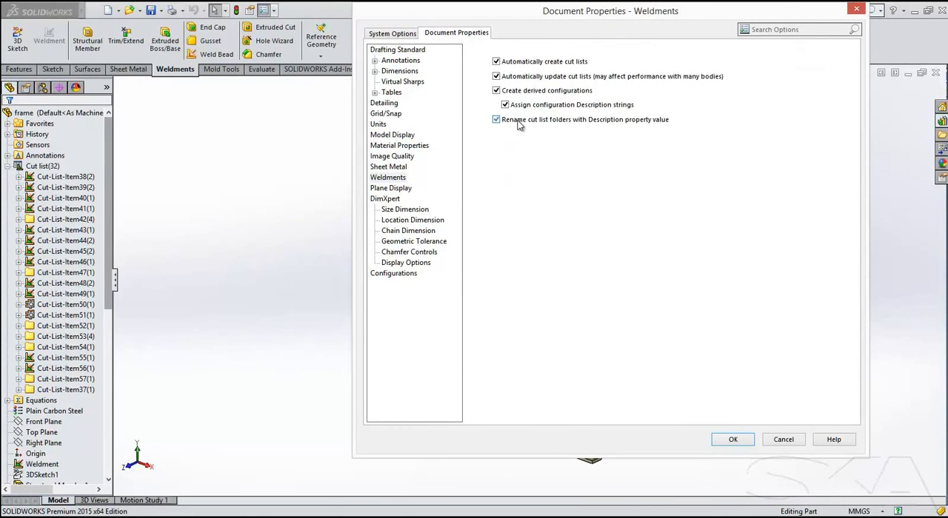
left_click(733, 440)
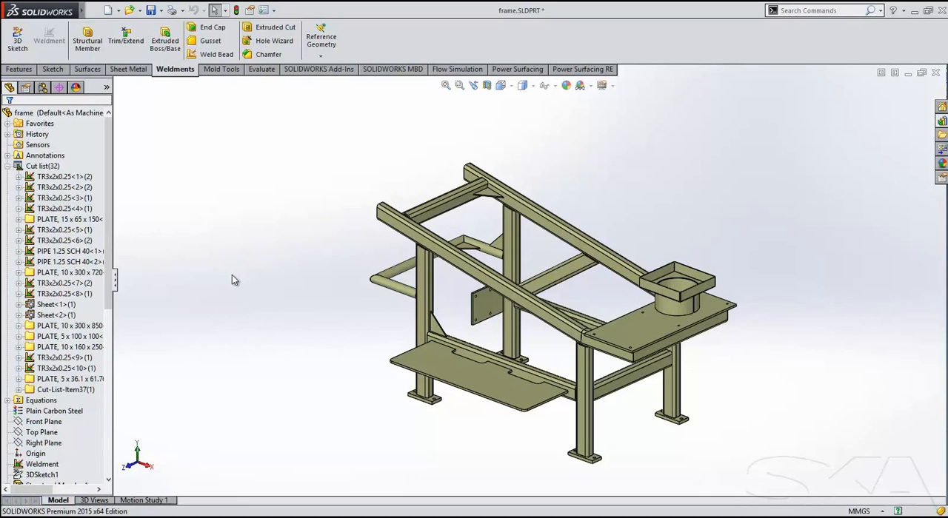
Start a weld bead with a 6 mm path between the far sloped rail's inner face and the top face of its triangular gusset.
scroll(572, 172, "down", 8)
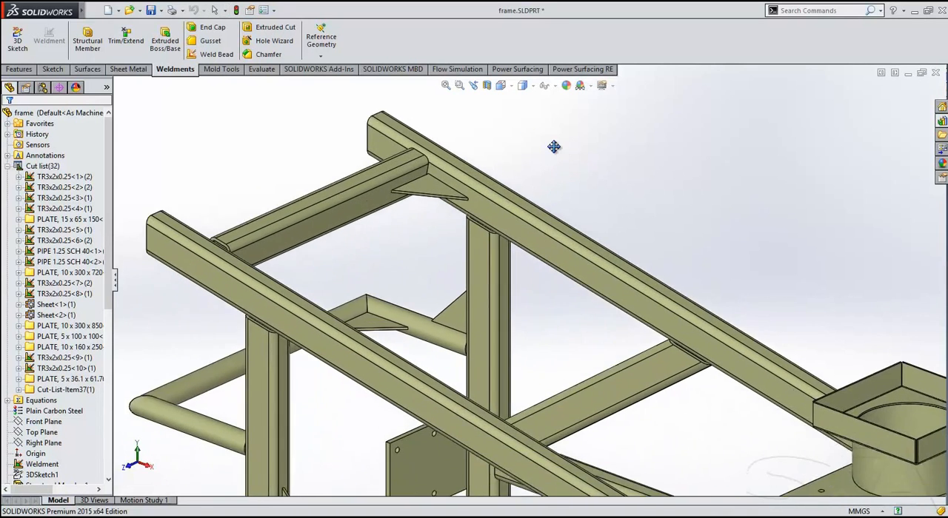
left_click(215, 55)
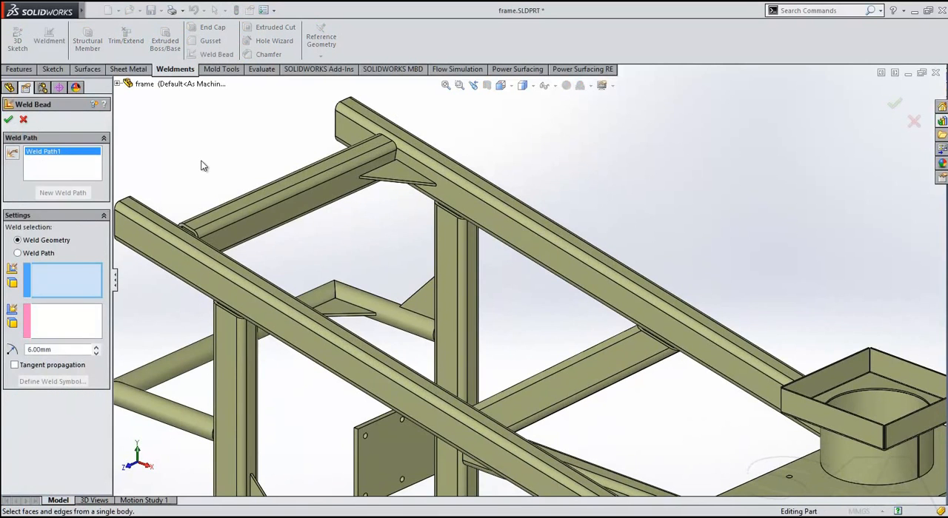
scroll(437, 163, "down", 5)
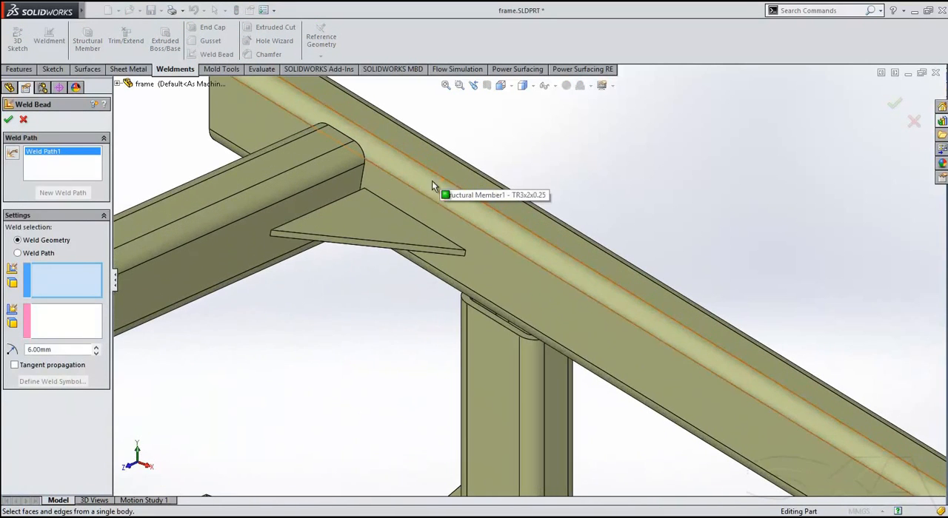
left_click(399, 201)
left_click(74, 320)
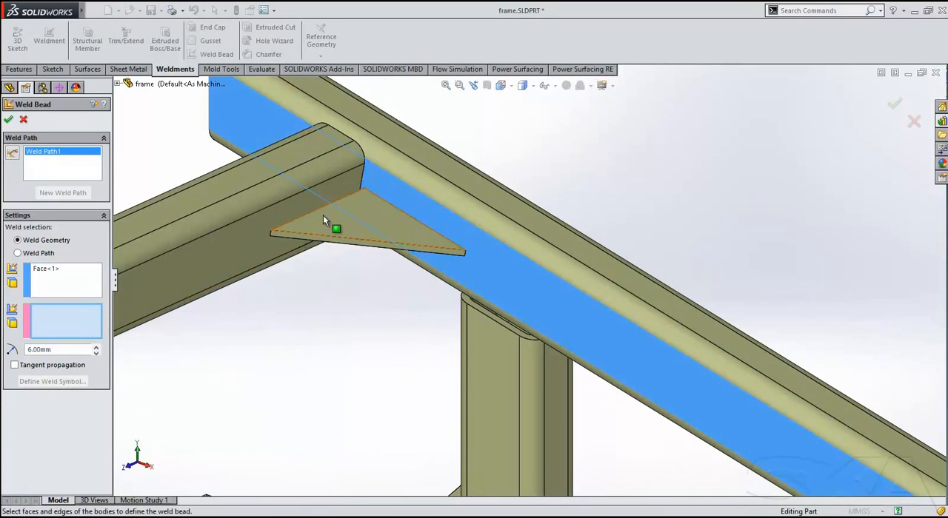
left_click(324, 215)
scroll(330, 296, "up", 5)
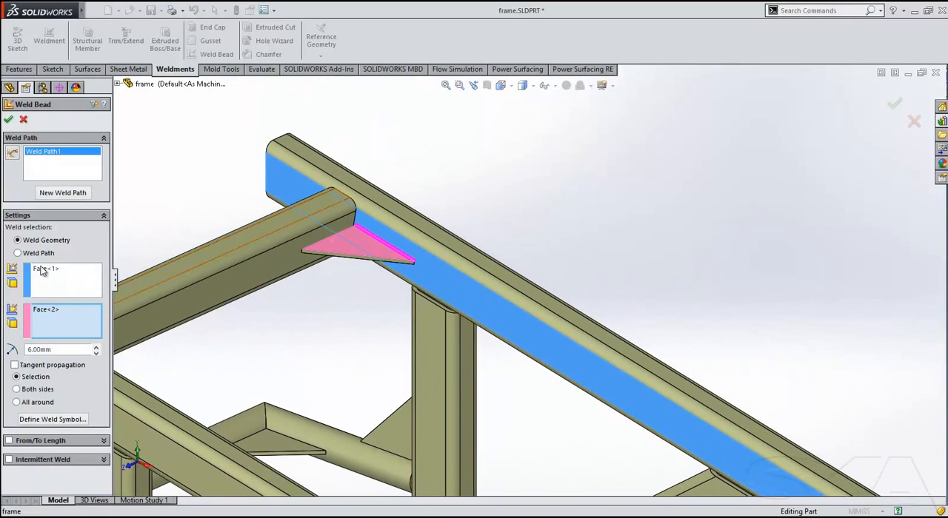
Add a second 6 mm weld path along the gusset edge that meets the upper cross tube.
left_click(63, 193)
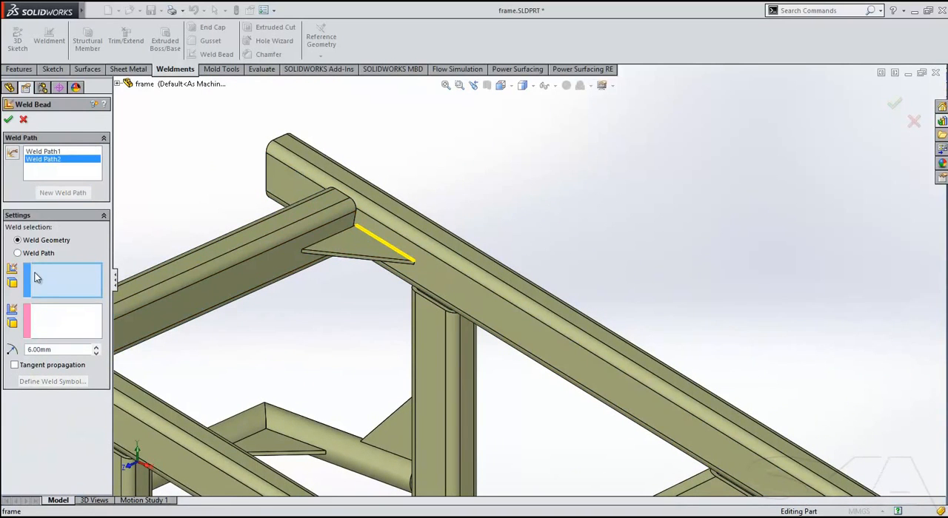
left_click(18, 253)
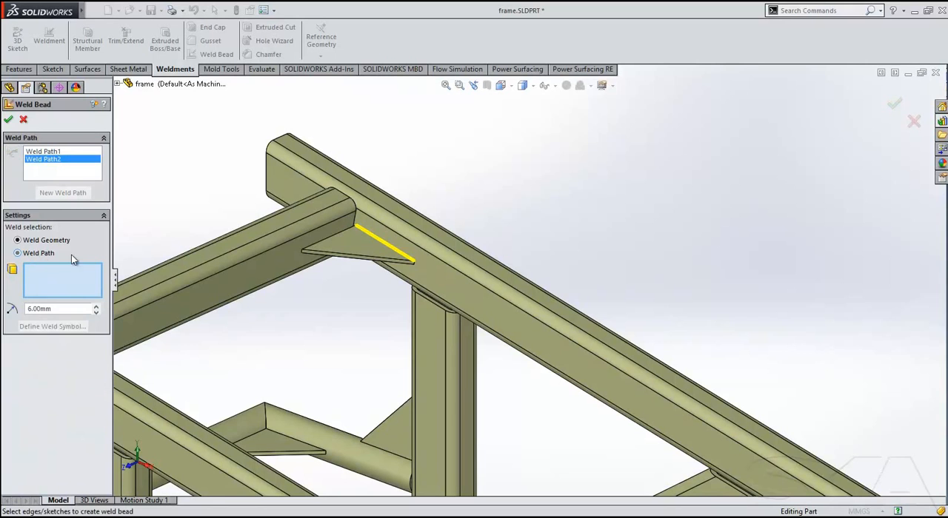
left_click(320, 242)
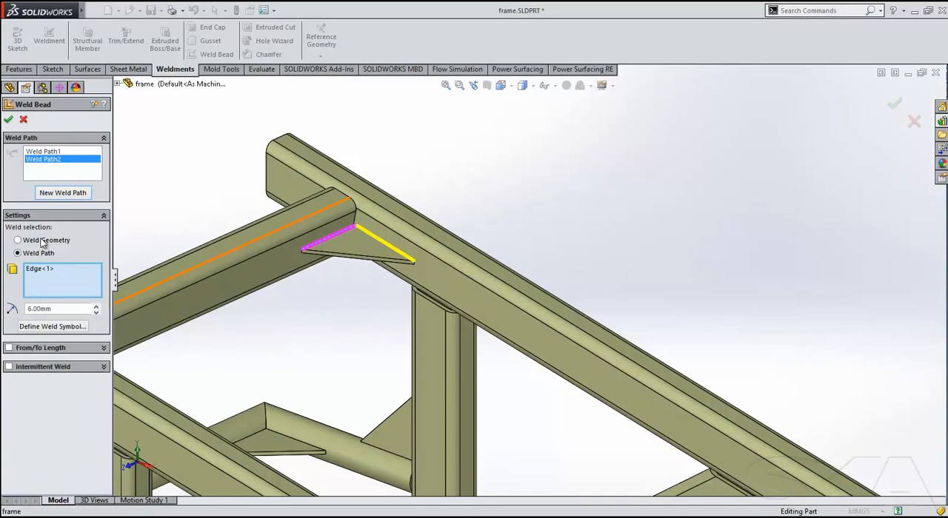
Add a third 6 mm weld path along the open vertical corner edge of the square sheet metal tray.
left_click(65, 194)
middle_click_drag(371, 345, 277, 79, "ctrl")
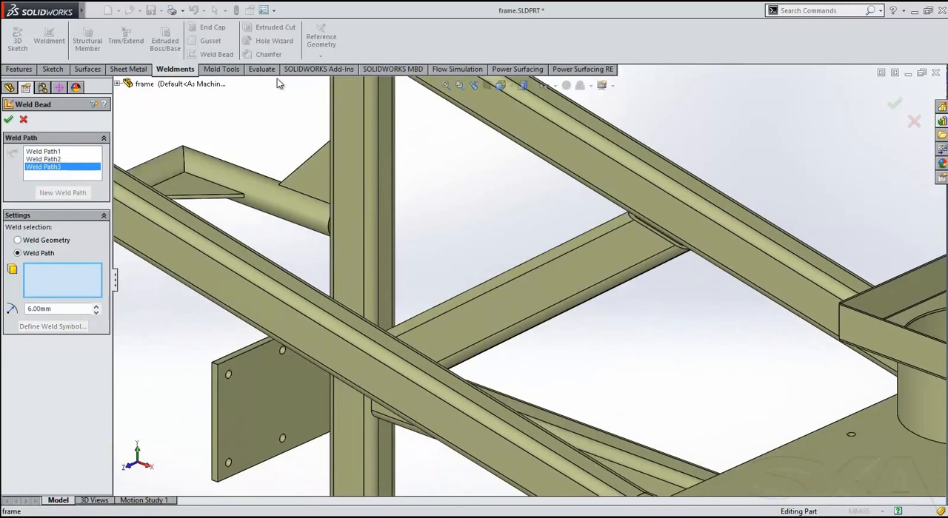
scroll(618, 461, "up", 1)
middle_click_drag(635, 392, 284, 307, "ctrl")
scroll(560, 267, "down", 5)
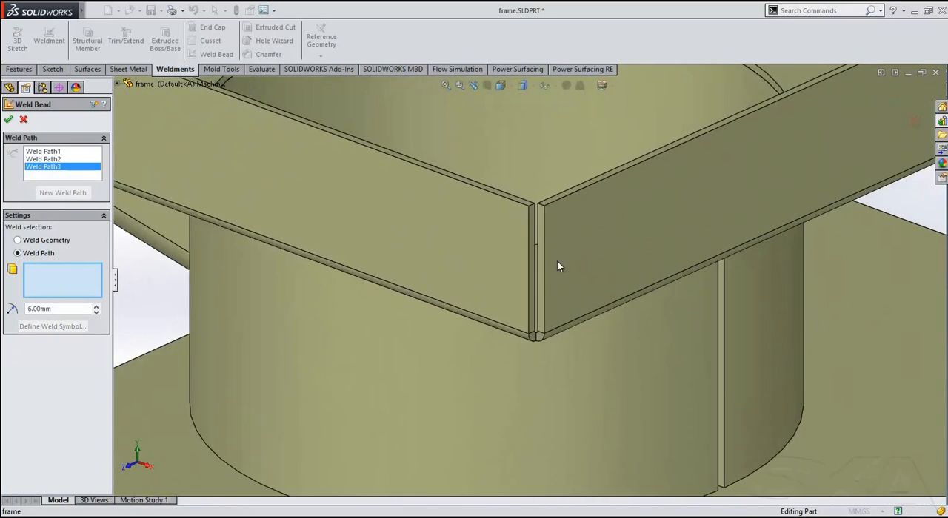
left_click(533, 228)
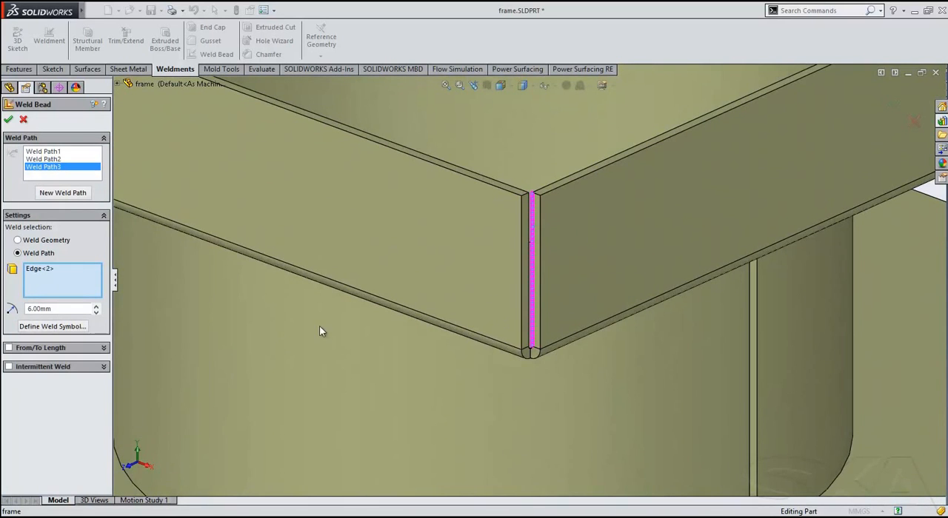
Add a fourth 6 mm weld path by weld geometry across the vertical gap in the rolled cylinder, picking both facing sides.
left_click(63, 192)
middle_click_drag(551, 229, 357, 220)
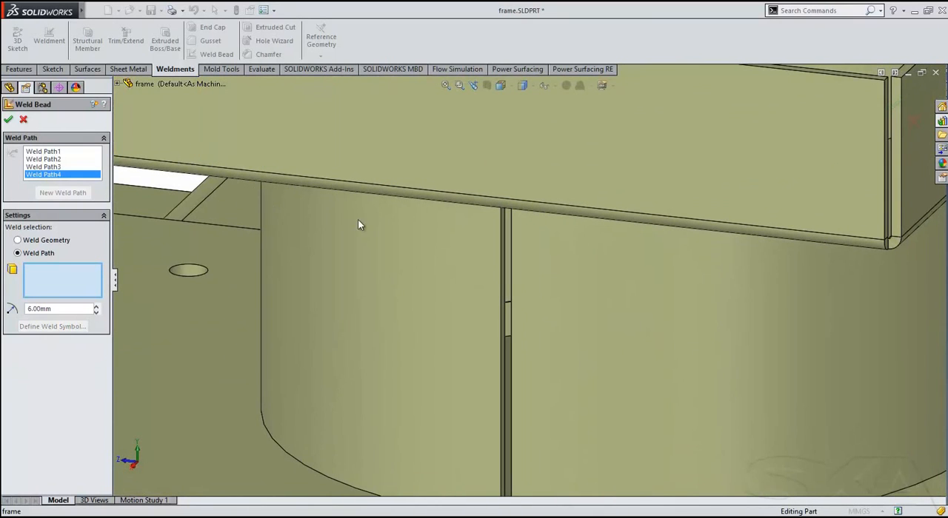
left_click(52, 243)
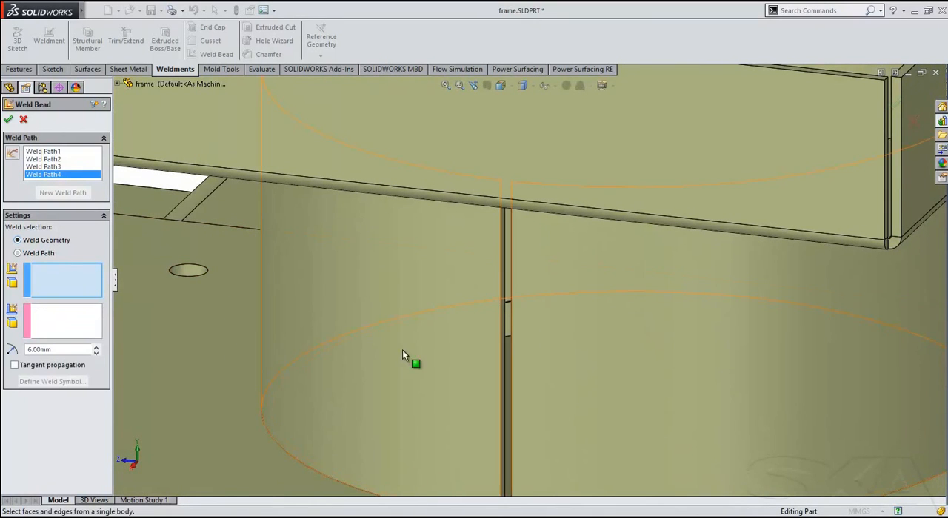
left_click(503, 296)
left_click(51, 317)
mouse_move(496, 294)
middle_mouse_down()
mouse_move(541, 296)
mouse_move(504, 296)
middle_mouse_up()
left_click(510, 290)
Start a fifth weld path and turn on sketch visibility in the graphics area.
left_click(81, 191)
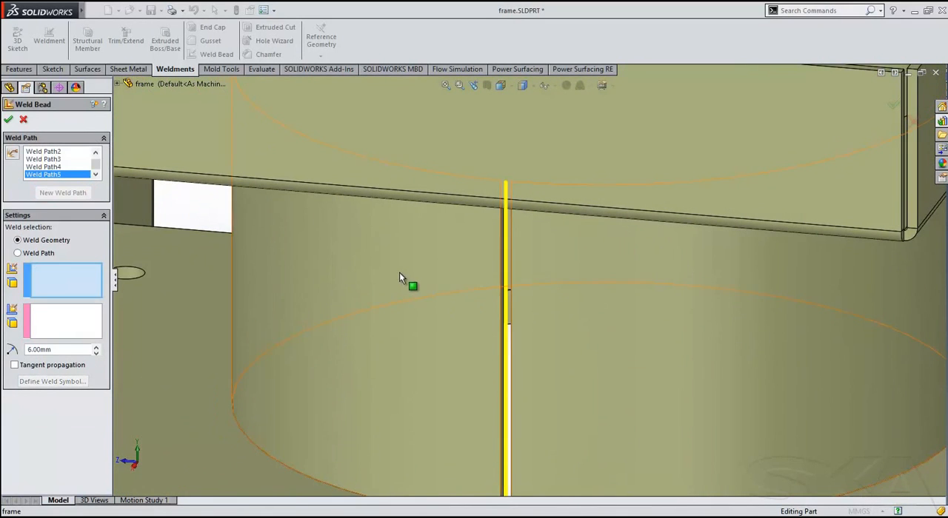
scroll(488, 191, "up", 8)
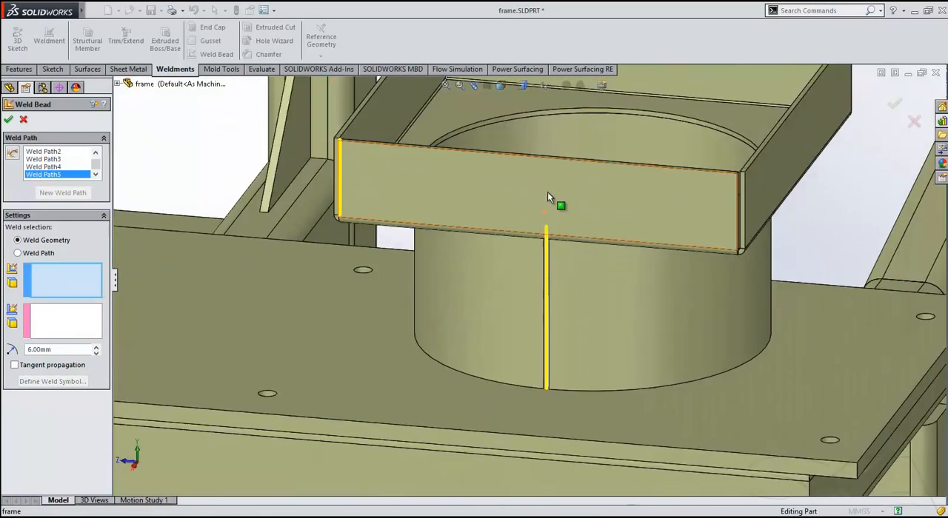
scroll(702, 230, "up", 2)
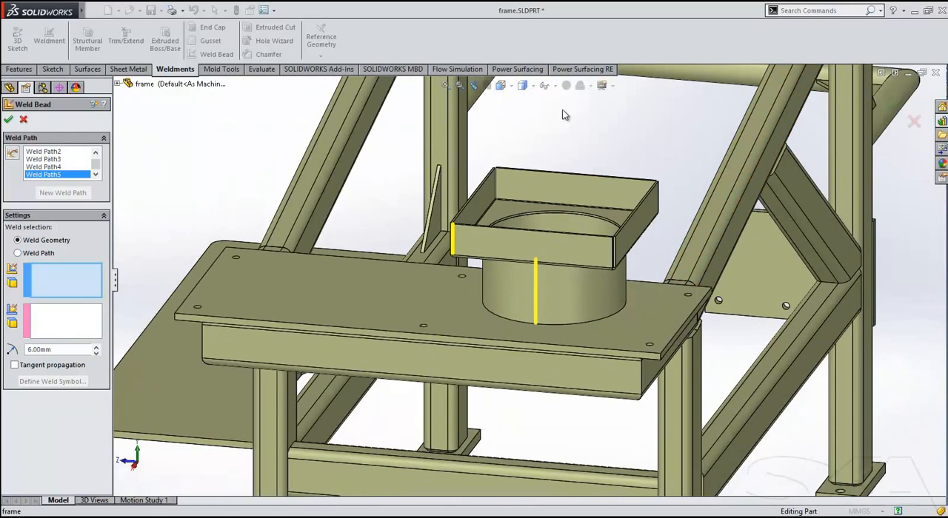
left_click(548, 86)
left_click(546, 176)
Define the fifth path as a 6 mm weld path along the sketched curve wrapped around the lower rail, and finish the weld beads.
middle_click_drag(820, 456, 645, 411)
middle_click_drag(722, 413, 247, 249, "ctrl")
scroll(449, 307, "down", 5)
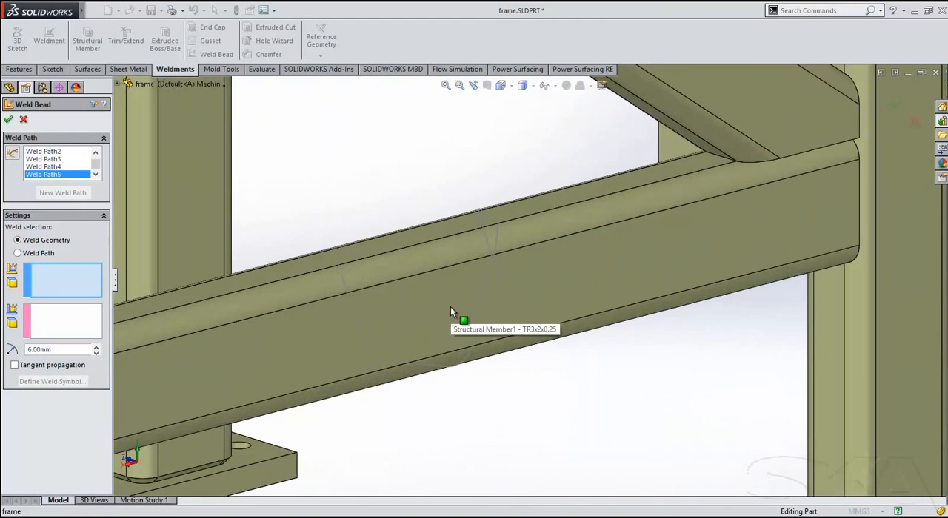
left_click(36, 256)
left_click(493, 273)
scroll(524, 349, "up", 6)
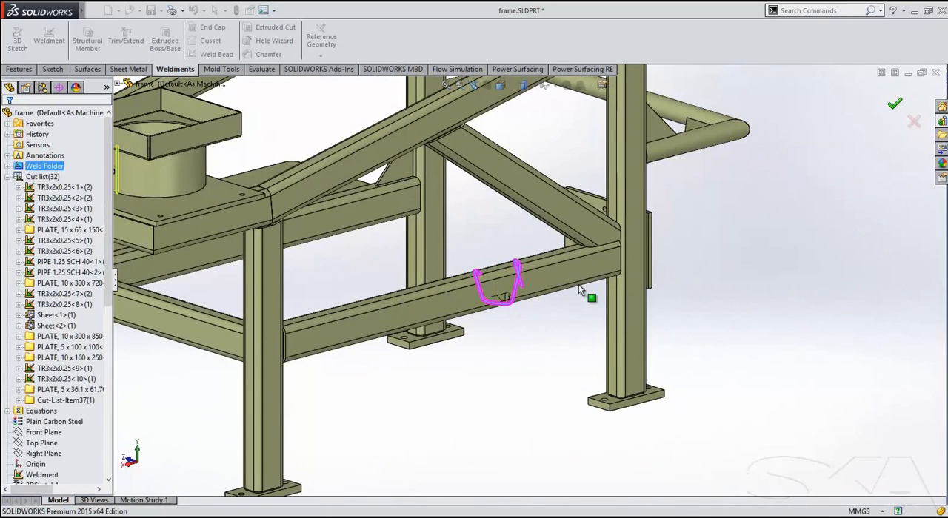
left_click(549, 341)
Create a 6 mm weld bead between the notched shelf plate's top face and the adjoining side face of the long lower rail.
scroll(519, 299, "down", 2)
middle_click_drag(519, 298, 460, 321)
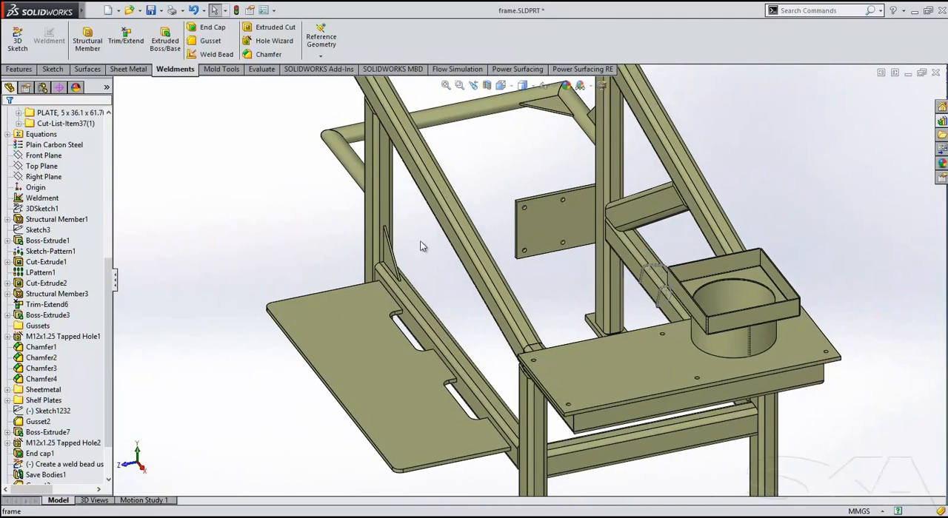
middle_click_drag(423, 259, 446, 240)
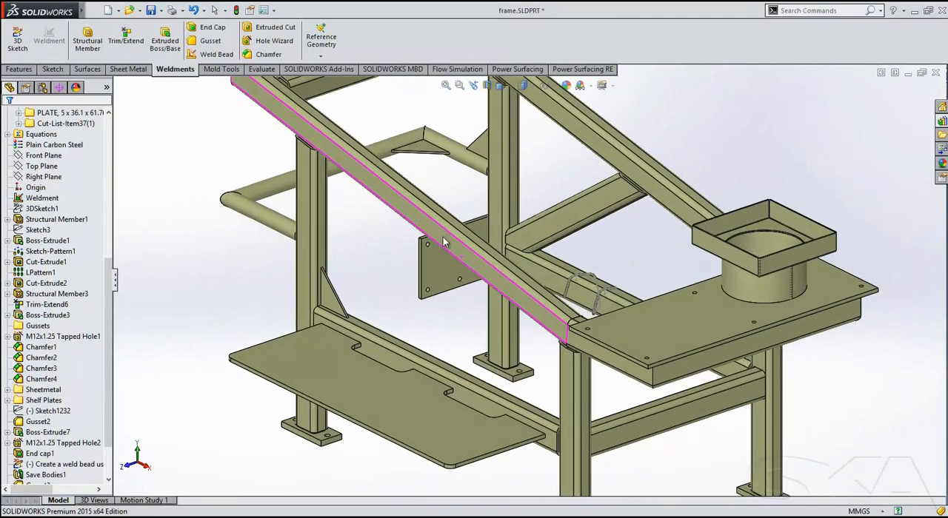
left_click(197, 57)
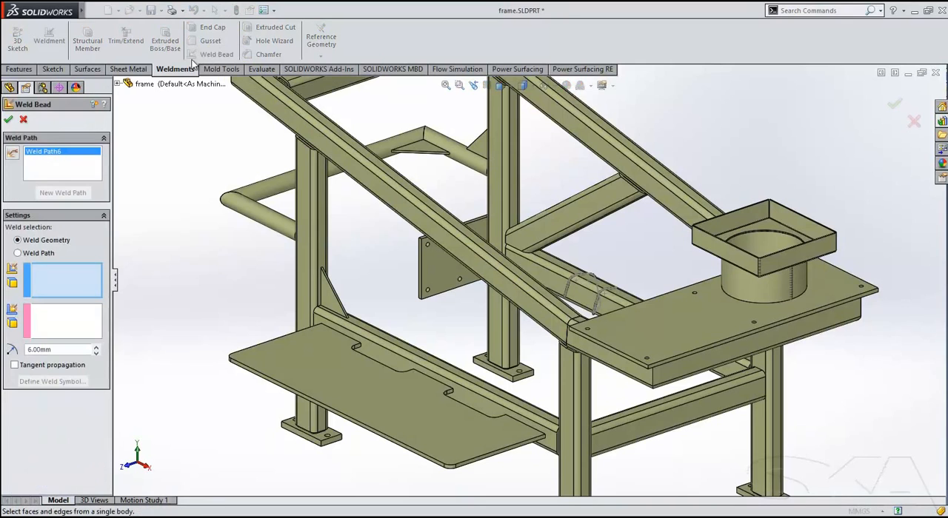
left_click(315, 359)
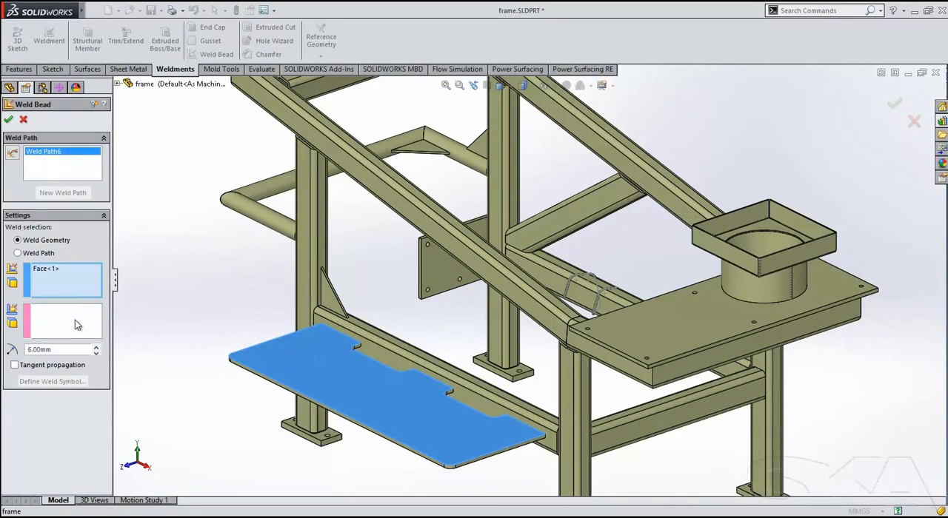
left_click(372, 352)
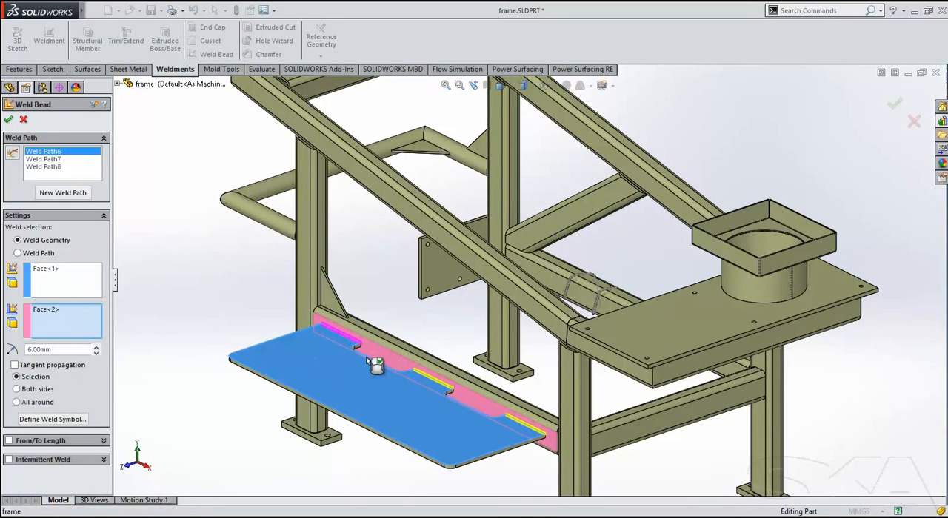
left_click(8, 119)
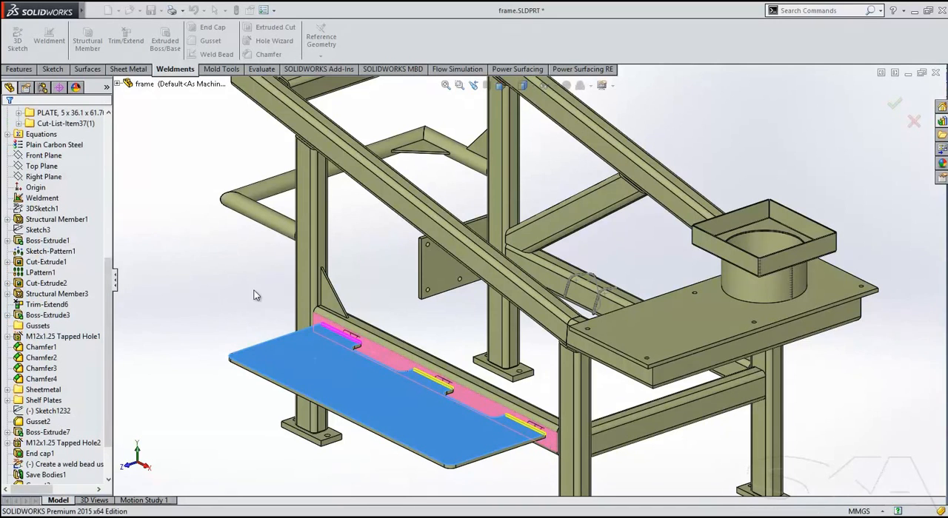
Examine the cosmetic weld beads along the notched shelf plate, adjusting item visibility in the graphics area.
scroll(474, 400, "down", 5)
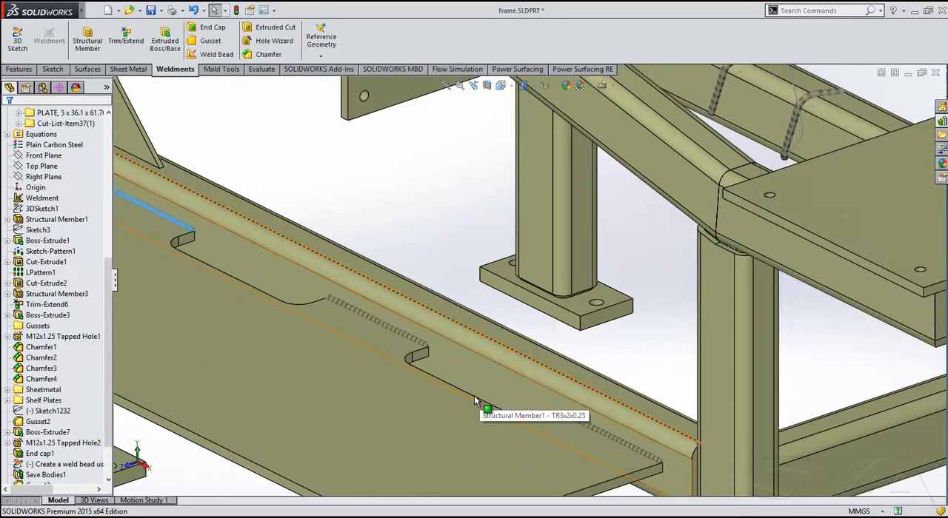
scroll(474, 395, "up", 6)
left_click(557, 86)
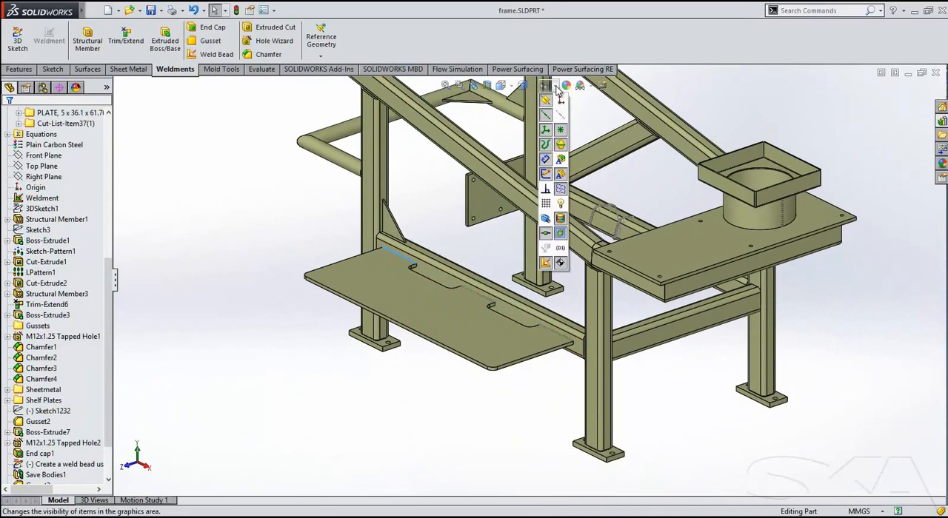
left_click(559, 163)
middle_click_drag(466, 232, 358, 268, "ctrl")
mouse_move(474, 259)
middle_mouse_down("ctrl")
mouse_move(302, 241)
mouse_move(209, 260)
middle_mouse_up("ctrl")
scroll(306, 250, "up", 1)
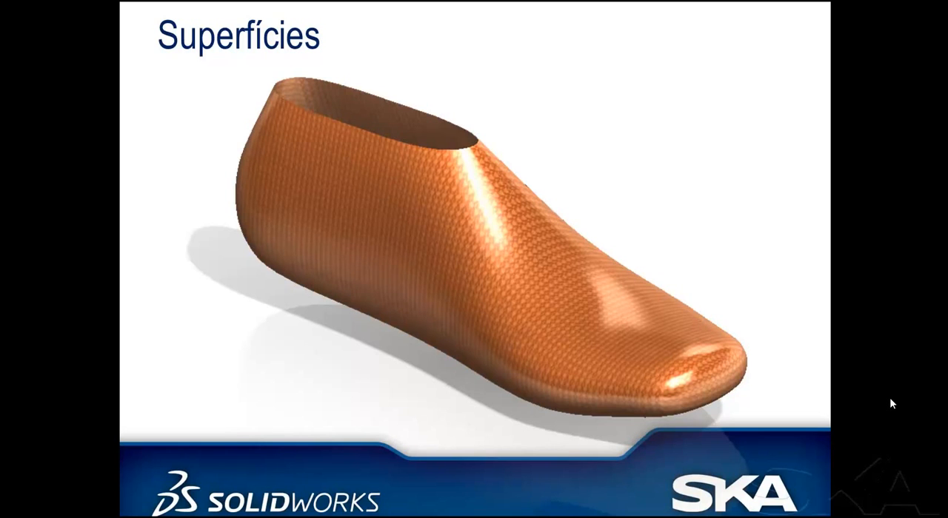
Switch to the Shoe Last part in SOLIDWORKS and cut it with the Split command, using Sketch1 as the trim tool.
key("alt+Tab")
key("alt+Tab")
middle_click_drag(427, 288, 420, 339)
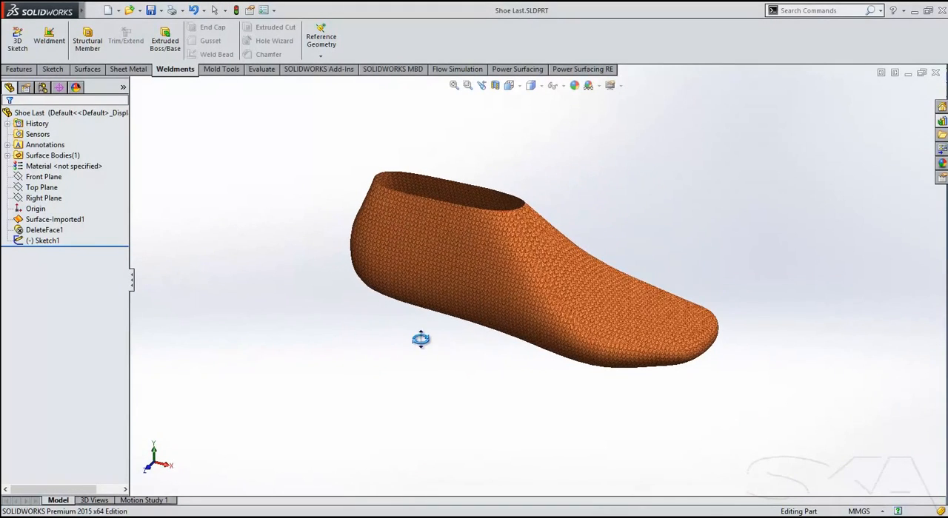
left_click(55, 245)
left_click(820, 10)
type("SPLIT")
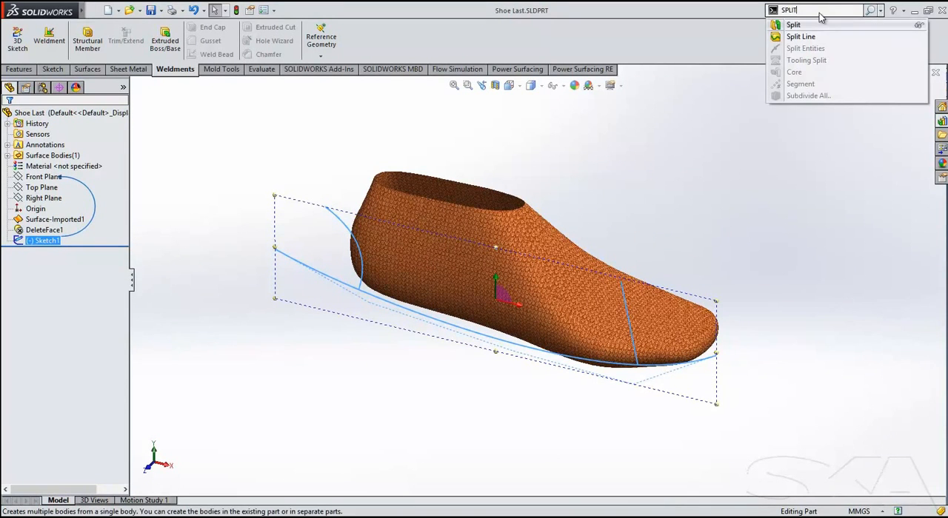
left_click(810, 23)
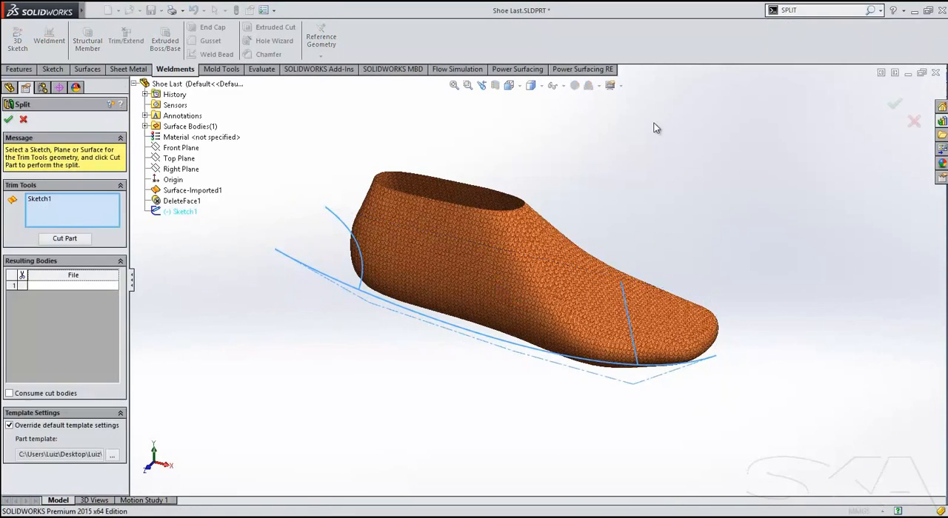
left_click(64, 238)
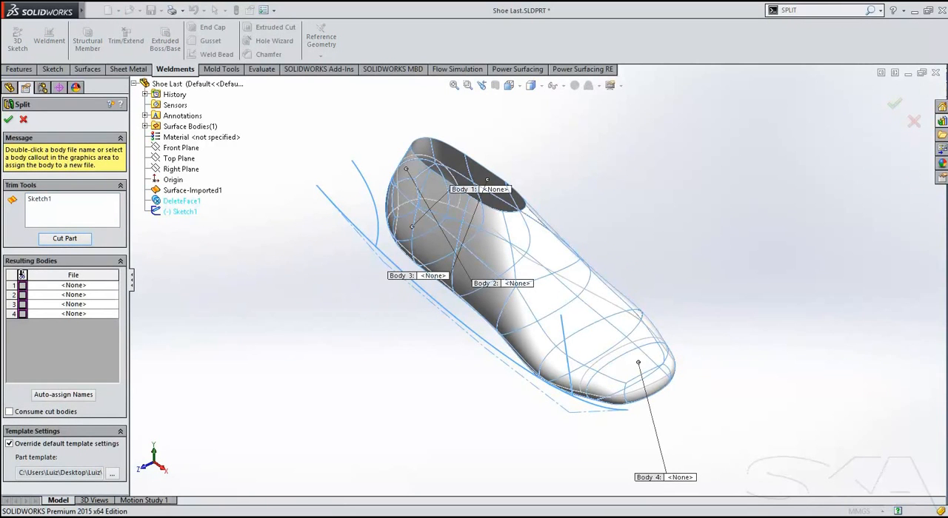
Select all four resulting bodies of the shoe last and complete the split.
left_click(23, 285)
left_click(22, 295)
left_click(22, 304)
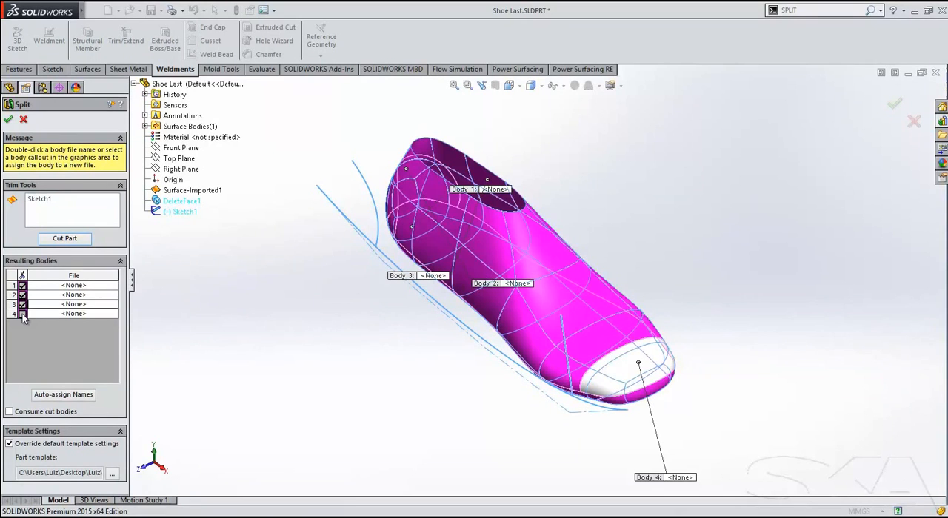
left_click(22, 314)
left_click(59, 394)
left_click(6, 121)
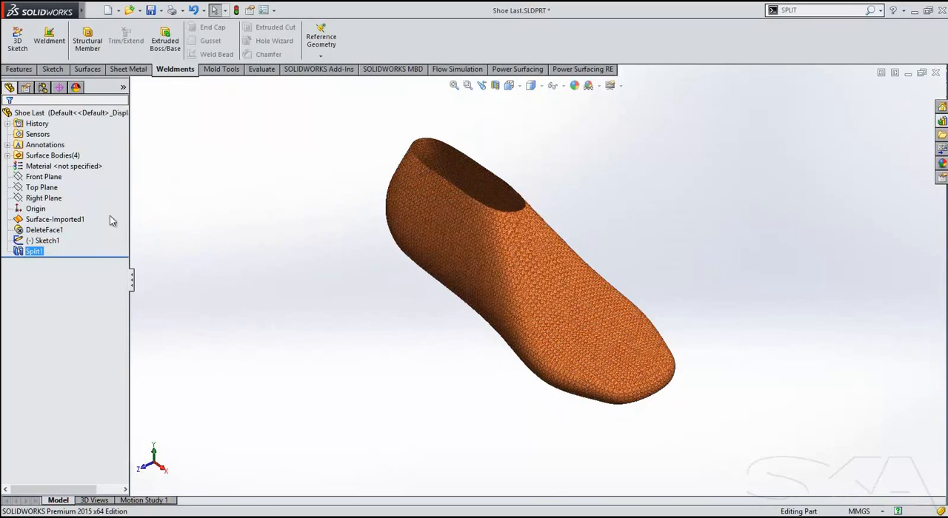
Hide surface bodies Split1[1], Split1[2] and Split1[3], leaving only the upper toe piece Split1[4] shown.
left_click(6, 156)
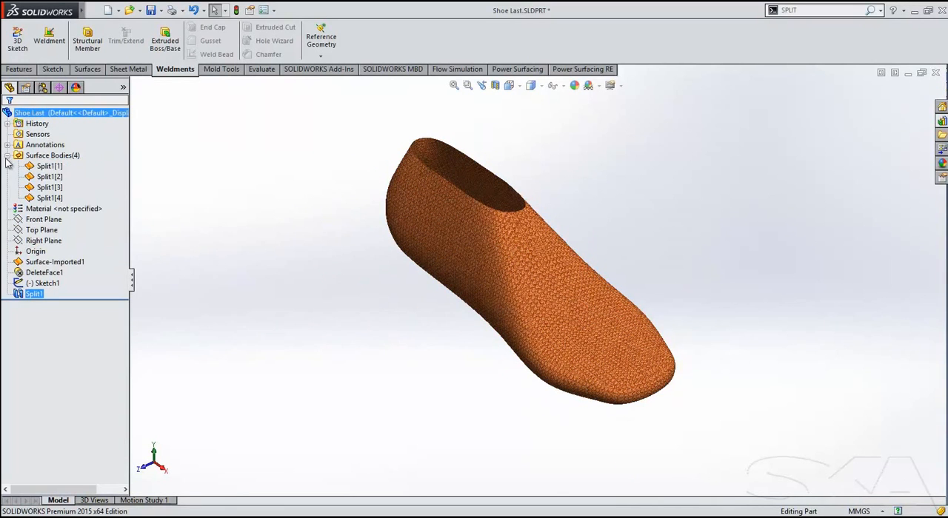
left_click(56, 157)
left_click(63, 144)
left_click(56, 198)
left_click(65, 182)
left_click(470, 323)
scroll(689, 405, "down", 6)
middle_click_drag(513, 315, 637, 431)
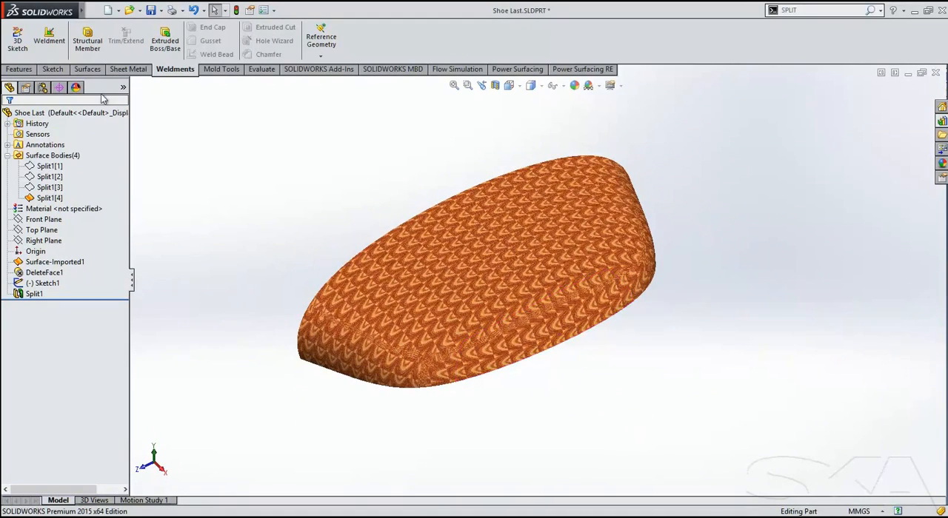
Sketch a Spline on Surface about 117 mm long across the toe piece, from one lower corner to the opposite one.
left_click(30, 69)
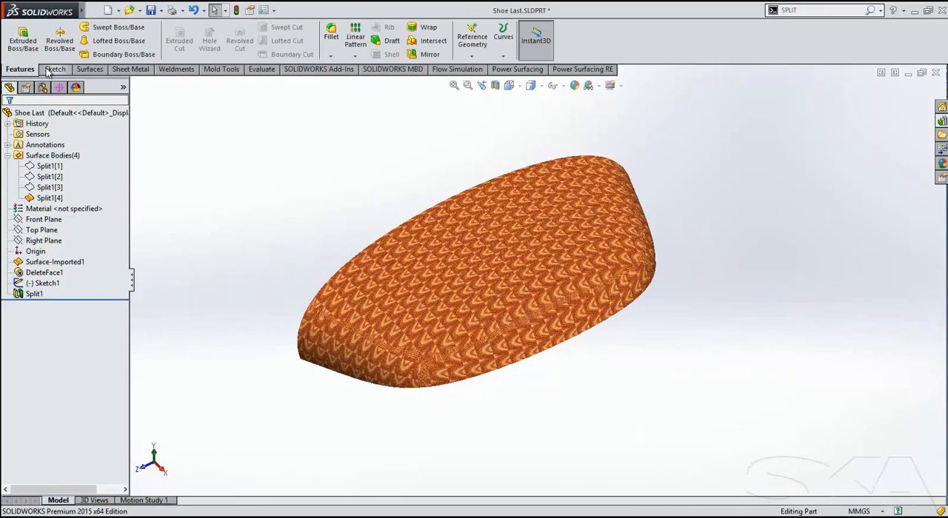
left_click(51, 70)
left_click(130, 27)
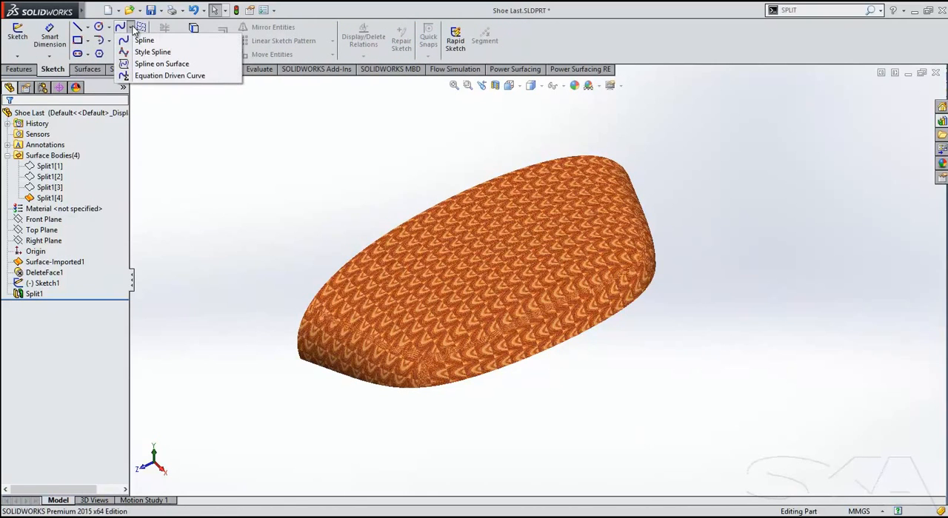
left_click(159, 64)
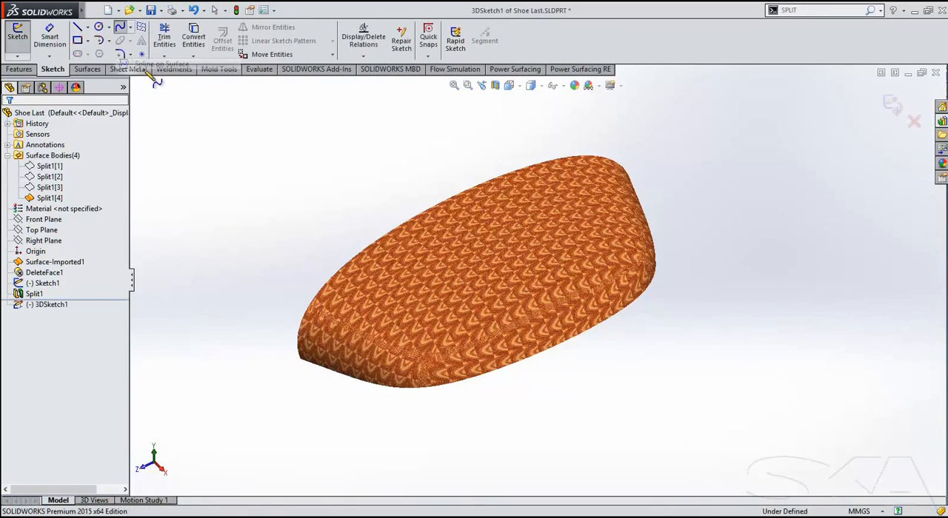
left_click(304, 359)
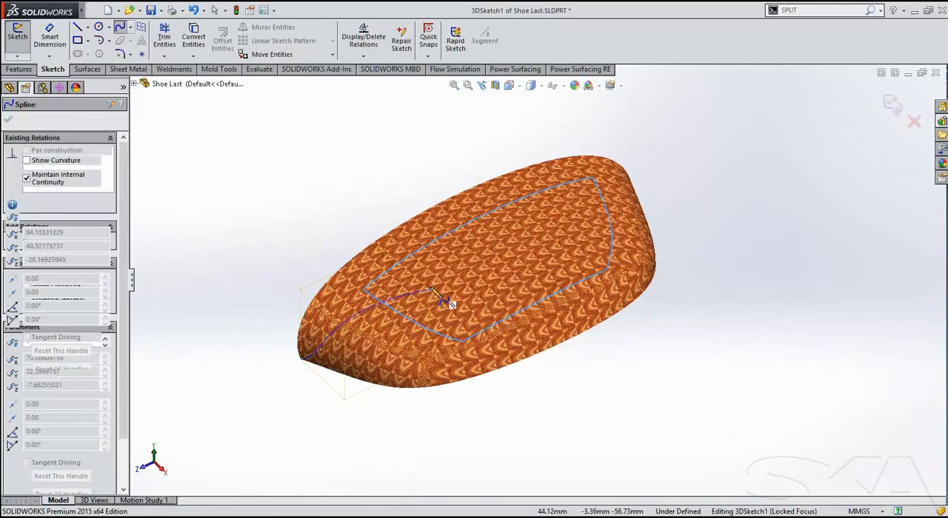
left_click(510, 220)
middle_click_drag(584, 247, 471, 219)
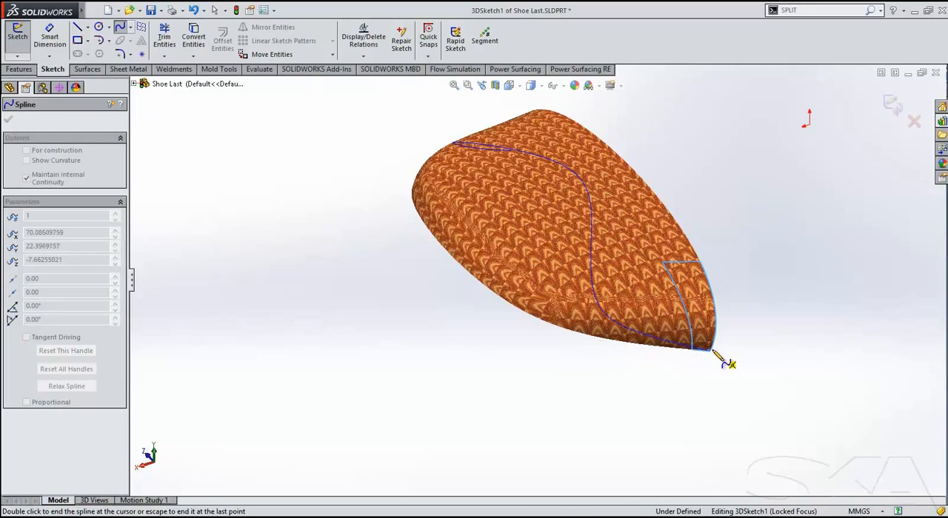
double_click(584, 333)
middle_click_drag(584, 333, 552, 254)
left_click(553, 254)
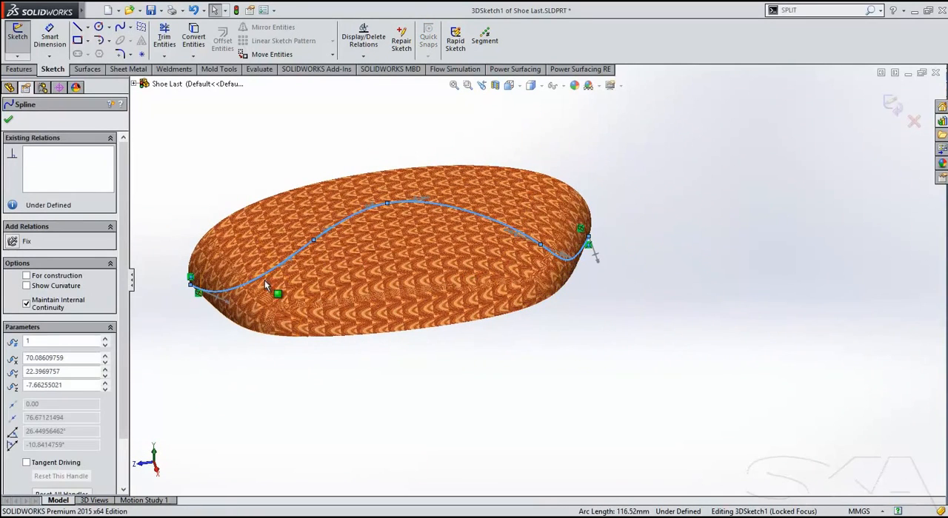
Select two intermediate spline points and shift them together along the toe surface, ending the 3D sketch.
left_click(313, 243, "ctrl")
left_click(541, 245, "ctrl")
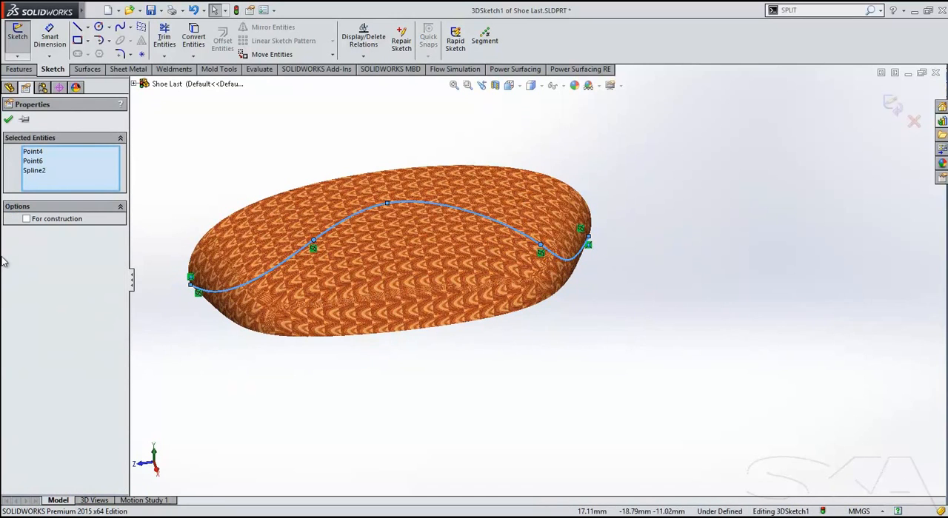
left_click(541, 245)
left_click_drag(535, 242, 505, 245)
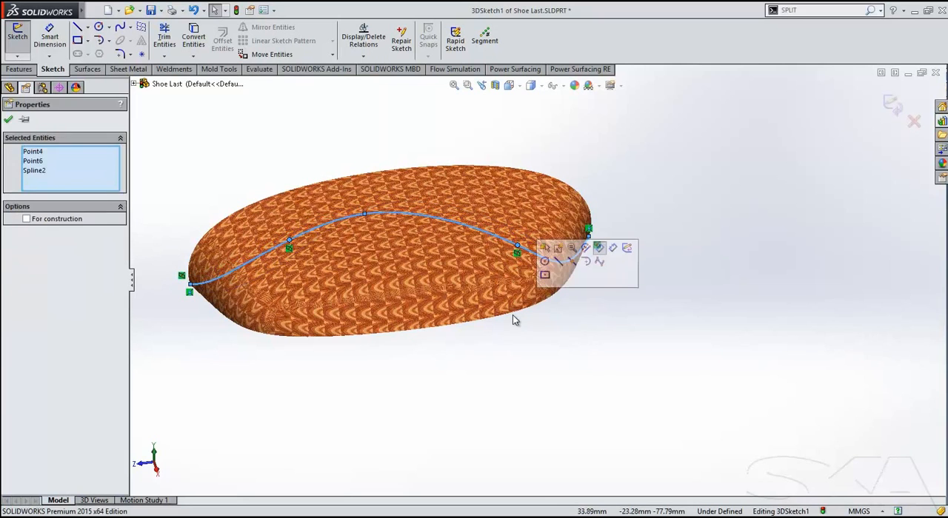
left_click(555, 351)
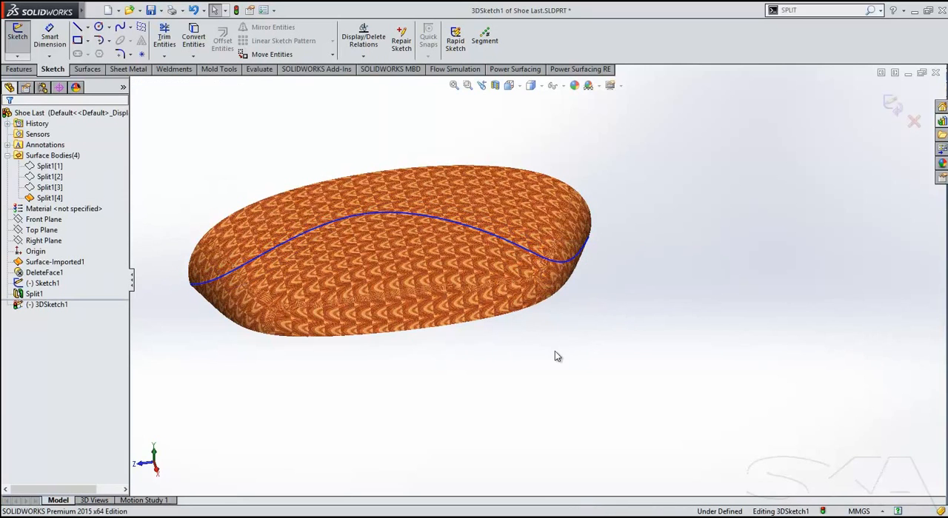
left_click(892, 105)
Trim the toe surface with 3DSketch1 as the trim tool, keeping the portion above the spline.
mouse_move(546, 328)
middle_mouse_down()
mouse_move(567, 332)
mouse_move(538, 406)
mouse_move(231, 390)
middle_mouse_up()
left_click(41, 304)
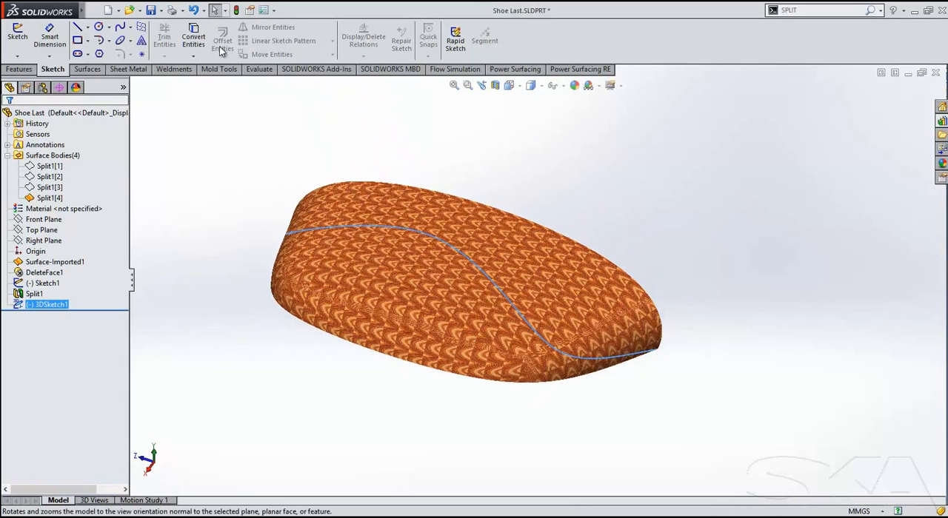
left_click(87, 69)
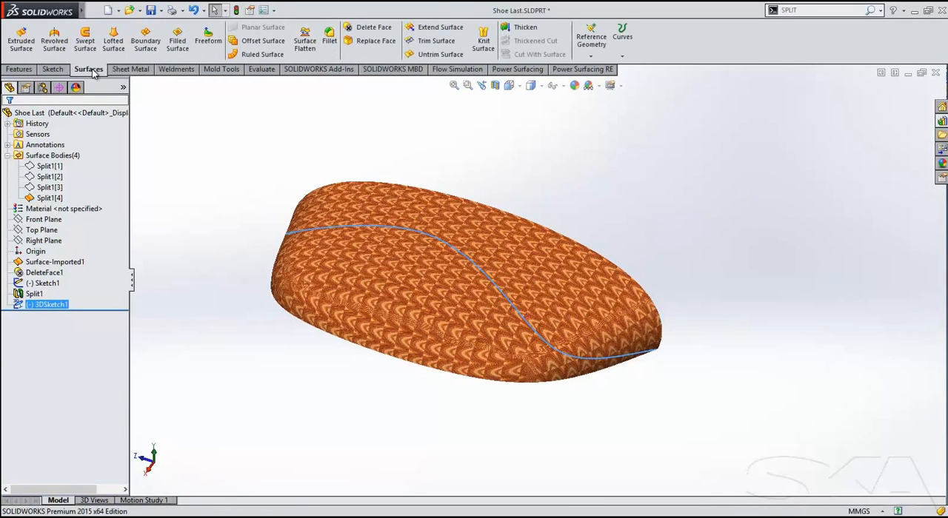
left_click(435, 41)
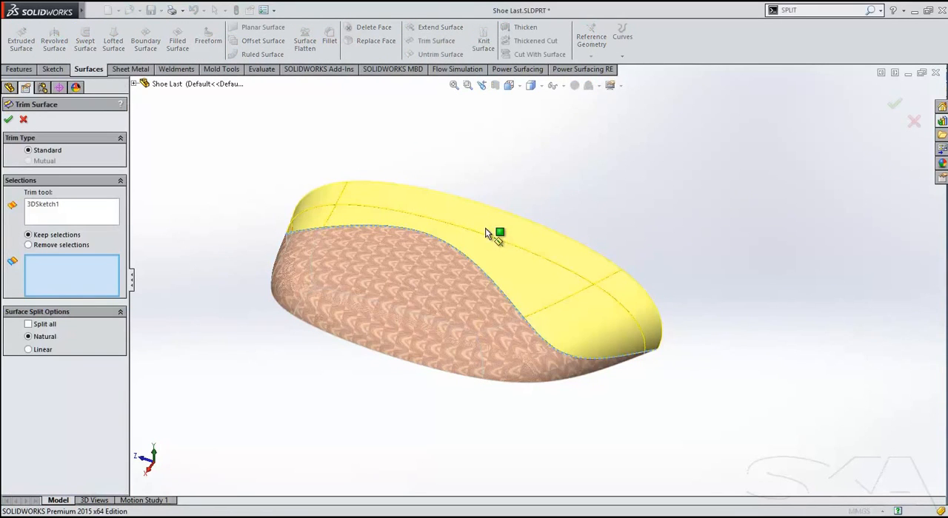
left_click(440, 229)
left_click(7, 121)
middle_click_drag(231, 230, 288, 241)
middle_click_drag(618, 288, 207, 244)
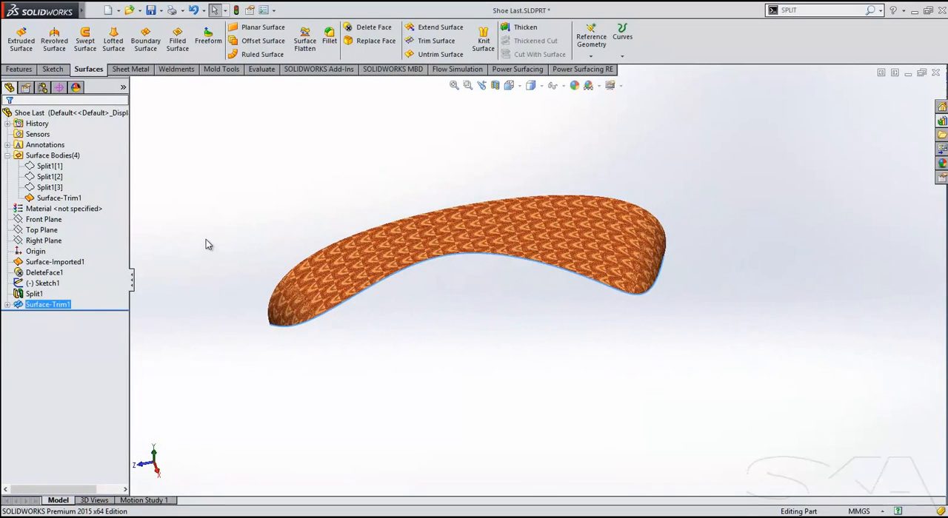
left_click(304, 43)
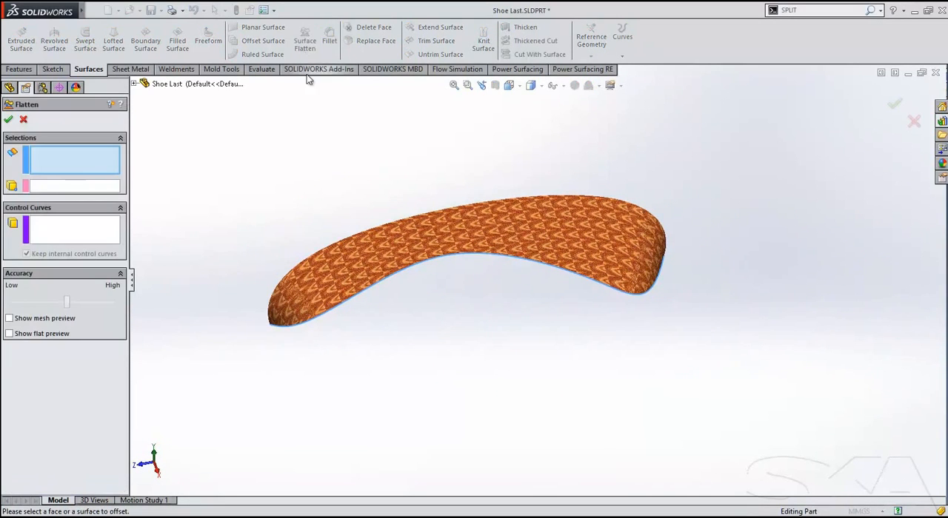
left_click(308, 296)
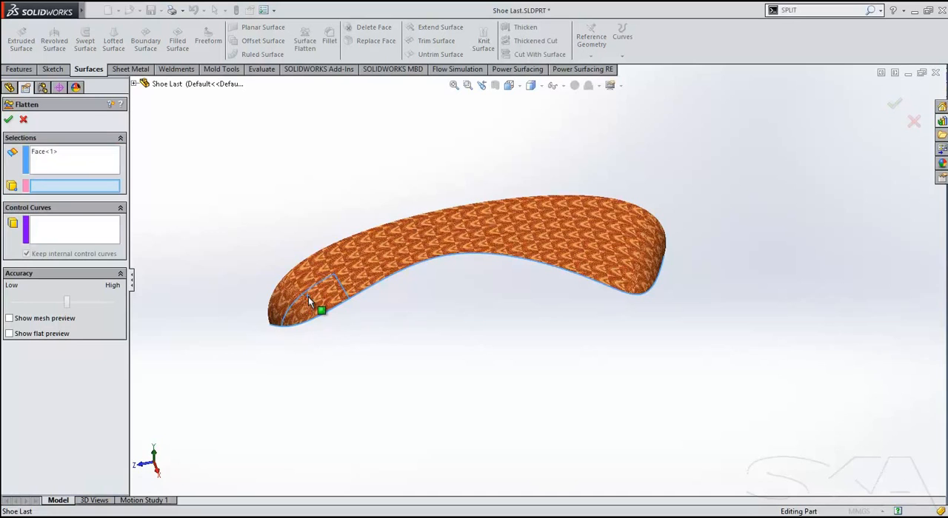
right_click(336, 264)
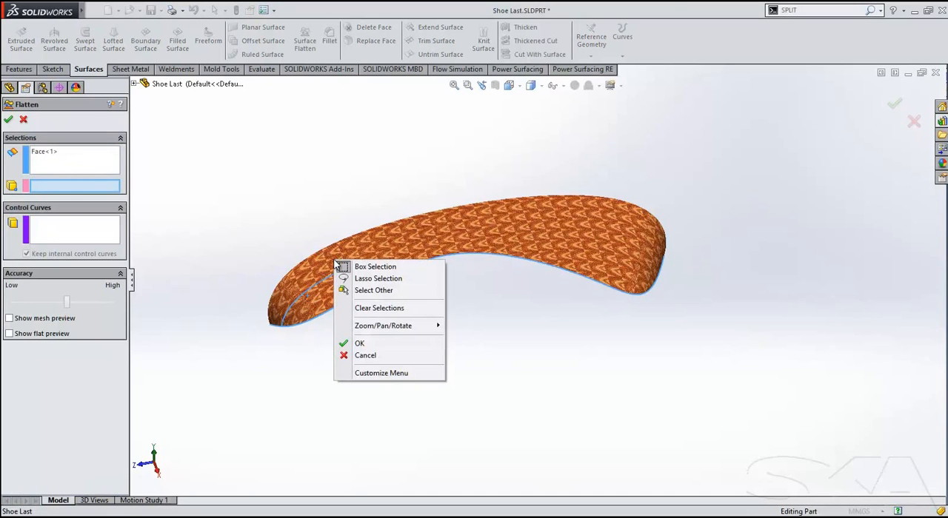
left_click(366, 356)
Flatten all tangent faces of the trimmed toe surface, using the lower corner vertex at its narrow end as the flatten-from point.
left_click(309, 45)
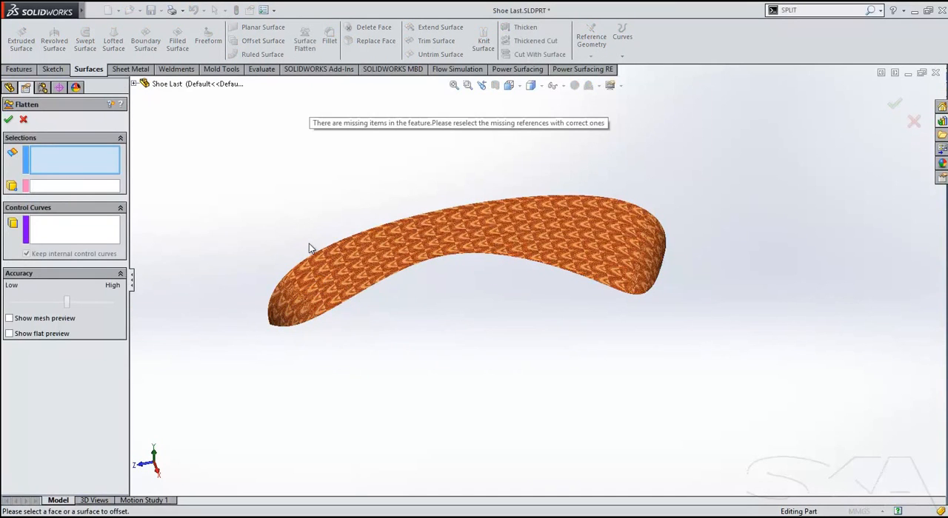
right_click(319, 274)
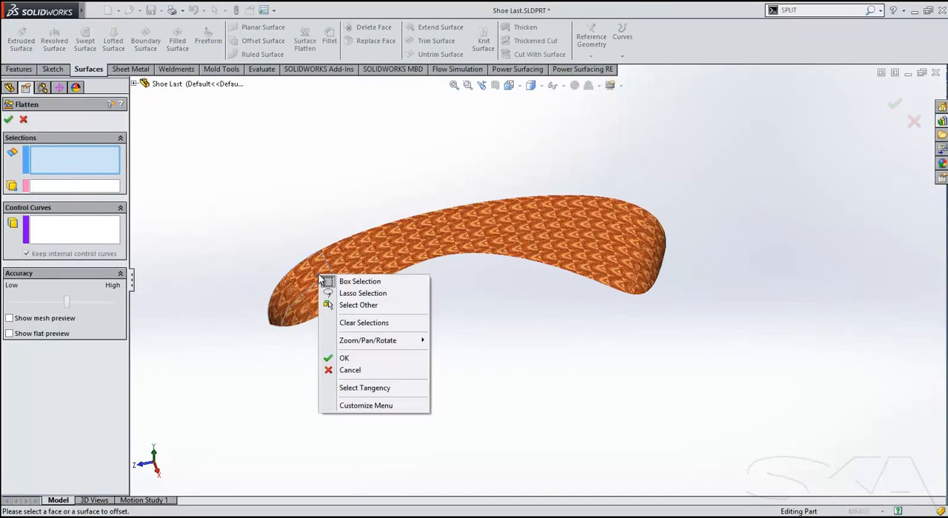
left_click(363, 388)
left_click(42, 187)
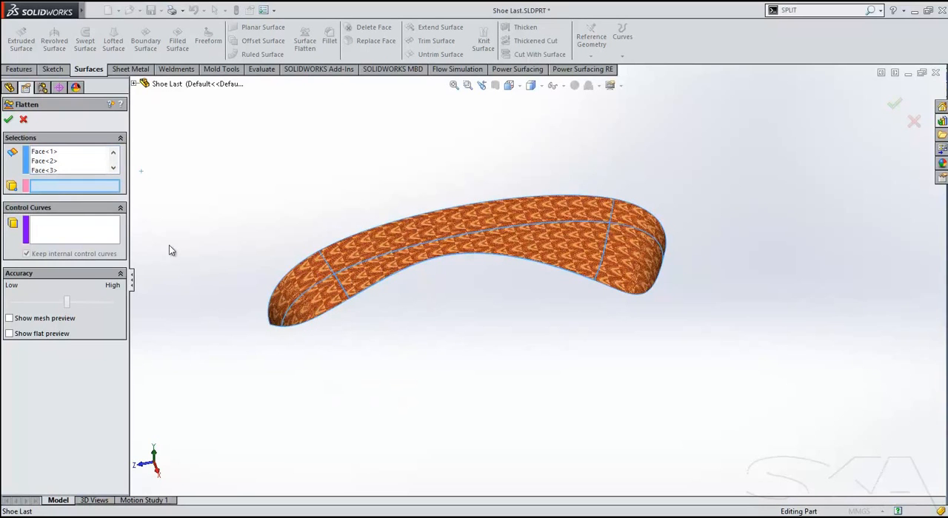
left_click(269, 325)
left_click(8, 120)
Show the Deformation Plot on the flattened toe surface and inspect the stretch and compression across it.
middle_click_drag(318, 192, 474, 262)
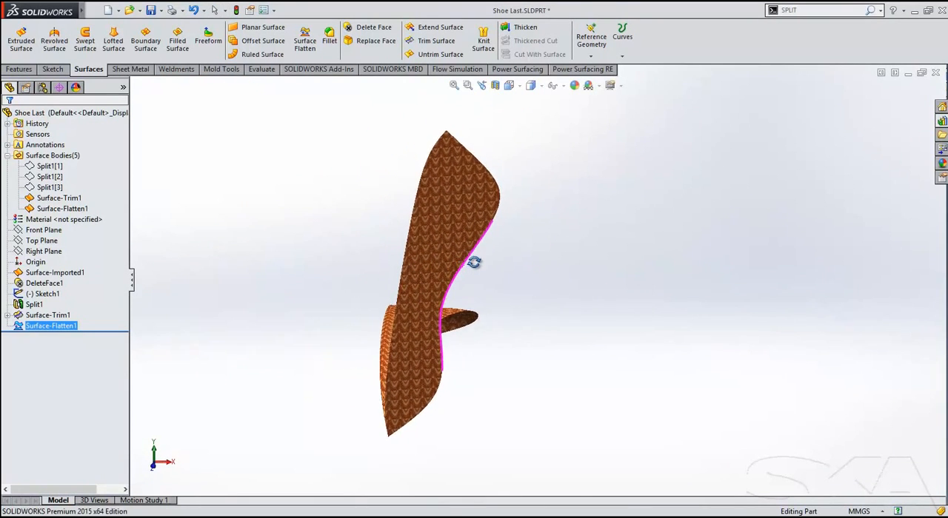
right_click(450, 214)
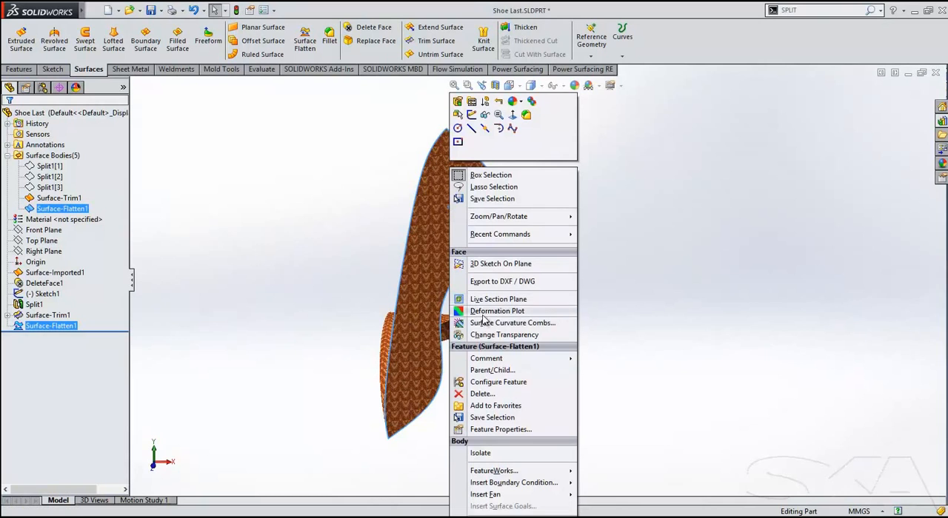
left_click(488, 312)
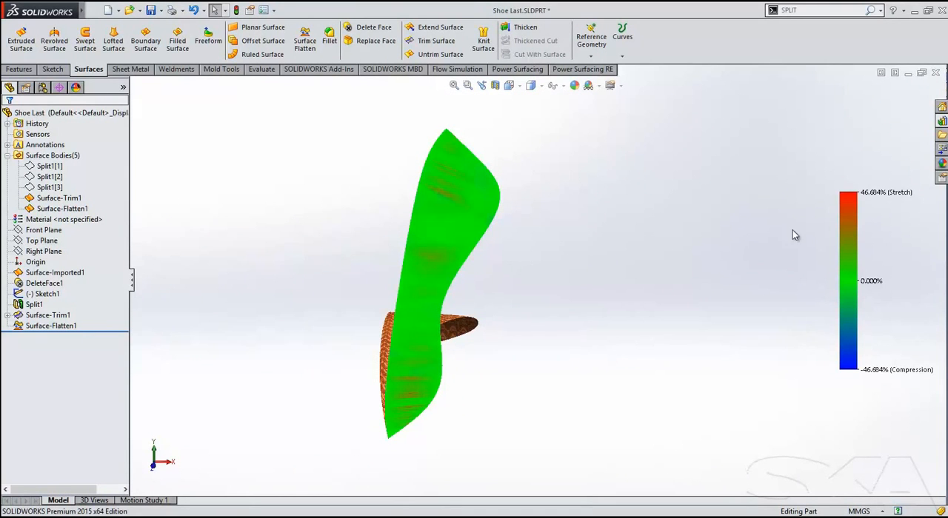
mouse_move(463, 201)
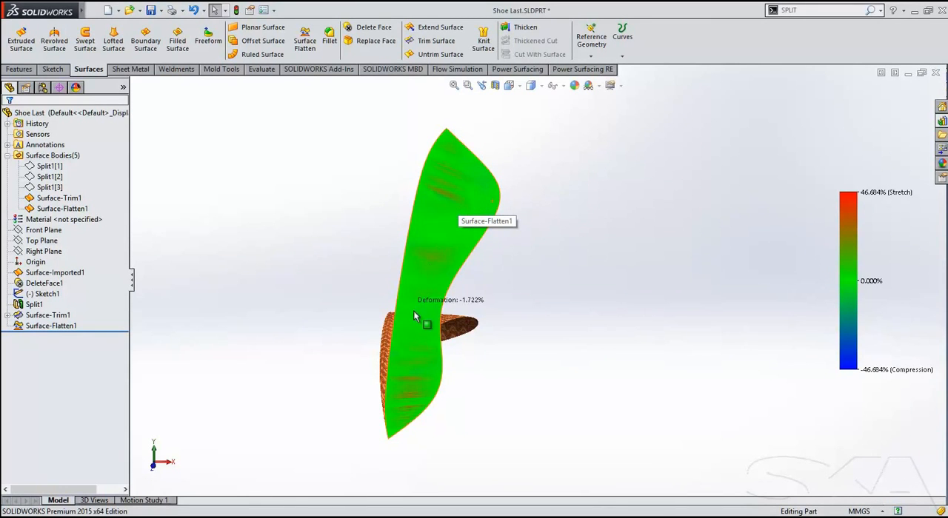
middle_click_drag(454, 380, 461, 289)
Preview the DXF/DWG export of the flattened toe face as a single file and close the cleanup preview without saving.
right_click(447, 229)
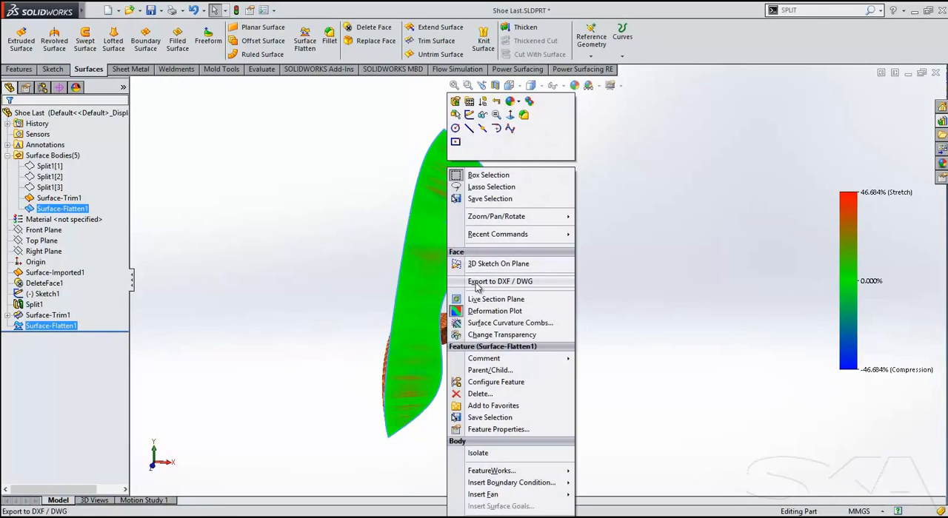
left_click(500, 281)
left_click(721, 492)
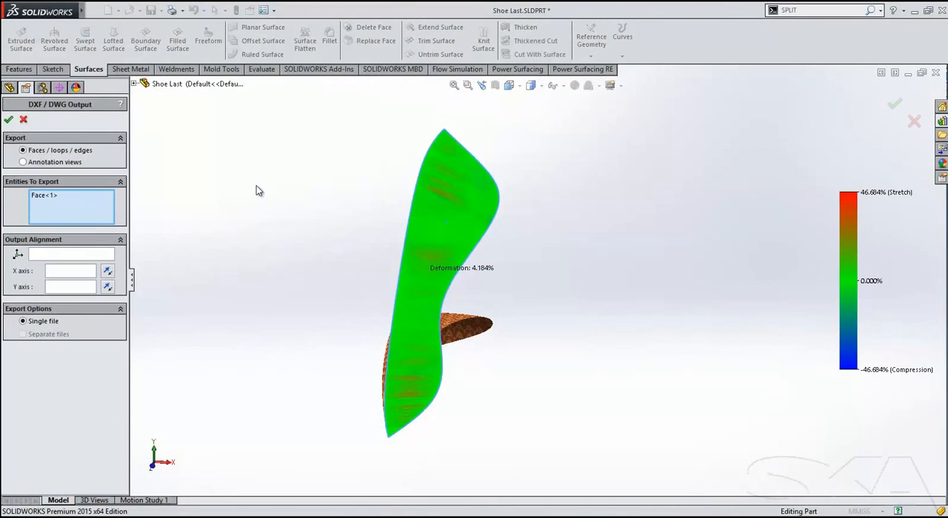
key("Return")
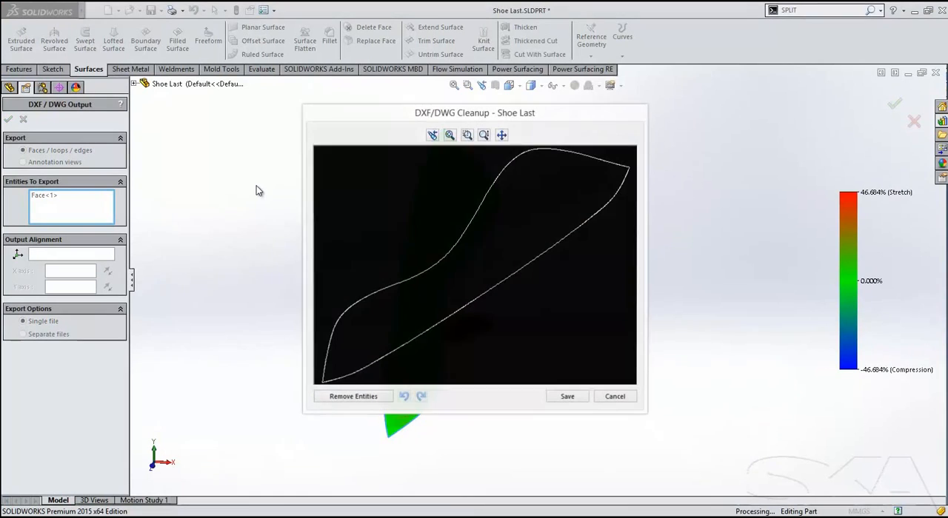
scroll(574, 259, "up", 1)
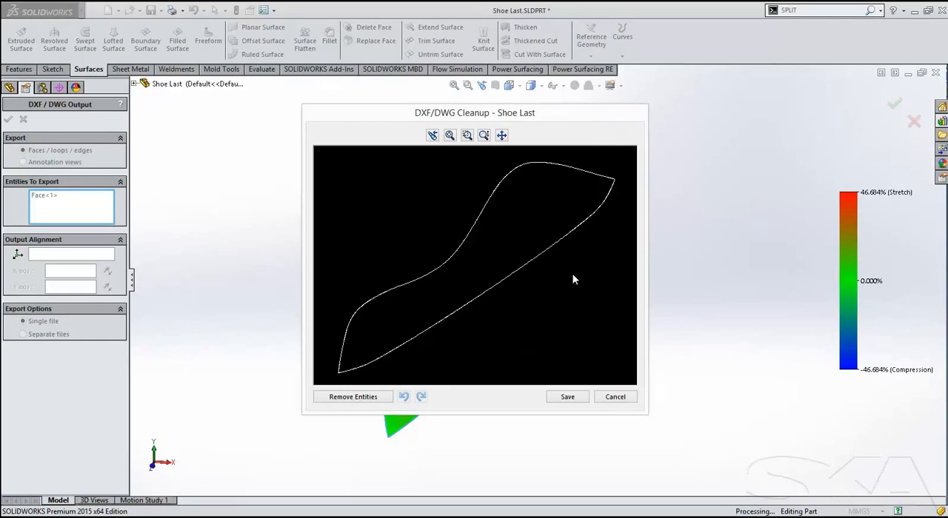
left_click(611, 397)
middle_click_drag(635, 388, 605, 400)
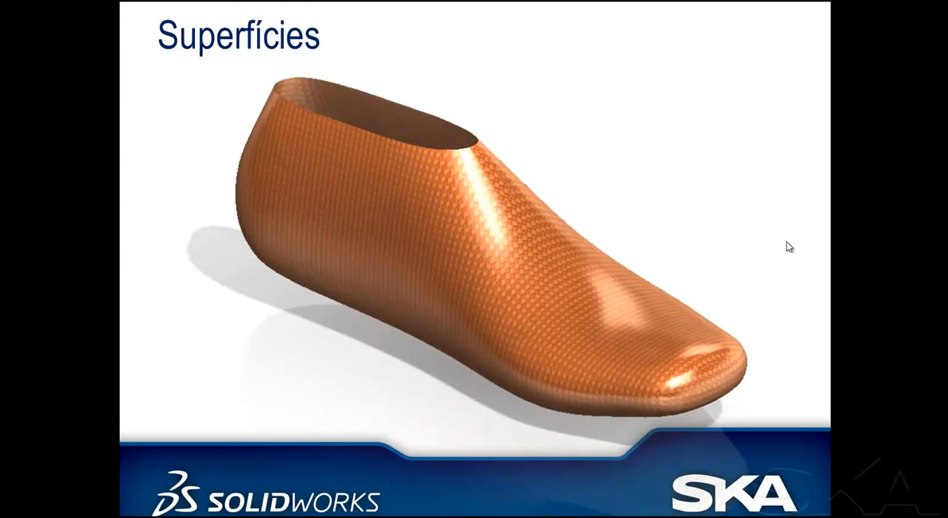
Advance the presentation to the Flow Simulation slide and switch to the Water_Pump.SLDASM assembly in SOLIDWORKS.
left_click(787, 241)
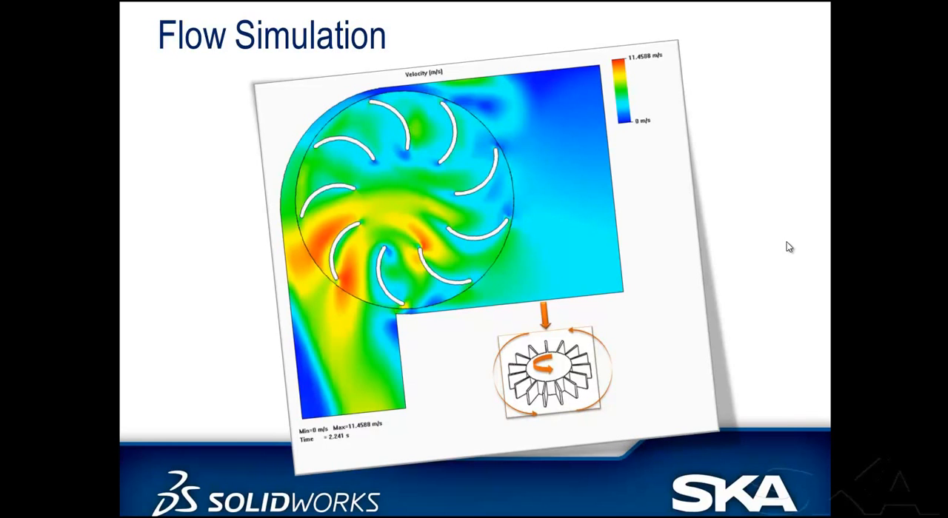
key("alt+Tab")
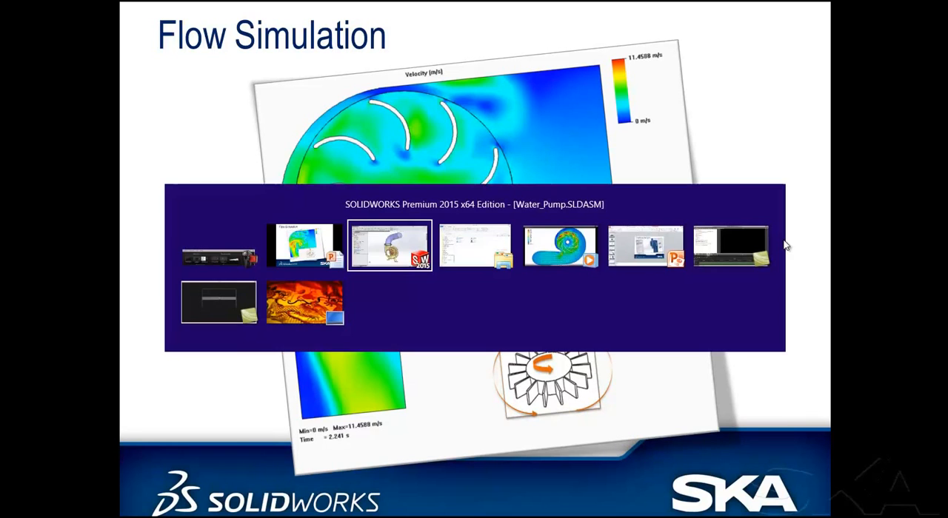
left_click(362, 250)
middle_click_drag(371, 263, 351, 275, "ctrl")
key("s")
left_click(281, 198)
left_click(281, 199)
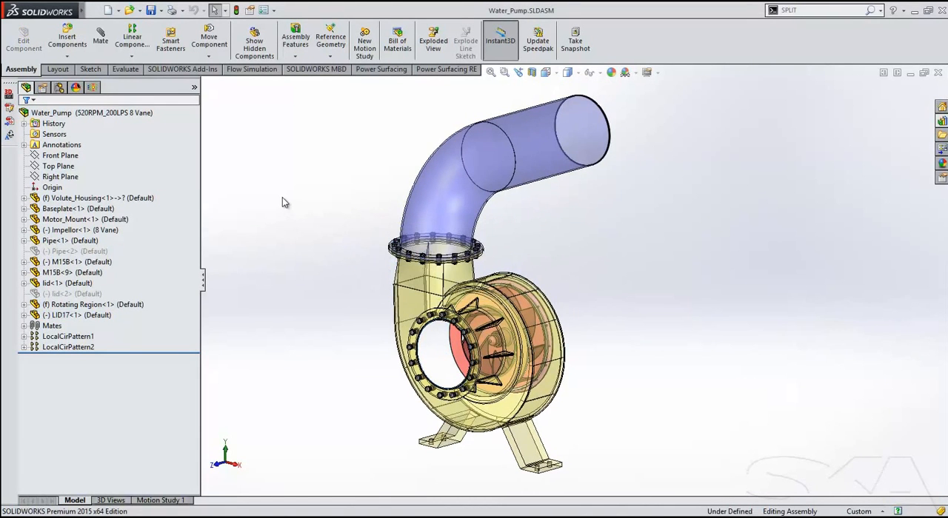
Set the water pump assembly to its saved 2D view and fit the whole pump in view.
key("space")
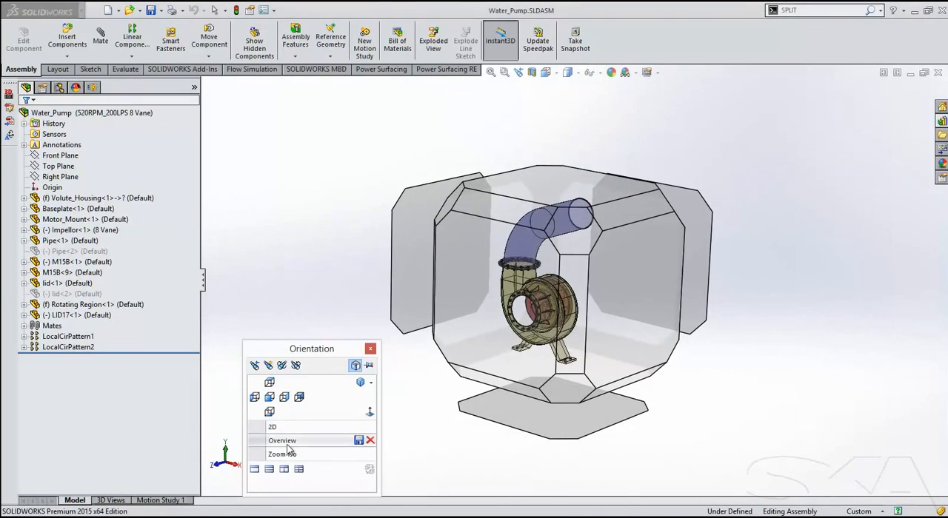
left_click(288, 430)
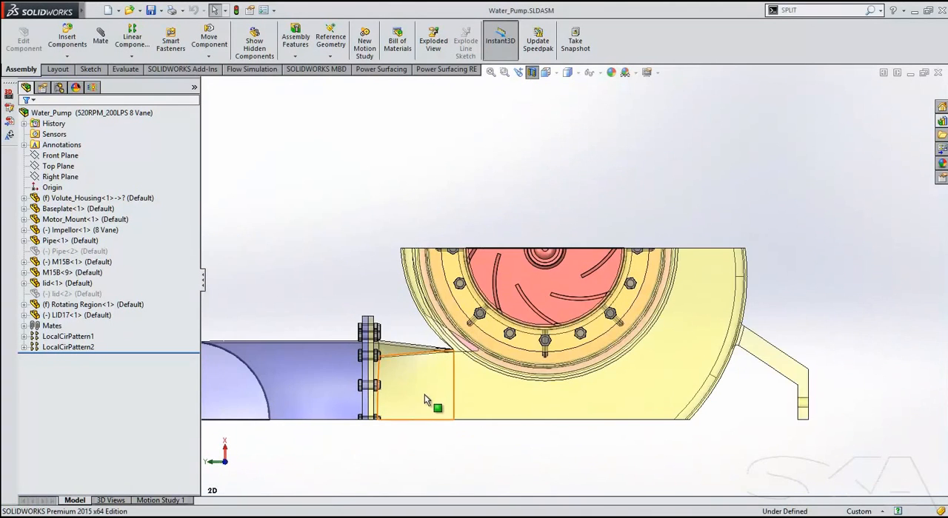
middle_click_drag(464, 381, 479, 375, "ctrl")
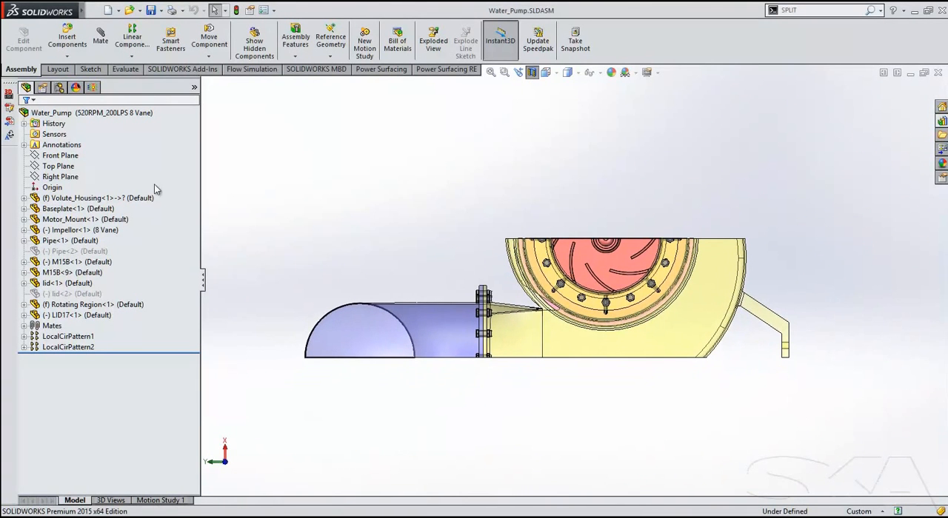
Show the Flow Trajectories 1 result of the 520RPM_200LPS 8 Vane flow project on the pump.
left_click(93, 87)
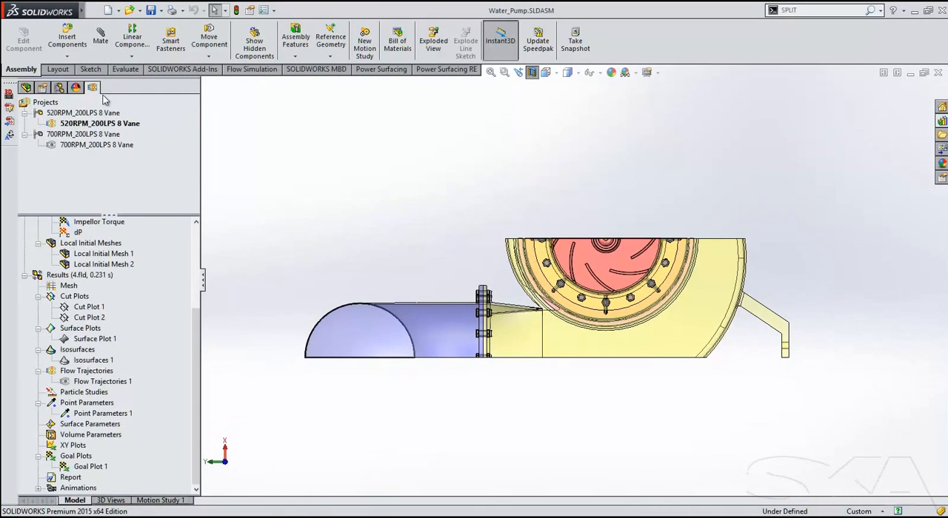
right_click(102, 382)
left_click(181, 282)
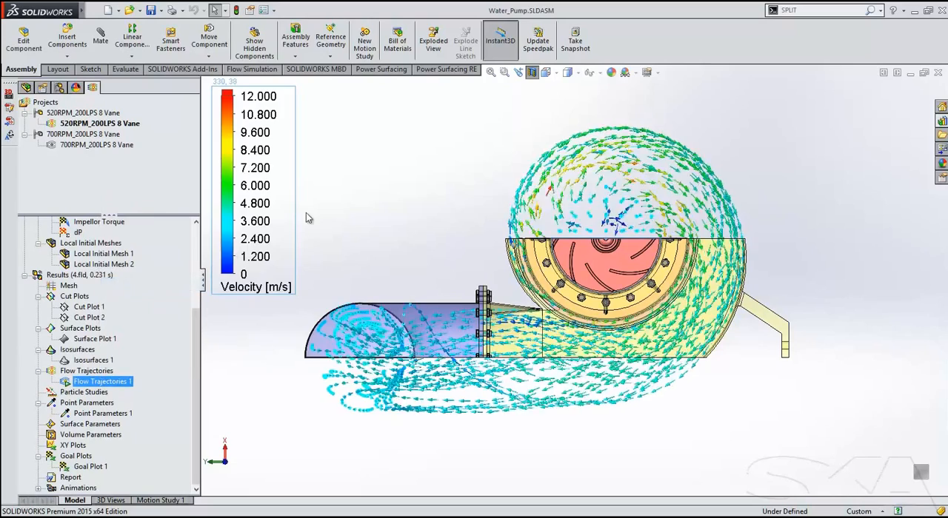
middle_click_drag(364, 214, 387, 229, "ctrl")
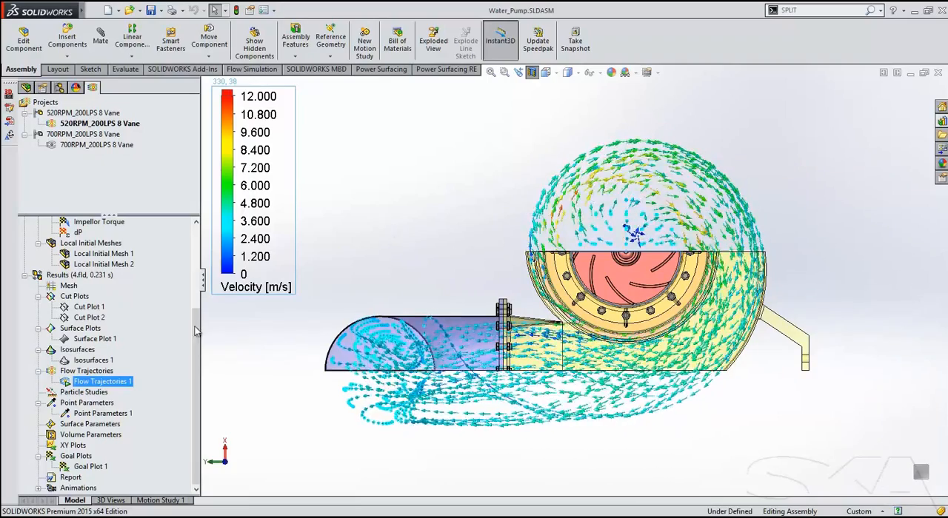
Show the Isosurfaces 1 and Surface Plot 1 results on the pump together with the flow trajectories.
right_click(93, 360)
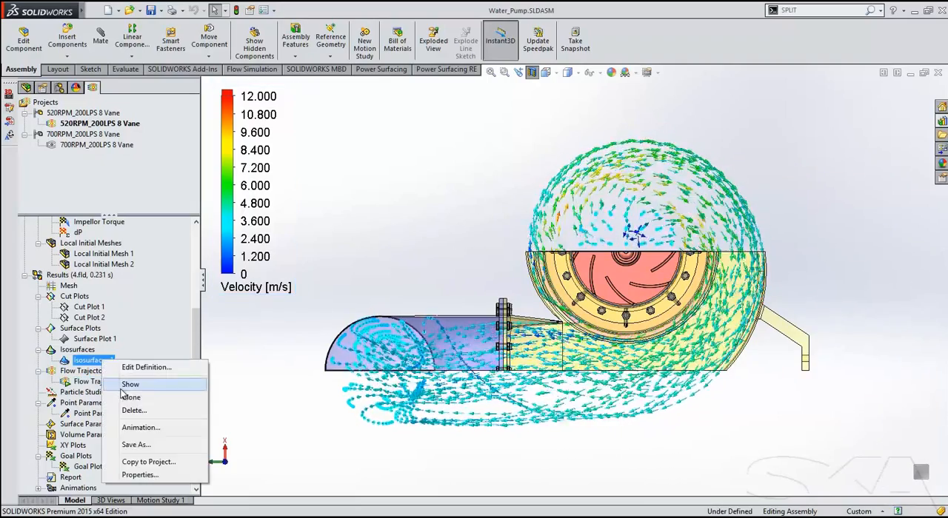
left_click(191, 383)
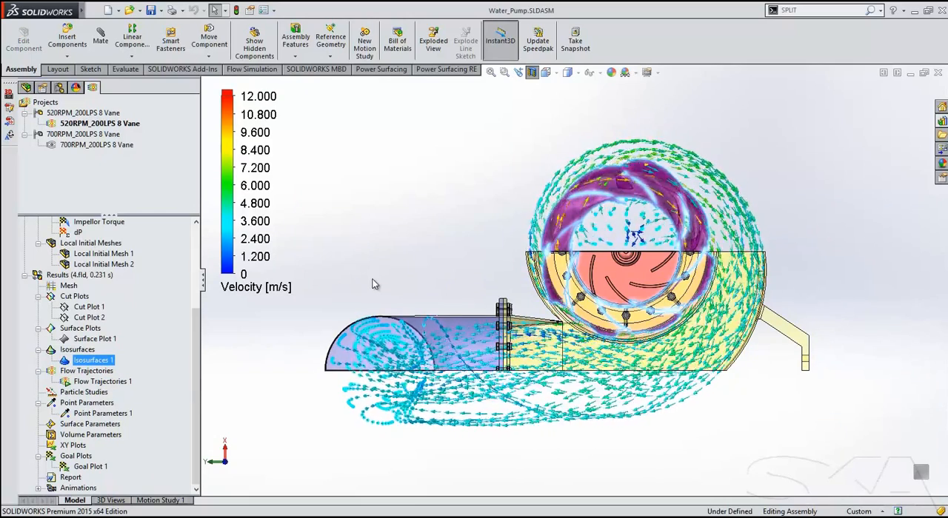
right_click(102, 339)
left_click(152, 362)
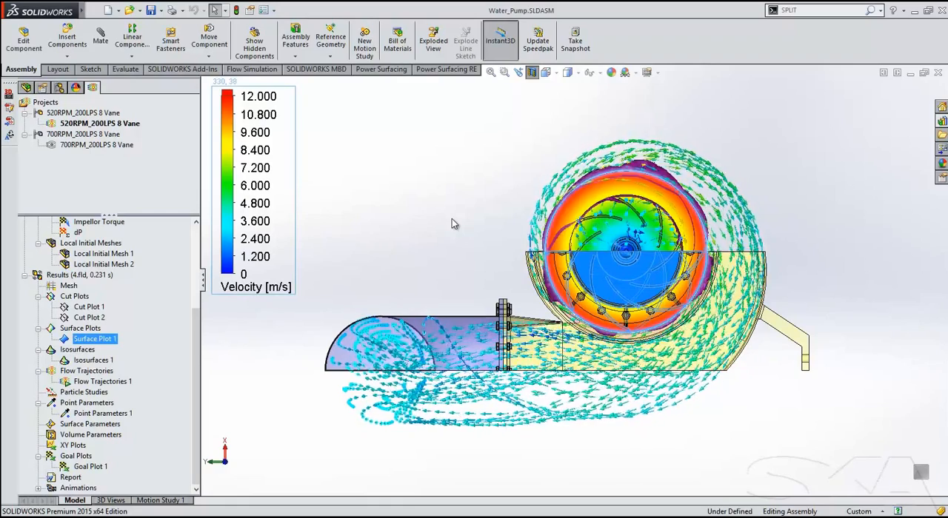
scroll(638, 207, "down", 5)
scroll(635, 231, "up", 5)
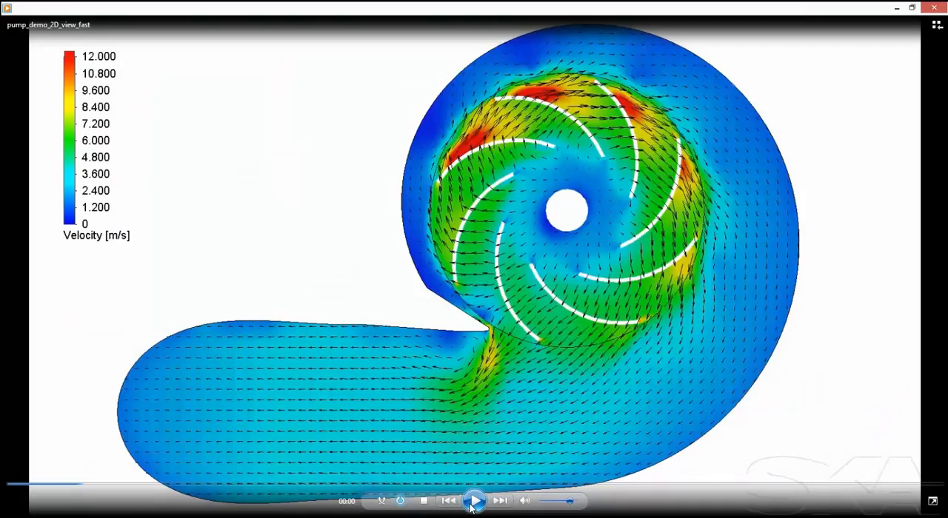
Switch to the media player and play the pump_demo_2D_view_fast velocity animation.
left_click(472, 505)
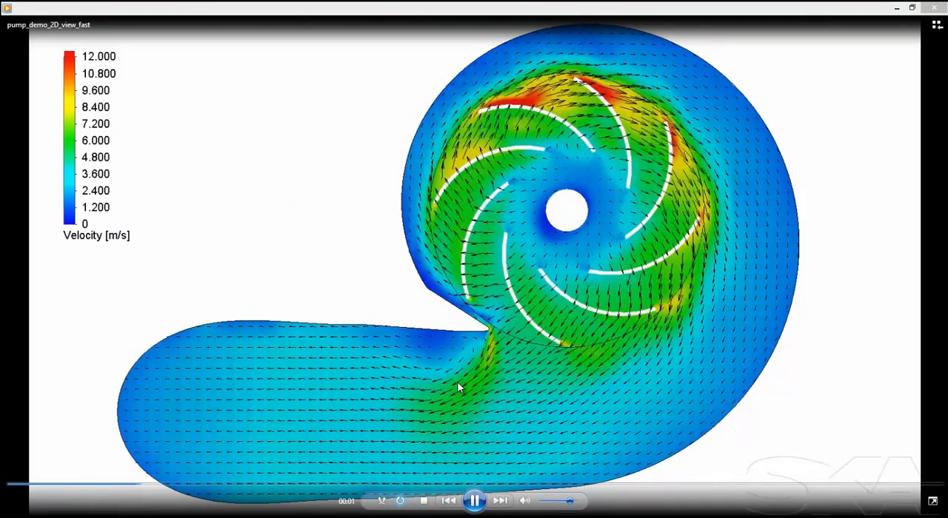